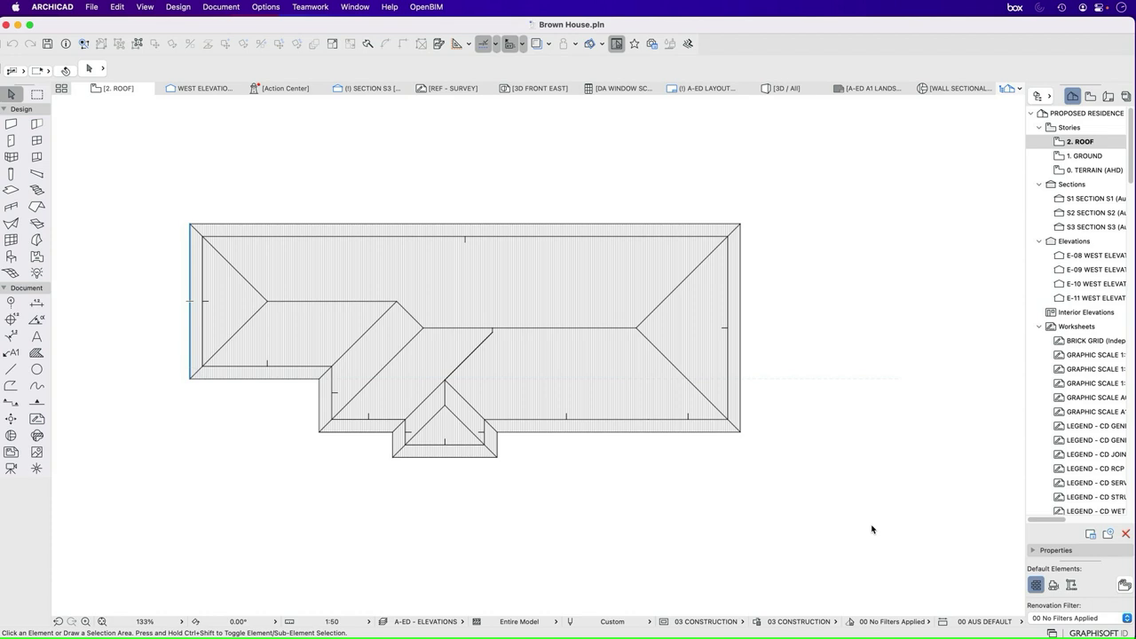
# Step: Open the default settings for the Object tool and search the library for "gutter"
pyautogui.click(11, 256)
pyautogui.press('super+t')
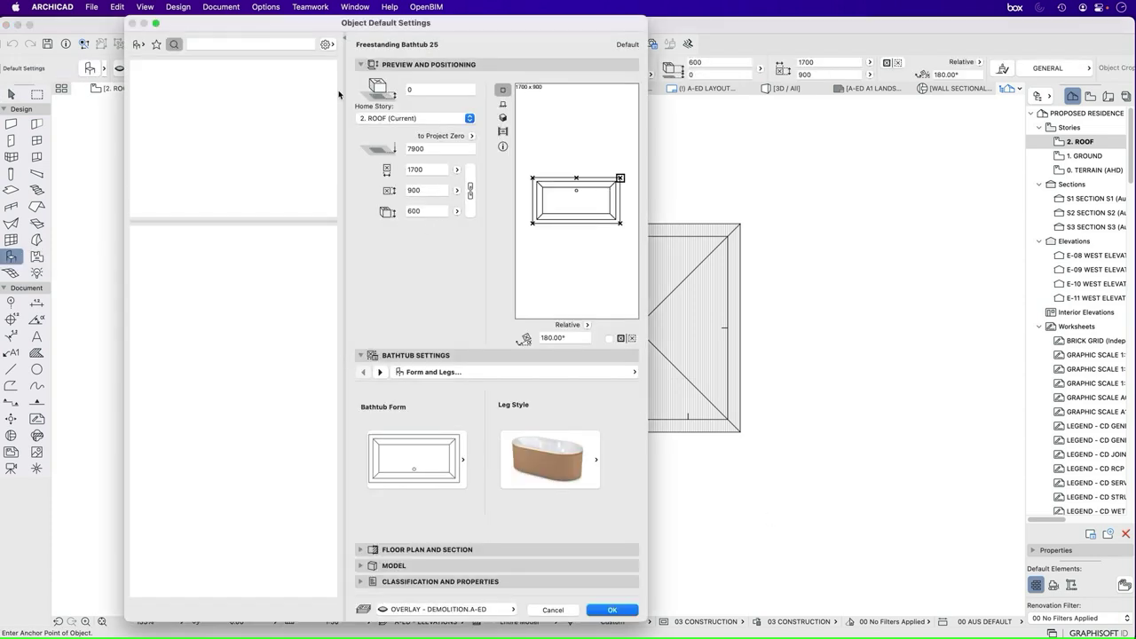
pyautogui.click(213, 45)
pyautogui.write('d')
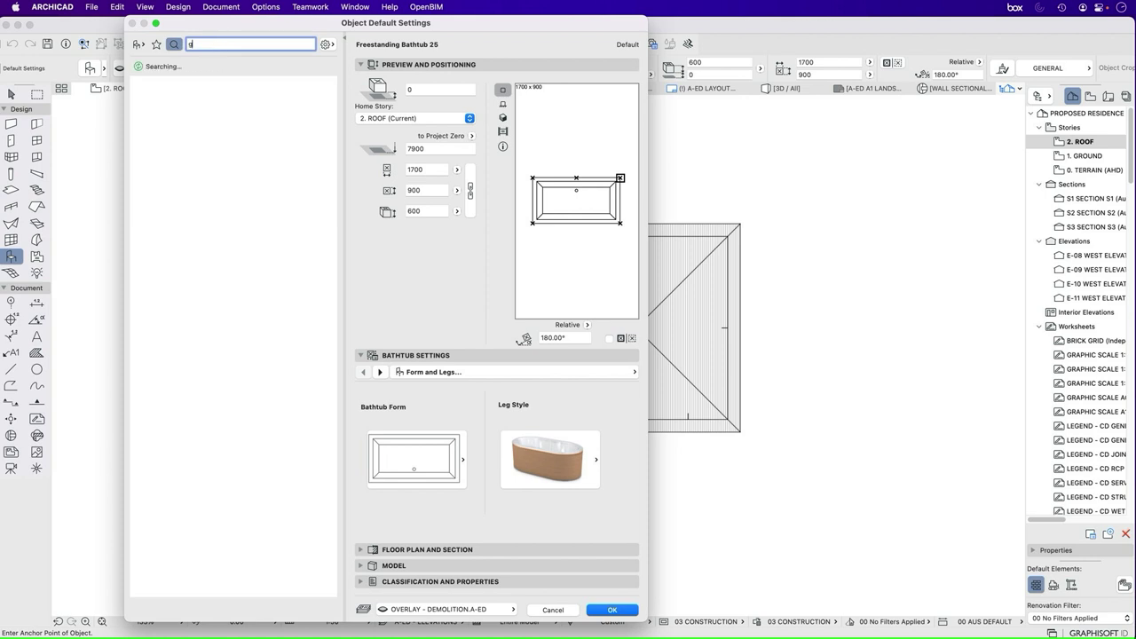
pyautogui.write('utter')
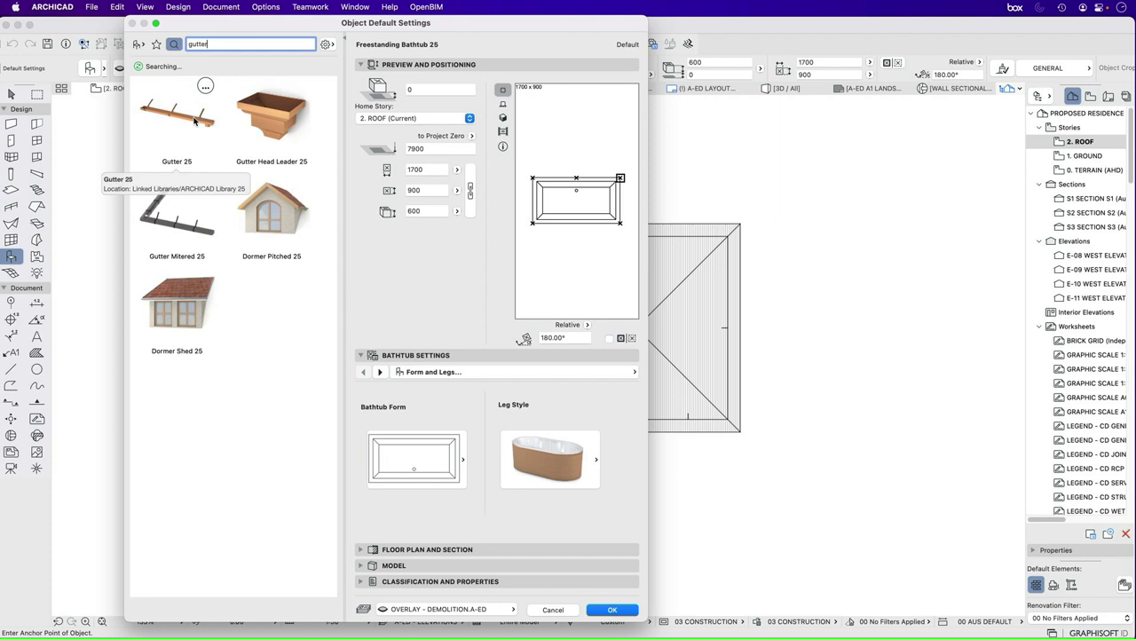
# Step: Browse the object library's folder tree for suitable gutter parts and close the object settings
pyautogui.click(136, 45)
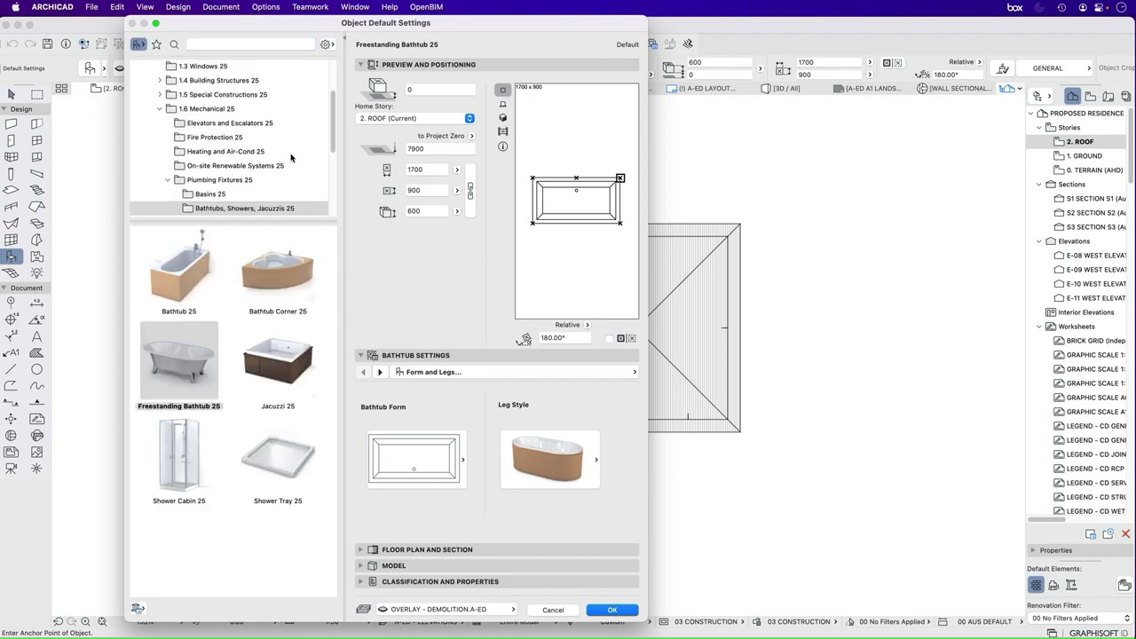
pyautogui.scroll(-7, 291, 158)
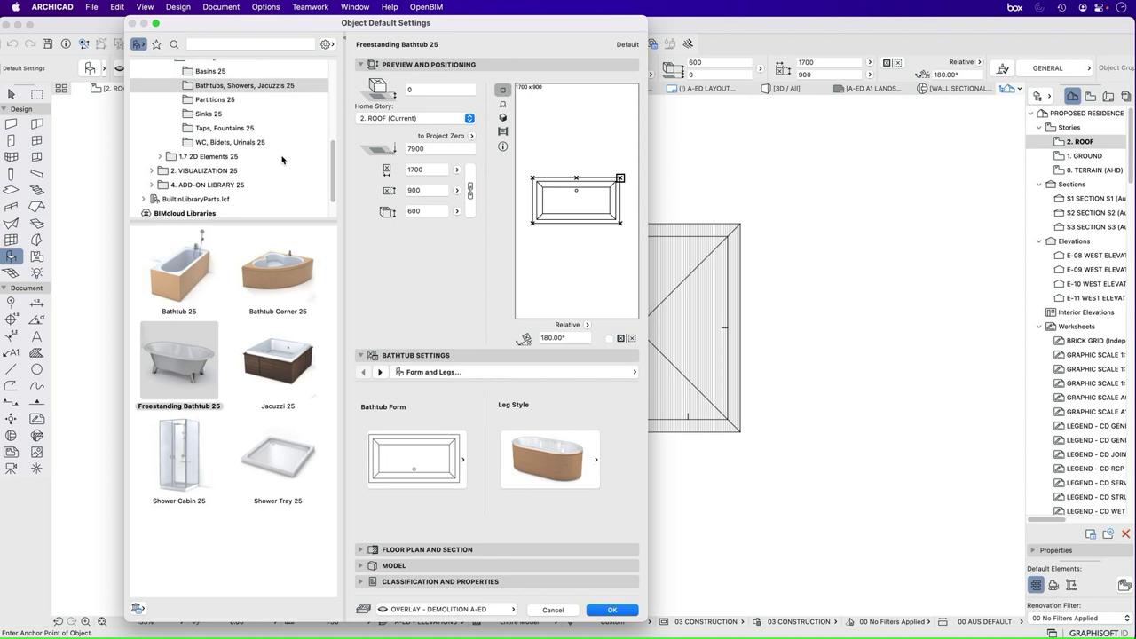
pyautogui.scroll(7, 282, 160)
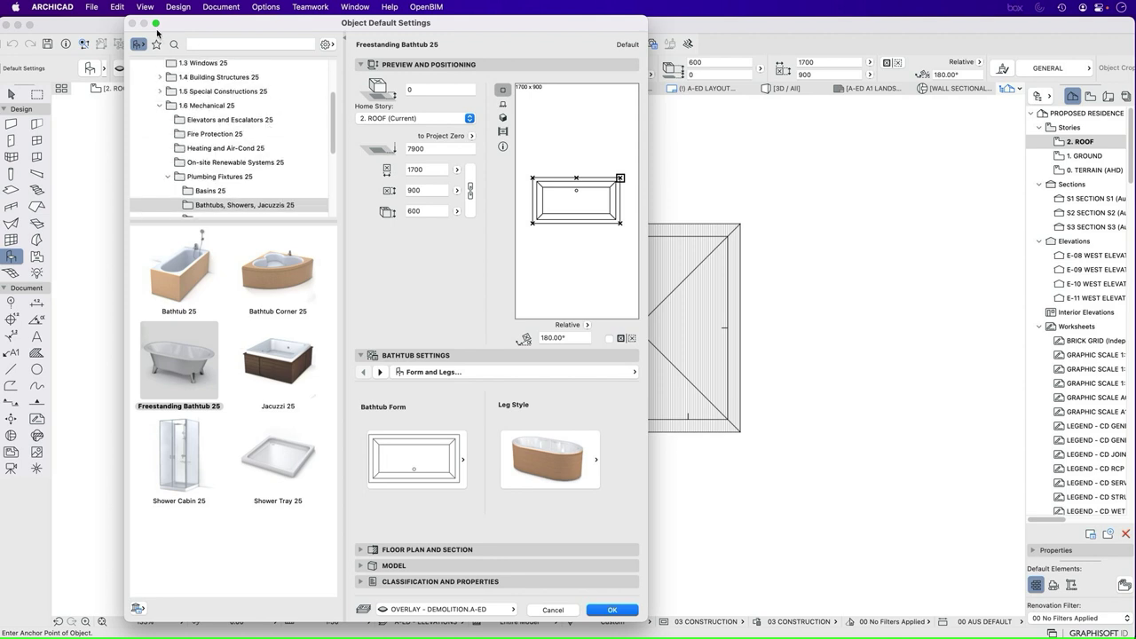
pyautogui.press('Return')
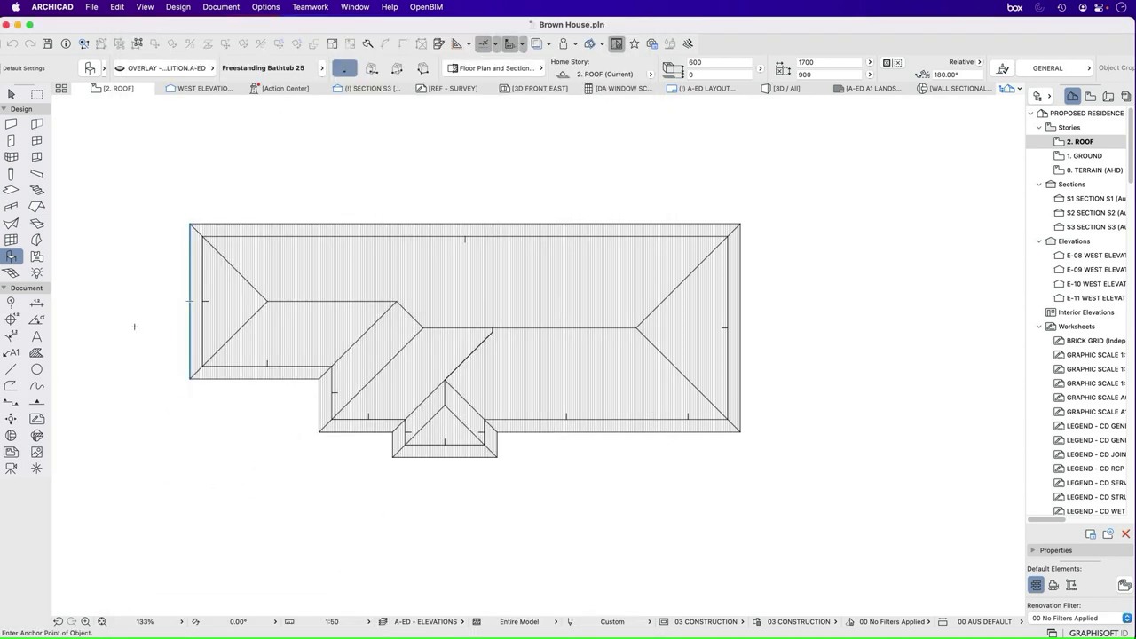
# Step: Review the complex profiles available for the Beam tool's segment, including the ARCHI-ED gutter, and leave the beam settings without choosing one
pyautogui.click(37, 173)
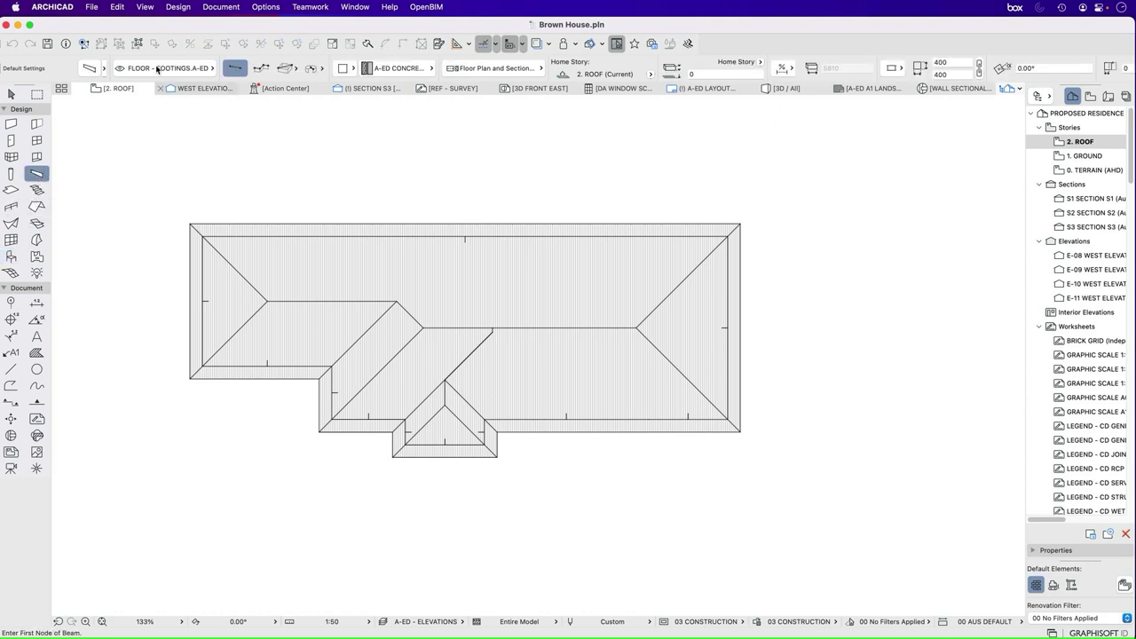
pyautogui.click(89, 68)
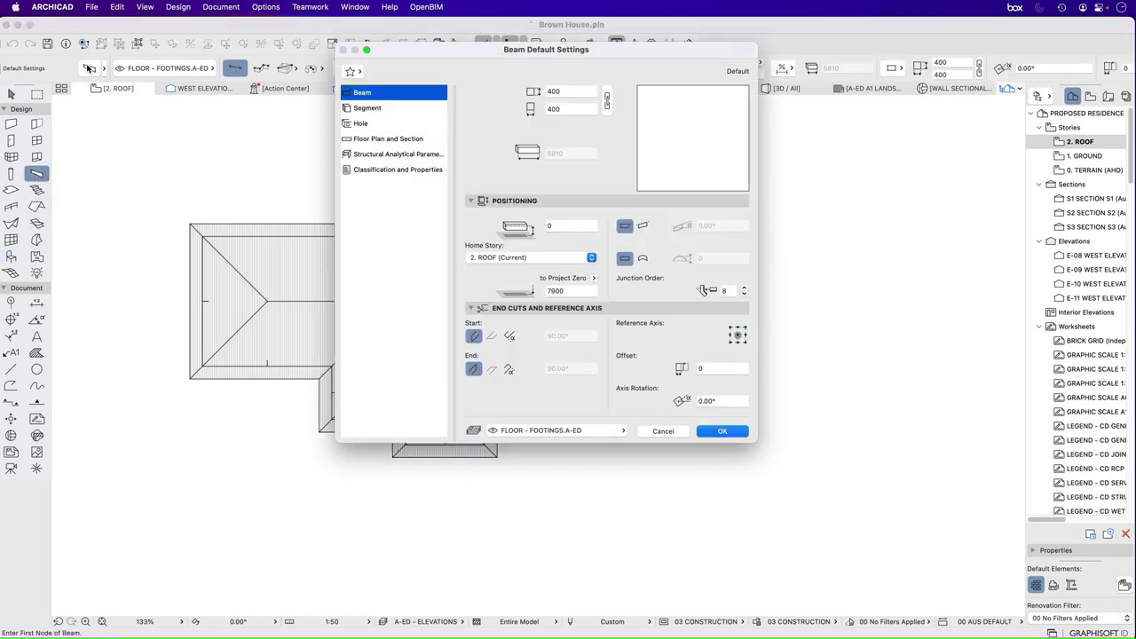
pyautogui.click(365, 110)
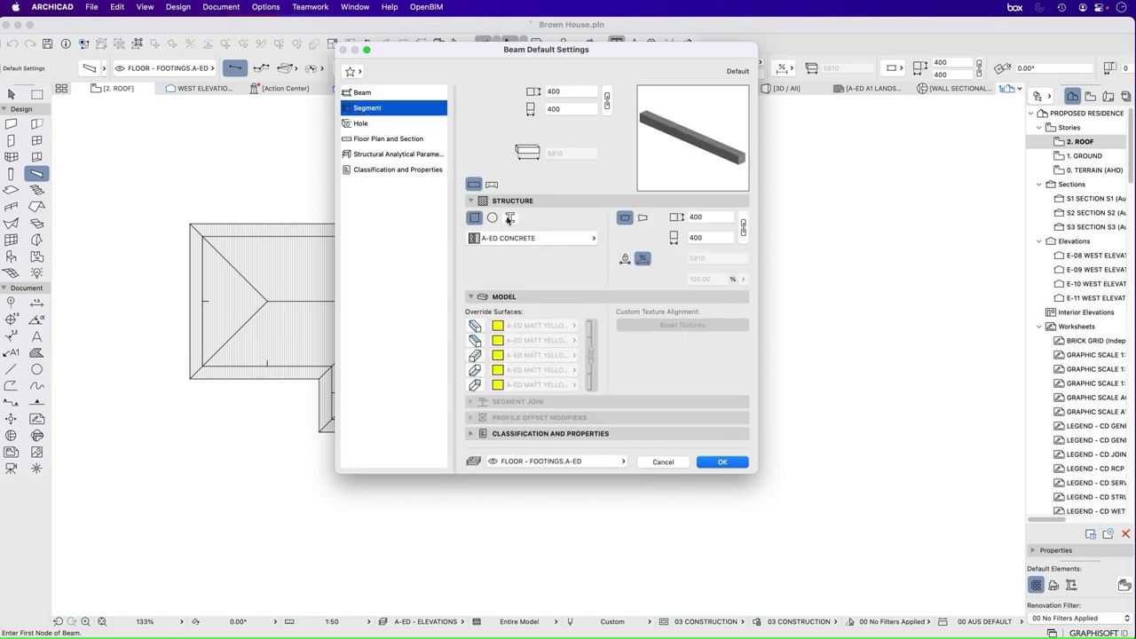
pyautogui.click(511, 218)
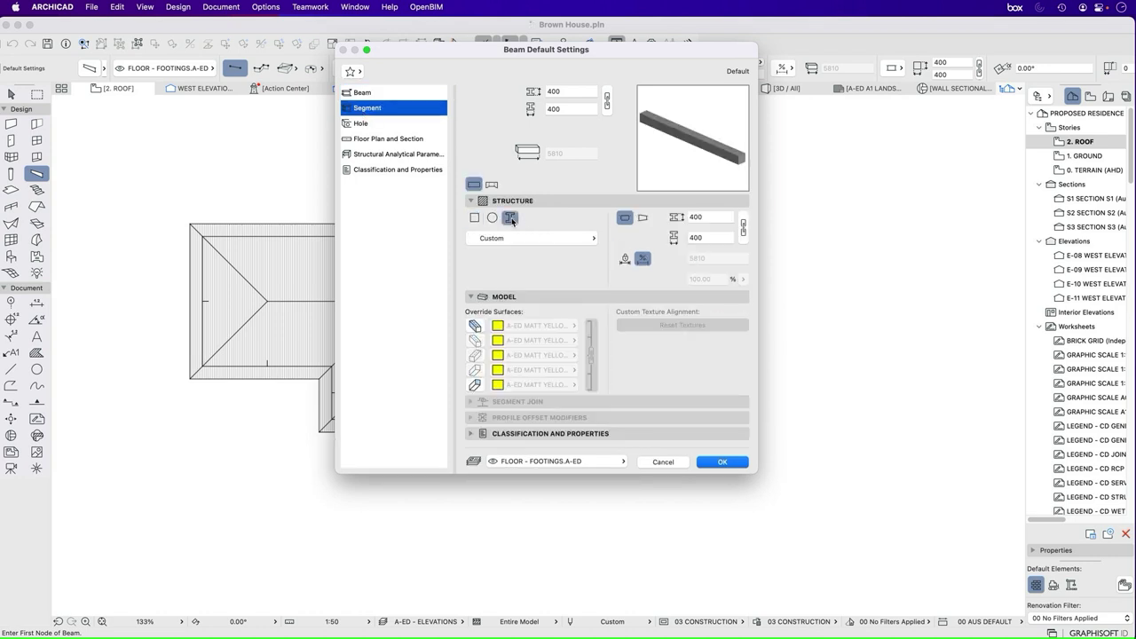
pyautogui.click(559, 239)
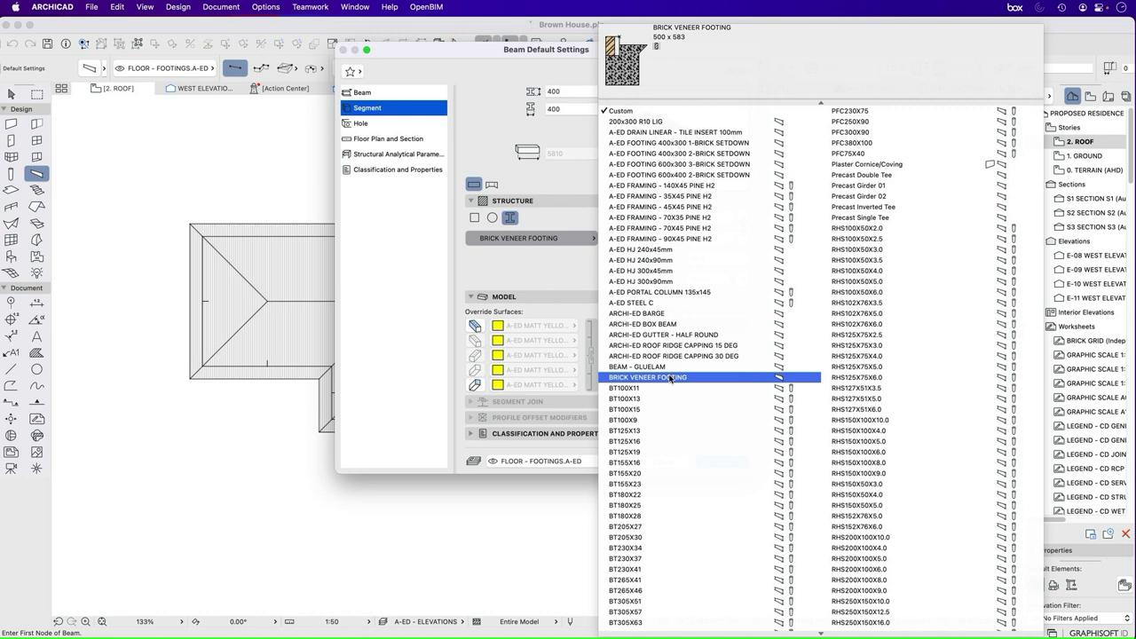
pyautogui.press('Escape')
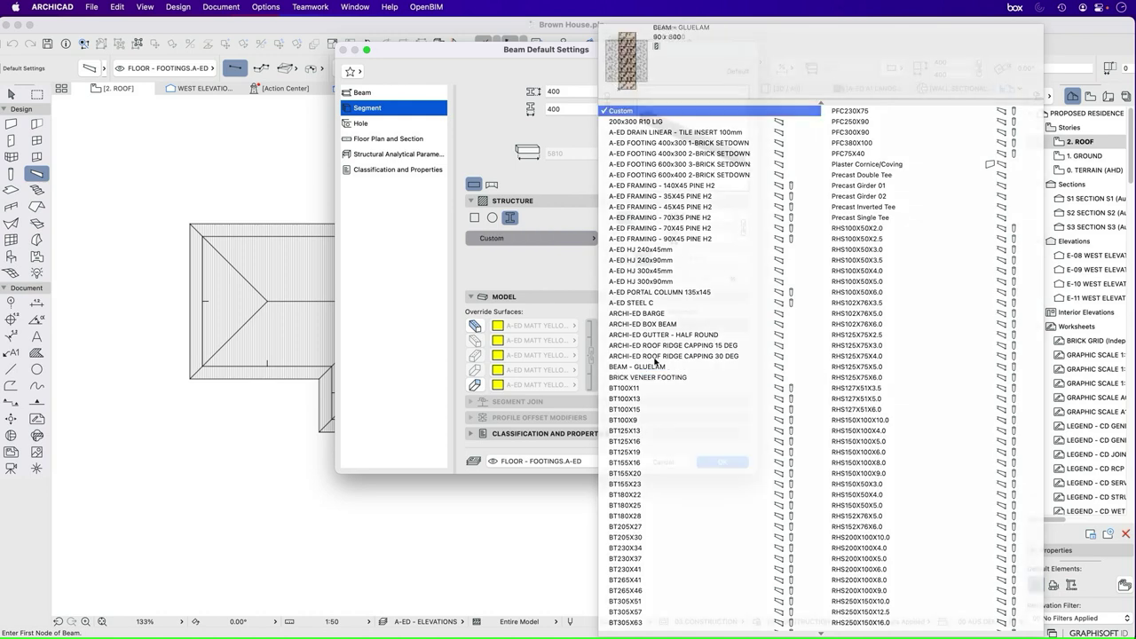
pyautogui.press('Escape')
pyautogui.press('Escape')
pyautogui.scroll(-3, 576, 379)
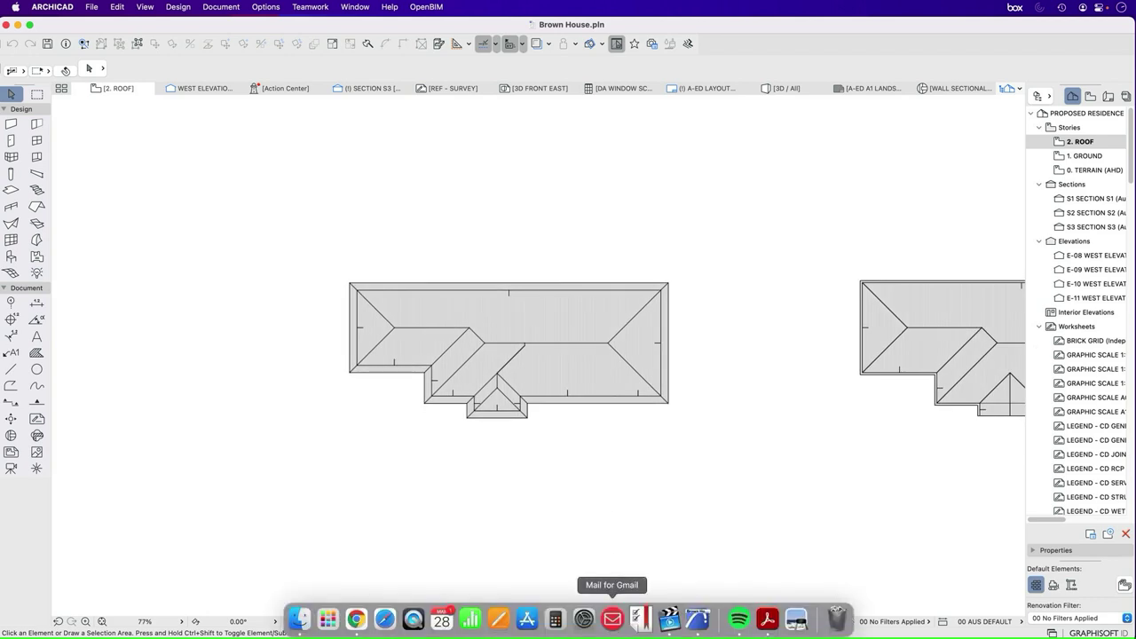
# Step: Switch to Finder, open the Novaline fascia system PDF from the Desktop, read through its installation and gutter sizing pages, and close it
pyautogui.click(299, 616)
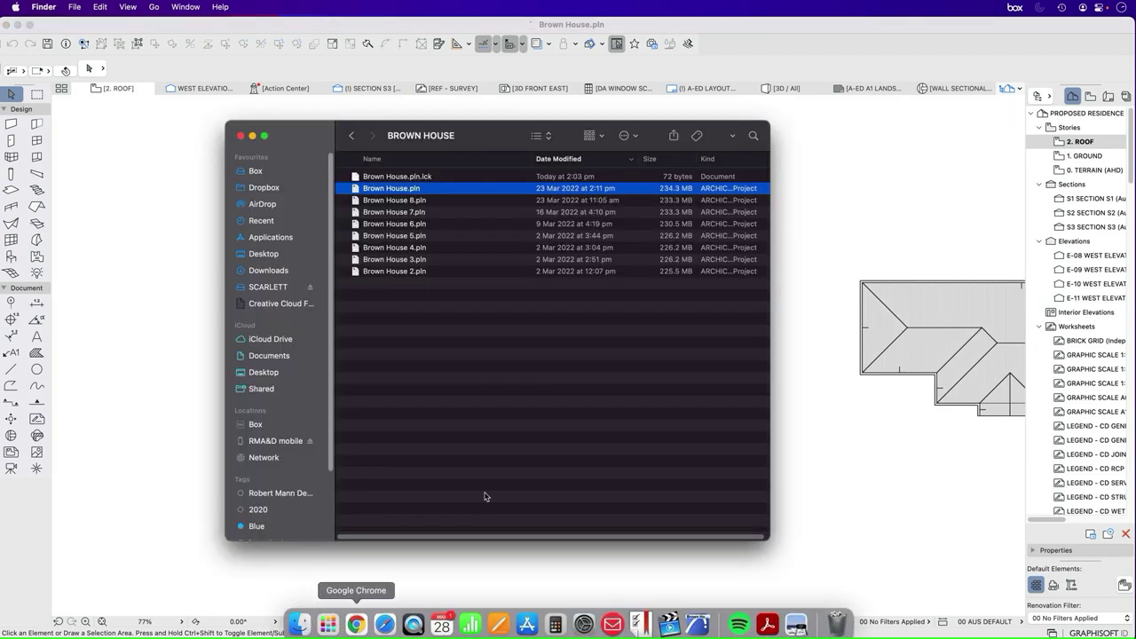
pyautogui.click(262, 255)
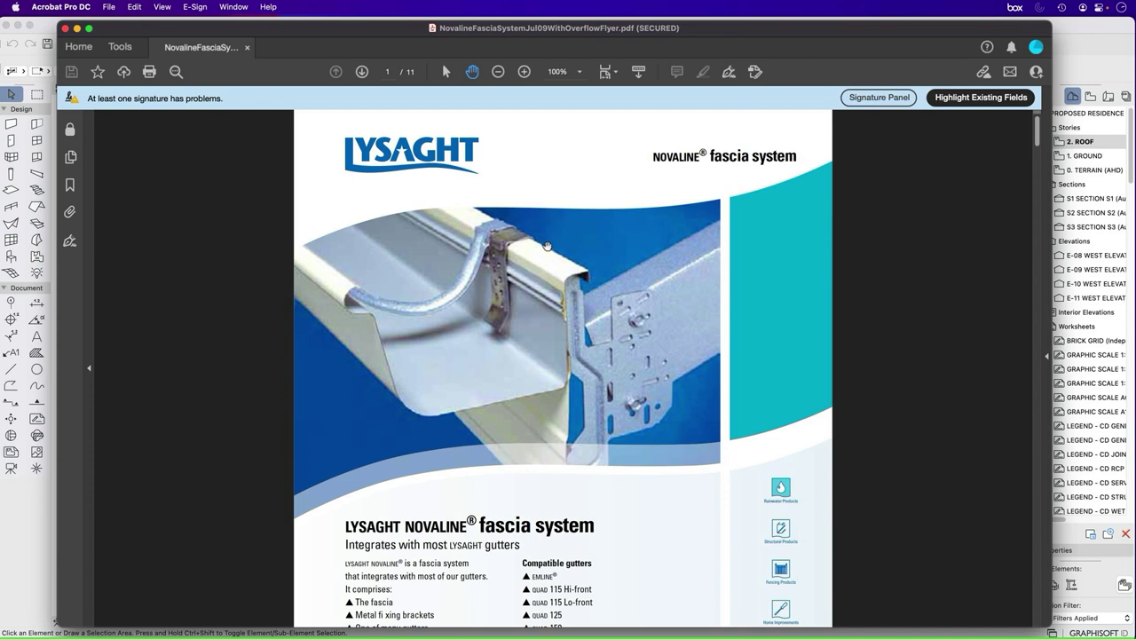
pyautogui.scroll(-10, 547, 241)
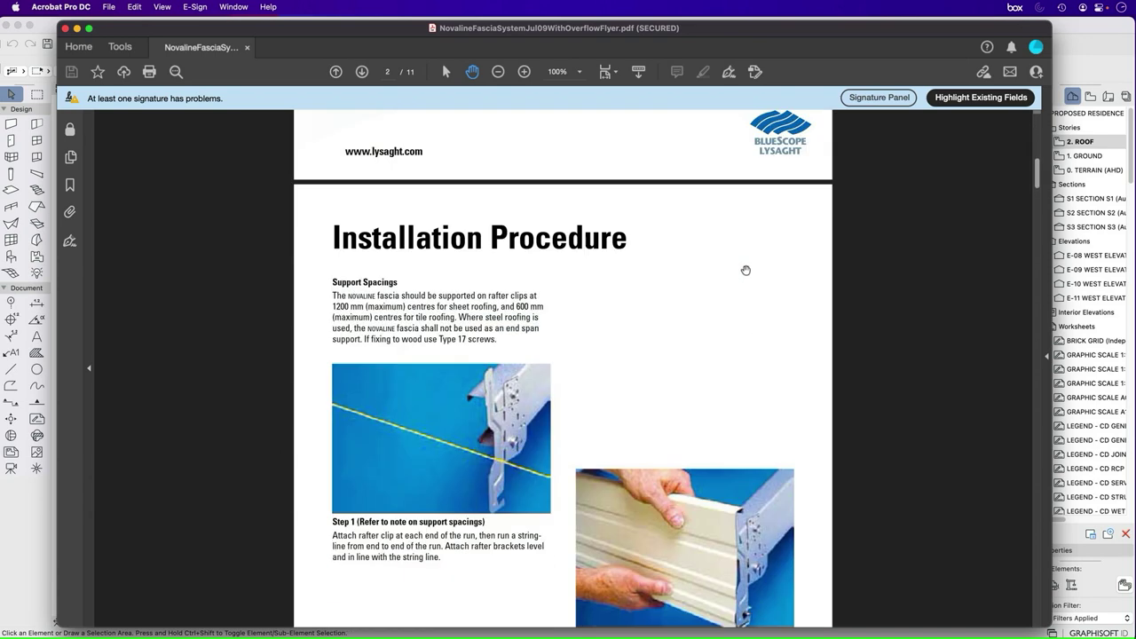
pyautogui.moveTo(1038, 189); pyautogui.dragTo(1038, 523)
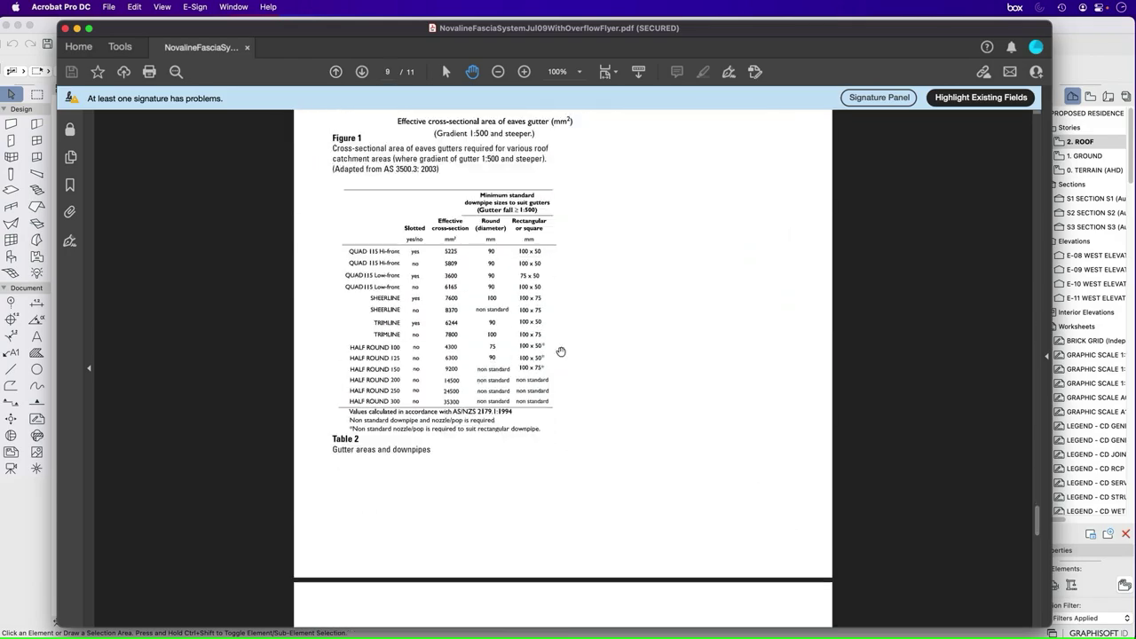
pyautogui.click(67, 28)
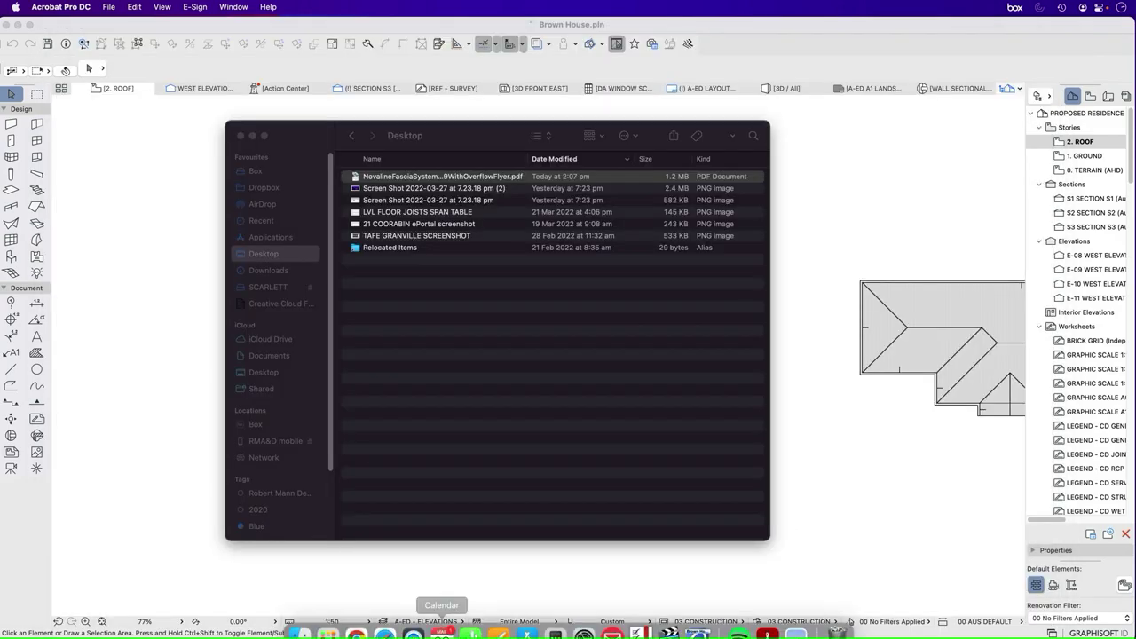
# Step: Switch to Chrome and locate the LYSAGHT Half-Round Gutter ArchiCAD file in the download list, then minimize the browser
pyautogui.moveTo(415, 621)
pyautogui.click(358, 620)
pyautogui.click(358, 623)
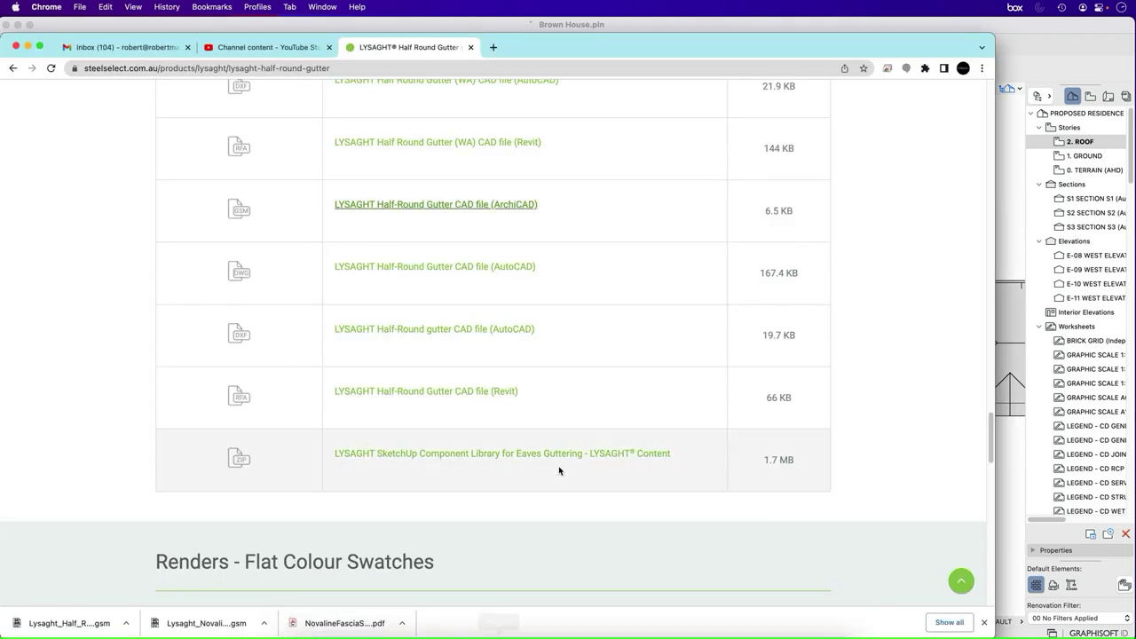
pyautogui.scroll(5, 575, 391)
pyautogui.scroll(-1, 782, 441)
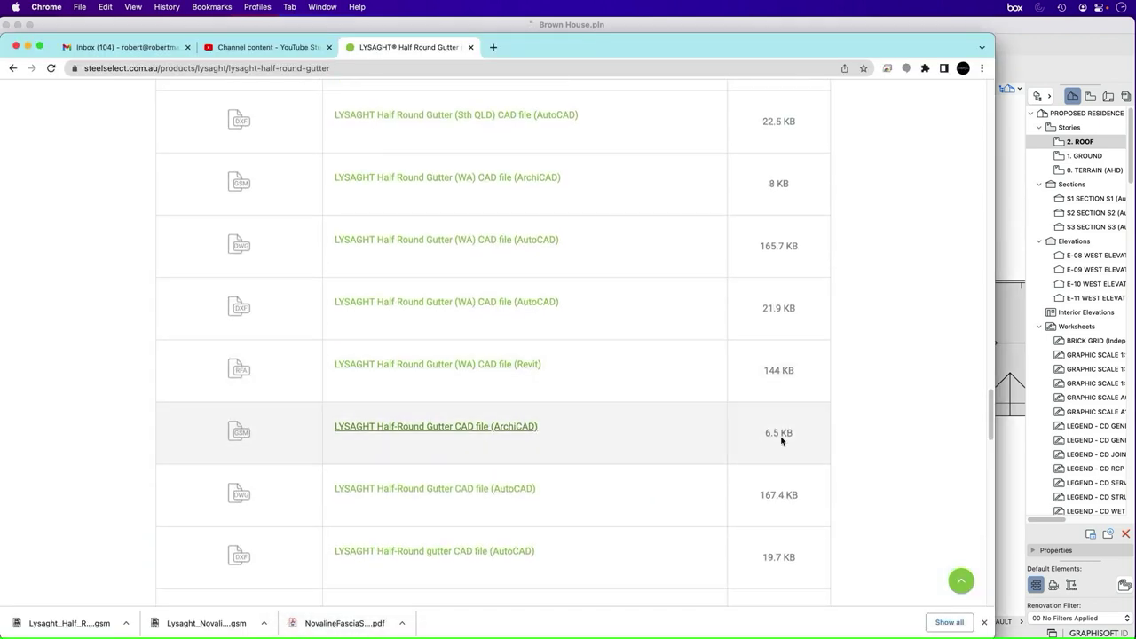
pyautogui.scroll(-1, 882, 445)
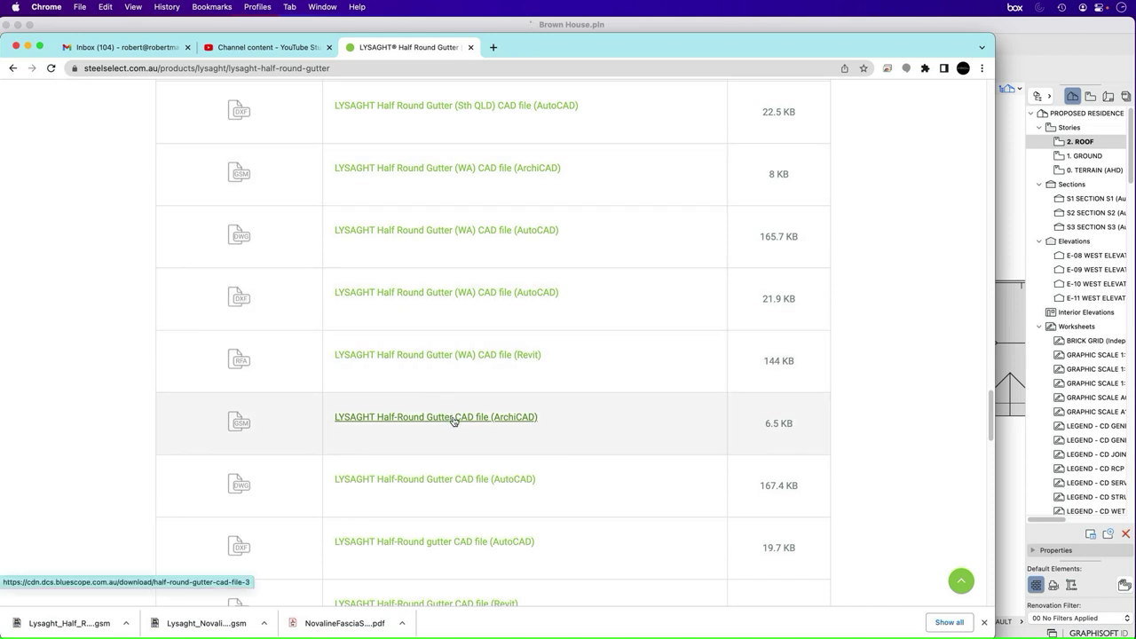
pyautogui.click(28, 46)
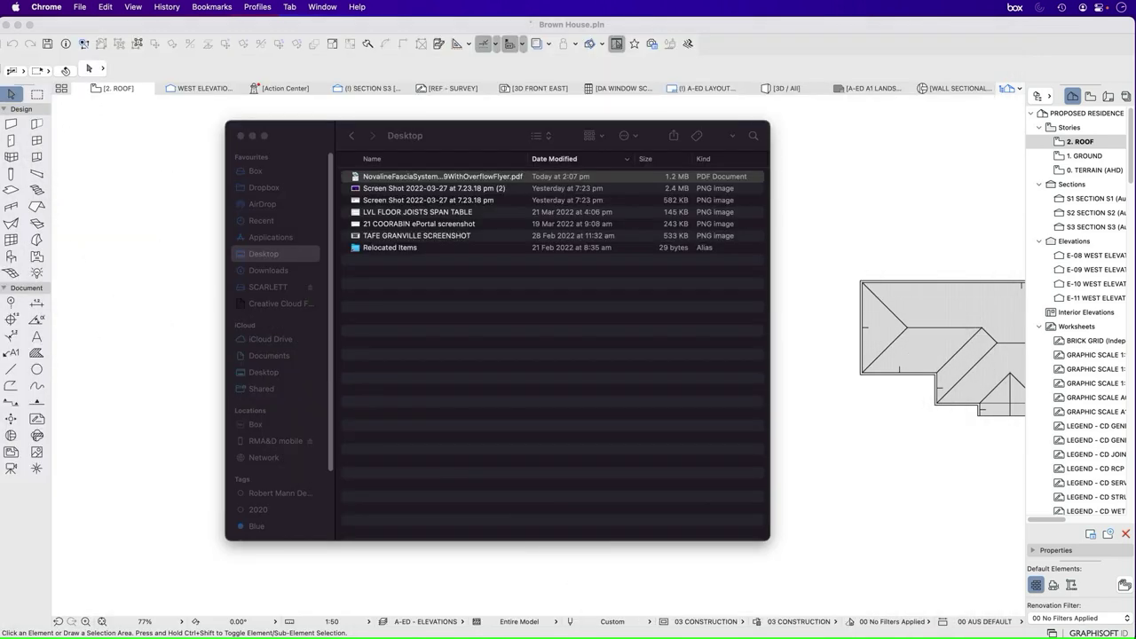
# Step: Bring Lysaght_Half_Round_Gutter.gsm from the Downloads folder into the roof plan above the roof's upper-left corner
pyautogui.click(269, 271)
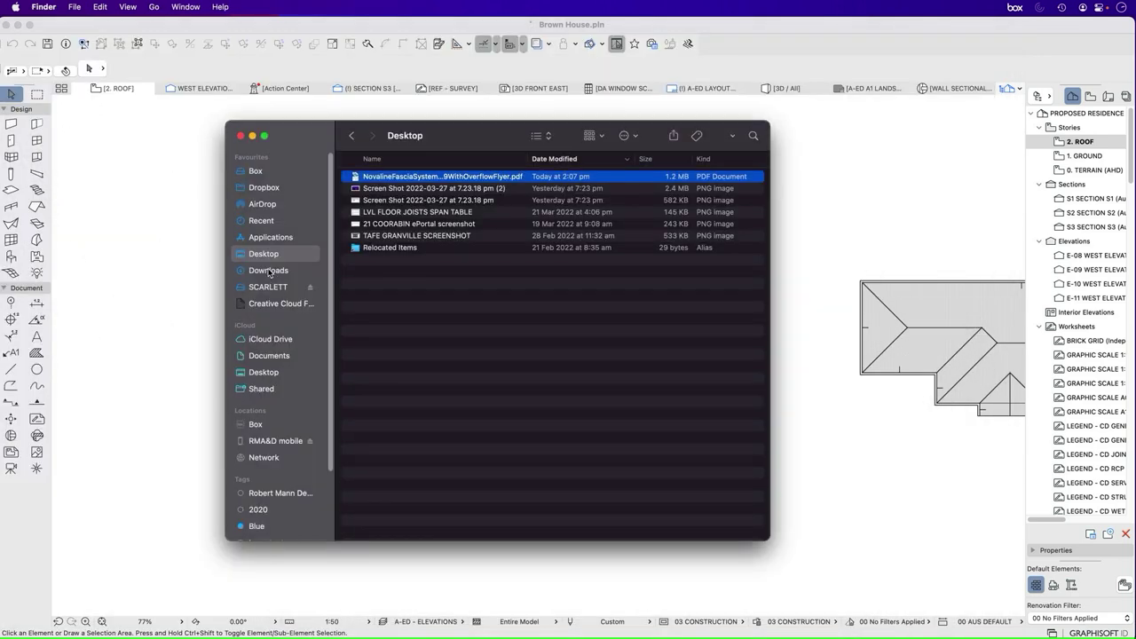
pyautogui.click(270, 271)
pyautogui.click(425, 177)
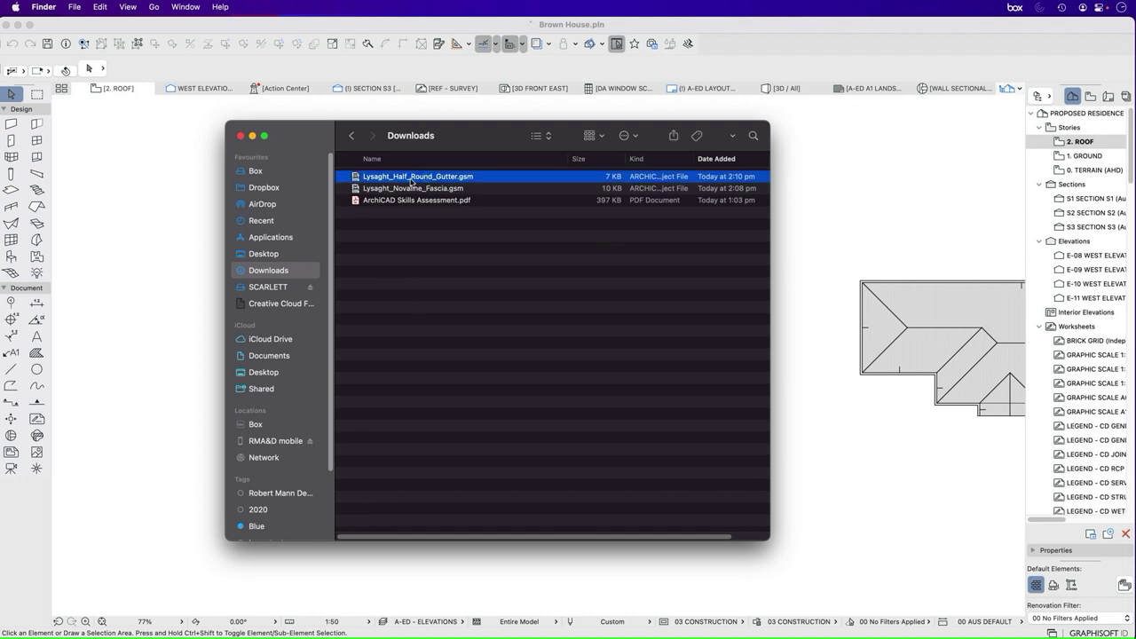
pyautogui.moveTo(411, 180); pyautogui.dragTo(143, 211)
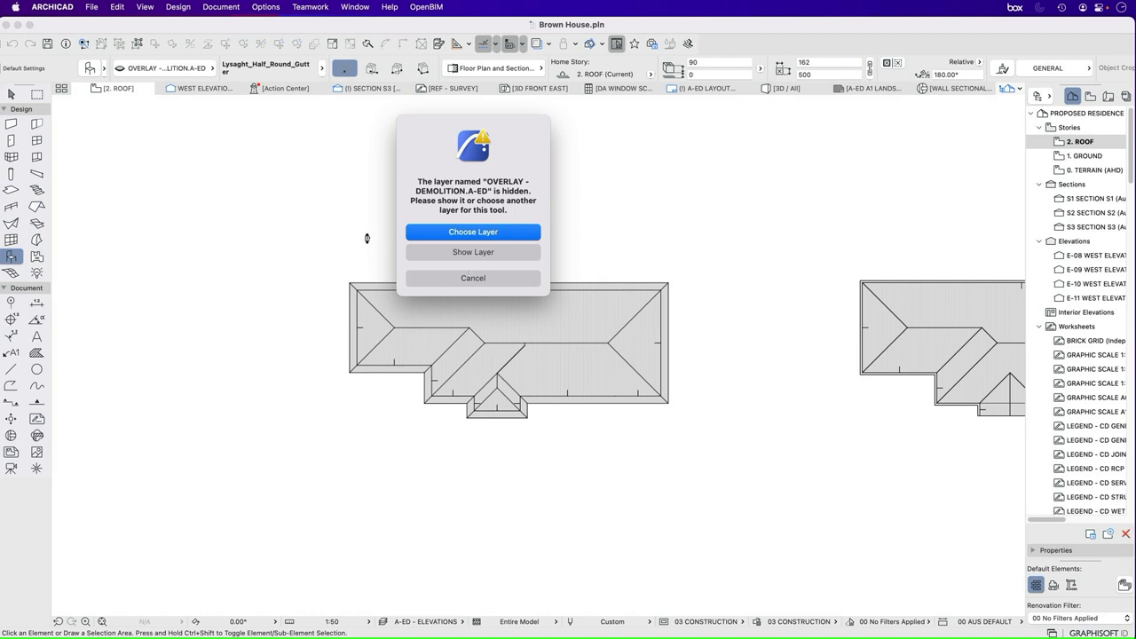
# Step: Assign the half-round gutter object to ARCHICAD Layer and accept its settings to place it
pyautogui.click(510, 234)
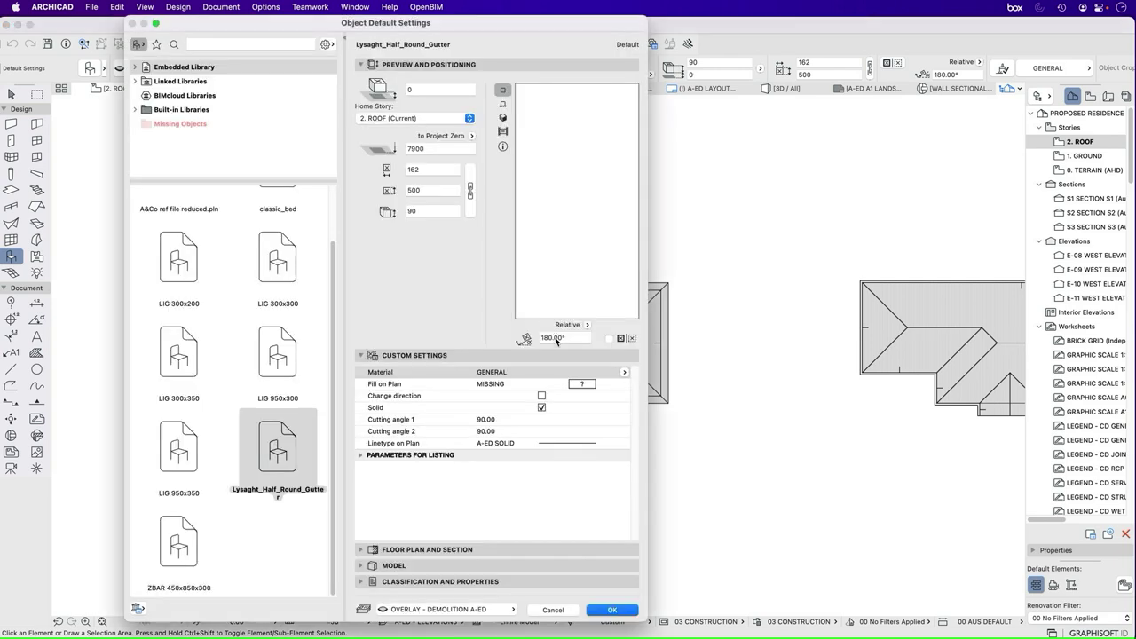
pyautogui.click(477, 611)
pyautogui.scroll(10, 604, 139)
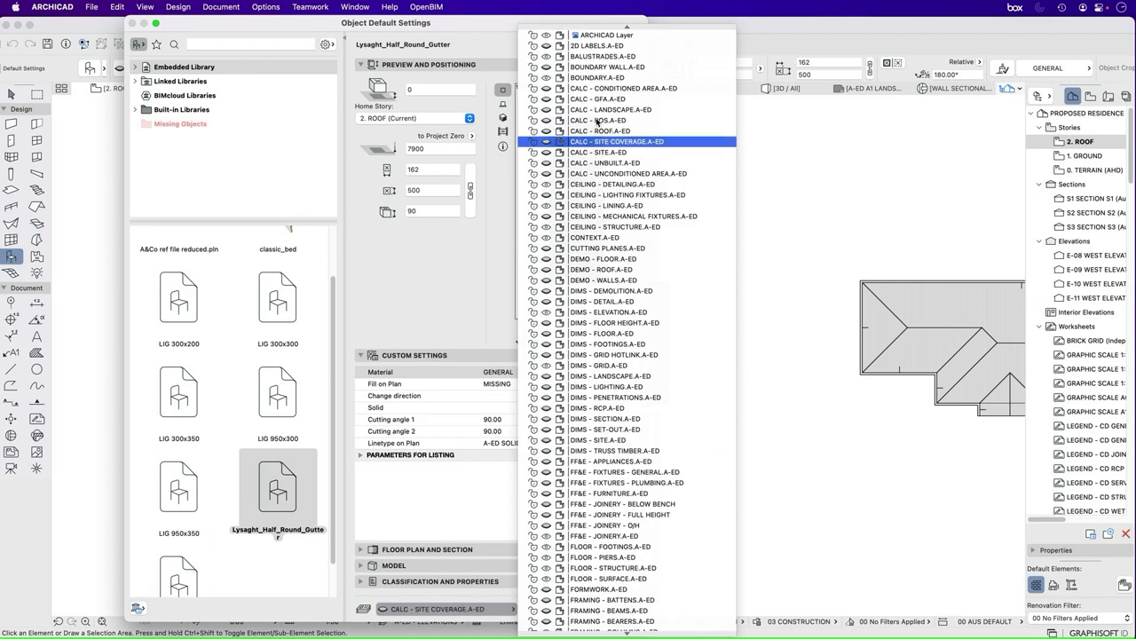
pyautogui.click(577, 35)
pyautogui.click(612, 609)
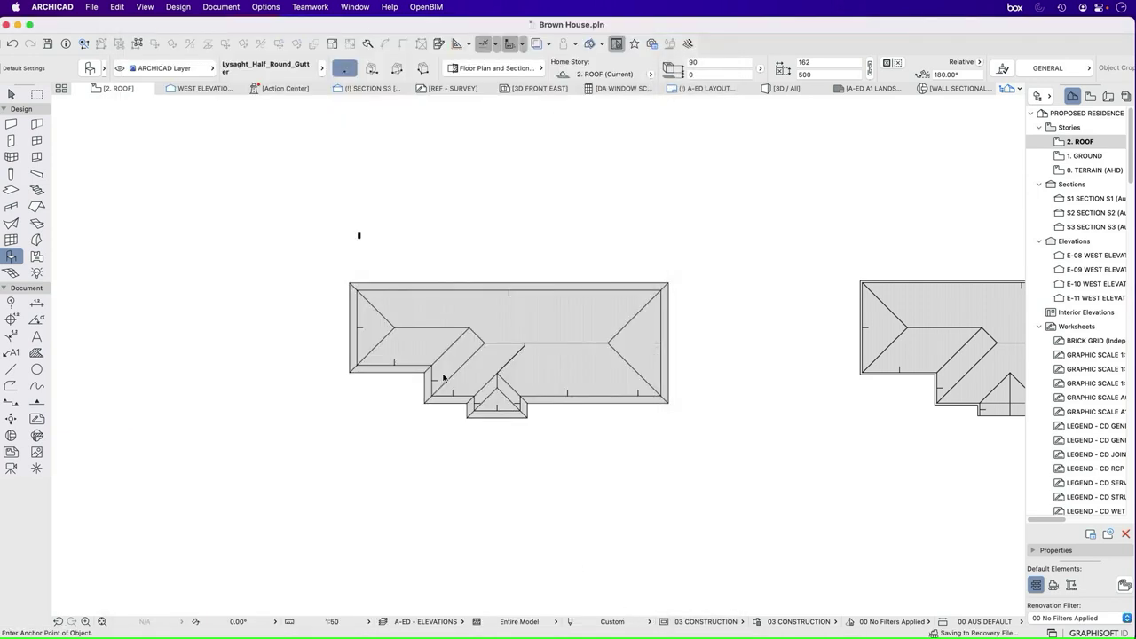
# Step: Bring Lysaght_Novaline_Fascia.gsm from the Downloads folder into the plan near the gutter object and finish placing objects
pyautogui.click(285, 619)
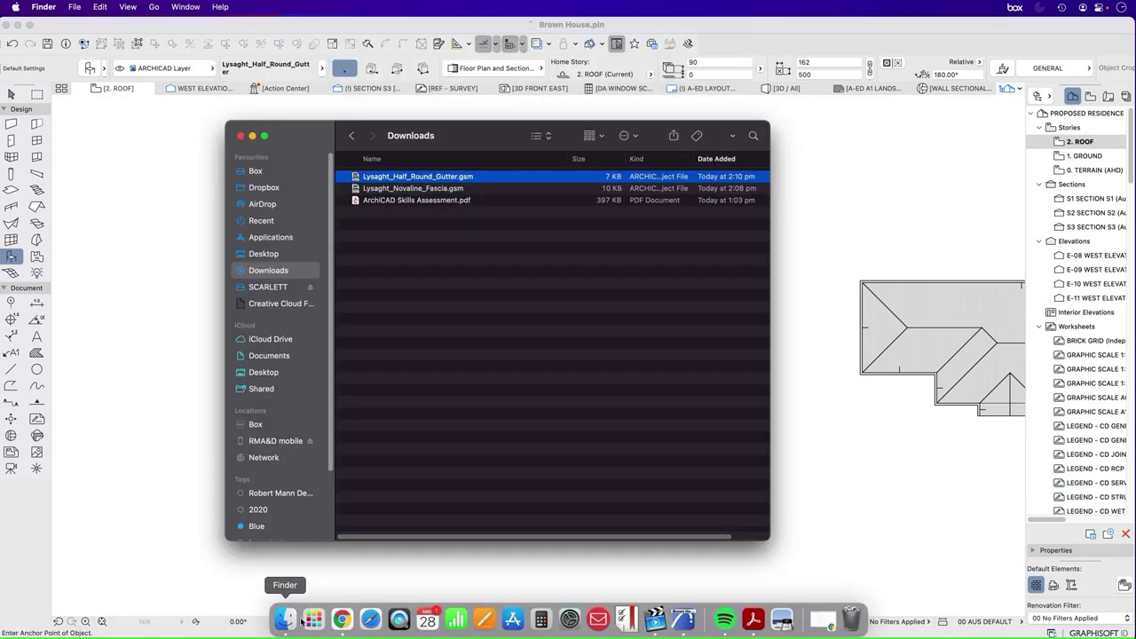
pyautogui.click(170, 175)
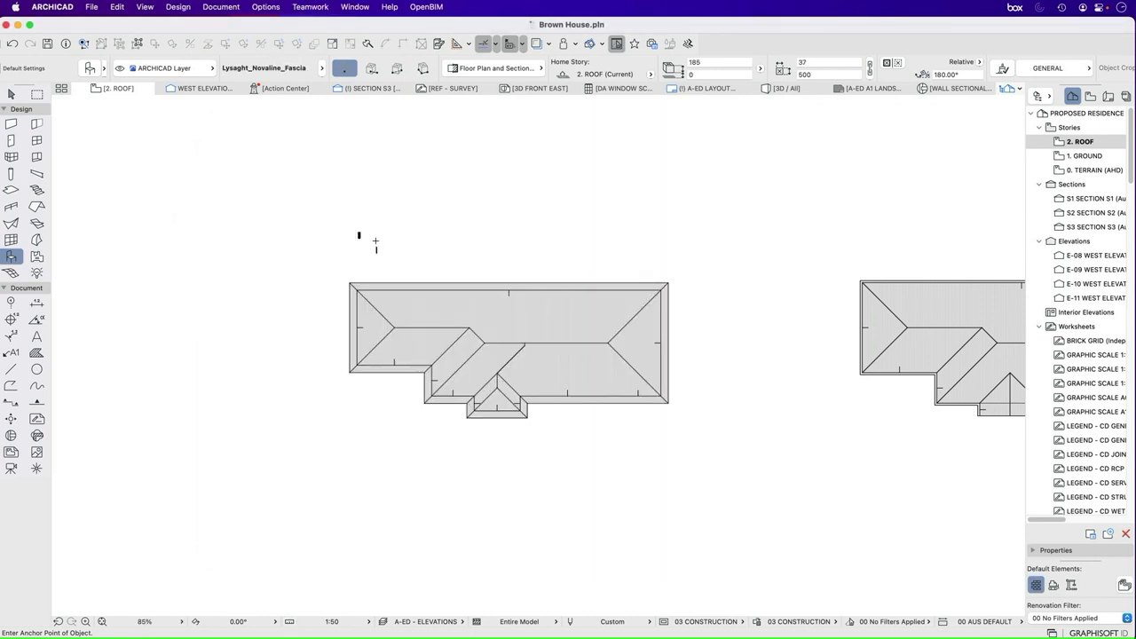
pyautogui.scroll(10, 364, 238)
pyautogui.press('Escape')
# Step: Inspect the placed half-round gutter and Novaline fascia objects one after the other, then clear the selection
pyautogui.click(294, 197)
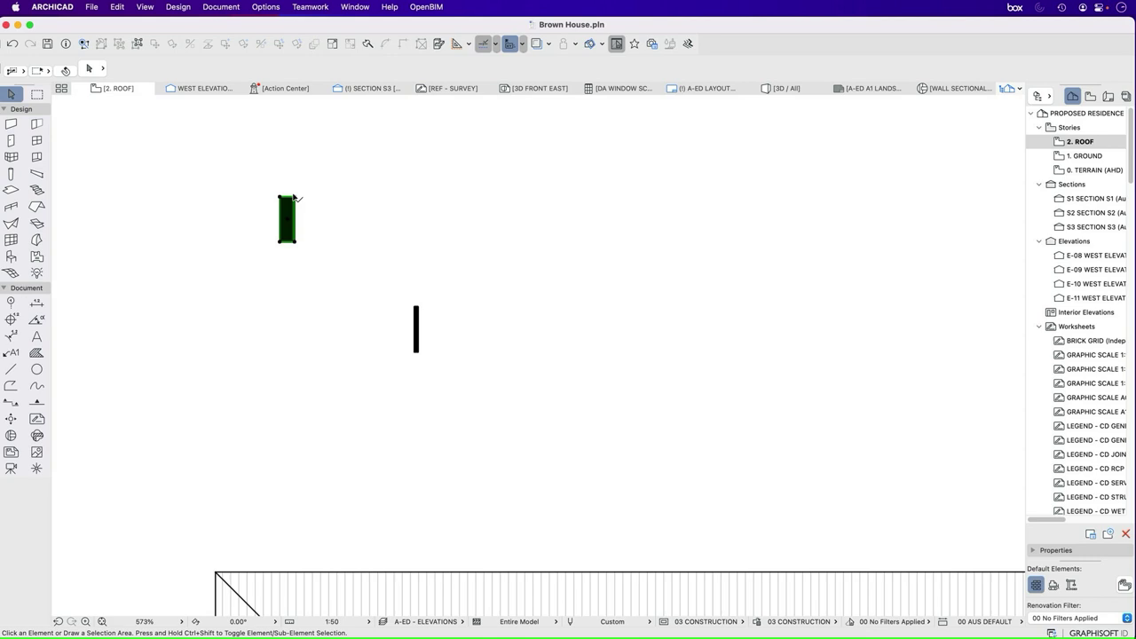
pyautogui.click(417, 308)
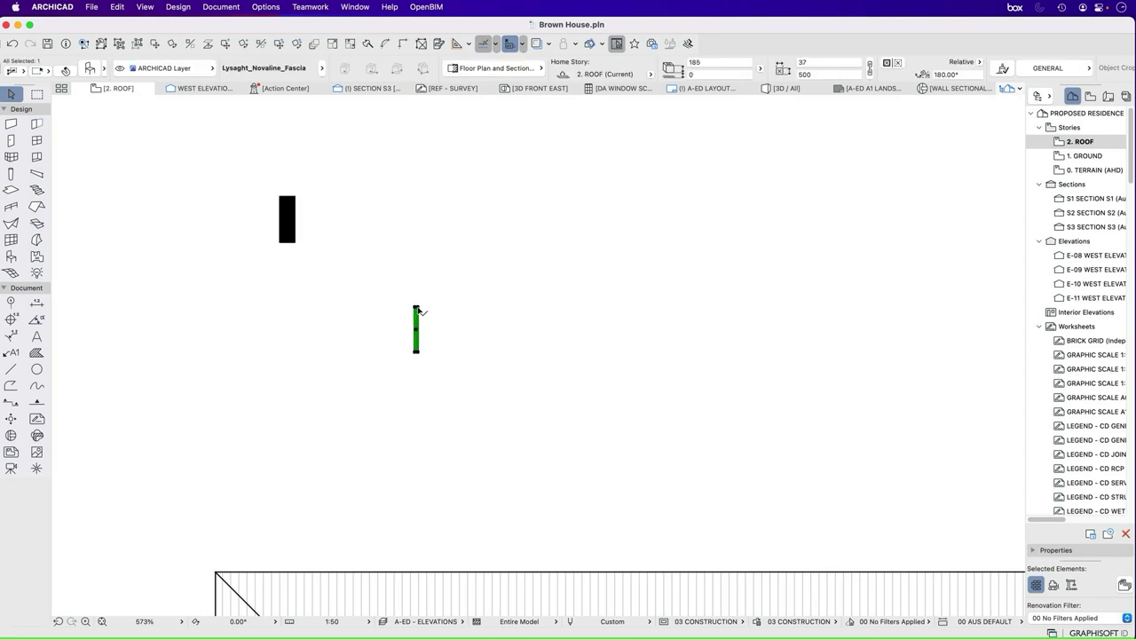
pyautogui.press('Escape')
pyautogui.scroll(-3, 350, 335)
pyautogui.scroll(-1, 350, 335)
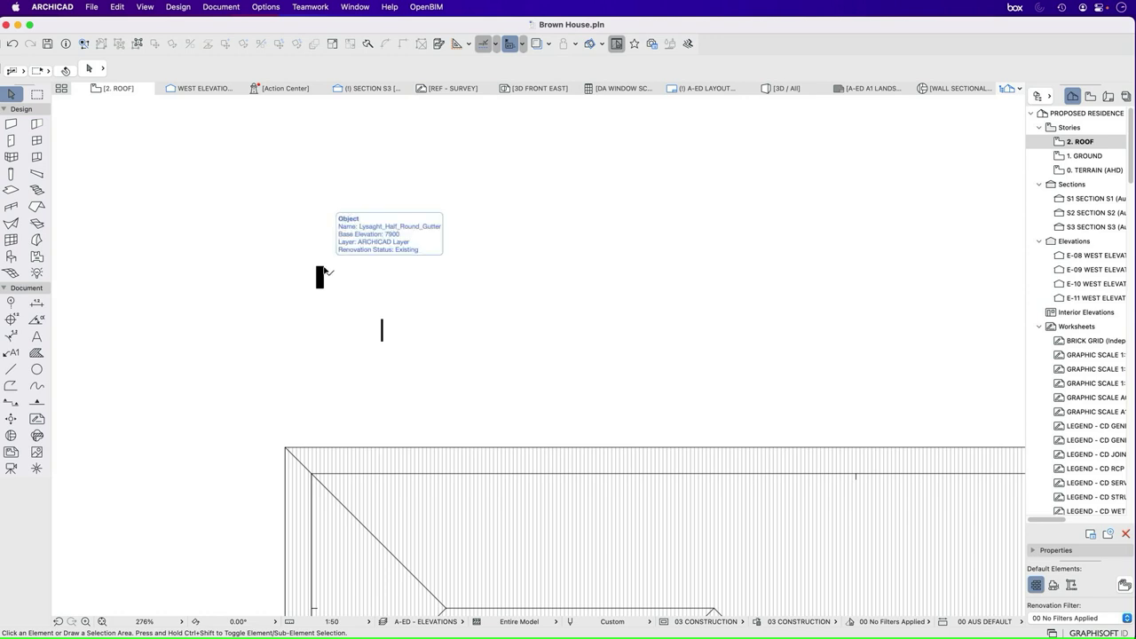
# Step: Select the half-round gutter and Novaline fascia together and set their material to a dark Paint - Inspired by COLORBOND Steel surface
pyautogui.scroll(1, 368, 329)
pyautogui.click(313, 258)
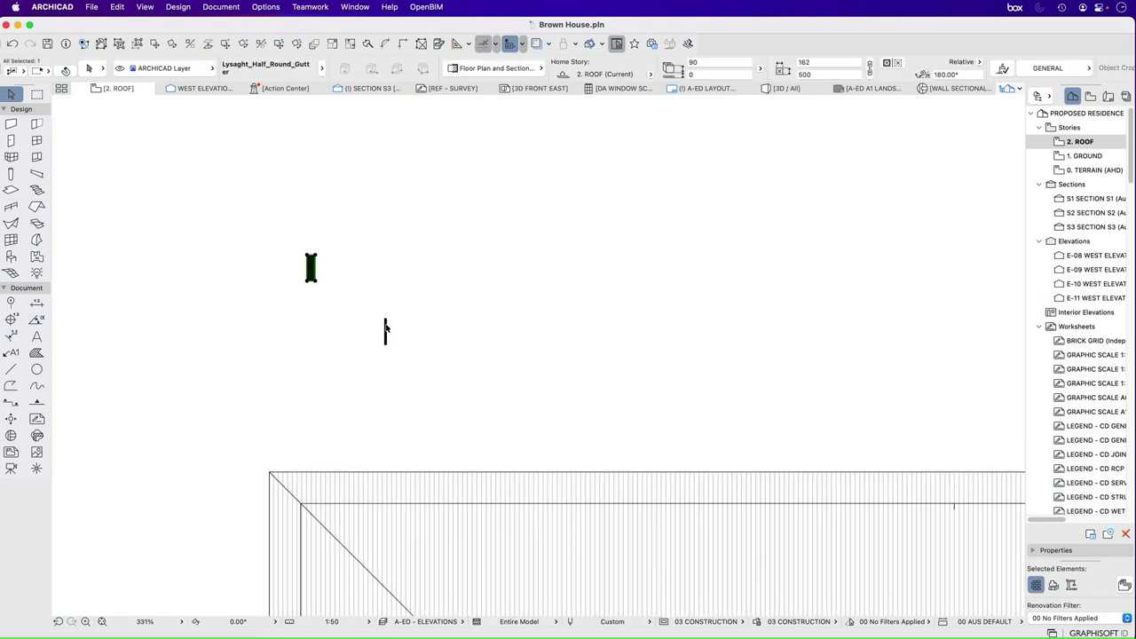
pyautogui.keyDown('shift'); pyautogui.click(386, 323); pyautogui.keyUp('shift')
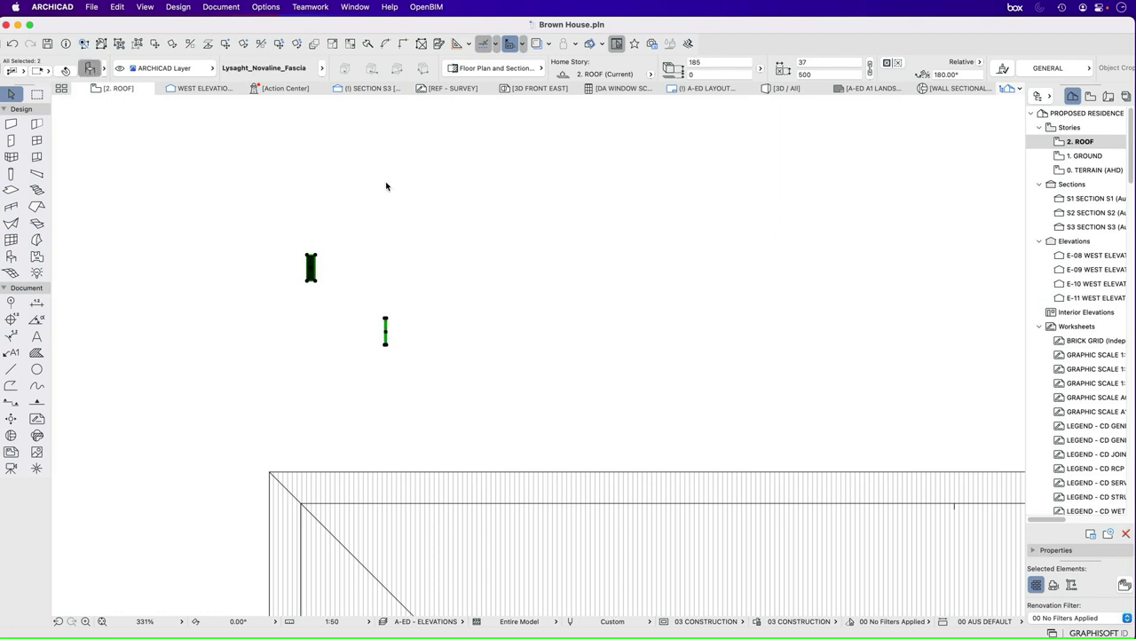
pyautogui.press('super+t')
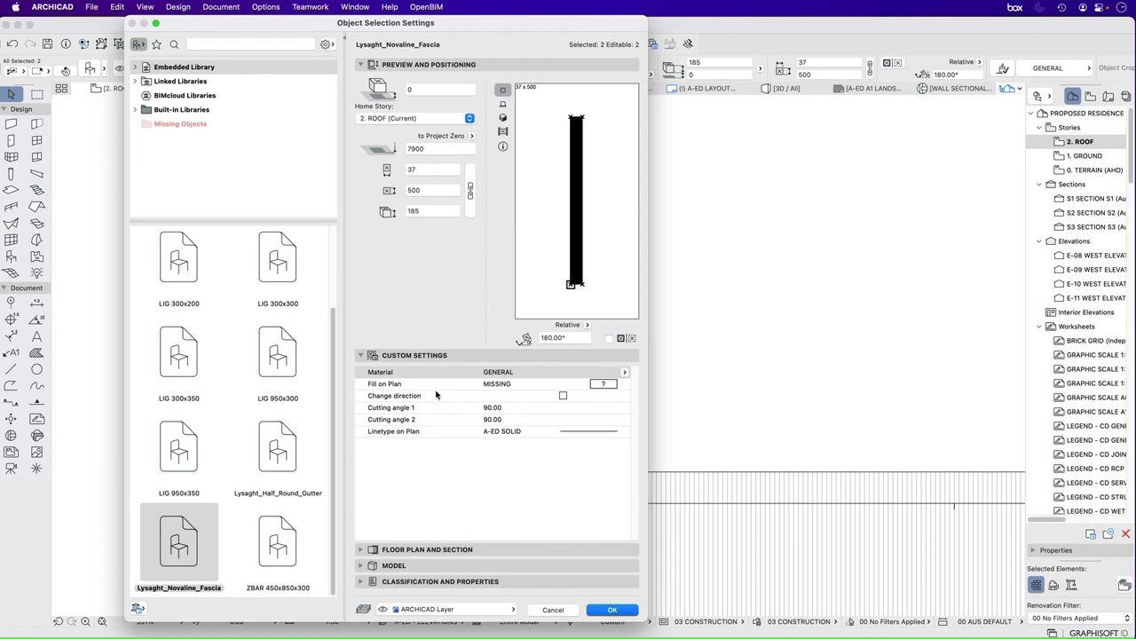
pyautogui.click(513, 373)
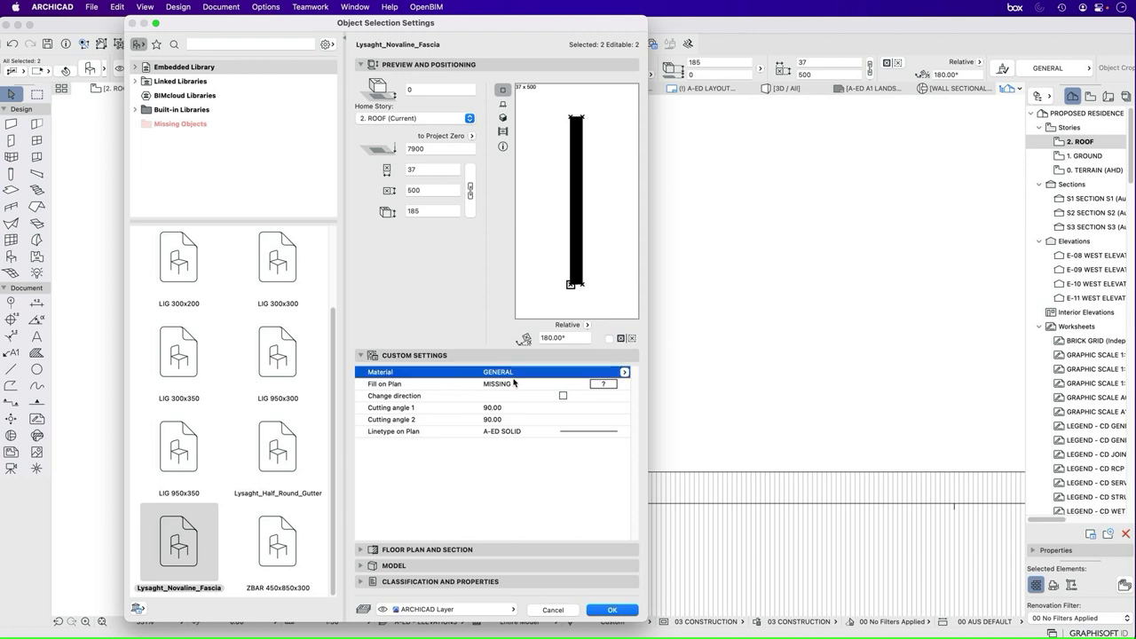
pyautogui.click(625, 373)
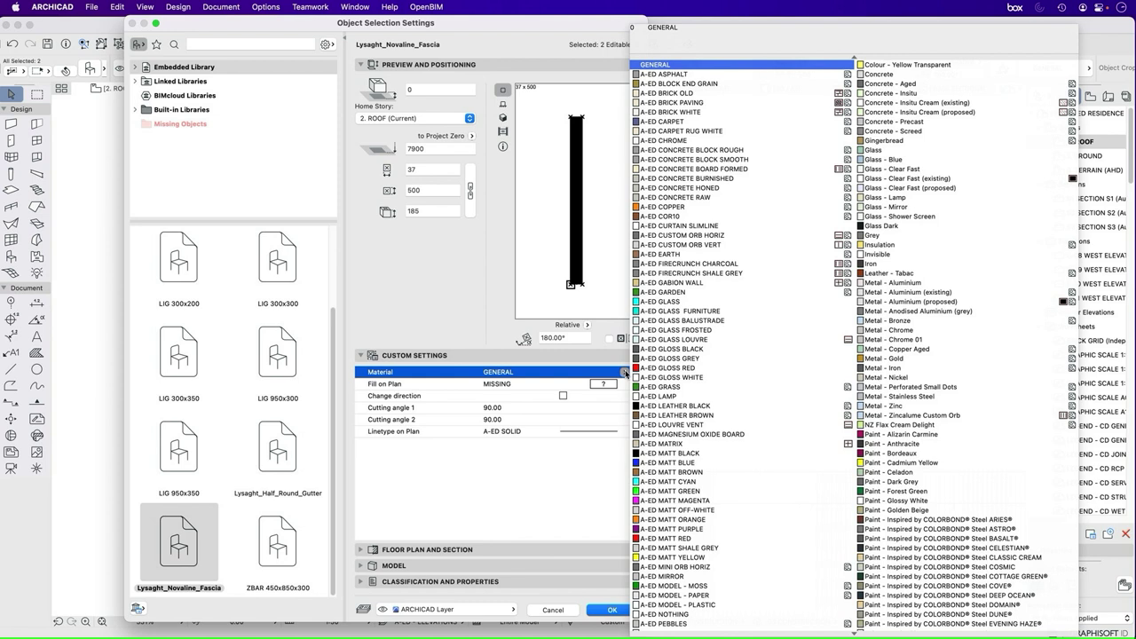
pyautogui.click(870, 358)
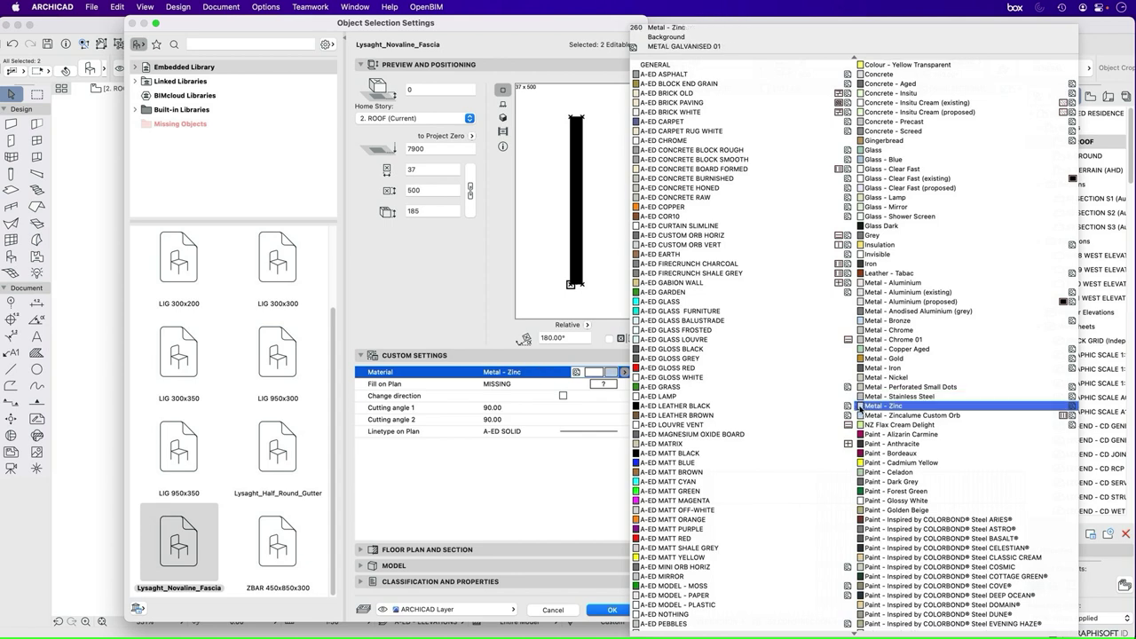
pyautogui.scroll(-5, 887, 404)
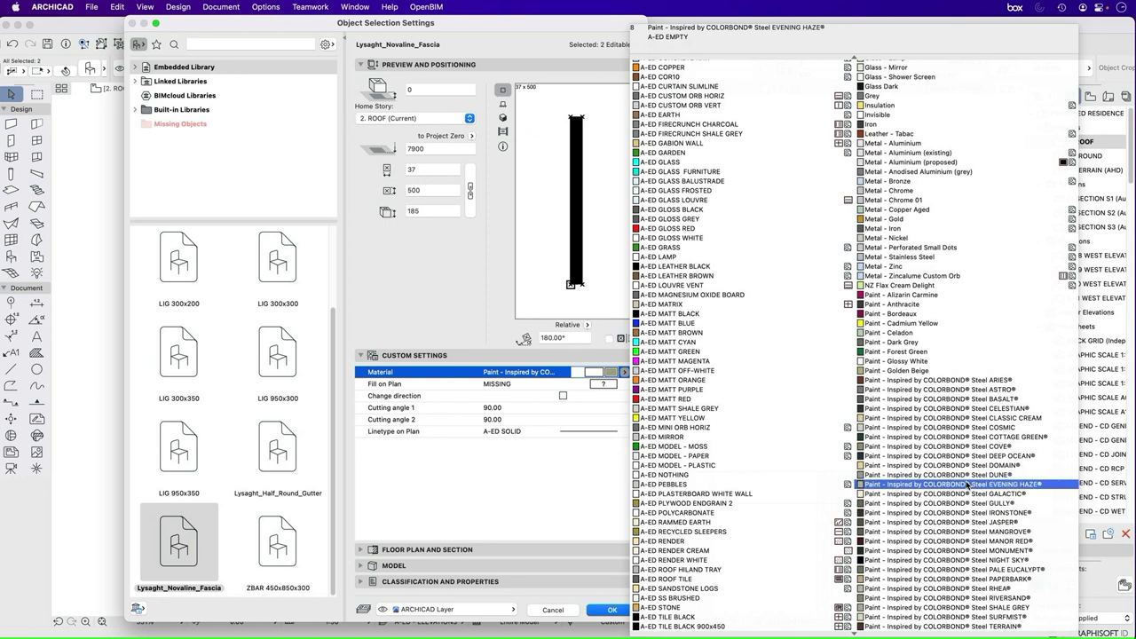
pyautogui.scroll(-2, 968, 485)
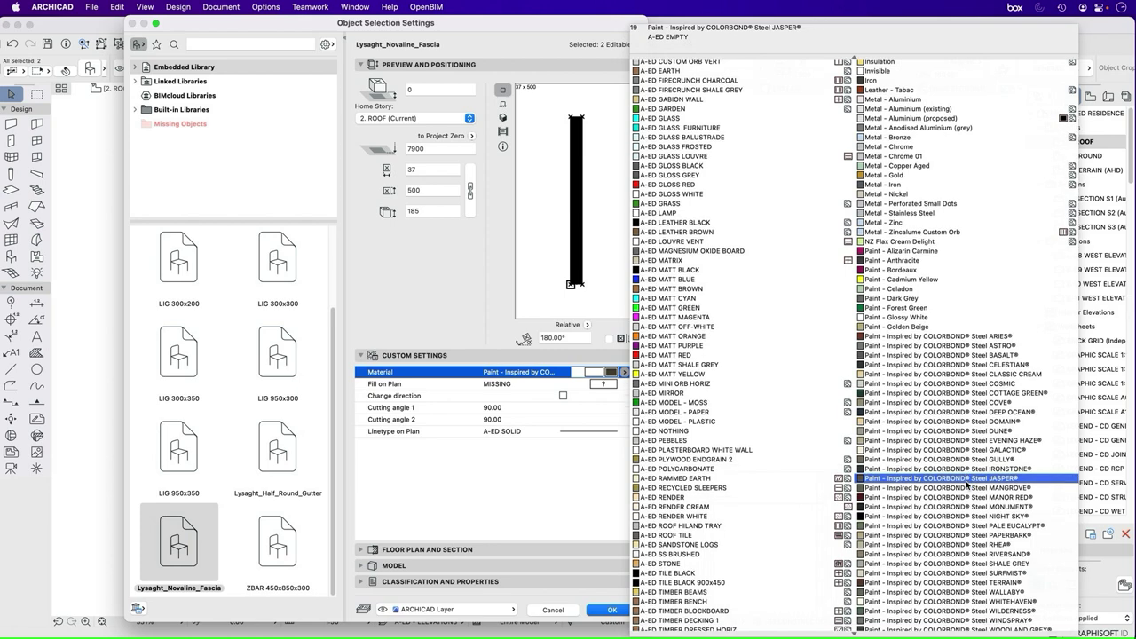
pyautogui.click(941, 359)
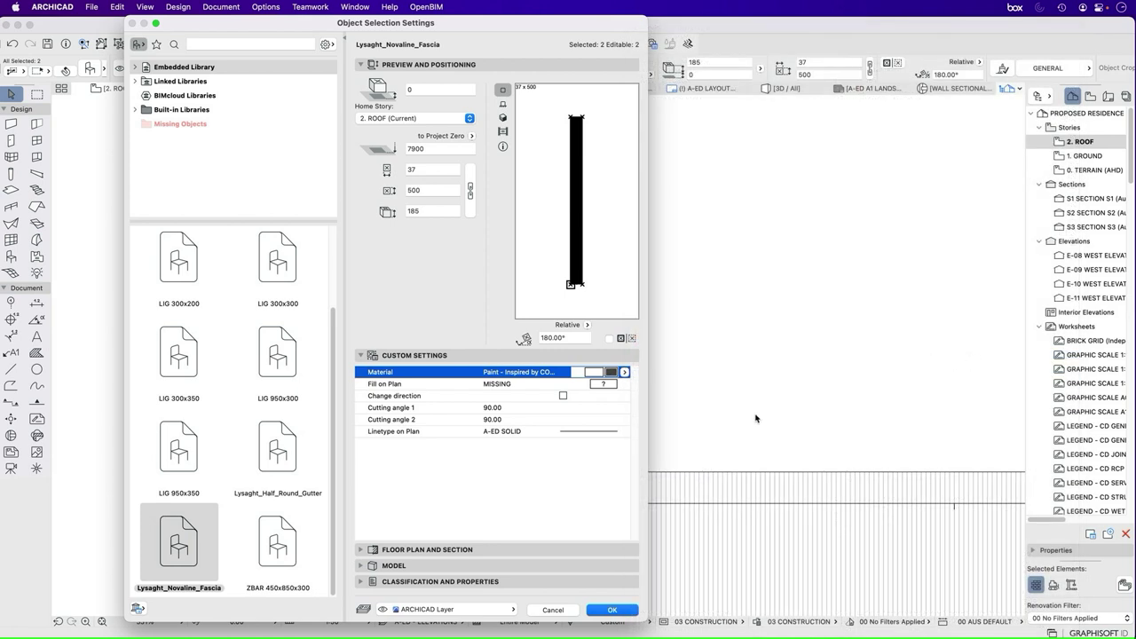
# Step: Set the fill on plan for both selected objects to A-ED EMPTY
pyautogui.click(604, 384)
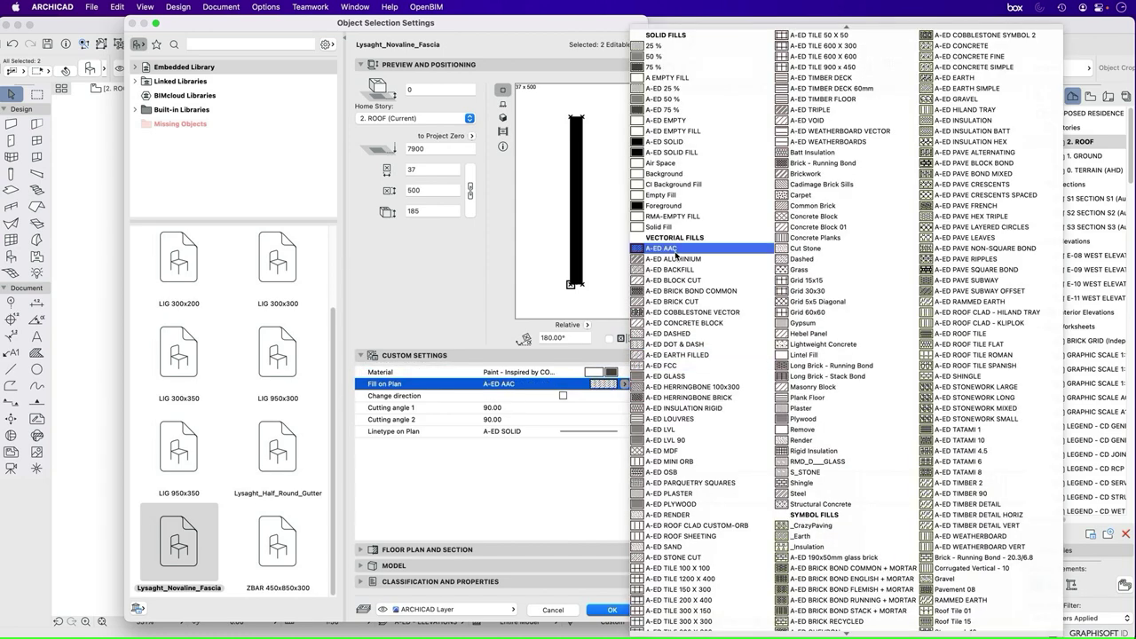
pyautogui.click(668, 196)
pyautogui.click(625, 386)
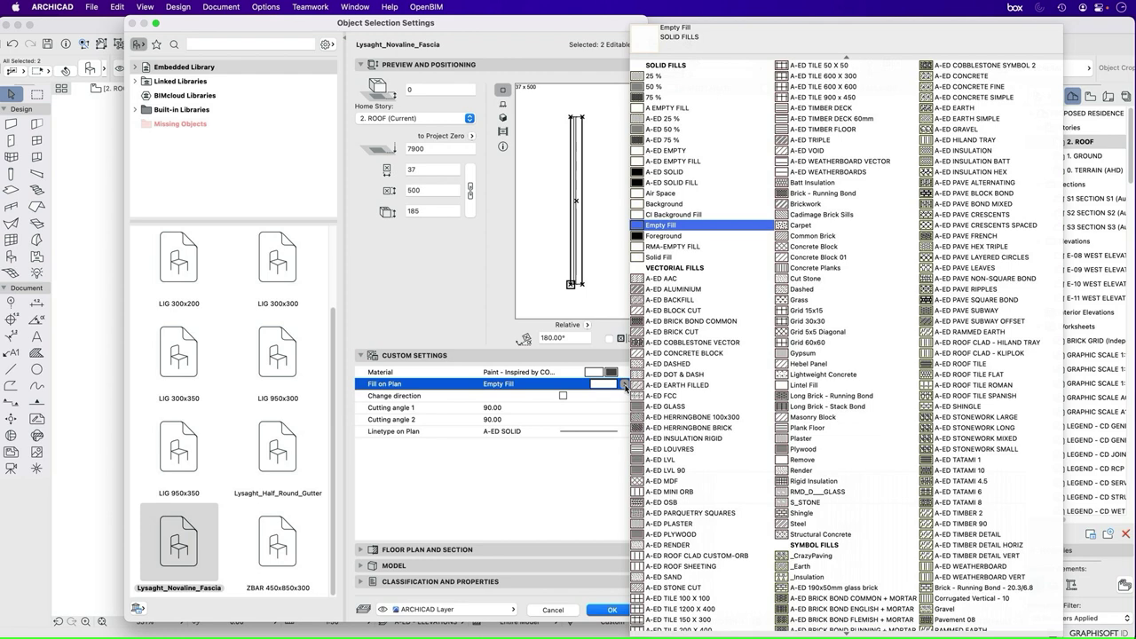
pyautogui.click(665, 150)
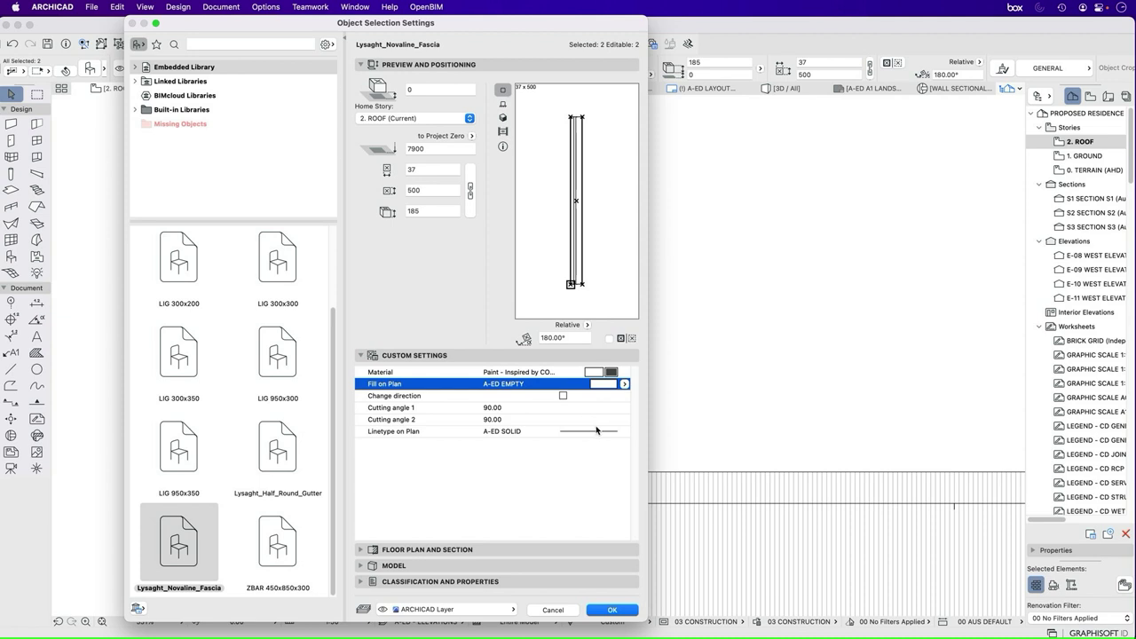
# Step: Set the symbol line pen of both objects to pen 1 (0.10 mm) in their floor plan and section settings
pyautogui.click(361, 550)
pyautogui.scroll(-2, 584, 547)
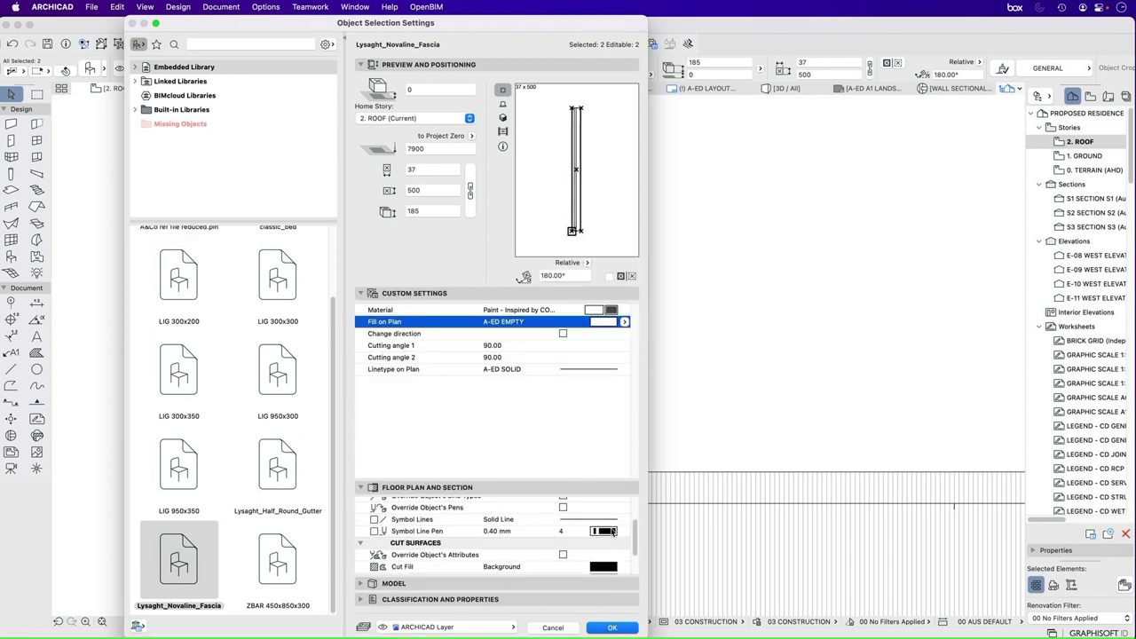
pyautogui.click(612, 531)
pyautogui.click(633, 518)
pyautogui.scroll(-2, 620, 535)
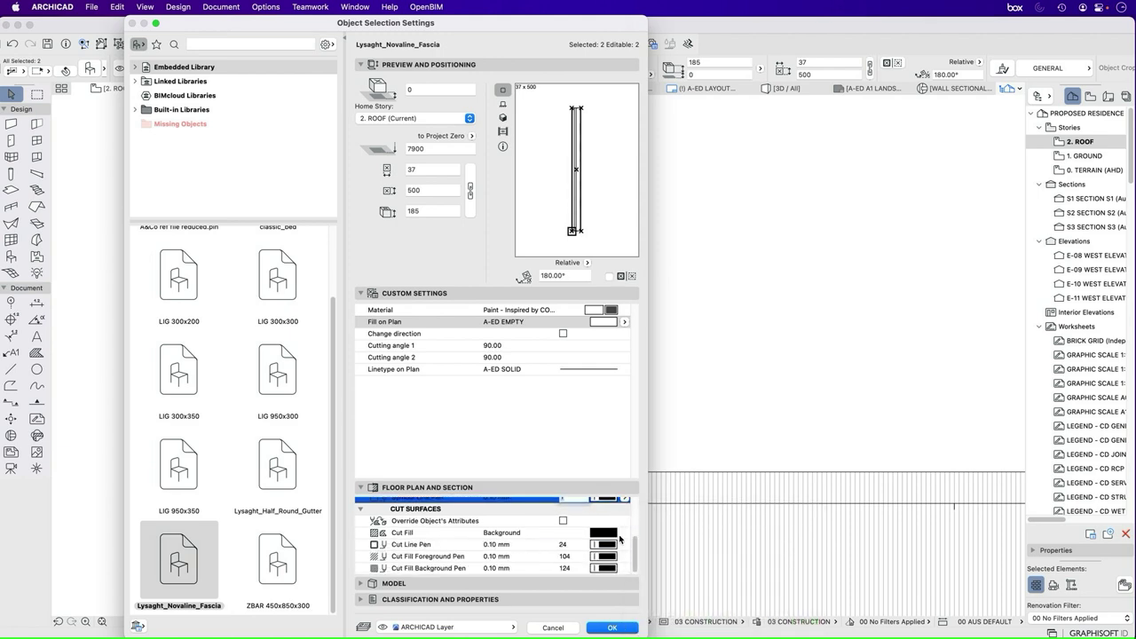
# Step: Set the cut fill to A EMPTY FILL with a white cut fill background pen and apply the object settings
pyautogui.click(604, 534)
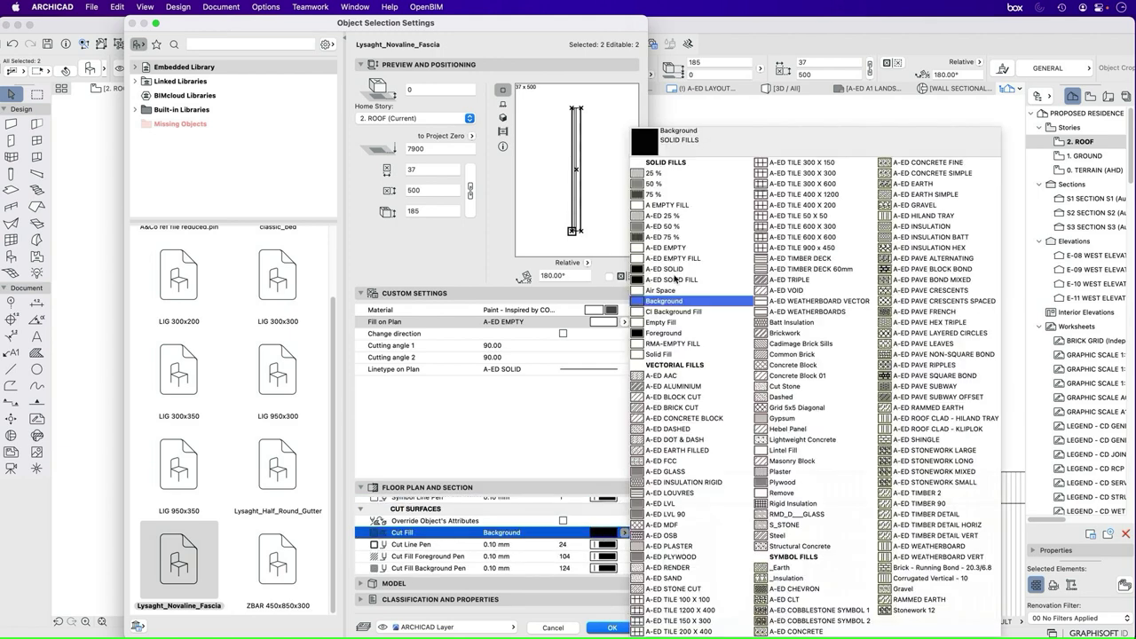
pyautogui.click(679, 212)
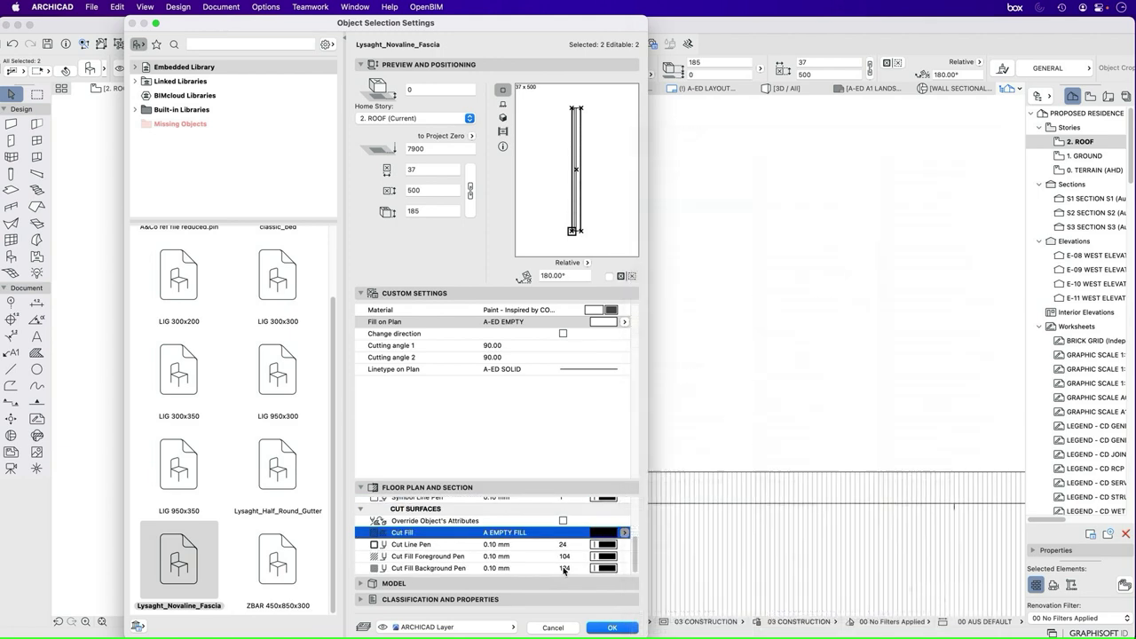
pyautogui.click(603, 546)
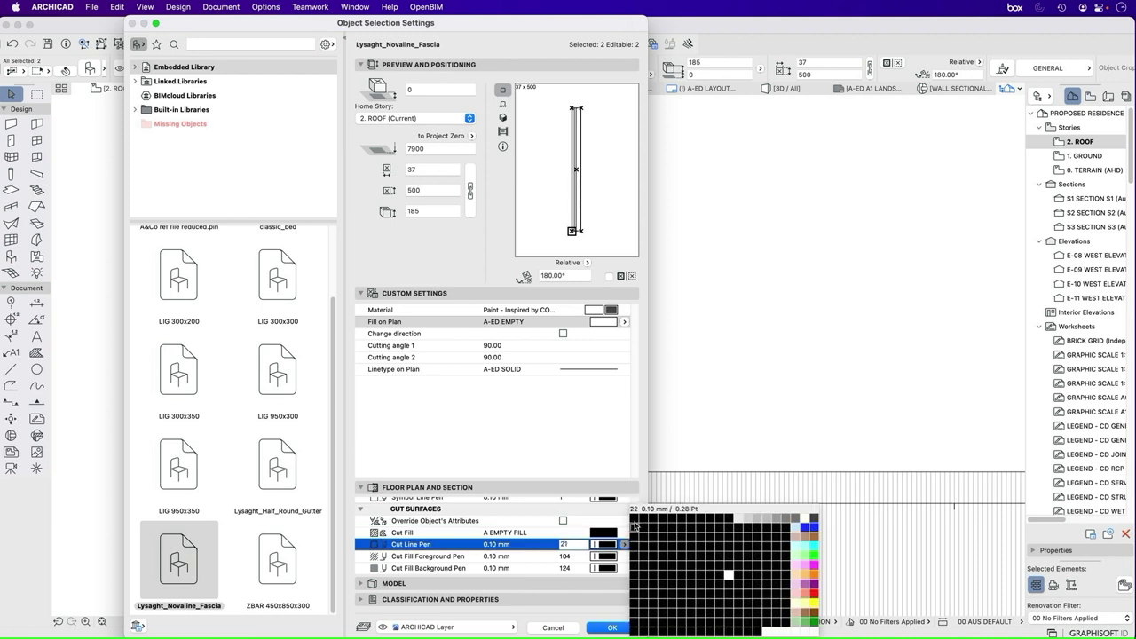
pyautogui.click(604, 567)
pyautogui.click(604, 568)
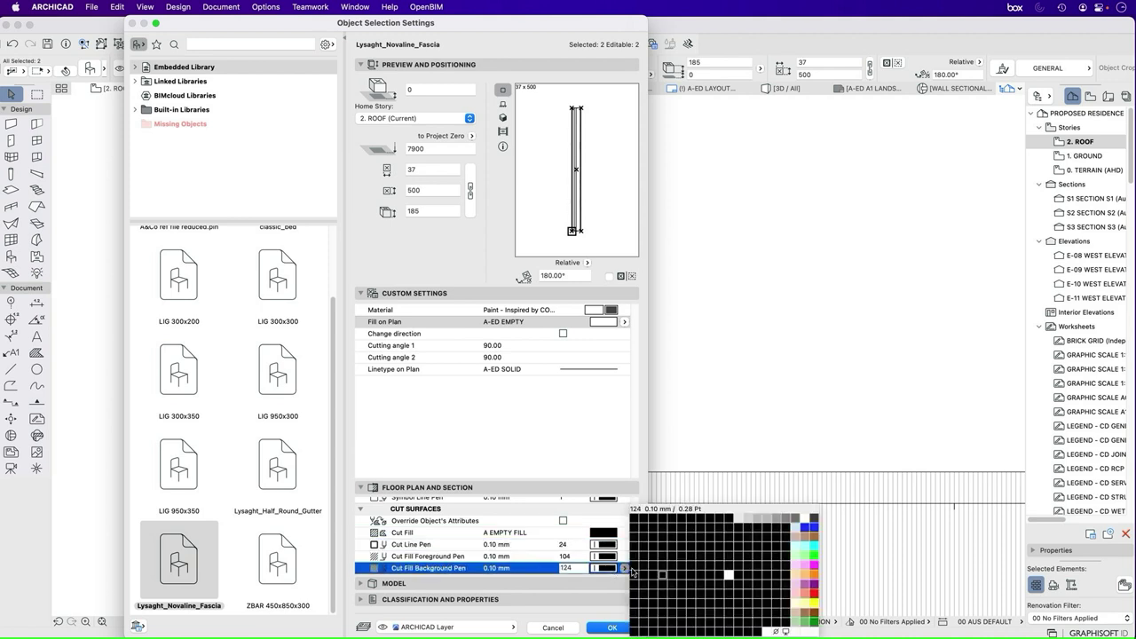
pyautogui.click(728, 578)
pyautogui.click(612, 628)
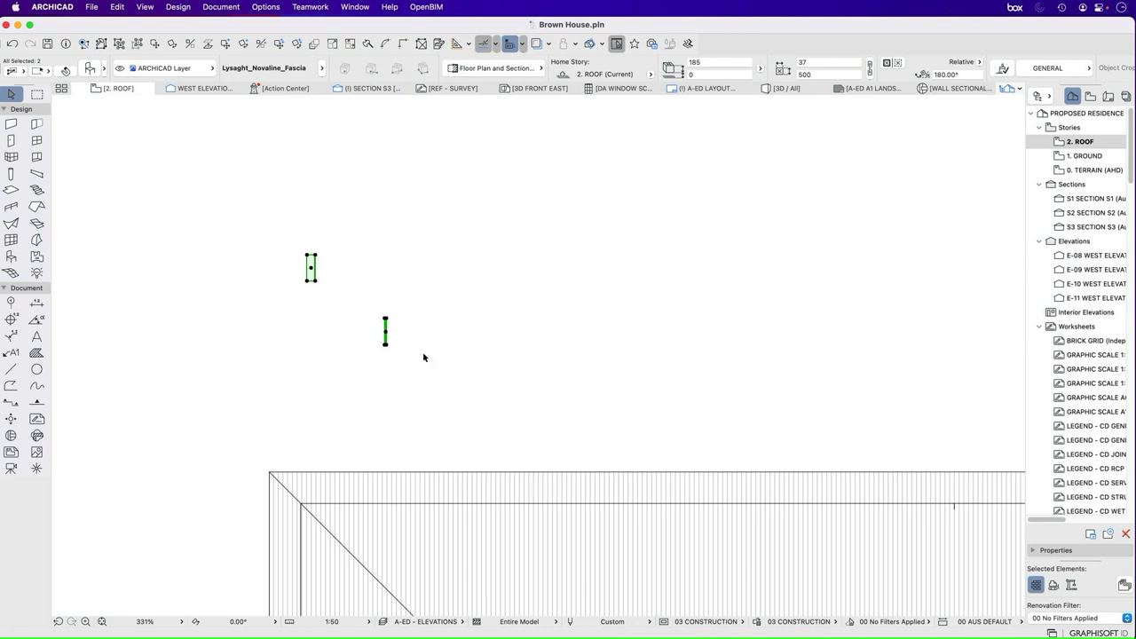
# Step: Examine the plan linework of the fascia and gutter objects up close after clearing the selection
pyautogui.press('Escape')
pyautogui.scroll(4, 307, 303)
pyautogui.scroll(6, 544, 364)
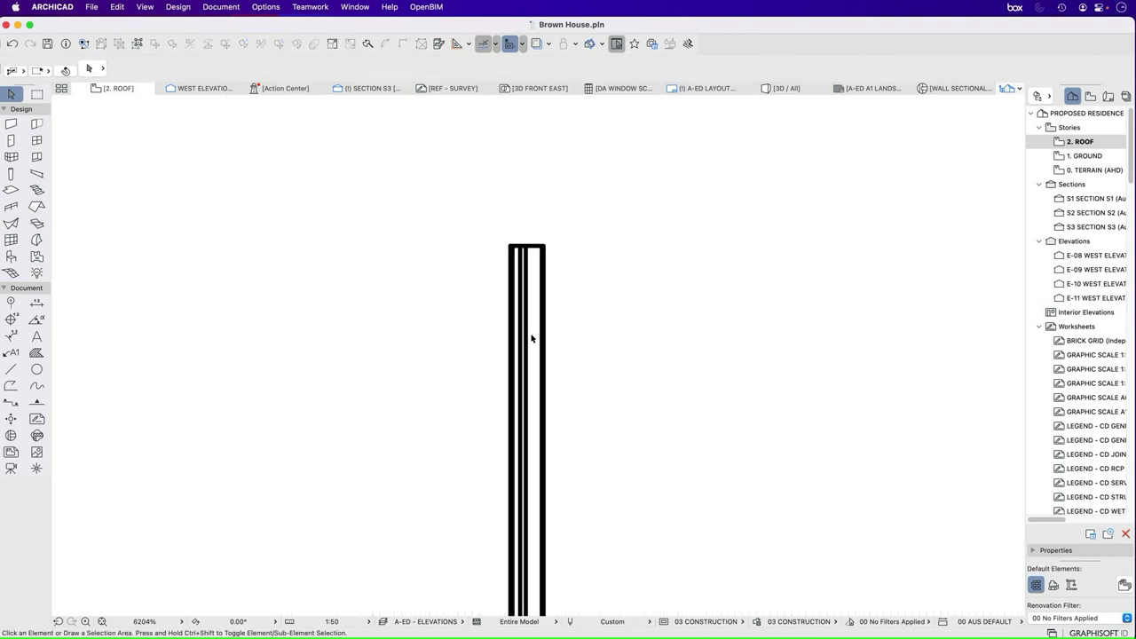
pyautogui.scroll(-3, 527, 355)
pyautogui.scroll(-2, 511, 371)
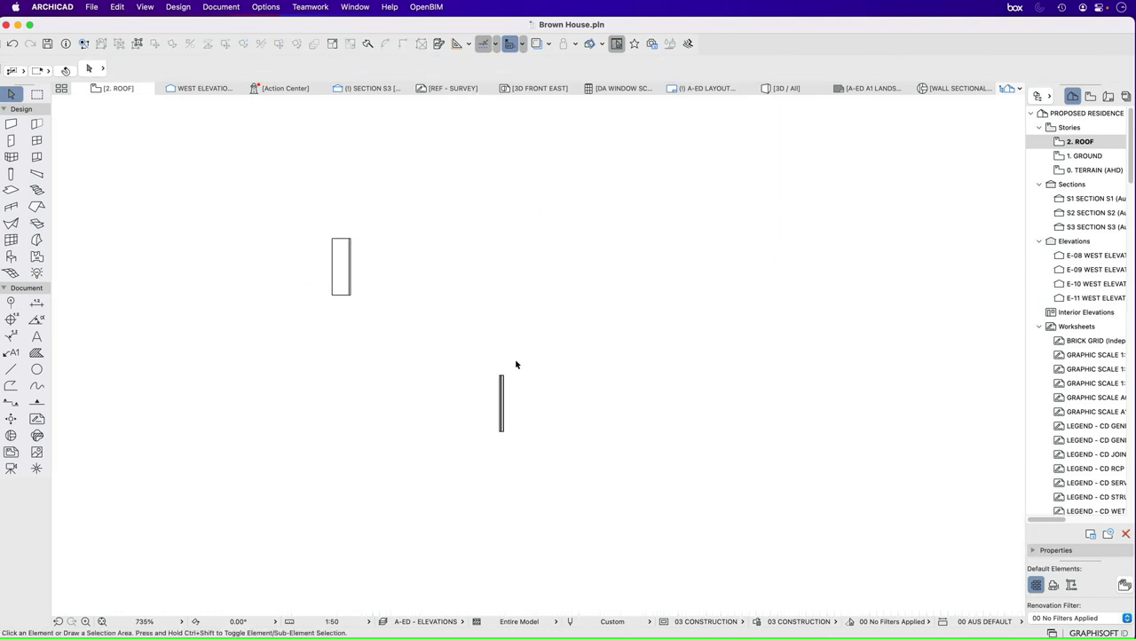
pyautogui.scroll(3, 514, 355)
pyautogui.rightClick(514, 347)
pyautogui.click(494, 243)
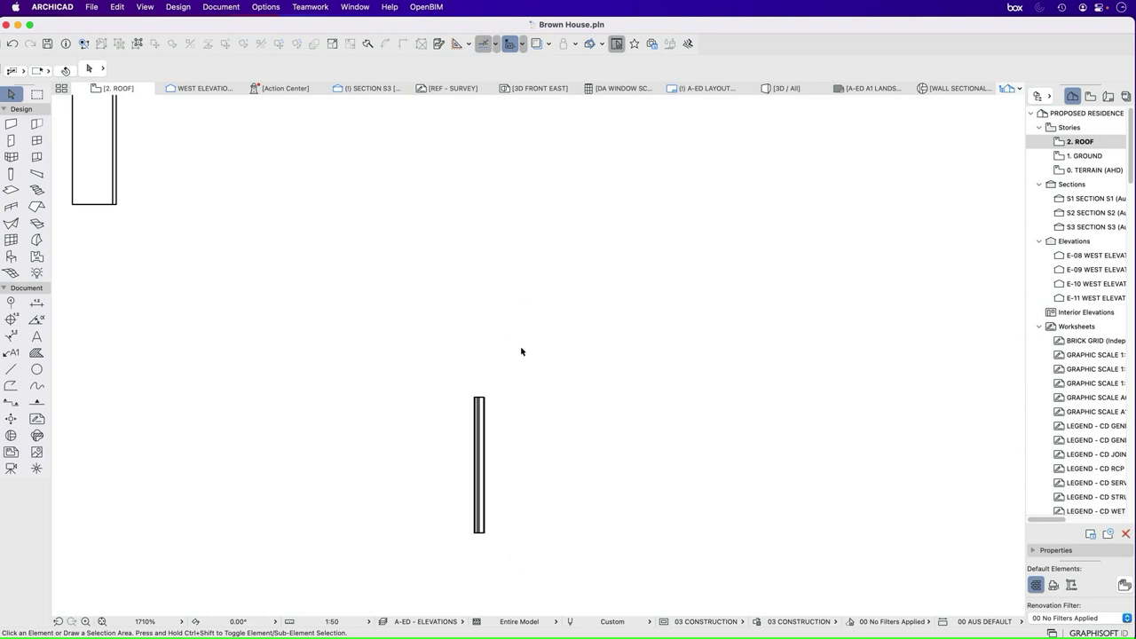
pyautogui.scroll(3, 484, 399)
pyautogui.scroll(-5, 472, 383)
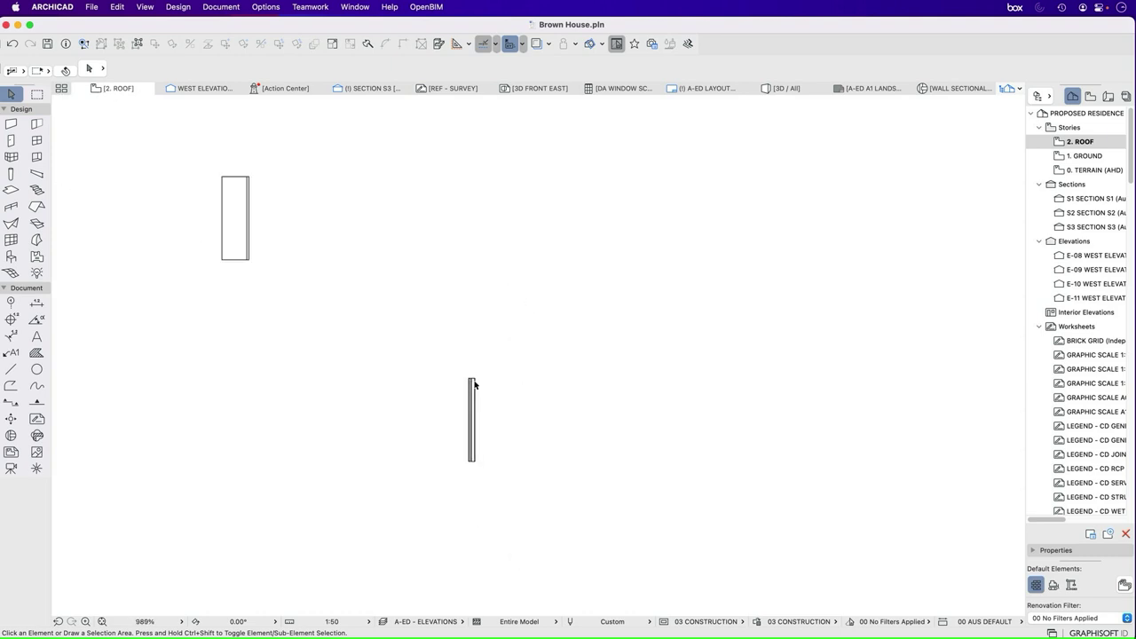
pyautogui.scroll(-5, 480, 282)
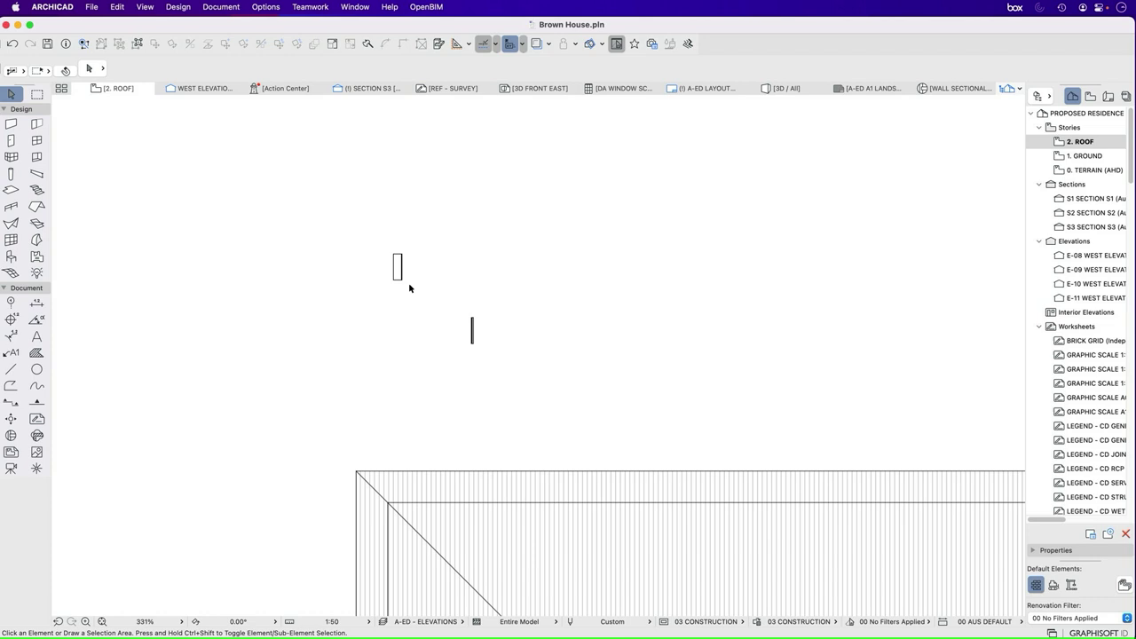
# Step: Move the fascia and the half-round gutter down beside the roof's upper-left corner
pyautogui.click(472, 320)
pyautogui.moveTo(471, 319); pyautogui.dragTo(342, 479)
pyautogui.moveTo(398, 258); pyautogui.dragTo(317, 497)
# Step: Try to stretch the fascia from its upper-right corner toward the roof corner, and undo the stretch
pyautogui.scroll(9, 336, 492)
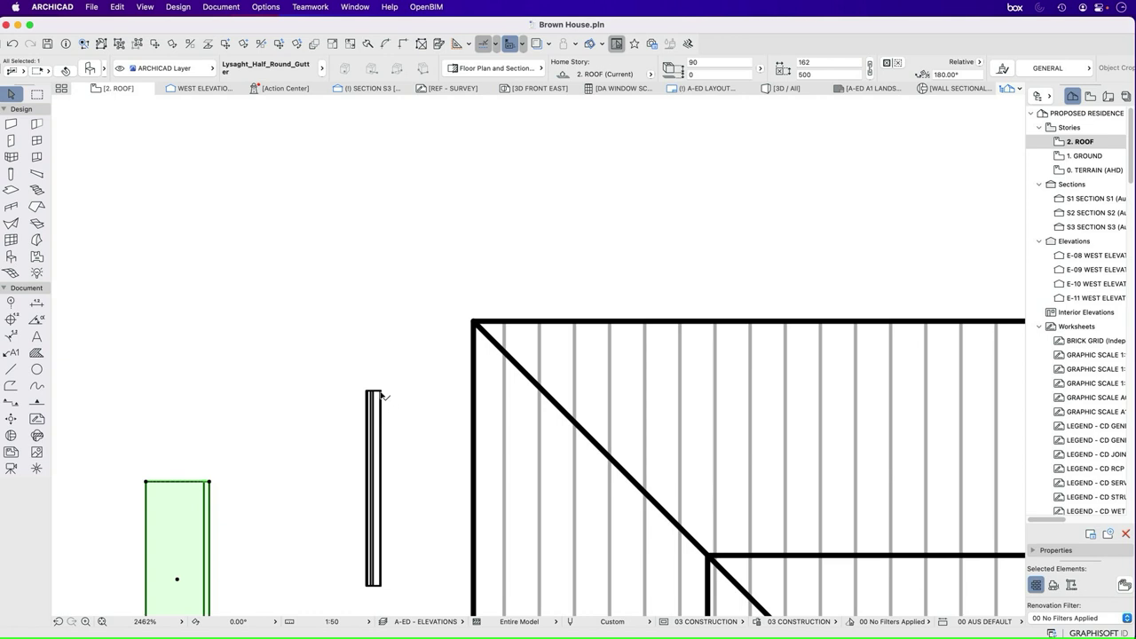
pyautogui.click(381, 395)
pyautogui.click(381, 392)
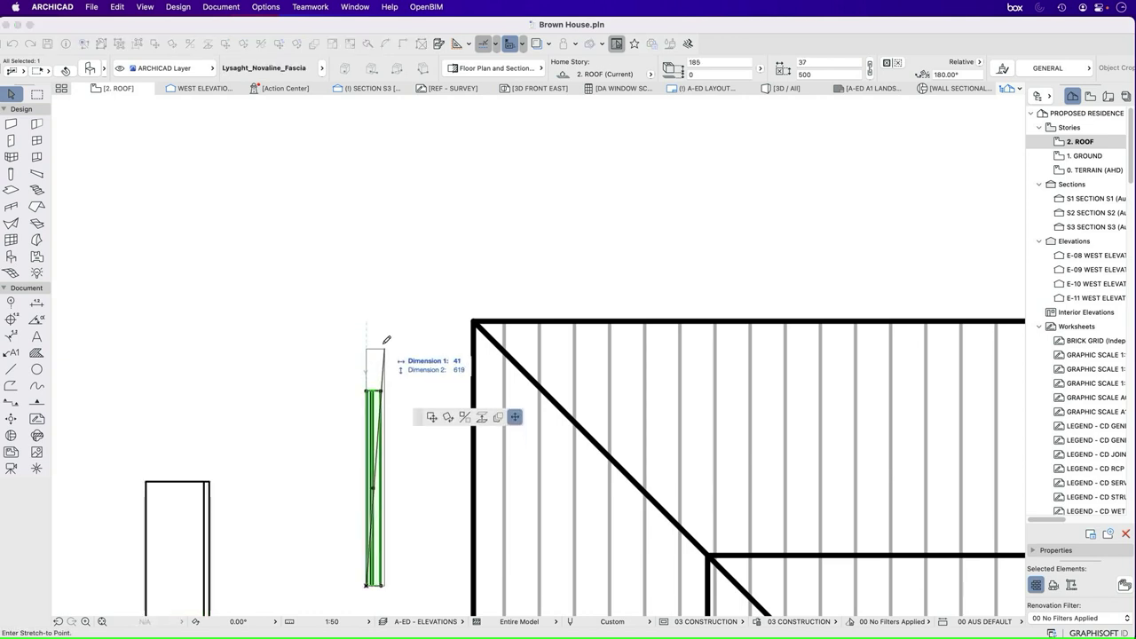
pyautogui.click(415, 284)
pyautogui.press('super+z')
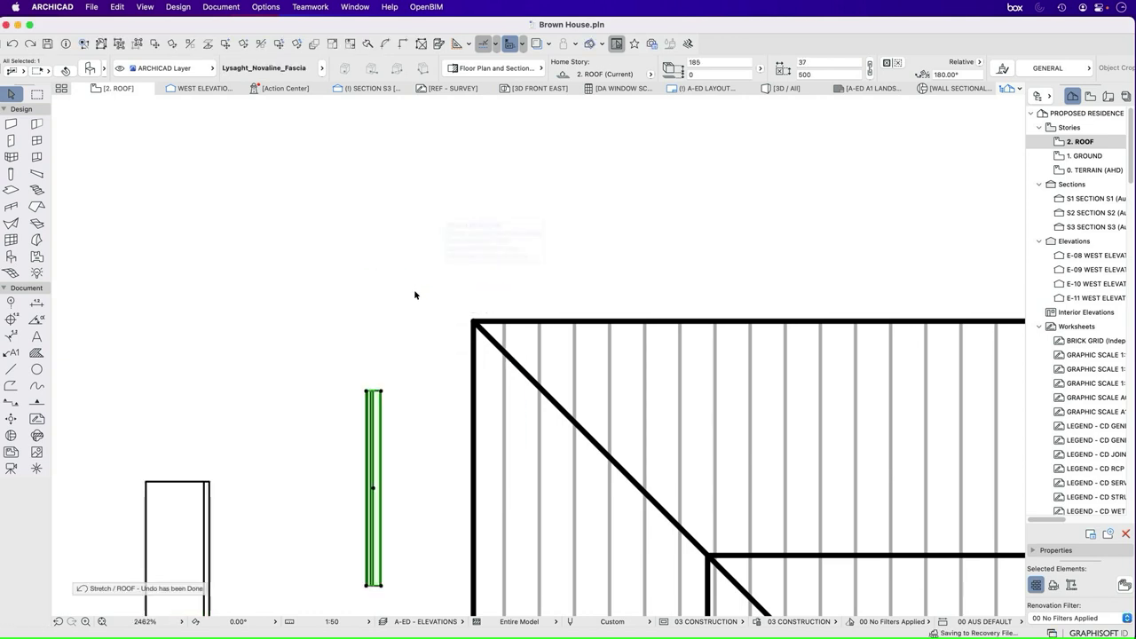
pyautogui.click(371, 302)
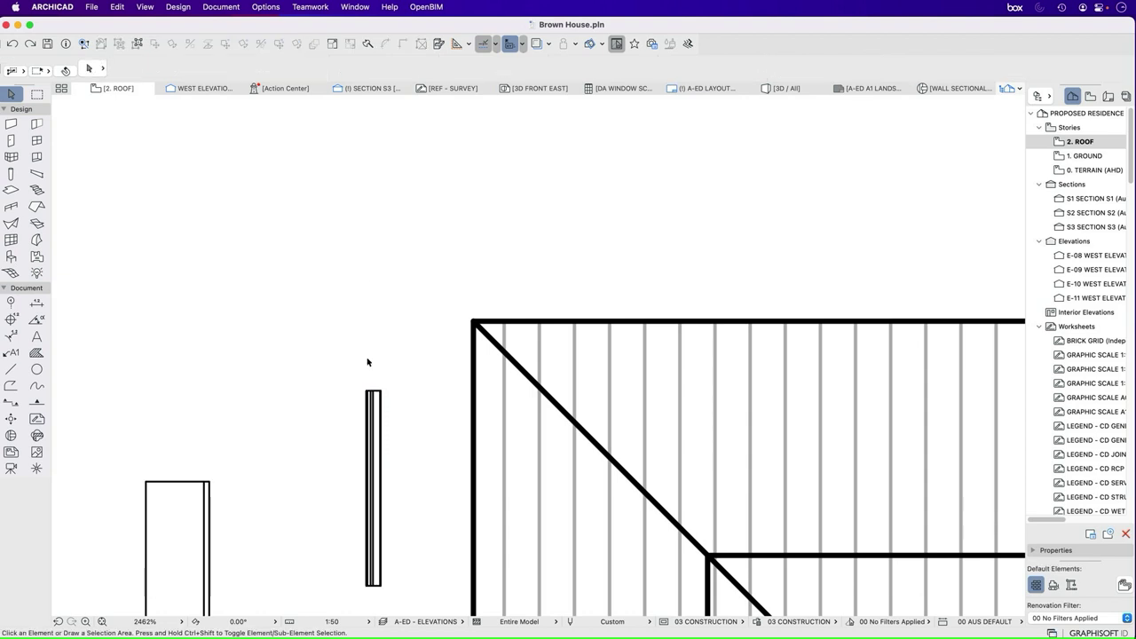
pyautogui.click(367, 391)
pyautogui.click(367, 390)
pyautogui.press('Escape')
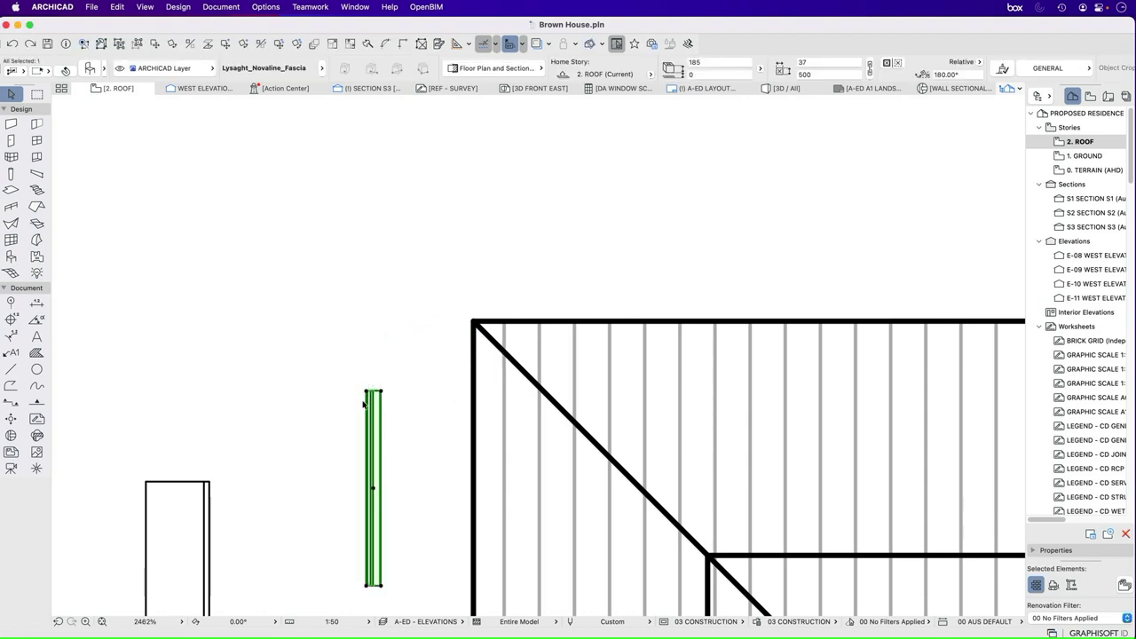
pyautogui.click(367, 391)
pyautogui.press('Escape')
pyautogui.press('Escape')
# Step: Move the half-round gutter against the fascia's outer side so that their upper ends line up
pyautogui.scroll(-5, 367, 339)
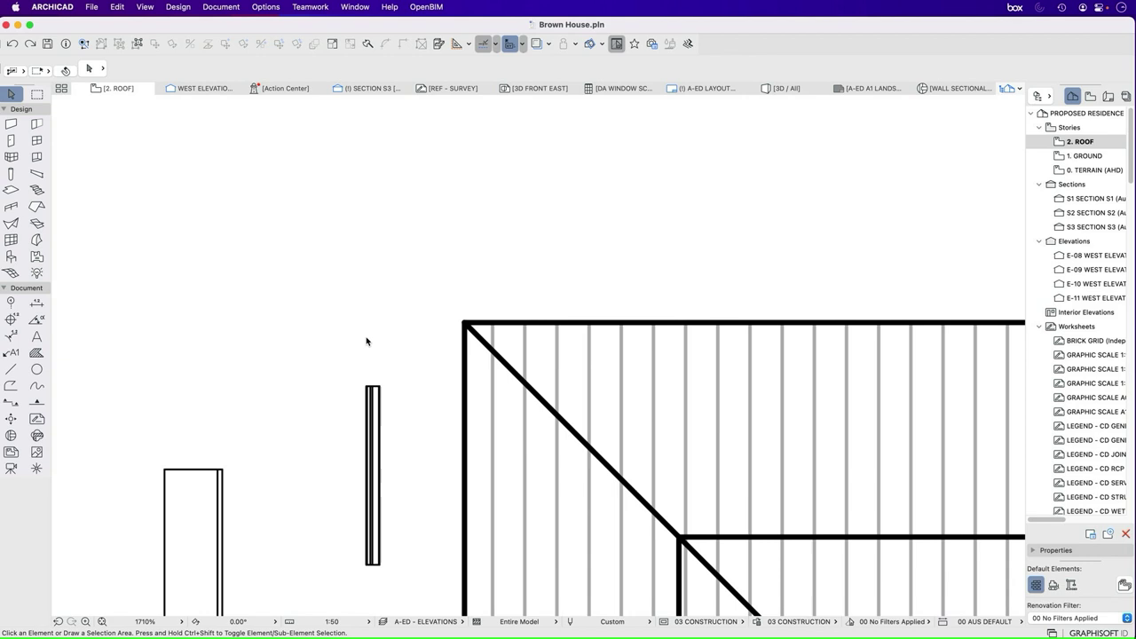
pyautogui.click(371, 441)
pyautogui.scroll(4, 300, 474)
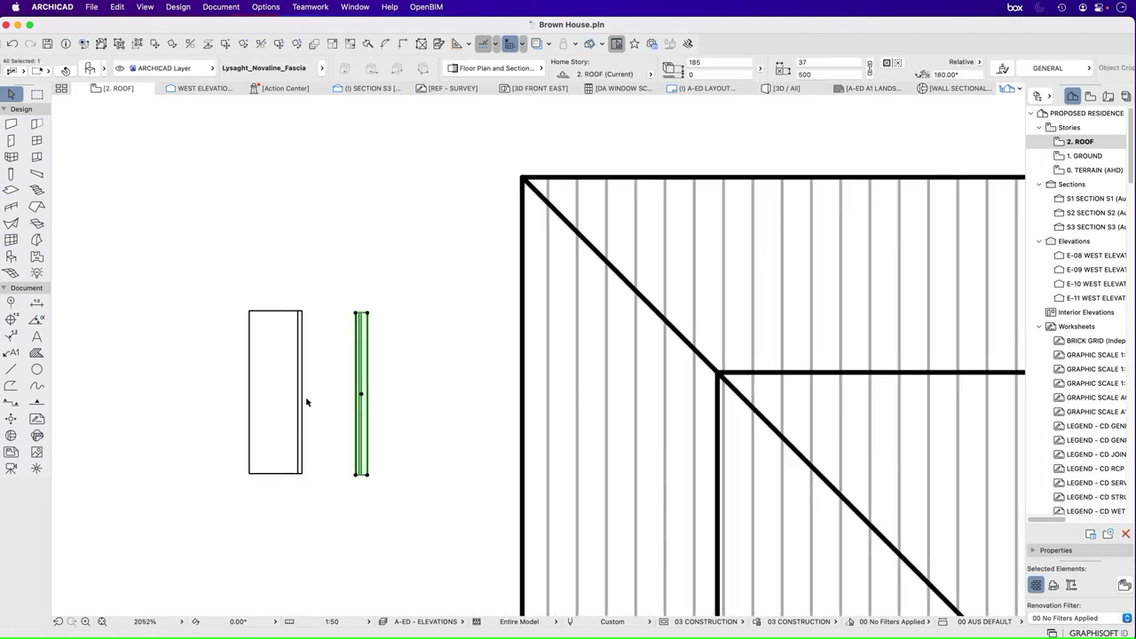
pyautogui.press('Escape')
pyautogui.click(304, 312)
pyautogui.moveTo(304, 312); pyautogui.dragTo(359, 314)
# Step: Select the joined gutter and fascia and move them together to the open area above the roof's upper edge
pyautogui.scroll(-5, 251, 375)
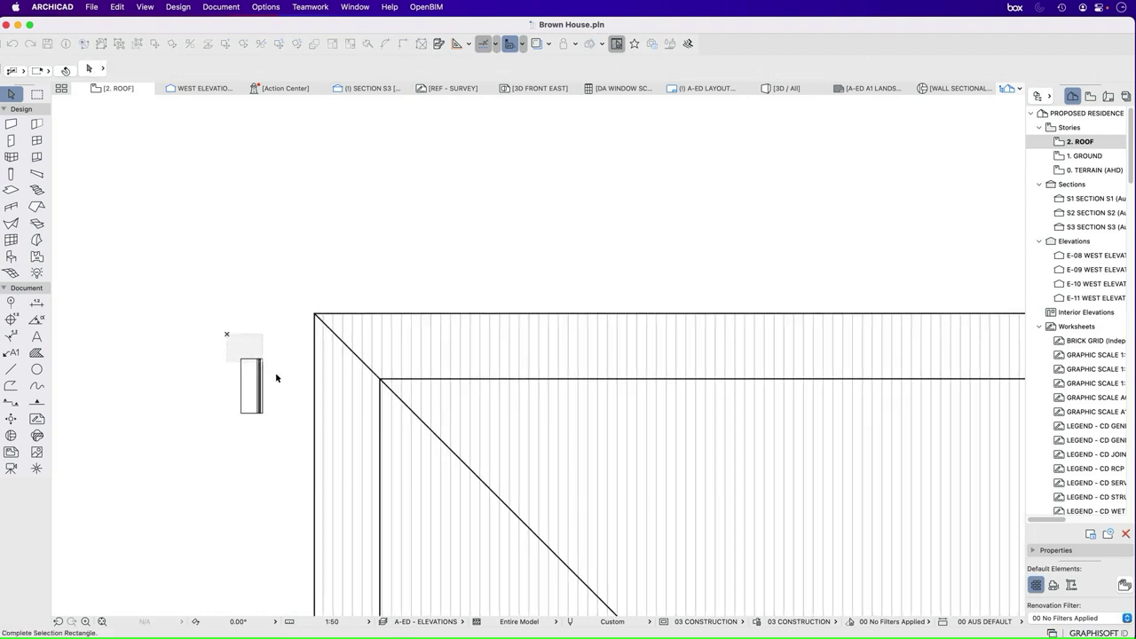
pyautogui.keyDown('shift'); pyautogui.click(245, 382); pyautogui.keyUp('shift')
pyautogui.rightClick(248, 382)
pyautogui.moveTo(358, 432)
pyautogui.click(452, 430)
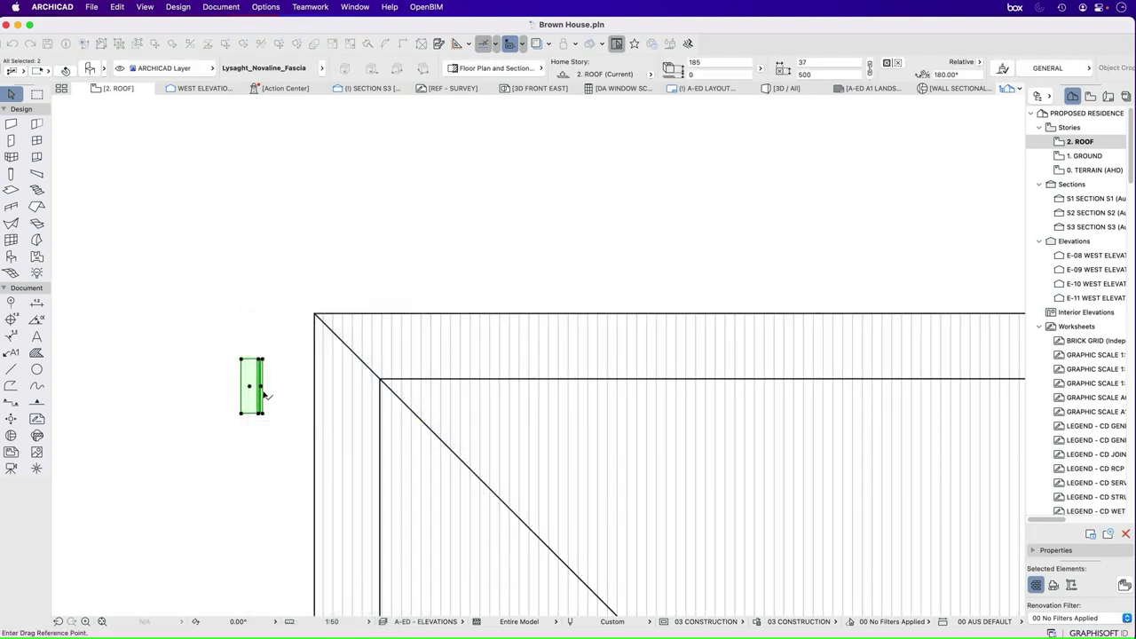
pyautogui.scroll(-6, 226, 369)
pyautogui.scroll(-3, 390, 333)
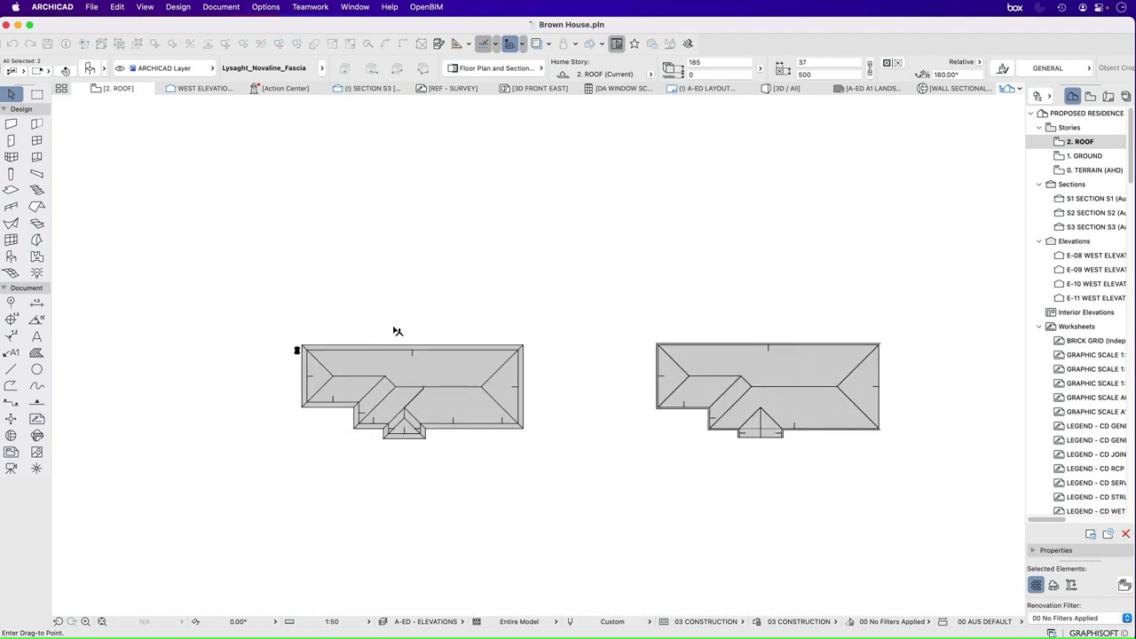
pyautogui.click(407, 316)
# Step: Select all layers in the layer settings and make them visible, including the section and elevation marker layers
pyautogui.scroll(5, 435, 340)
pyautogui.press('super+l')
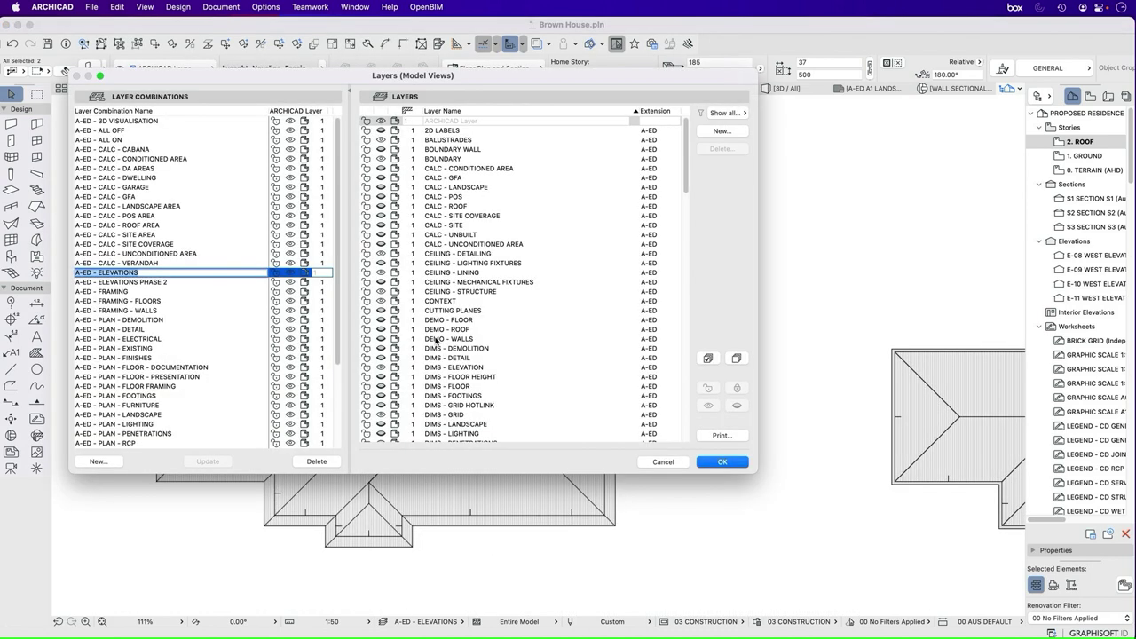
pyautogui.click(707, 359)
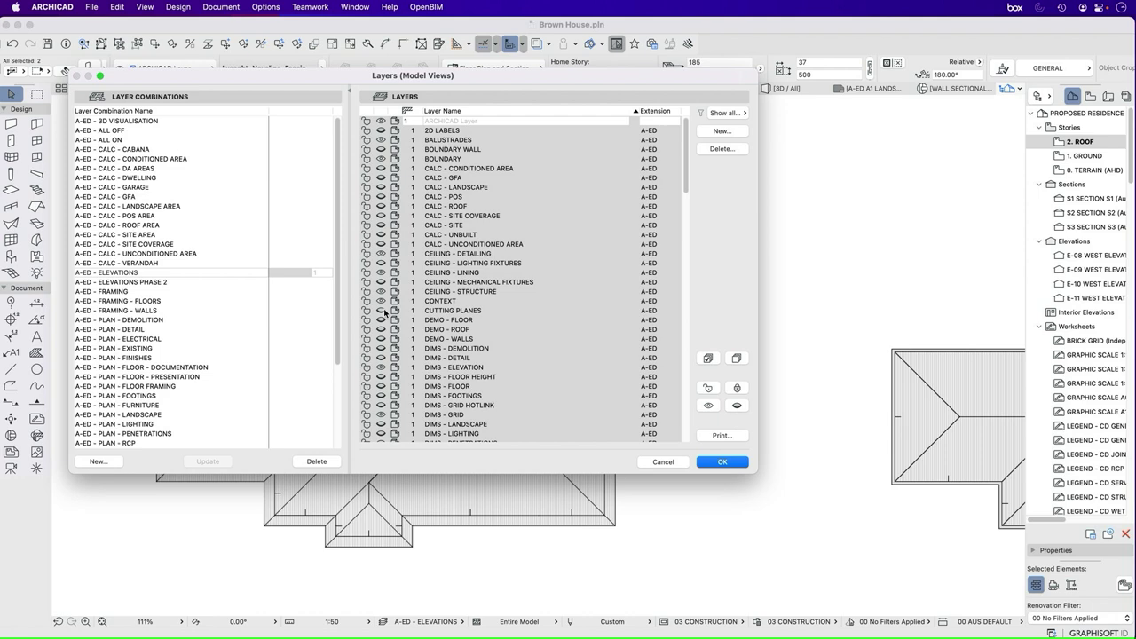
pyautogui.click(381, 311)
pyautogui.click(723, 464)
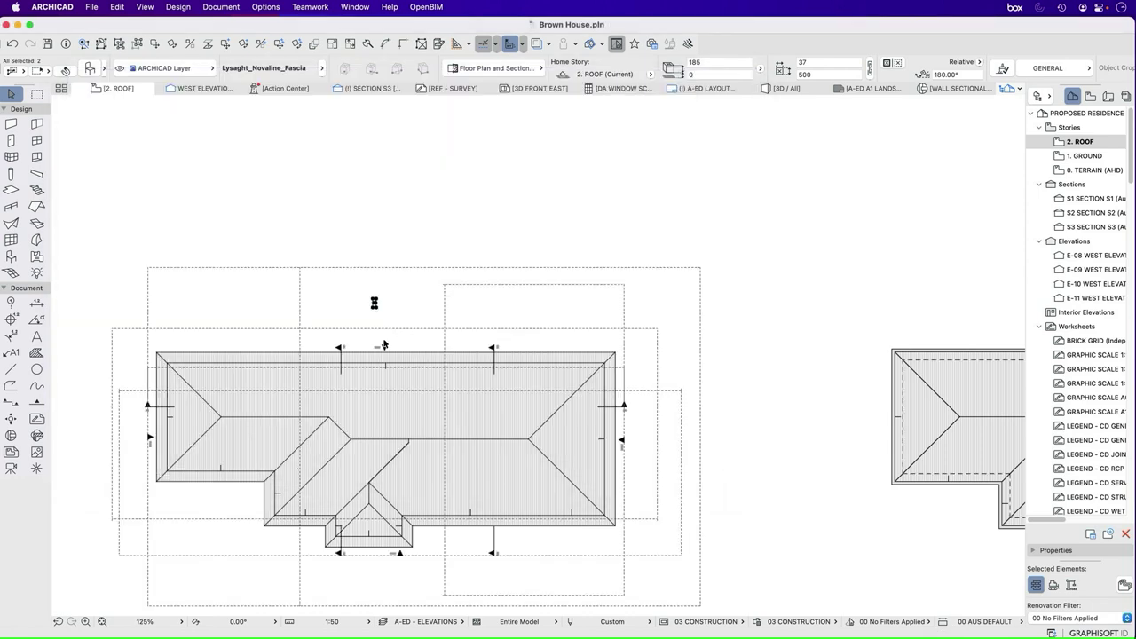
# Step: Rotate the selected gutter and fascia 90° clockwise so that they run parallel to the roof's upper edge
pyautogui.scroll(5, 383, 344)
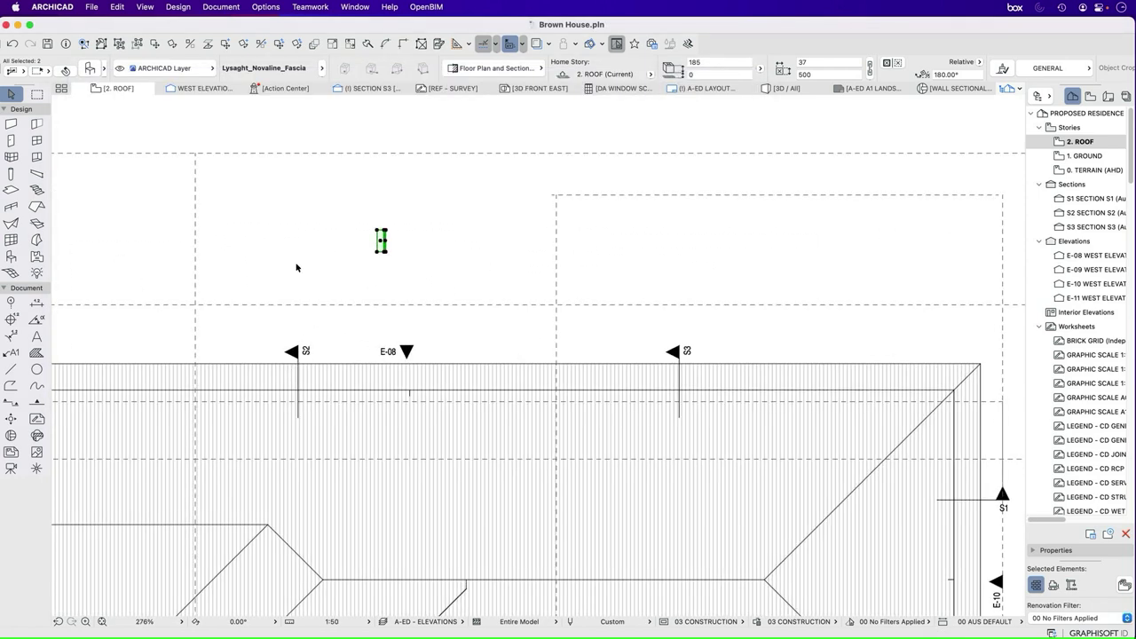
pyautogui.rightClick(287, 252)
pyautogui.moveTo(353, 381)
pyautogui.click(474, 394)
pyautogui.click(365, 250)
pyautogui.click(365, 224)
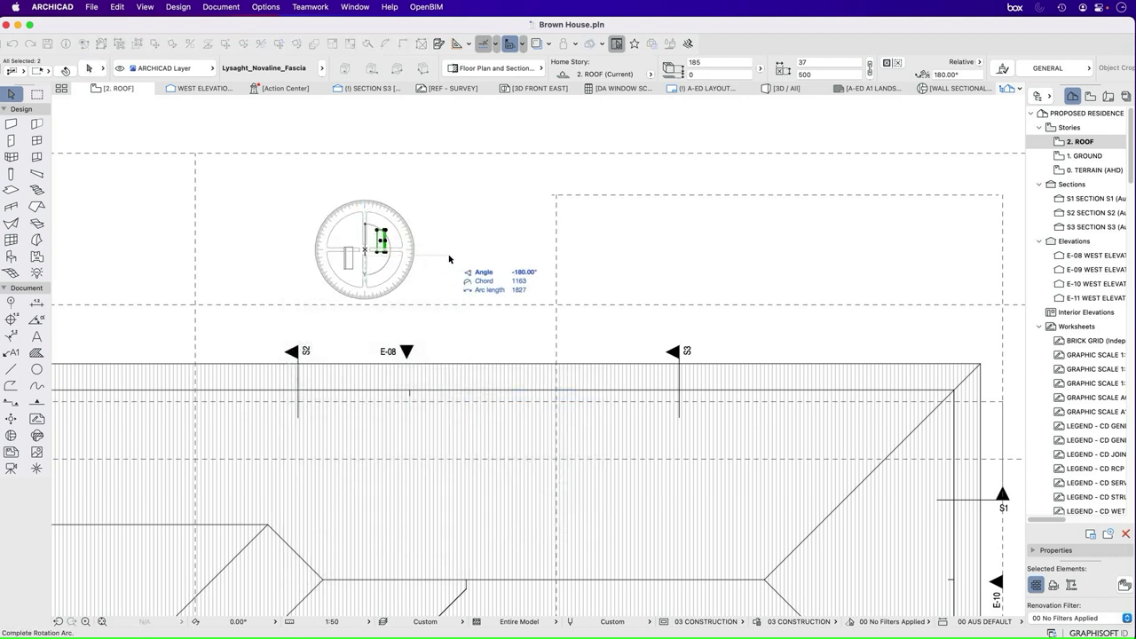
pyautogui.click(502, 257)
# Step: Move the rotated gutter and fascia onto the roof's upper edge, beside the S2 section marker
pyautogui.rightClick(450, 219)
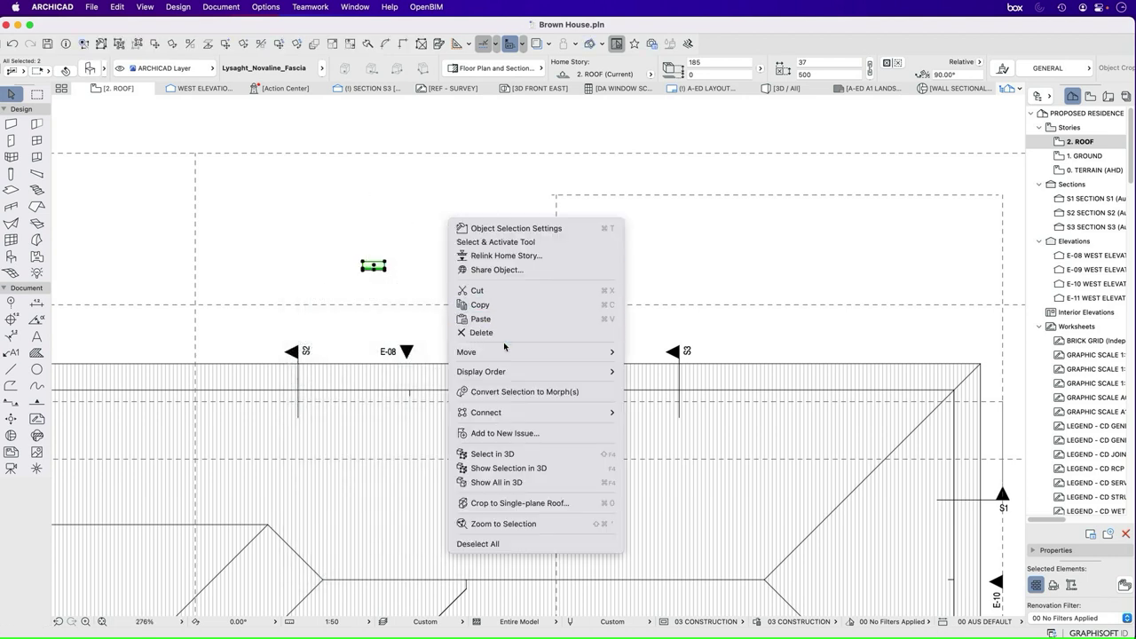
pyautogui.click(657, 353)
pyautogui.click(386, 268)
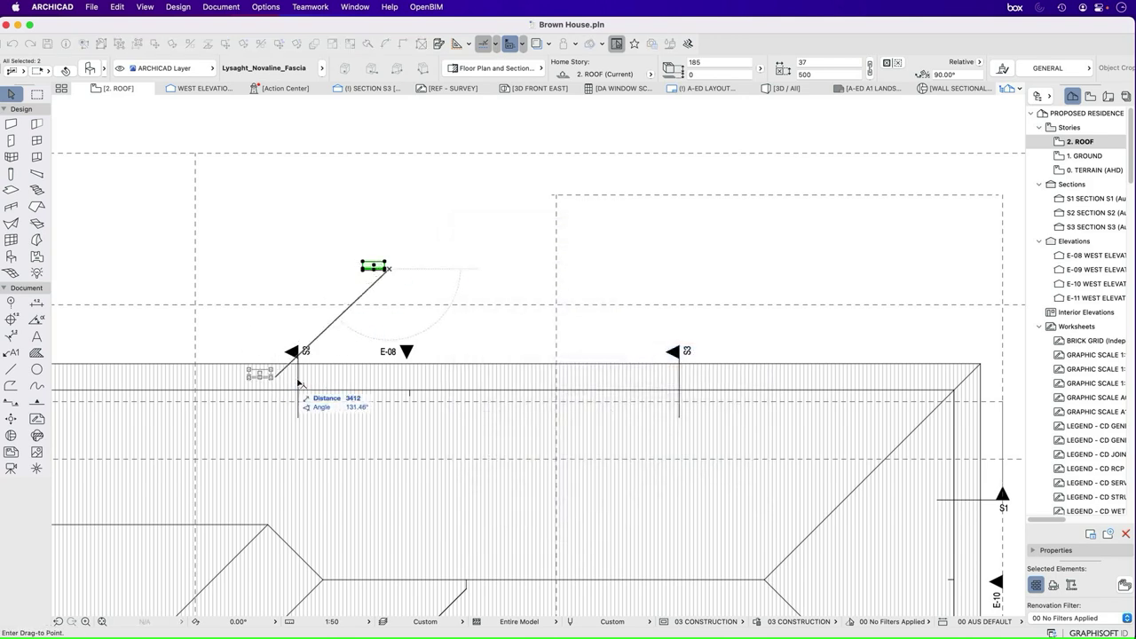
pyautogui.scroll(5, 301, 381)
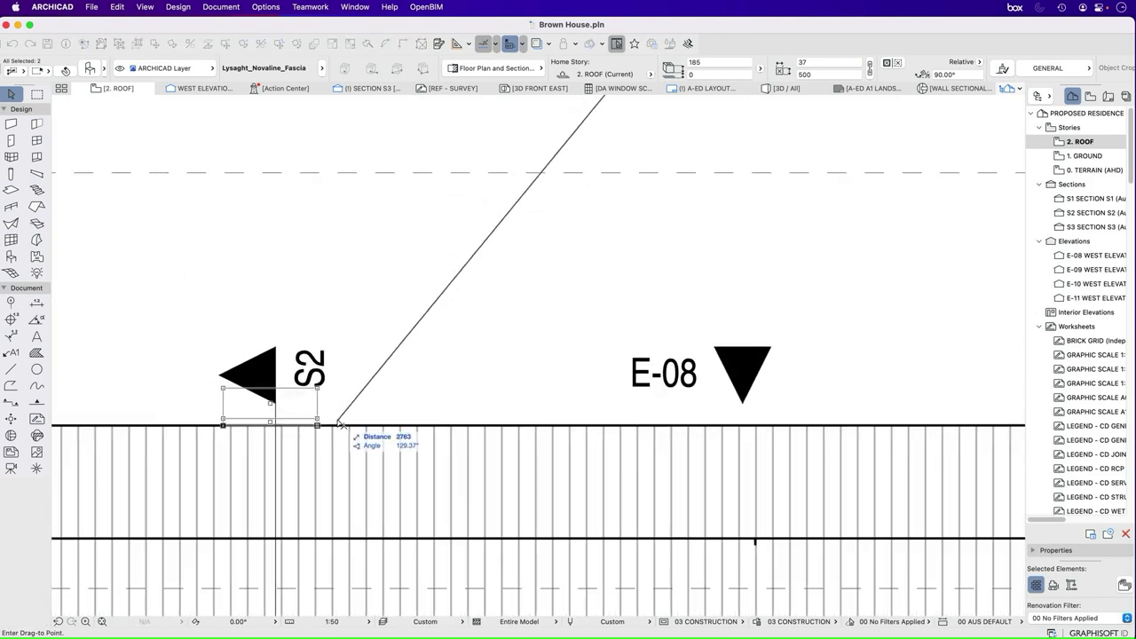
pyautogui.click(338, 423)
# Step: Move the upper end of the S2 section marker upward, clear of the gutter and fascia
pyautogui.click(278, 380)
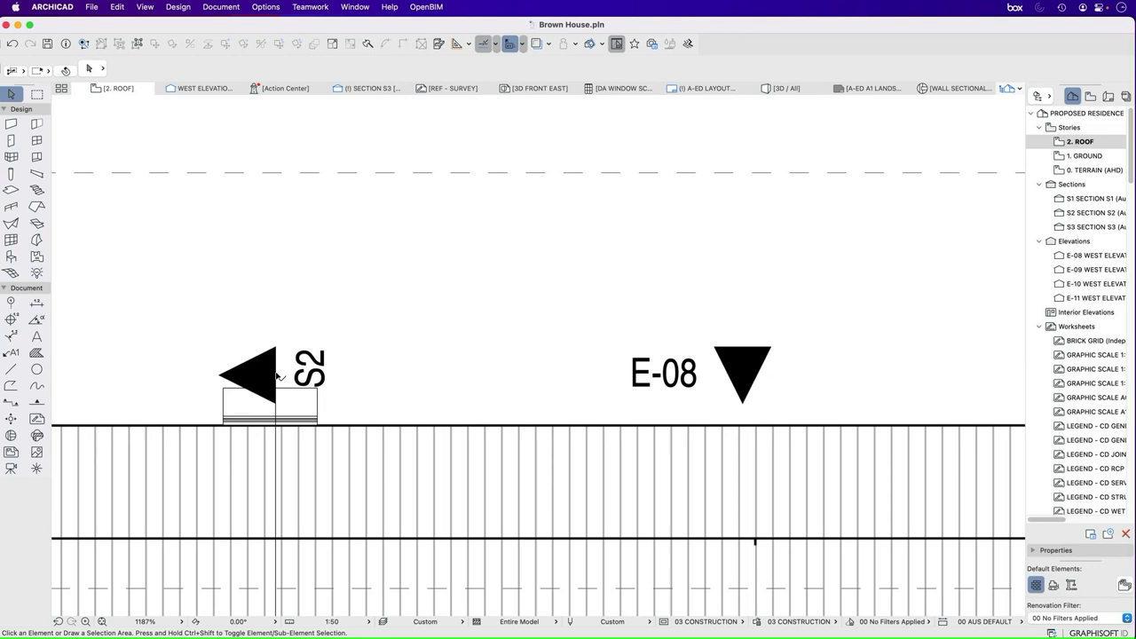
pyautogui.click(278, 380)
pyautogui.click(393, 420)
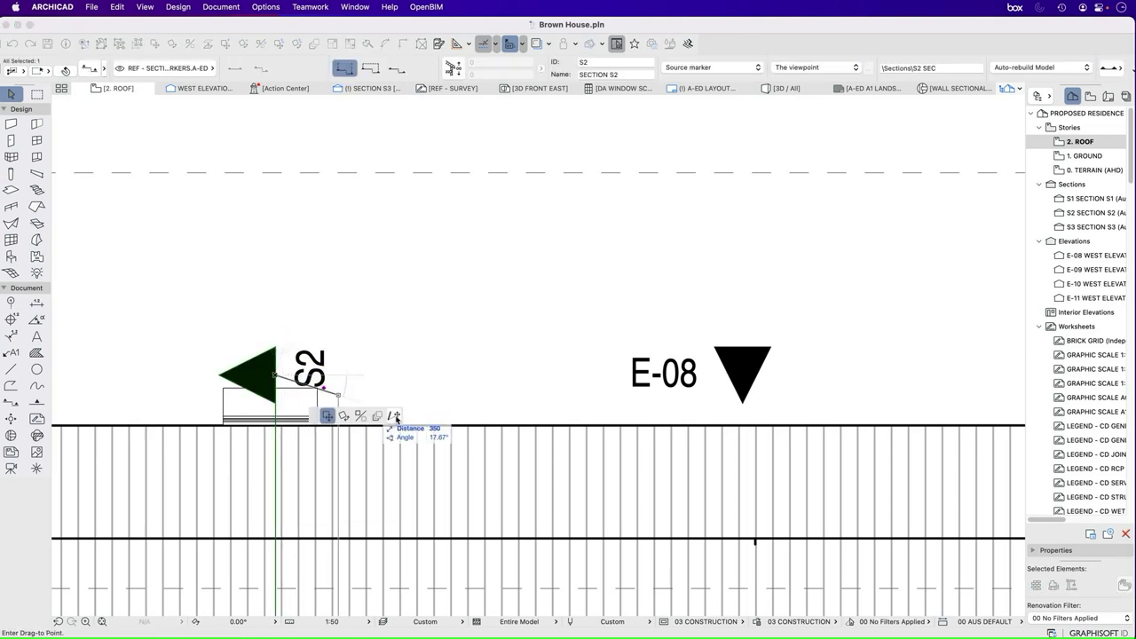
pyautogui.click(286, 308)
pyautogui.scroll(-6, 355, 306)
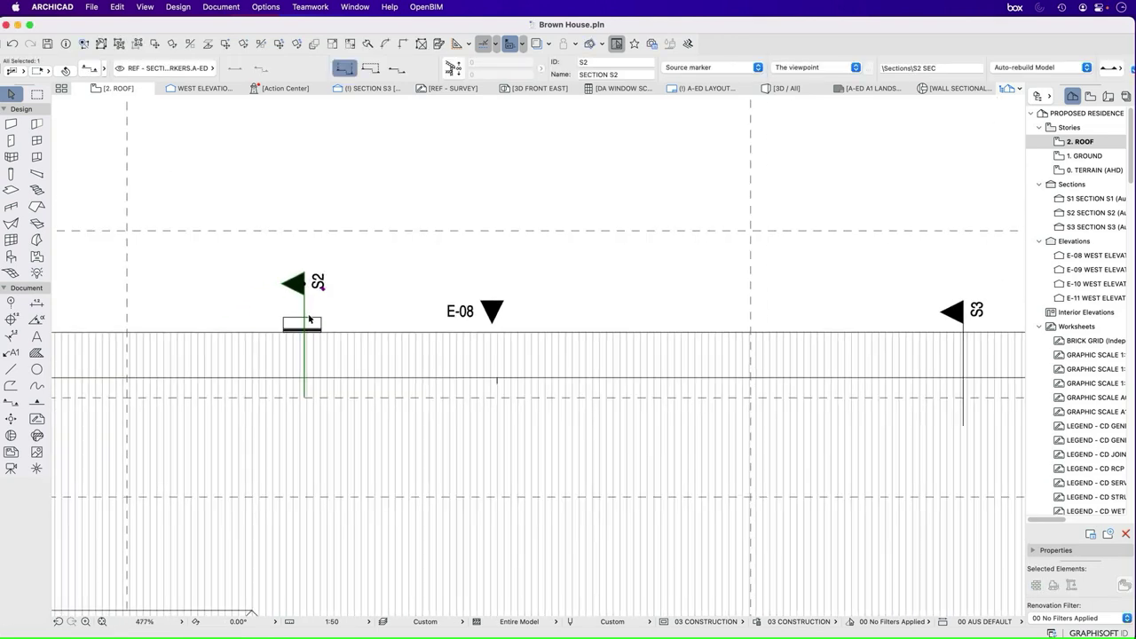
pyautogui.scroll(4, 360, 308)
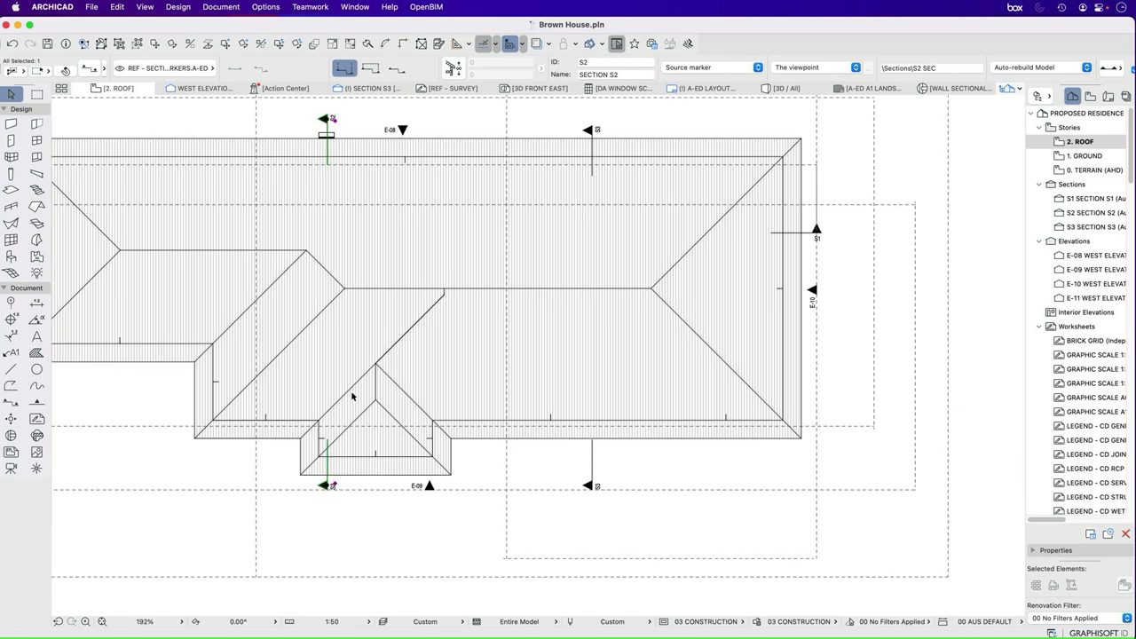
# Step: Open section S2 from its marker and show the eave end with the fascia and gutter profiles
pyautogui.scroll(-2, 344, 293)
pyautogui.rightClick(365, 170)
pyautogui.click(407, 219)
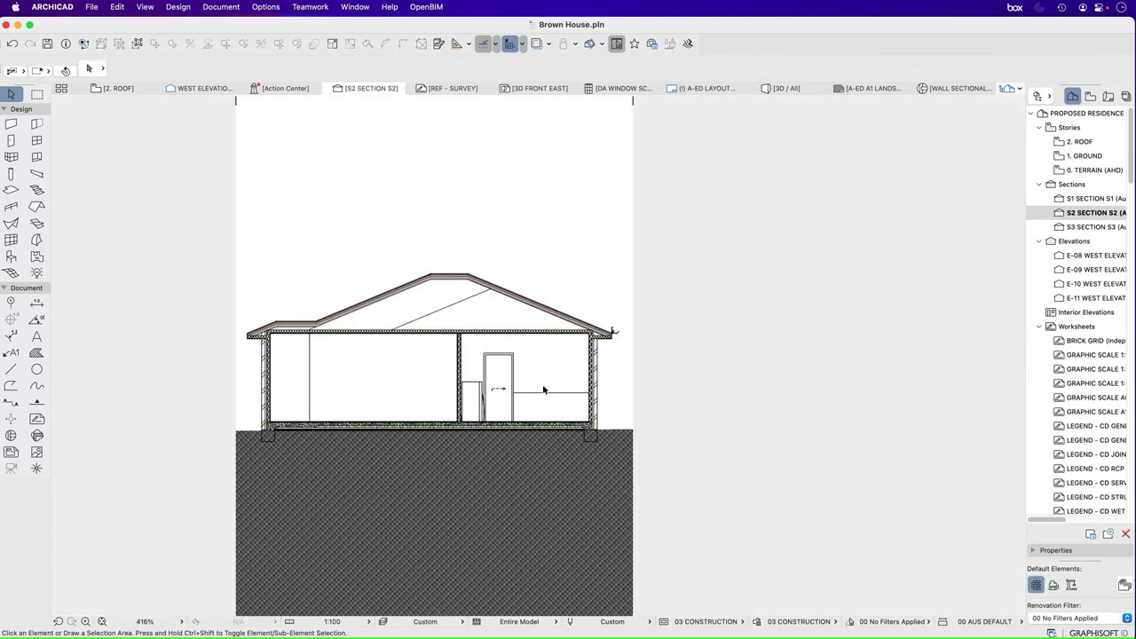
pyautogui.scroll(10, 630, 329)
pyautogui.scroll(6, 632, 331)
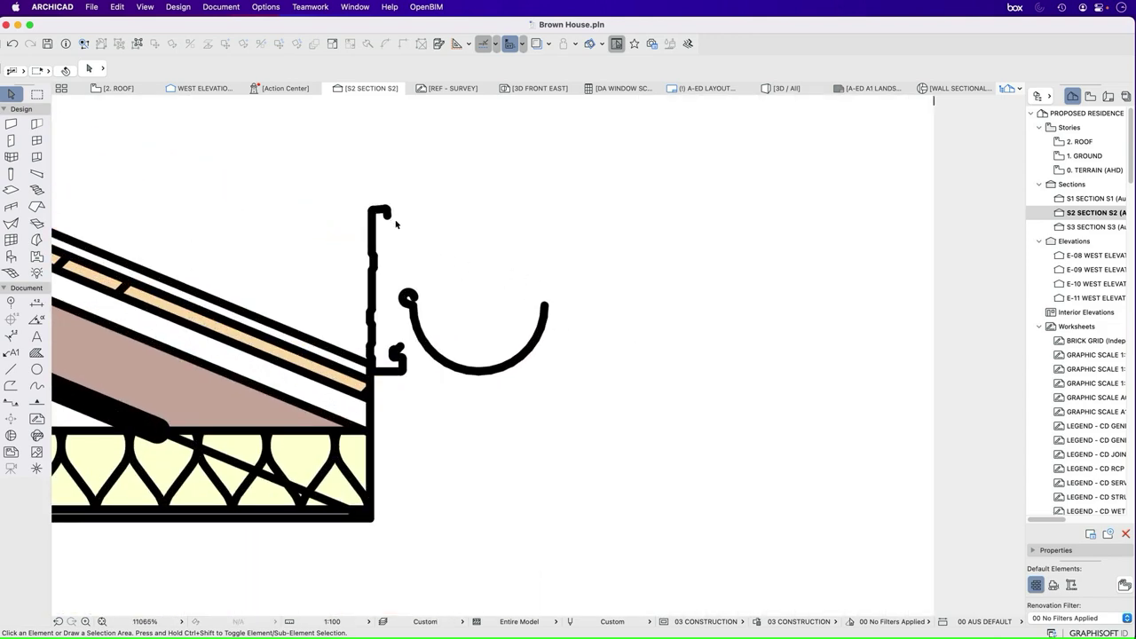
# Step: Switch to the 1. GROUND plan and reopen section S2 from its marker with the current view settings
pyautogui.click(373, 229)
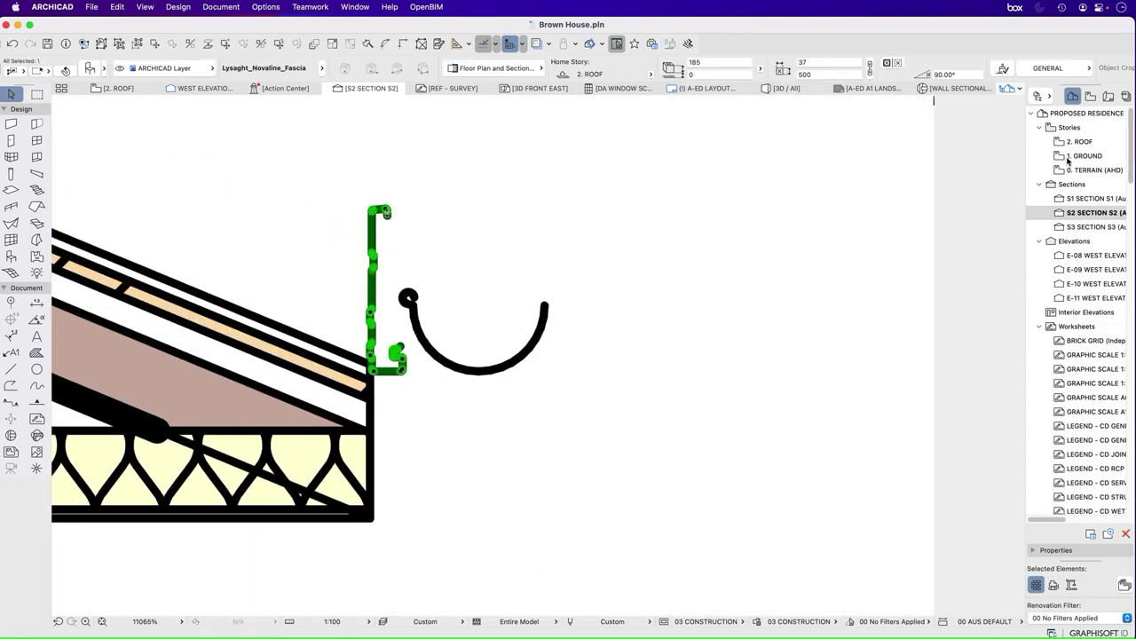
pyautogui.click(538, 314)
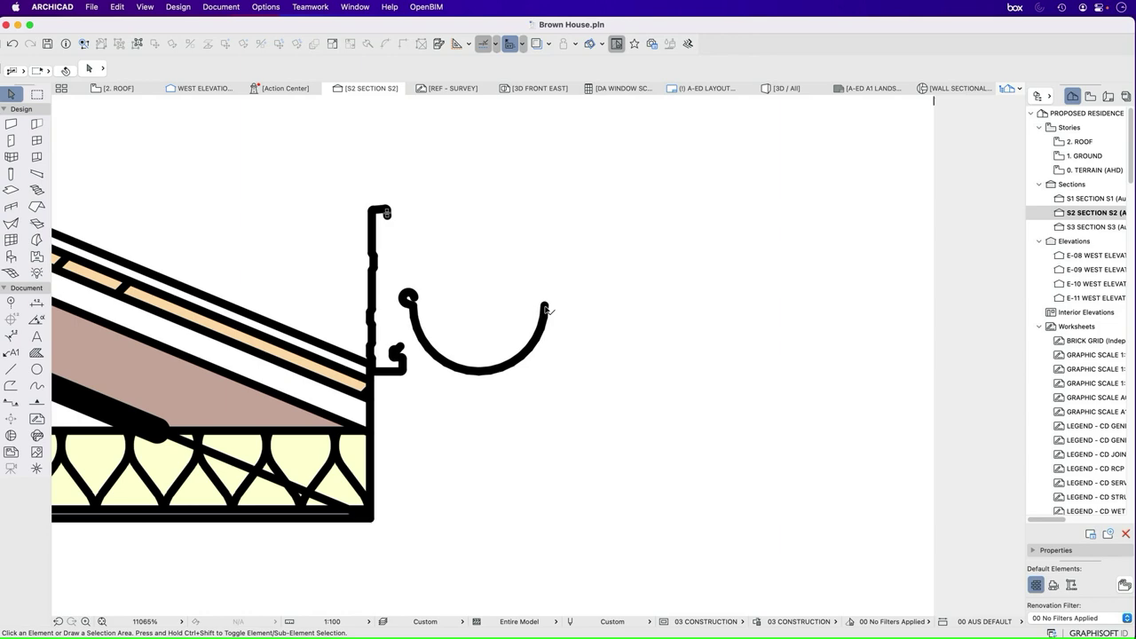
pyautogui.click(545, 307)
pyautogui.press('Escape')
pyautogui.click(1083, 157)
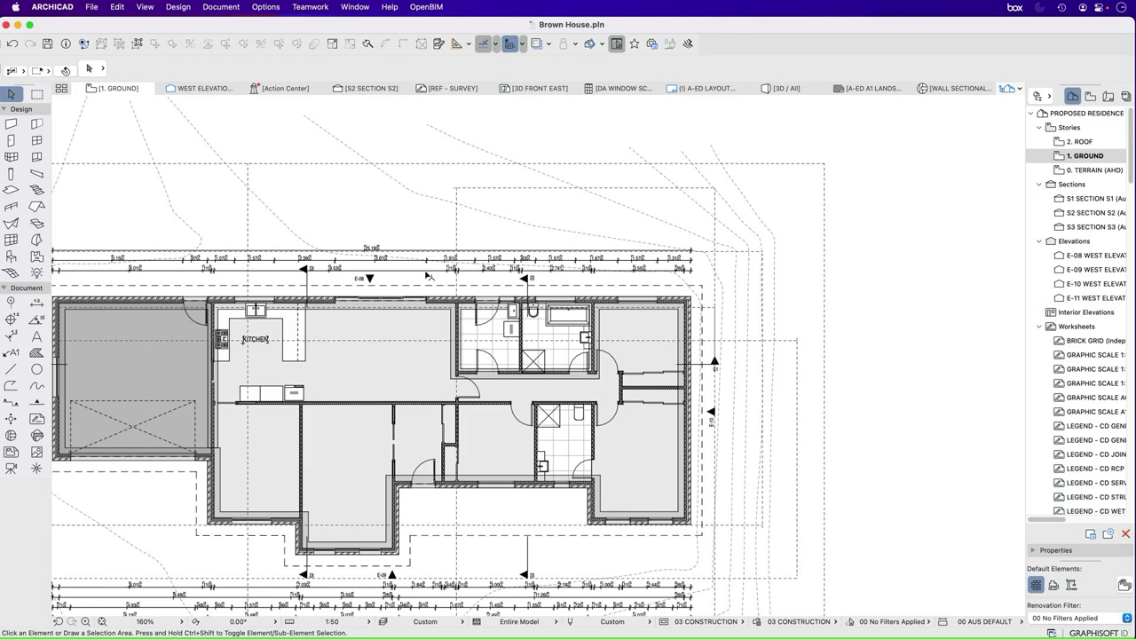
pyautogui.rightClick(306, 269)
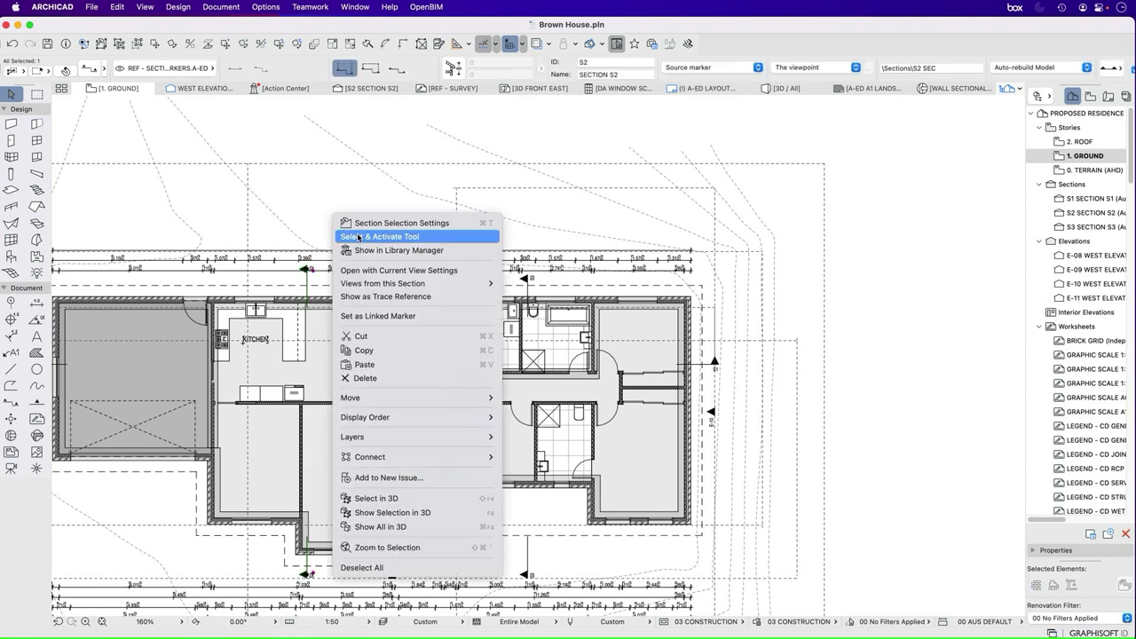
pyautogui.click(387, 272)
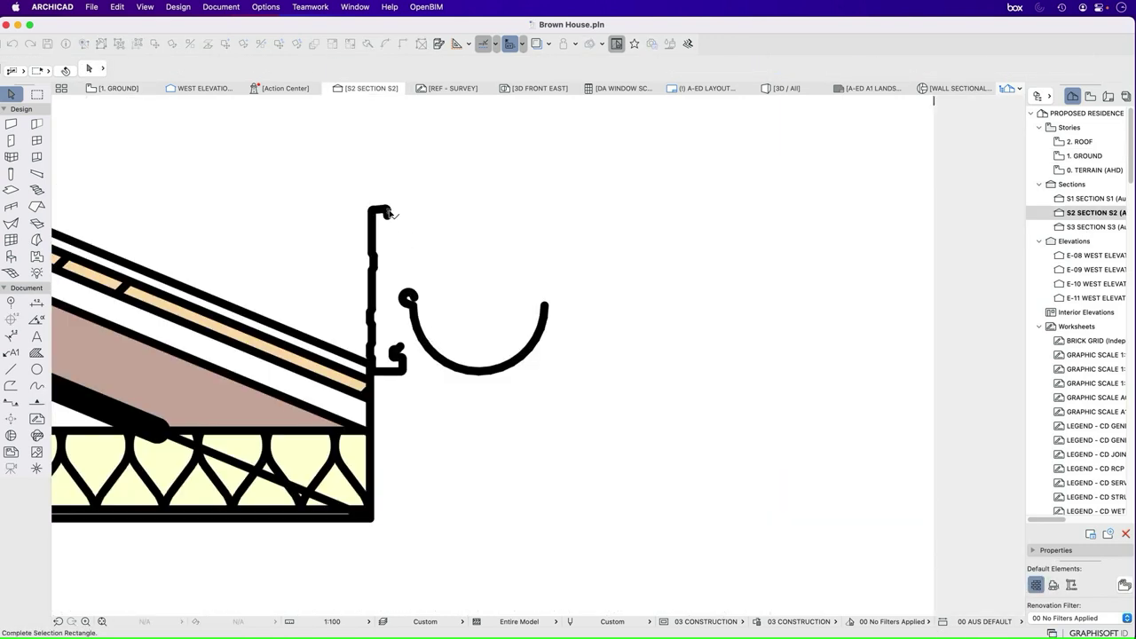
# Step: Mirror the Novaline fascia about a vertical axis through its upper lip
pyautogui.click(387, 215)
pyautogui.click(190, 45)
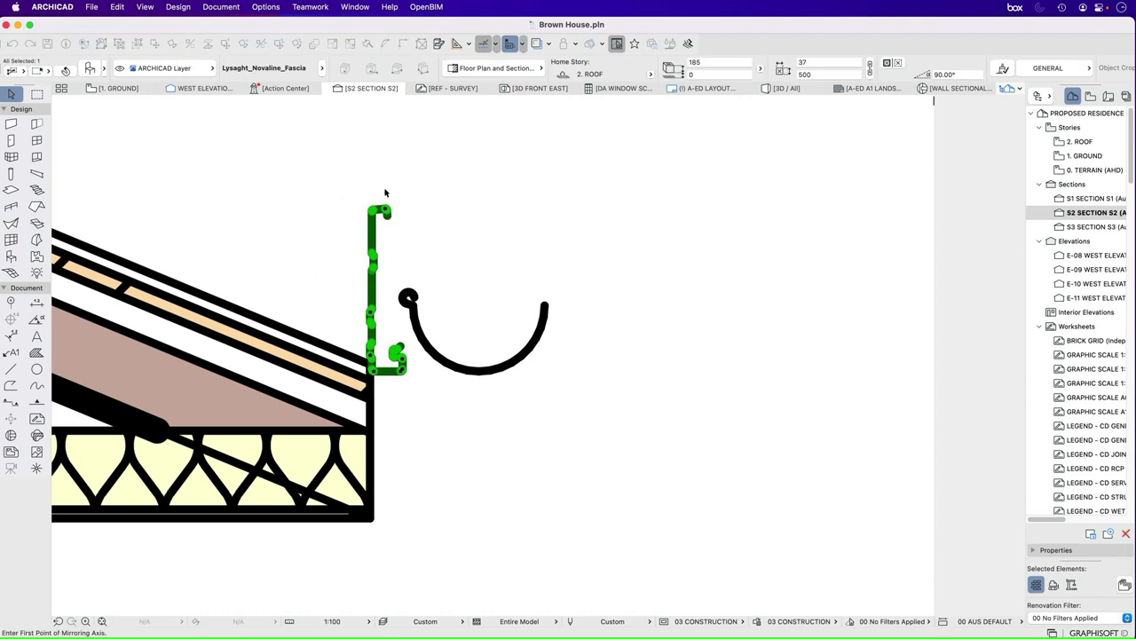
pyautogui.click(385, 210)
pyautogui.click(386, 336)
# Step: Mirror the half-round gutter about a vertical axis through its lowest point, placing its bead on the outer side
pyautogui.click(415, 310)
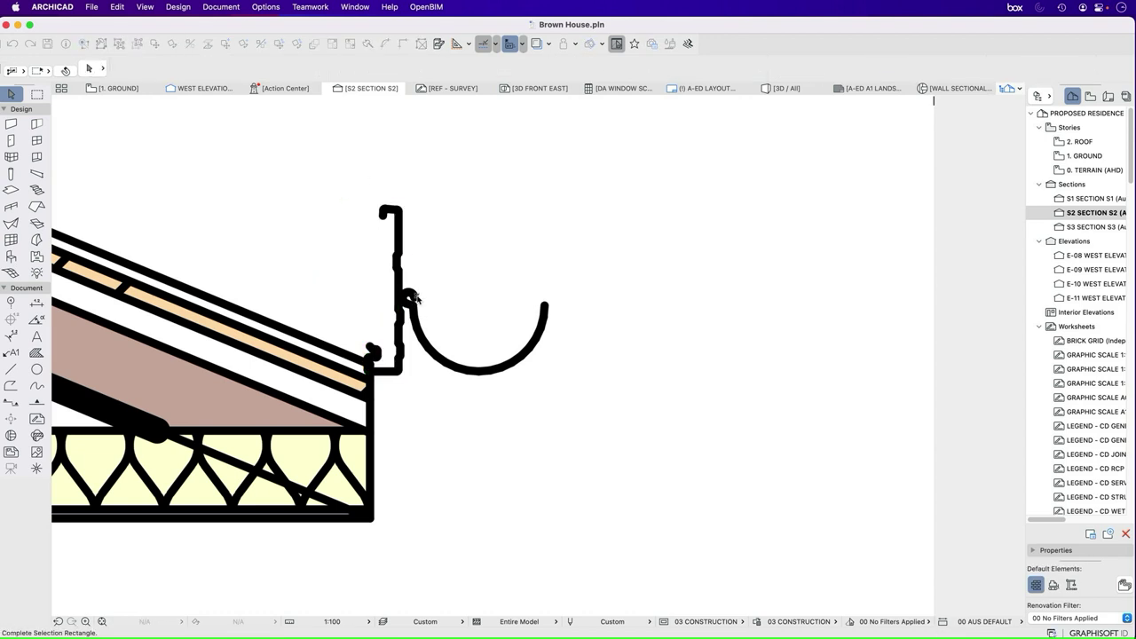
pyautogui.click(423, 302)
pyautogui.click(190, 43)
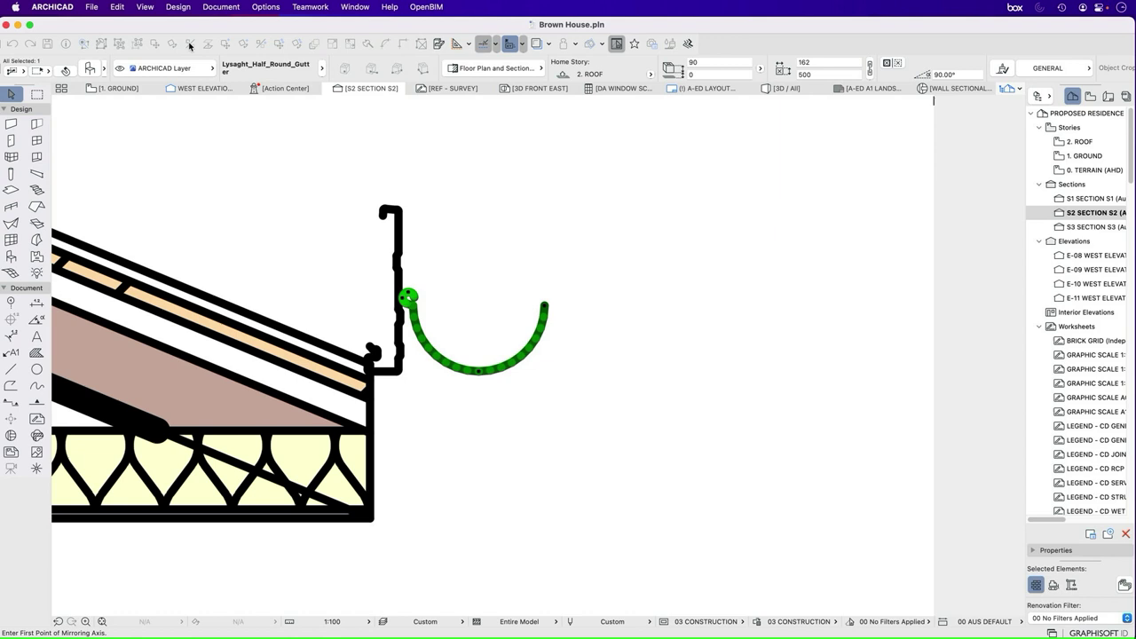
pyautogui.click(478, 372)
pyautogui.click(487, 294)
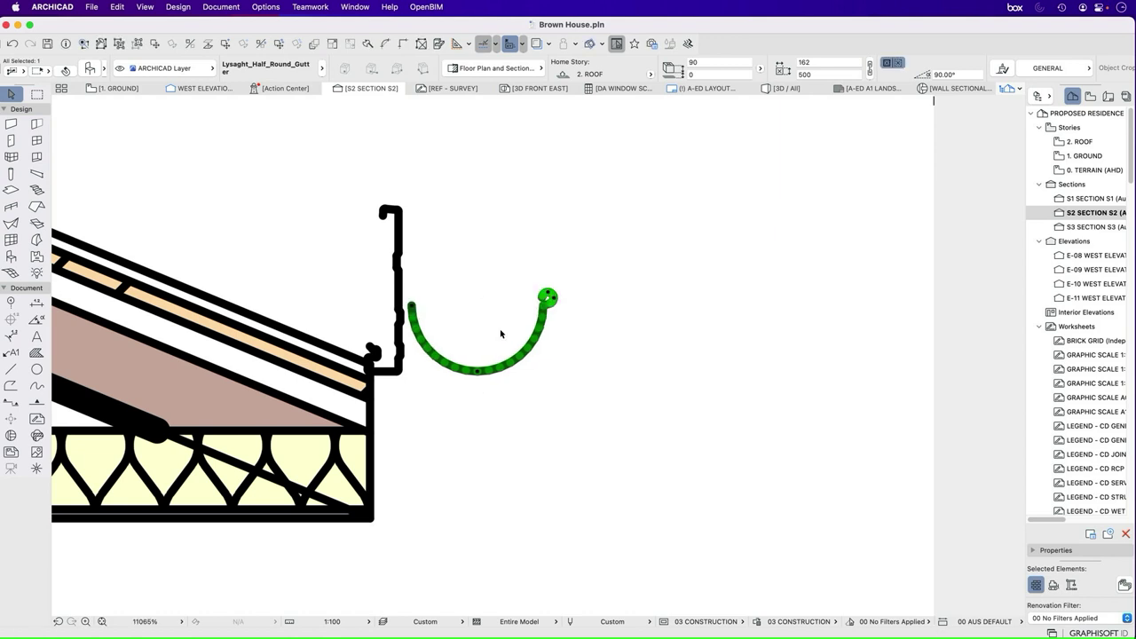
# Step: Deselect the gutter and switch the section display from true line weights to thin hairlines
pyautogui.click(471, 256)
pyautogui.rightClick(471, 256)
pyautogui.click(540, 297)
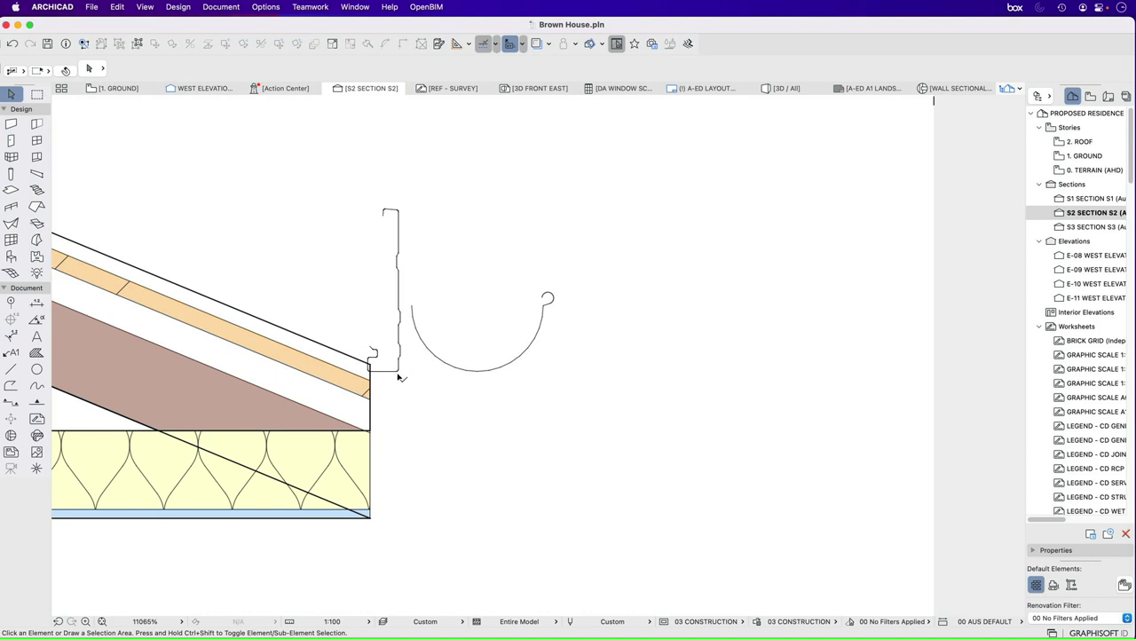
# Step: Move the fascia down beside the roof end so that its lower return sits just under the eave soffit
pyautogui.moveTo(400, 371); pyautogui.dragTo(390, 543)
pyautogui.press('Escape')
pyautogui.click(371, 420)
pyautogui.scroll(-5, 370, 420)
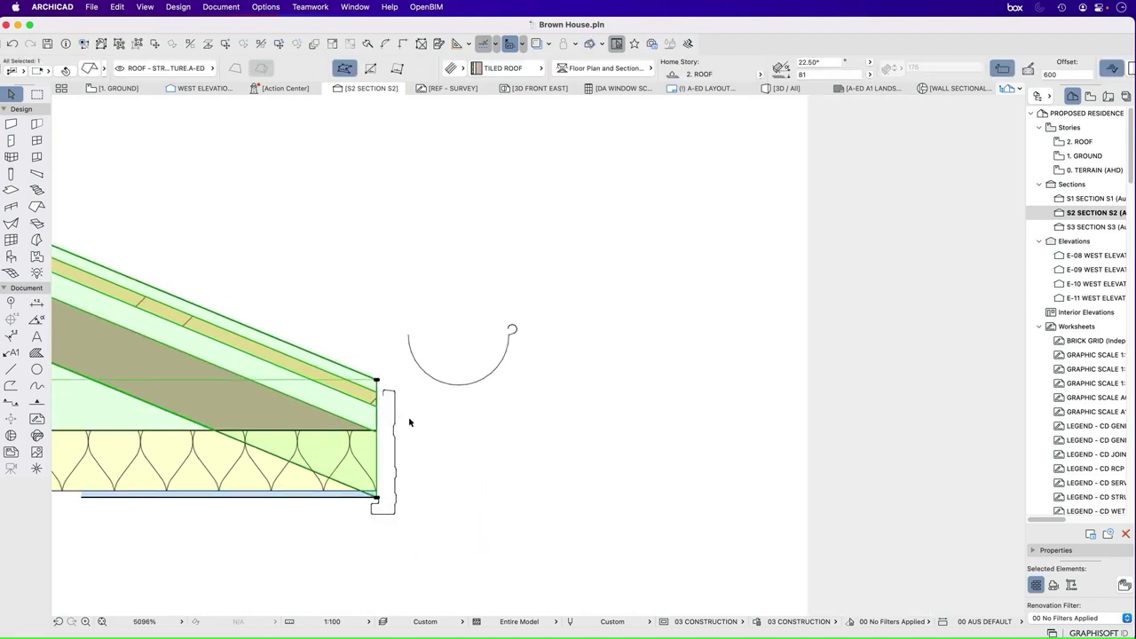
pyautogui.scroll(4, 382, 450)
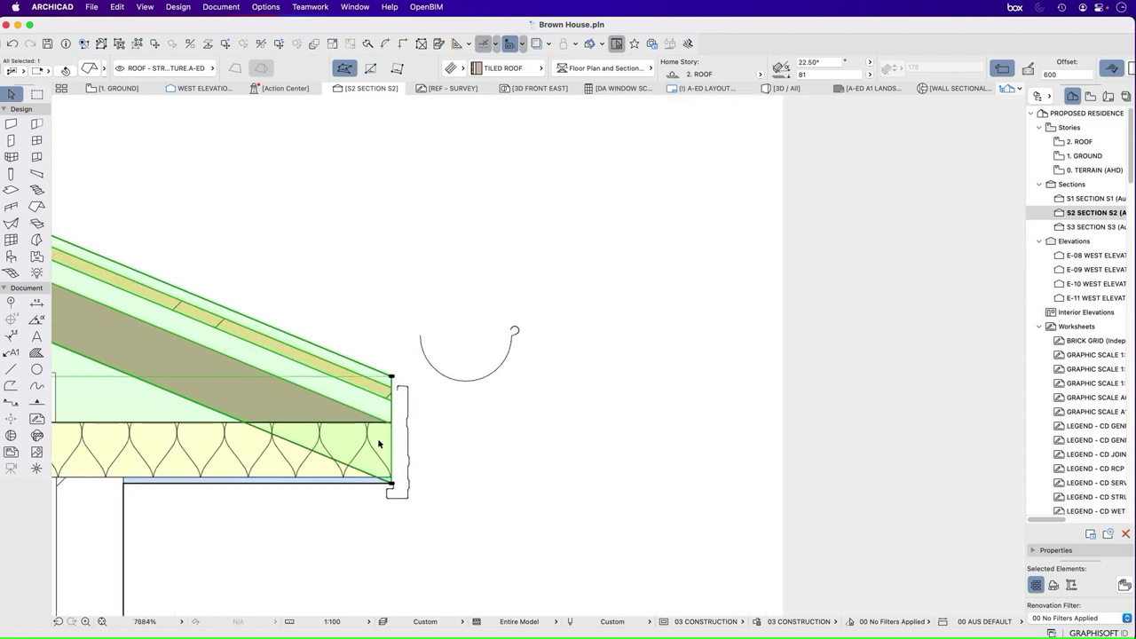
pyautogui.scroll(3, 400, 388)
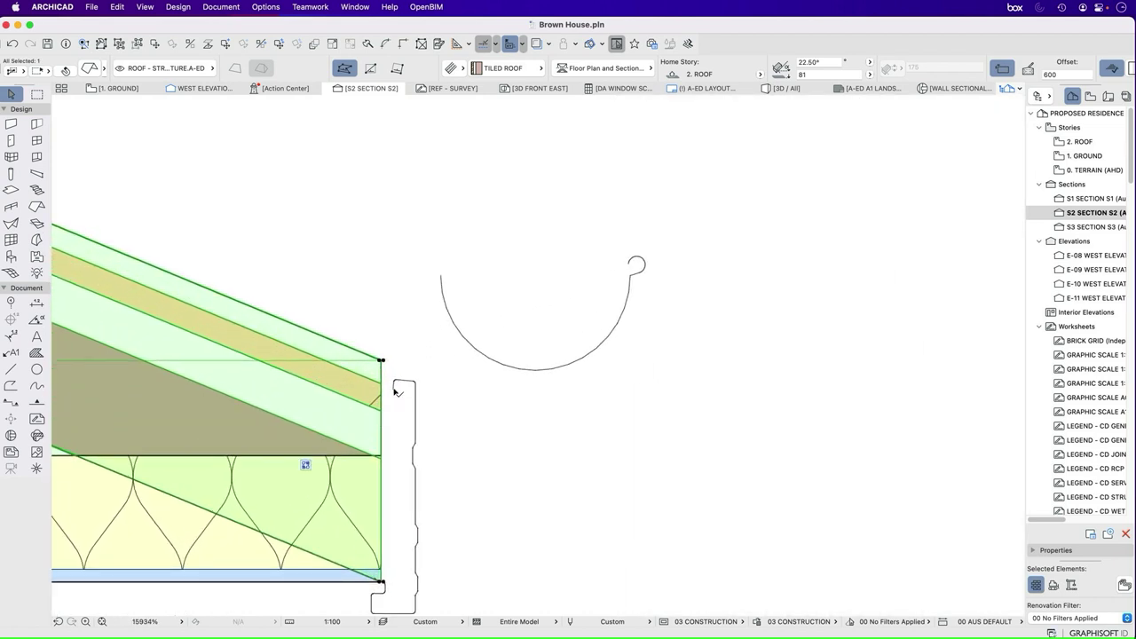
pyautogui.press('Escape')
# Step: Nudge the fascia slightly toward the roof end and raise it until its lower return meets the soffit's underside
pyautogui.moveTo(393, 386); pyautogui.dragTo(391, 389)
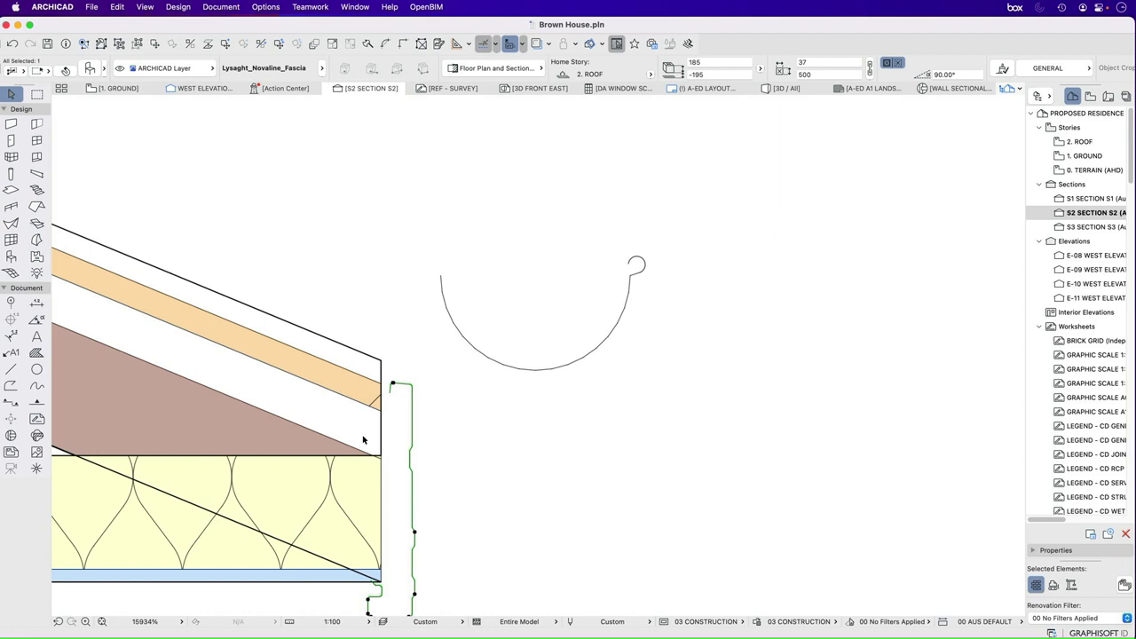
pyautogui.scroll(-2, 346, 370)
pyautogui.scroll(4, 355, 590)
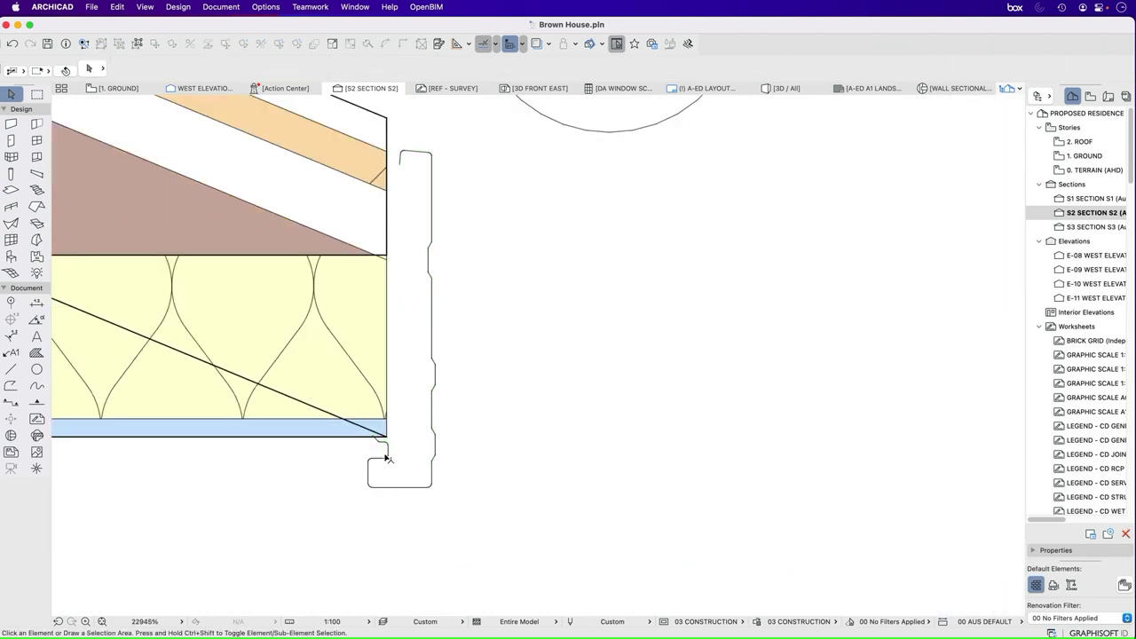
pyautogui.moveTo(368, 463); pyautogui.dragTo(377, 441)
# Step: Move the fascia horizontally toward the roof so that its soffit groove meets the eave's lower corner
pyautogui.scroll(2, 378, 441)
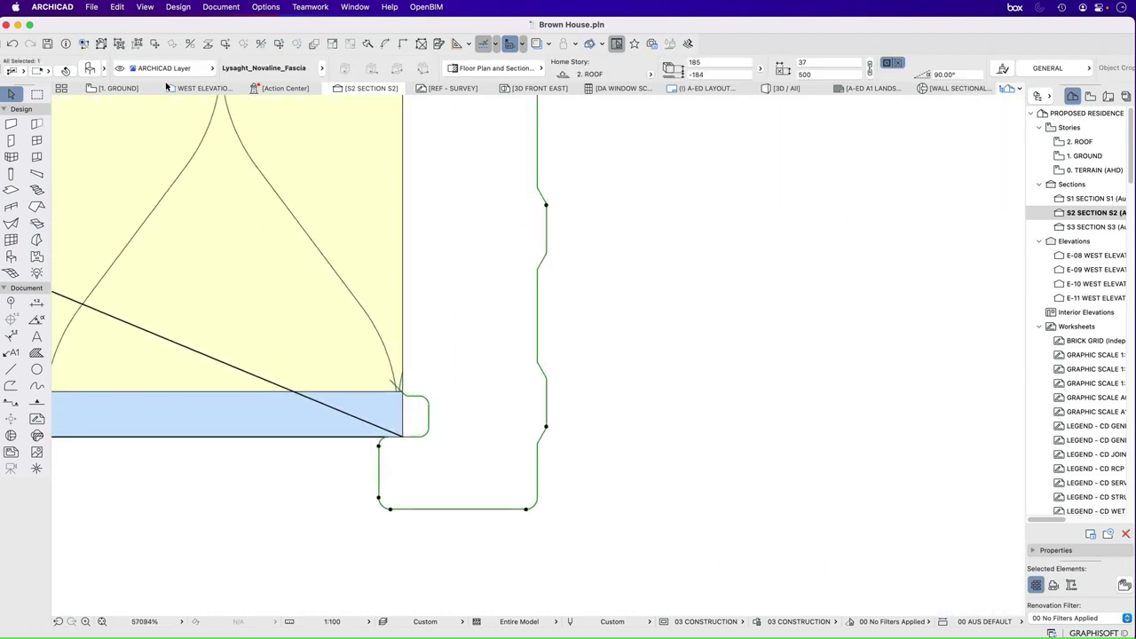
pyautogui.click(154, 43)
pyautogui.click(421, 438)
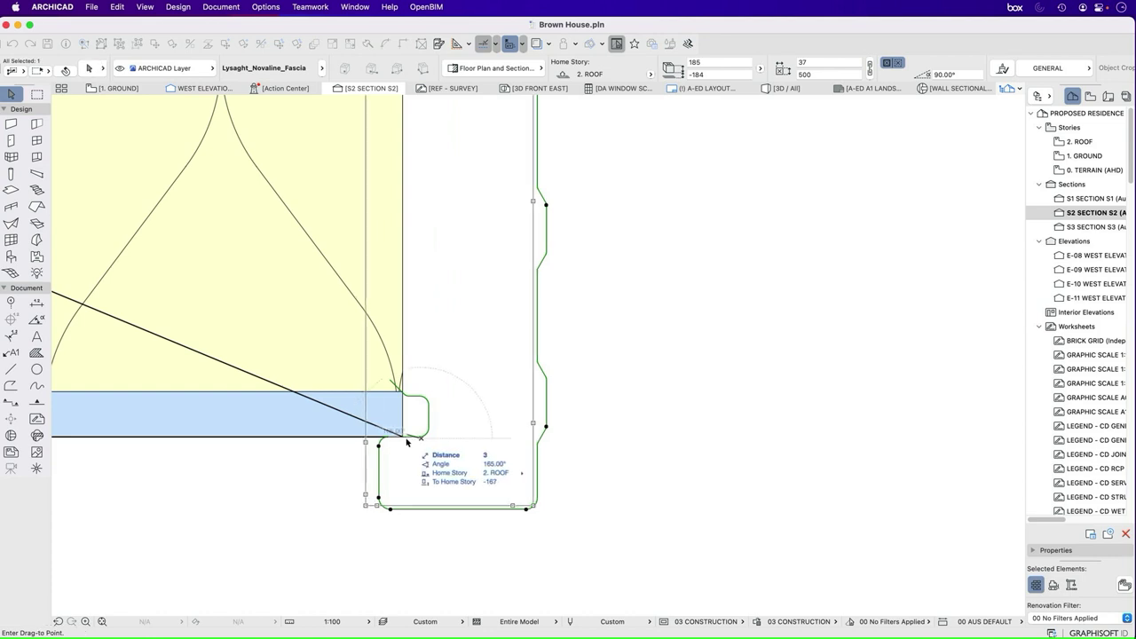
pyautogui.click(402, 445)
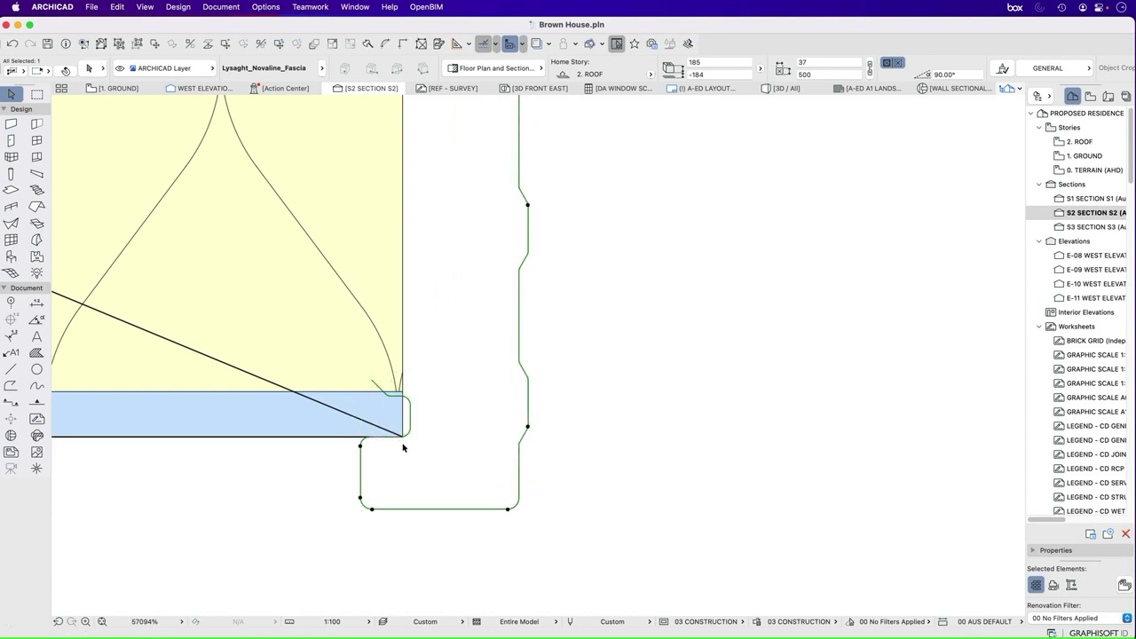
pyautogui.press('Escape')
# Step: Move the half-round gutter down about 109 mm and toward the fascia so that its back edge meets the fascia's outer face
pyautogui.scroll(-4, 410, 506)
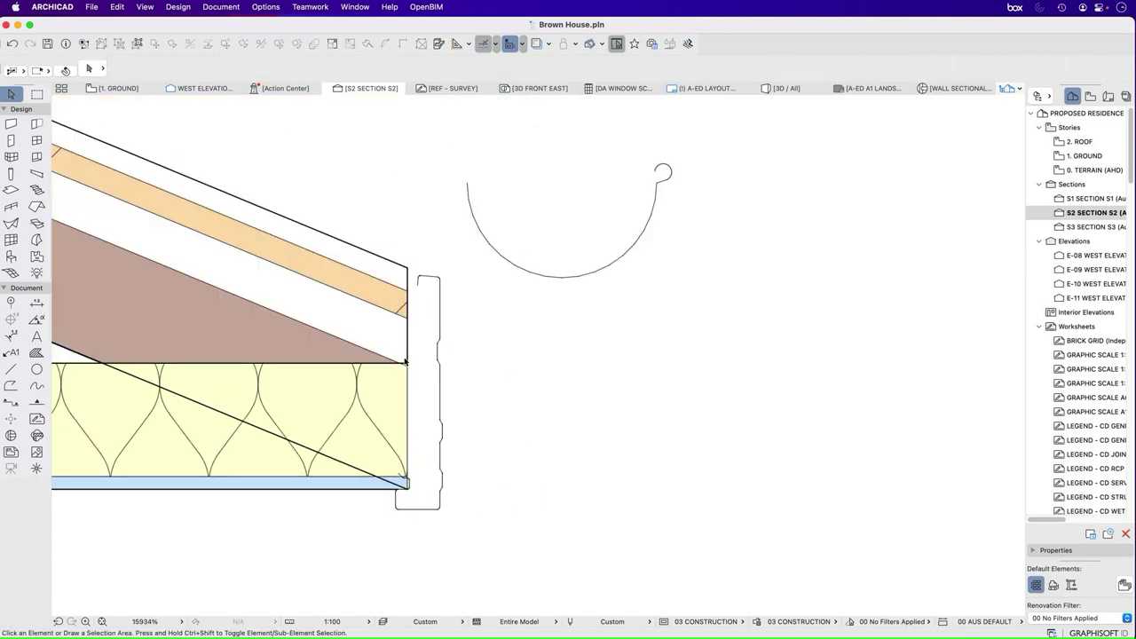
pyautogui.scroll(-2, 373, 406)
pyautogui.scroll(4, 428, 335)
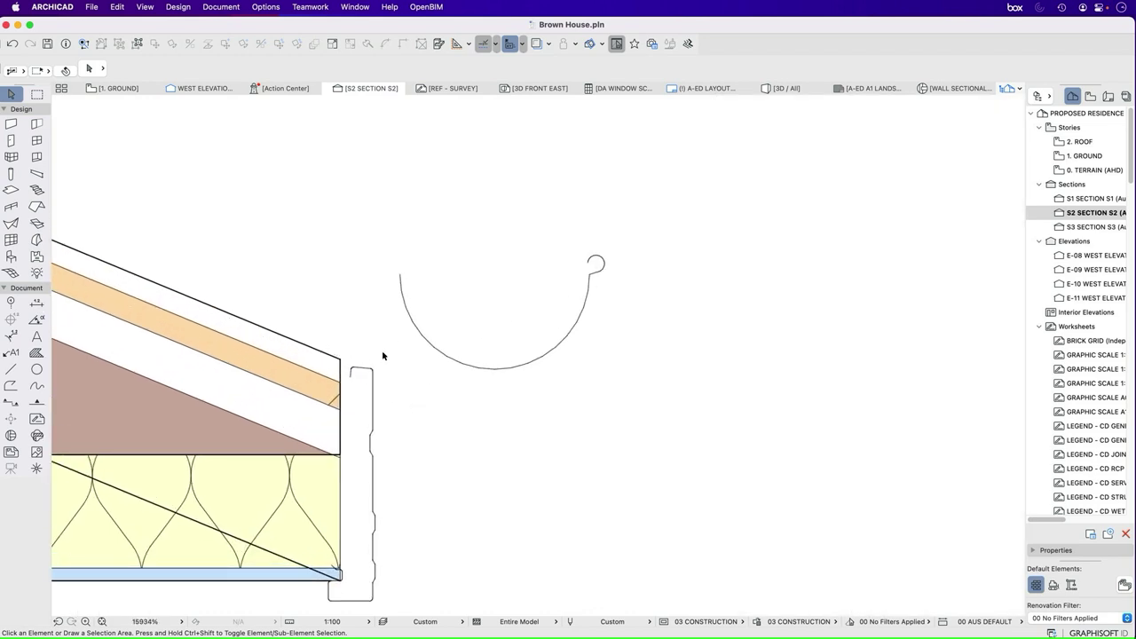
pyautogui.scroll(-3, 381, 351)
pyautogui.scroll(1, 419, 367)
pyautogui.moveTo(383, 313); pyautogui.dragTo(384, 382)
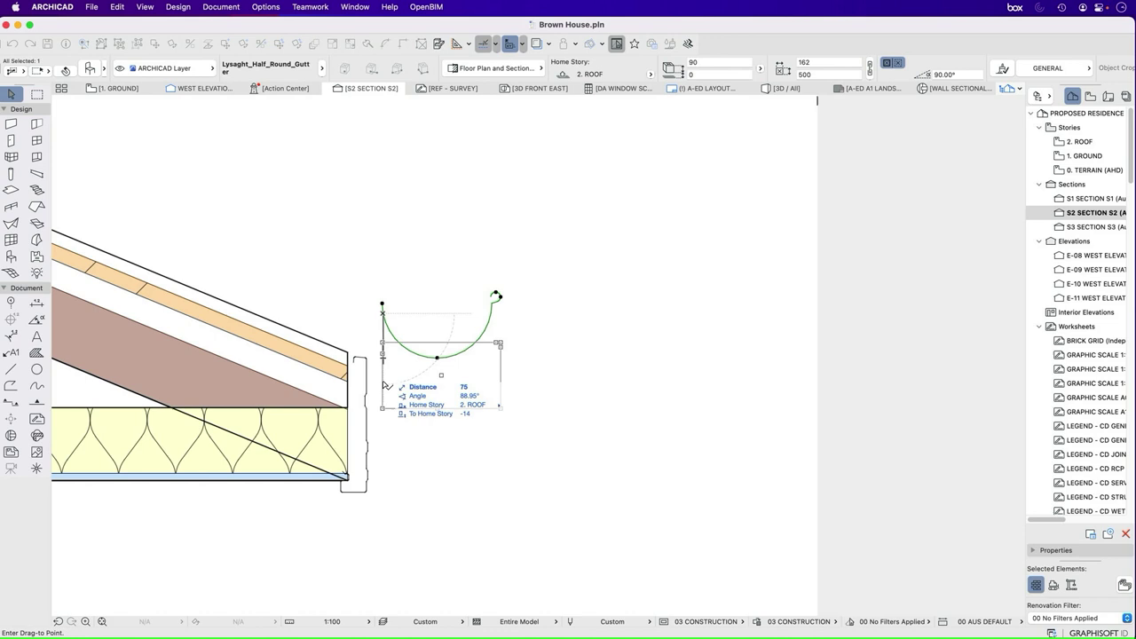
pyautogui.click(366, 382)
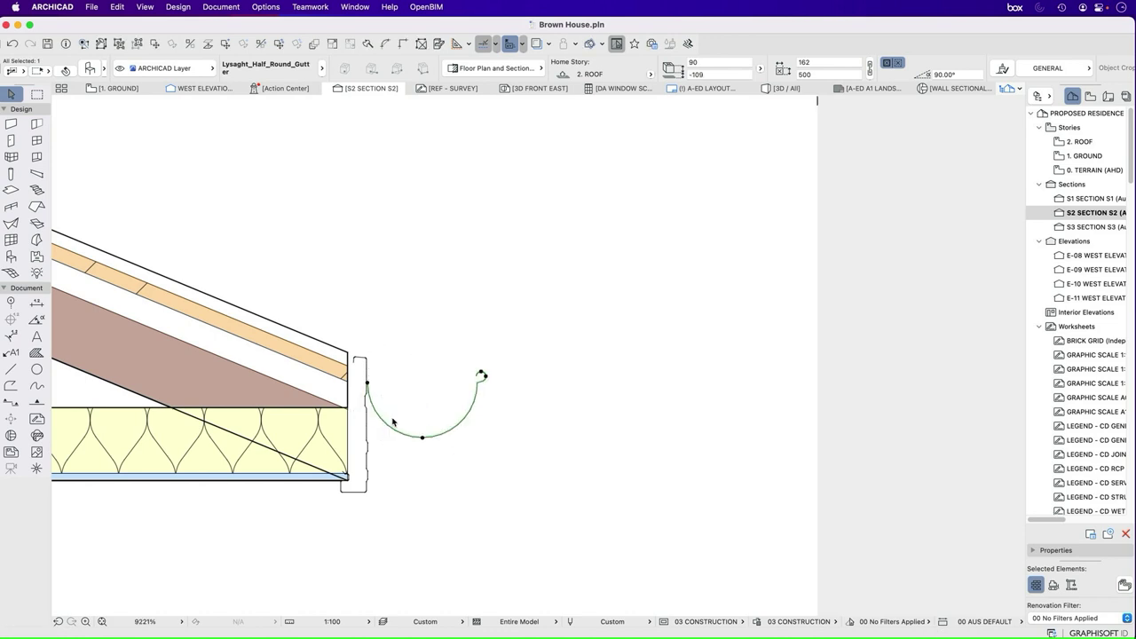
pyautogui.press('Escape')
# Step: Shift the gutter down about 15 mm and slightly inward so that its back edge lies on the fascia's face line
pyautogui.scroll(4, 365, 404)
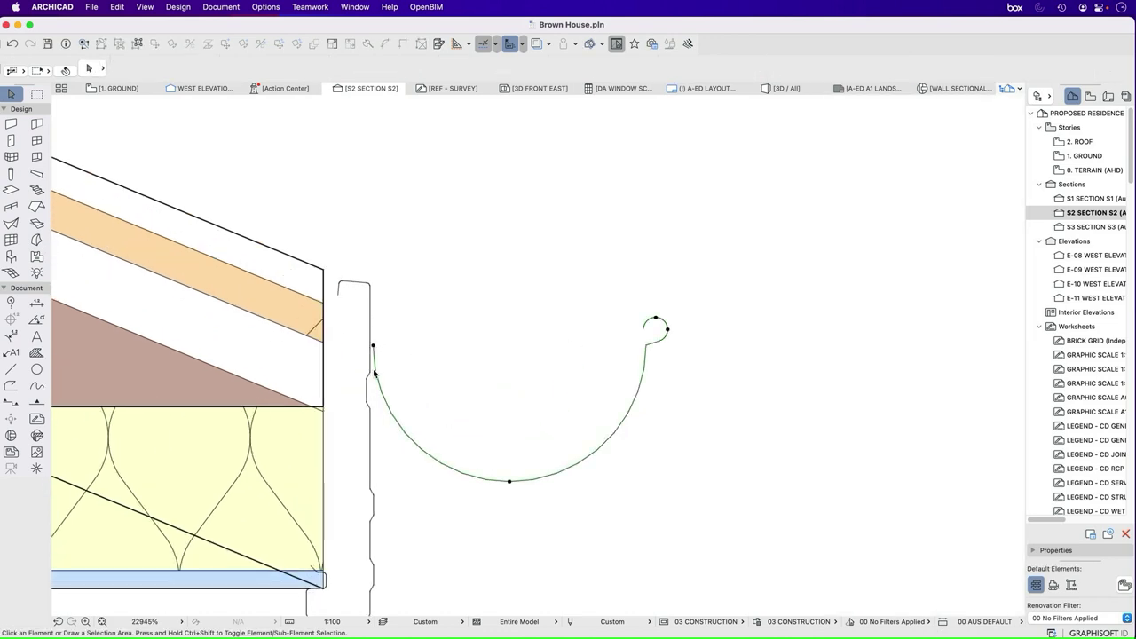
pyautogui.click(374, 373)
pyautogui.click(374, 373)
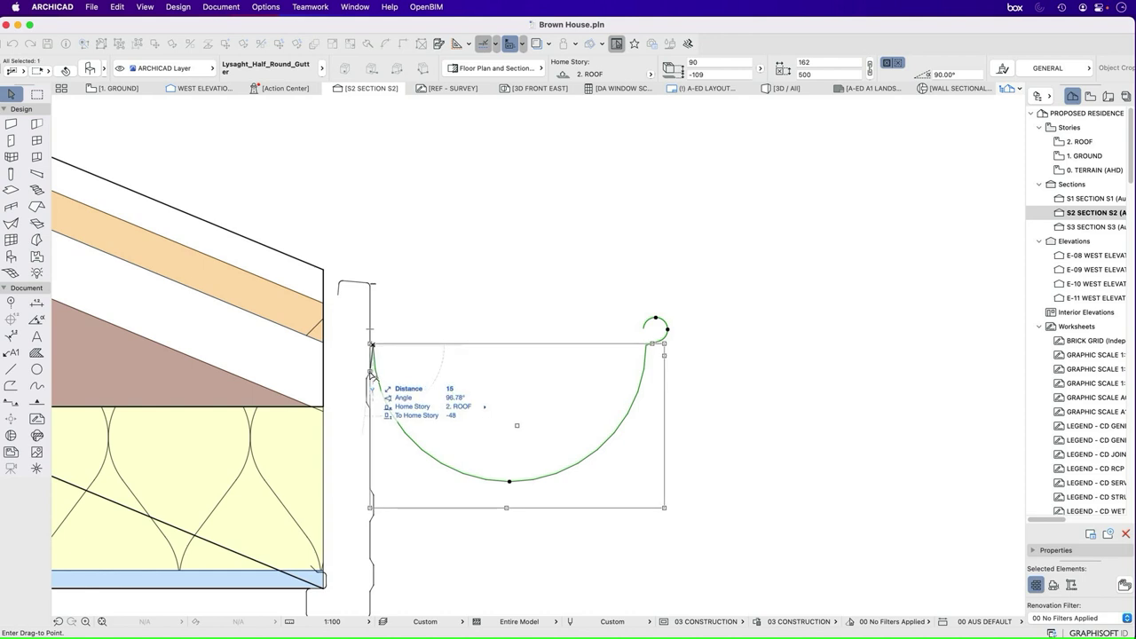
pyautogui.click(370, 372)
pyautogui.press('Escape')
pyautogui.scroll(-8, 404, 379)
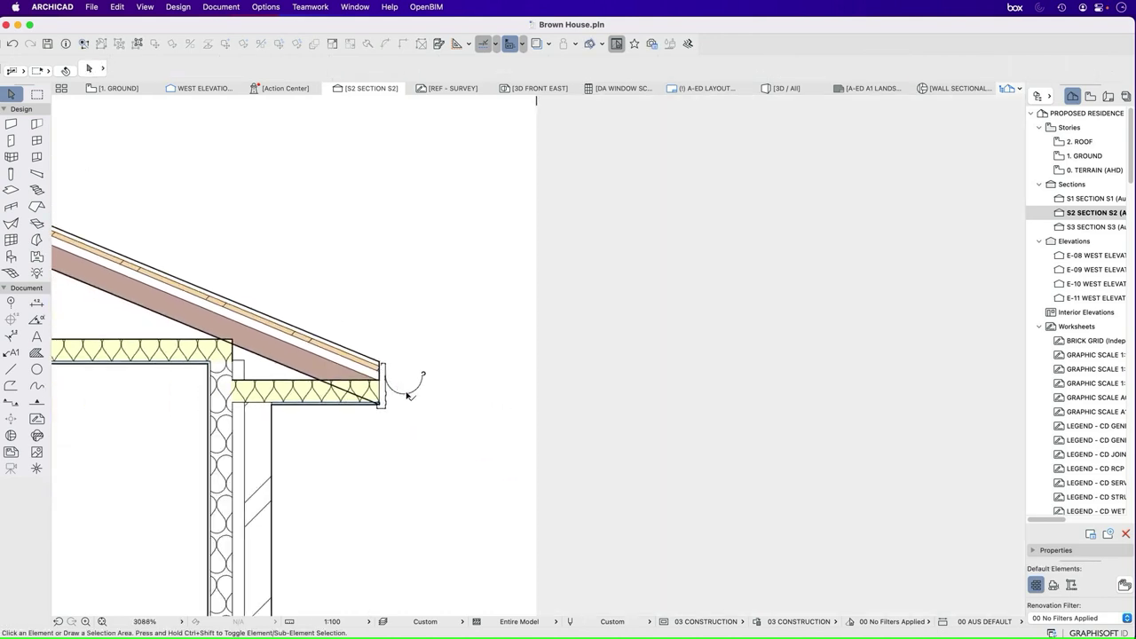
# Step: Raise the gutter slightly along the fascia's face, to a height of about -113, so that its back edge sits above the upper groove
pyautogui.click(406, 396)
pyautogui.scroll(5, 399, 400)
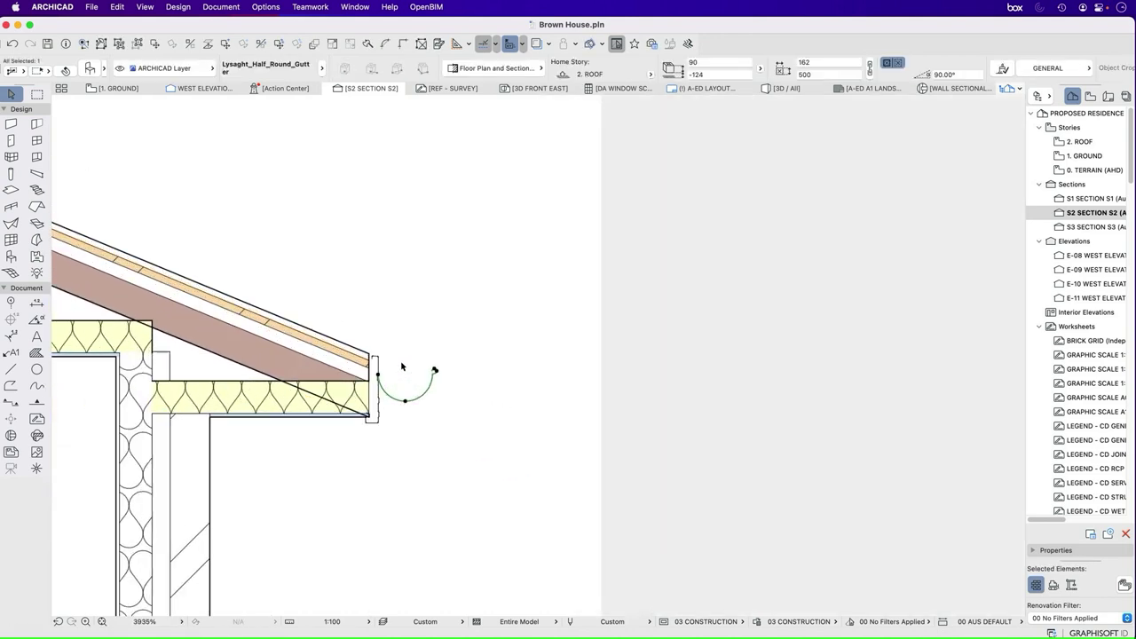
pyautogui.press('Escape')
pyautogui.scroll(5, 402, 390)
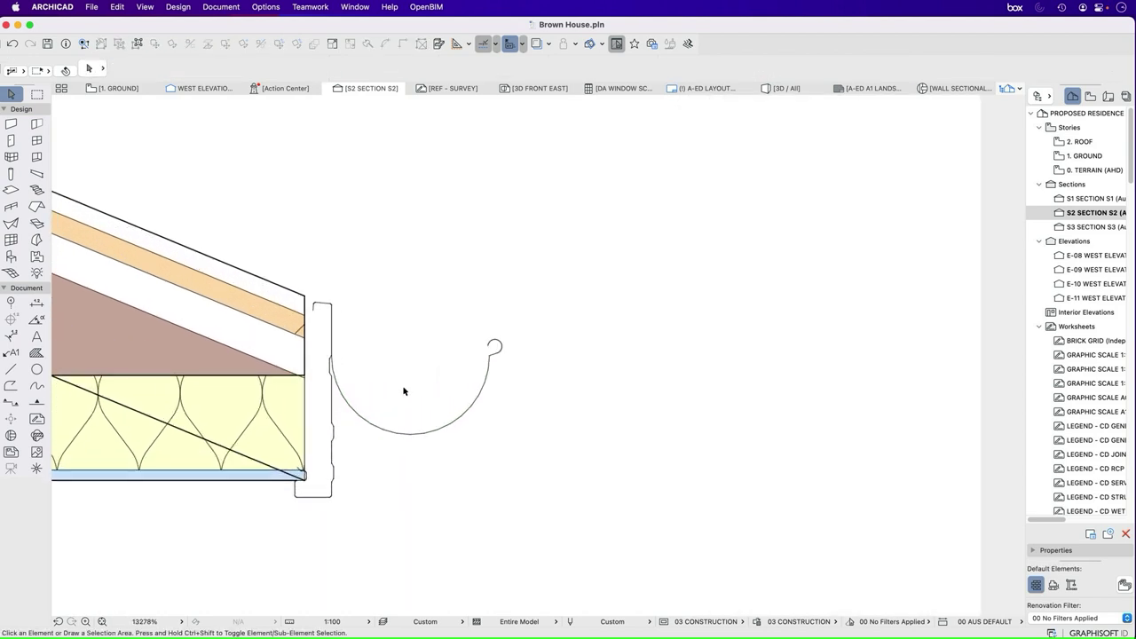
pyautogui.click(349, 405)
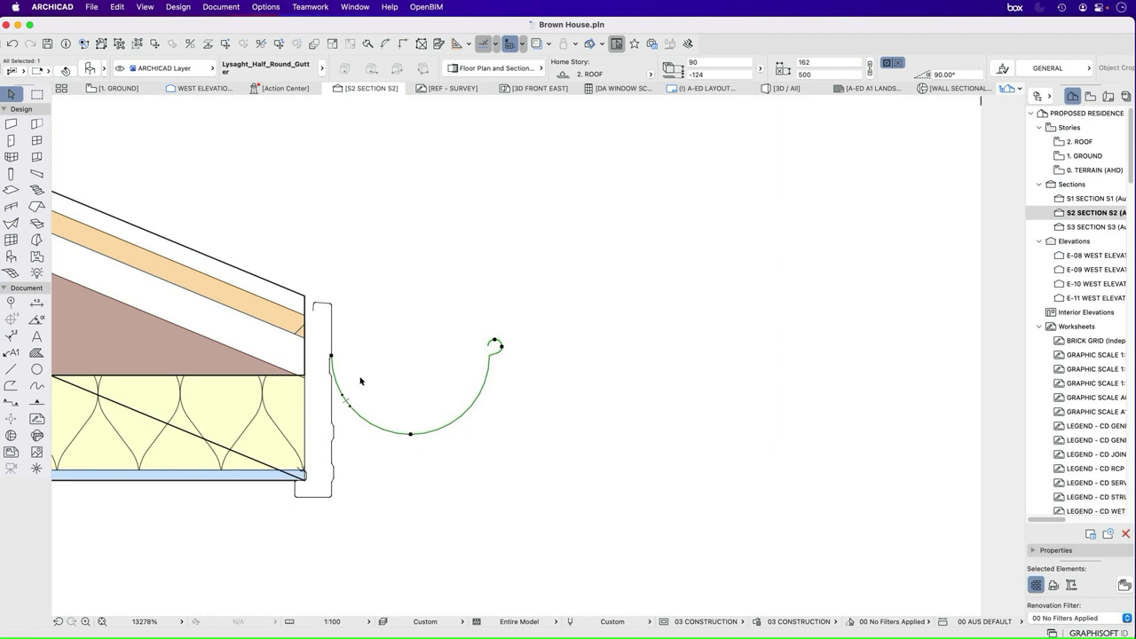
pyautogui.scroll(3, 338, 363)
pyautogui.press('Escape')
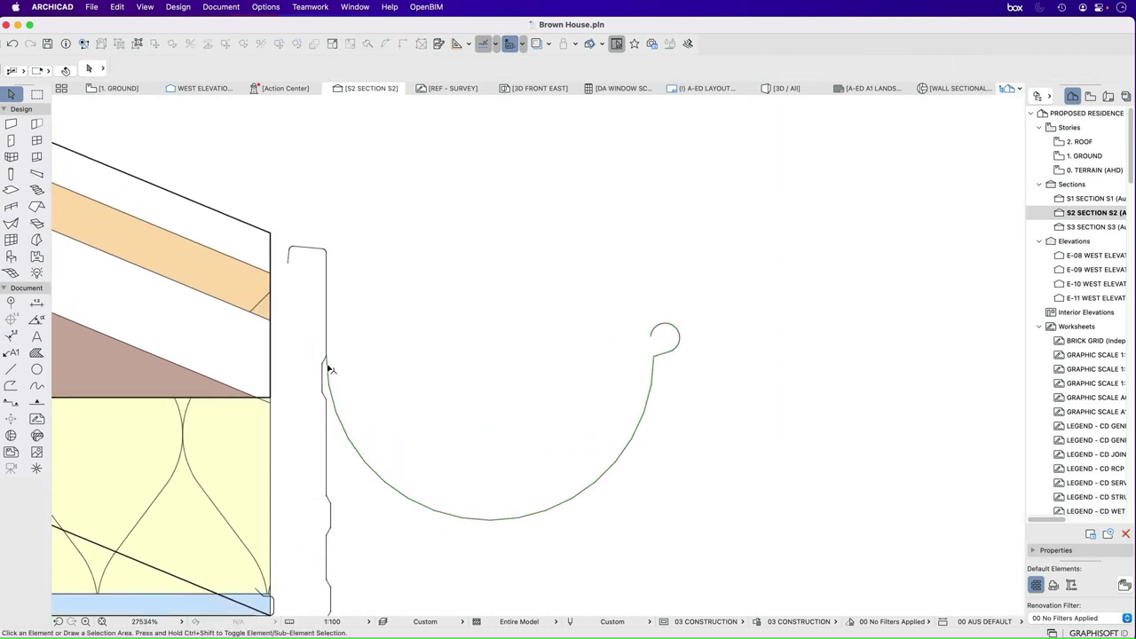
pyautogui.moveTo(327, 365); pyautogui.dragTo(328, 341)
pyautogui.press('Escape')
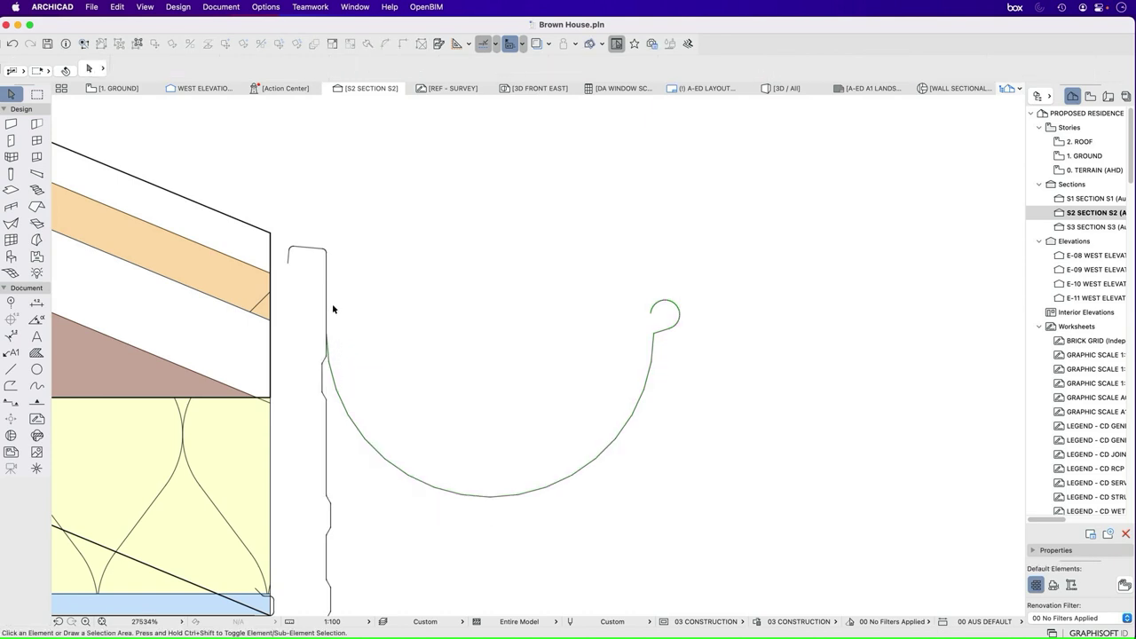
# Step: Select the fascia and the gutter together and copy them
pyautogui.click(326, 298)
pyautogui.scroll(-3, 439, 373)
pyautogui.keyDown('shift'); pyautogui.click(568, 353); pyautogui.keyUp('shift')
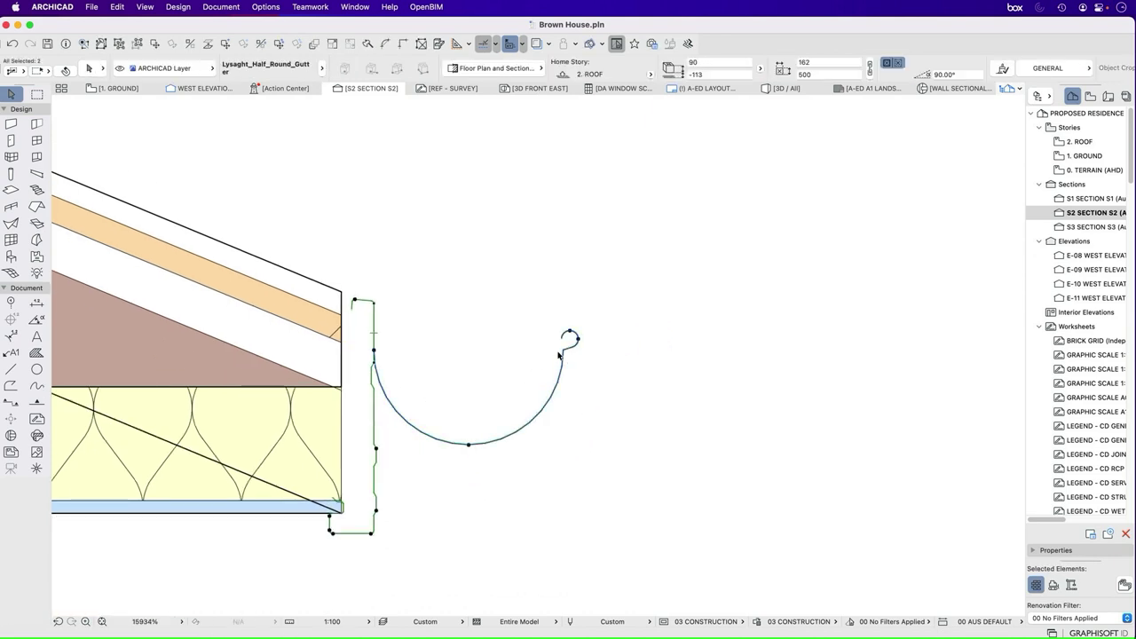
pyautogui.scroll(-3, 466, 321)
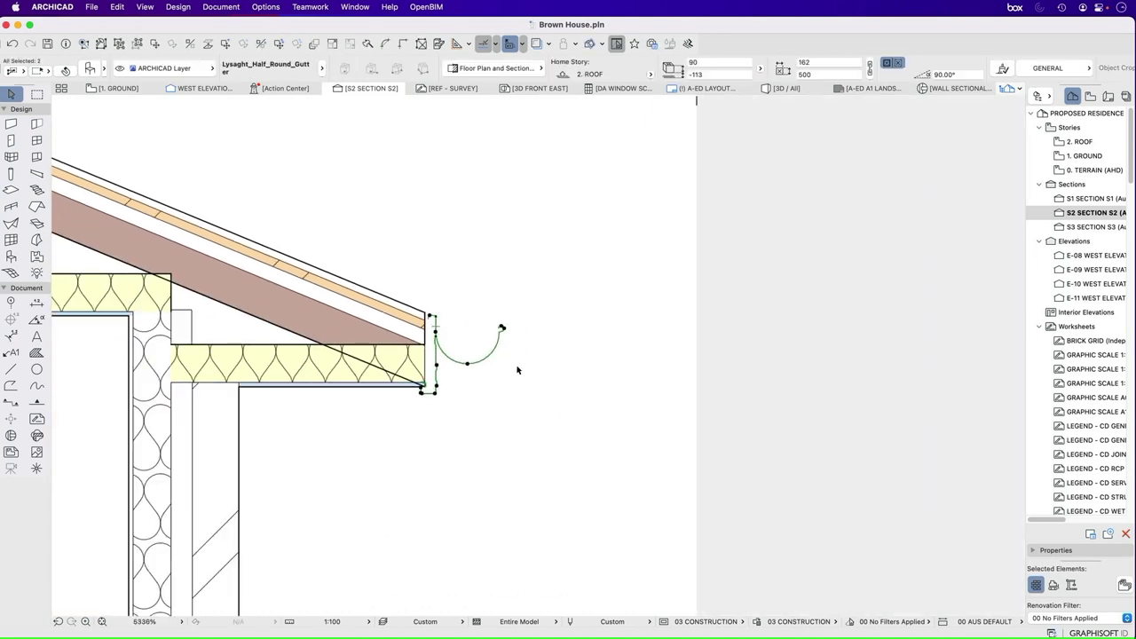
pyautogui.scroll(2, 470, 358)
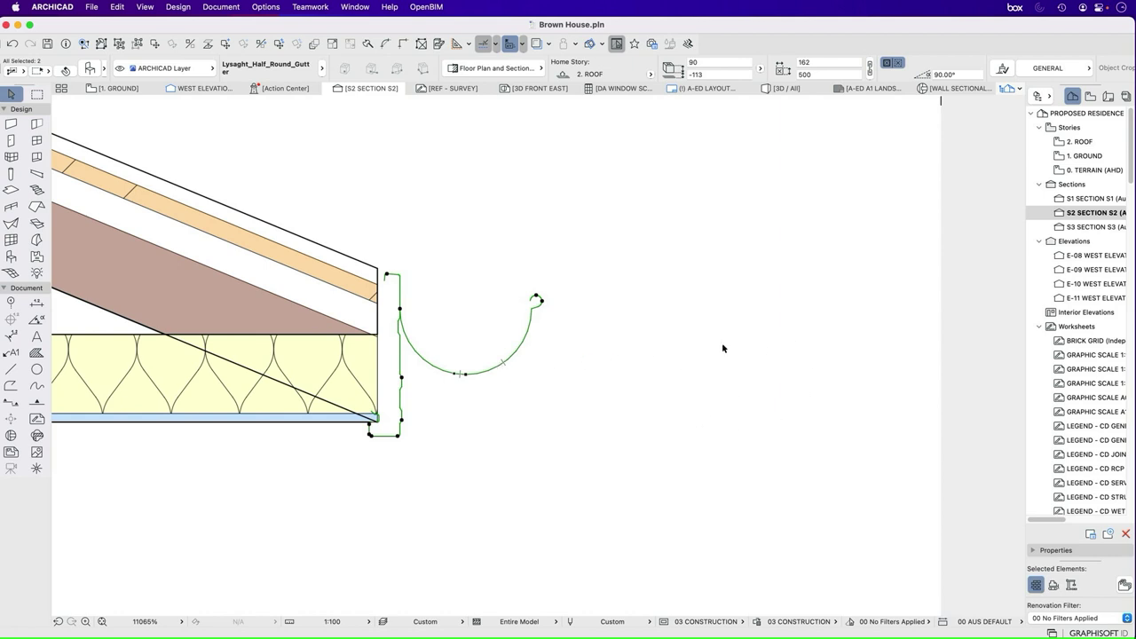
pyautogui.rightClick(618, 300)
pyautogui.moveTo(684, 386)
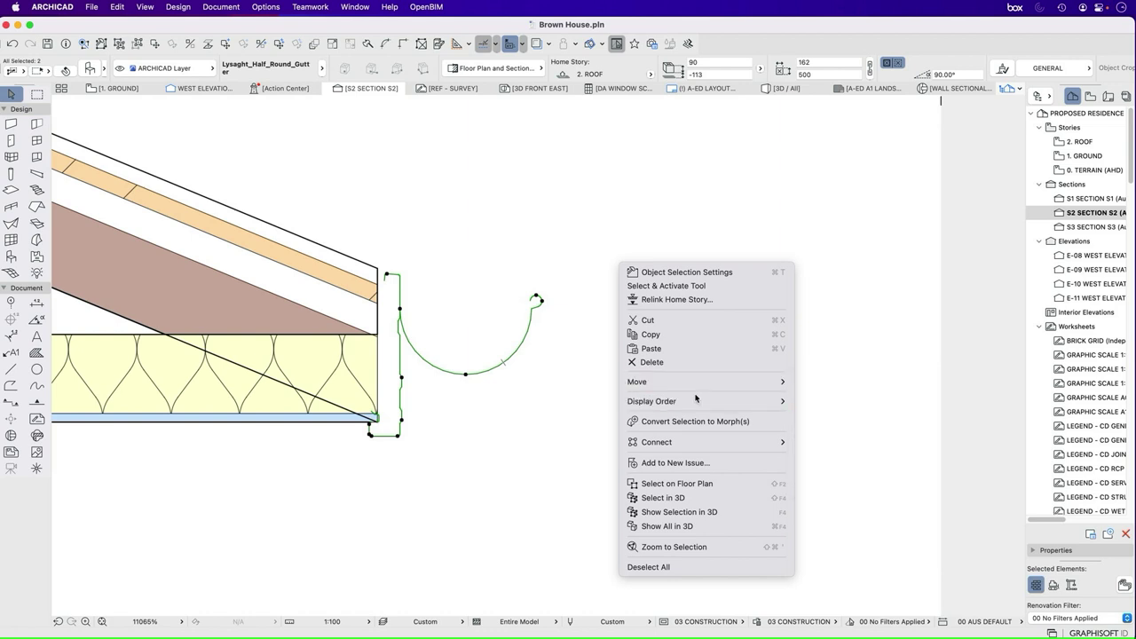
pyautogui.click(528, 368)
pyautogui.scroll(-3, 434, 455)
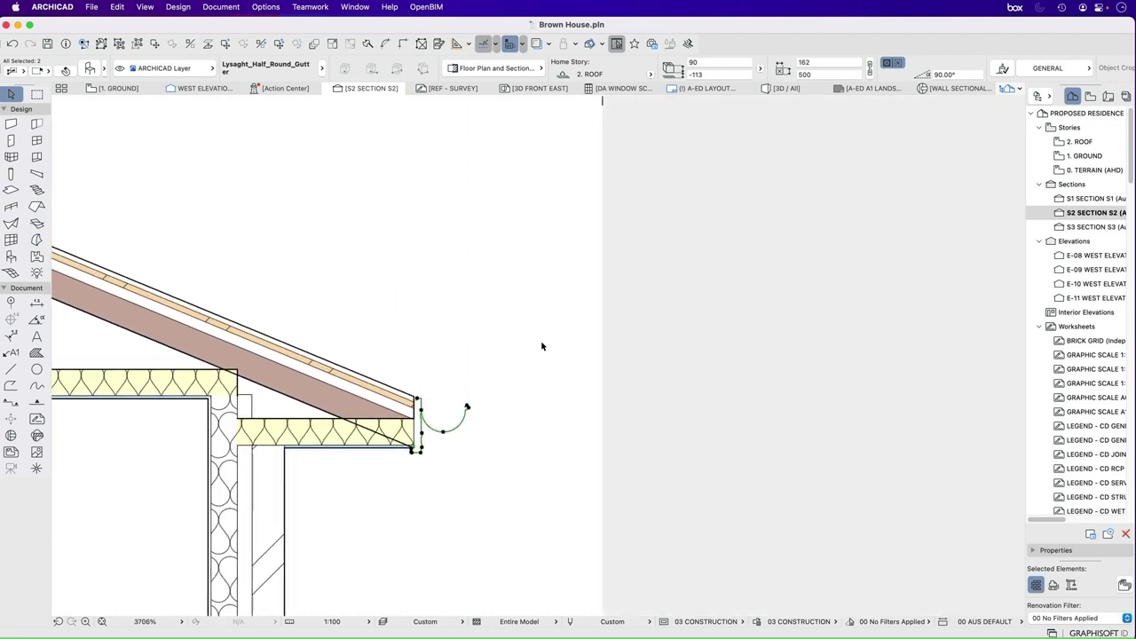
pyautogui.rightClick(541, 346)
pyautogui.click(606, 410)
# Step: Create a new complex profile named A-ED FASCIA & 1/2 ROUND GUTTER
pyautogui.click(266, 7)
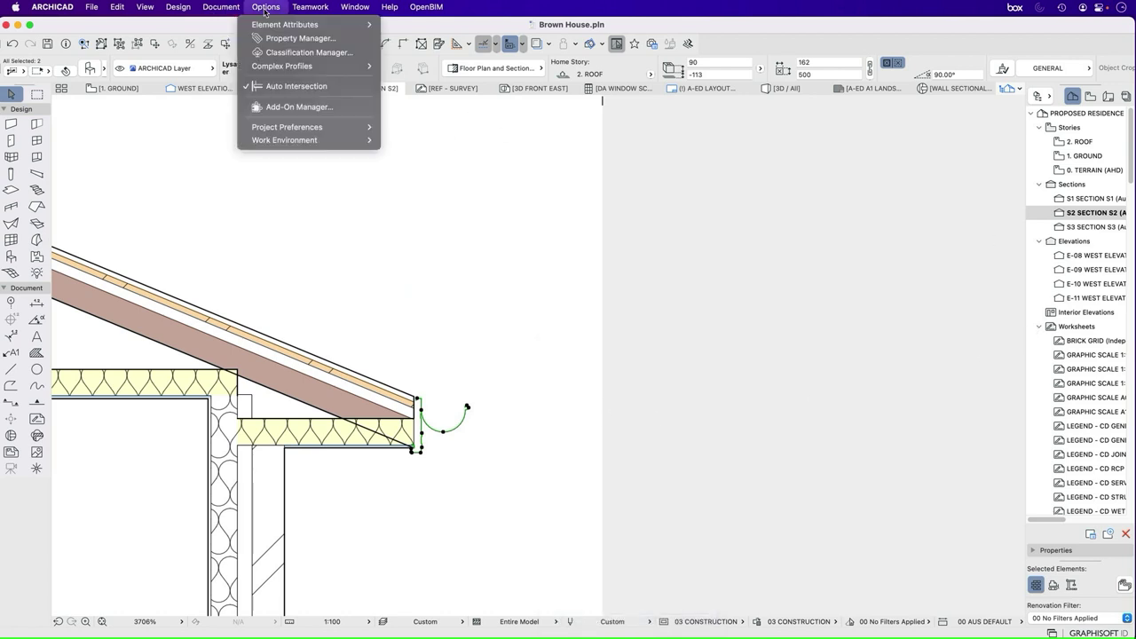
pyautogui.moveTo(270, 24)
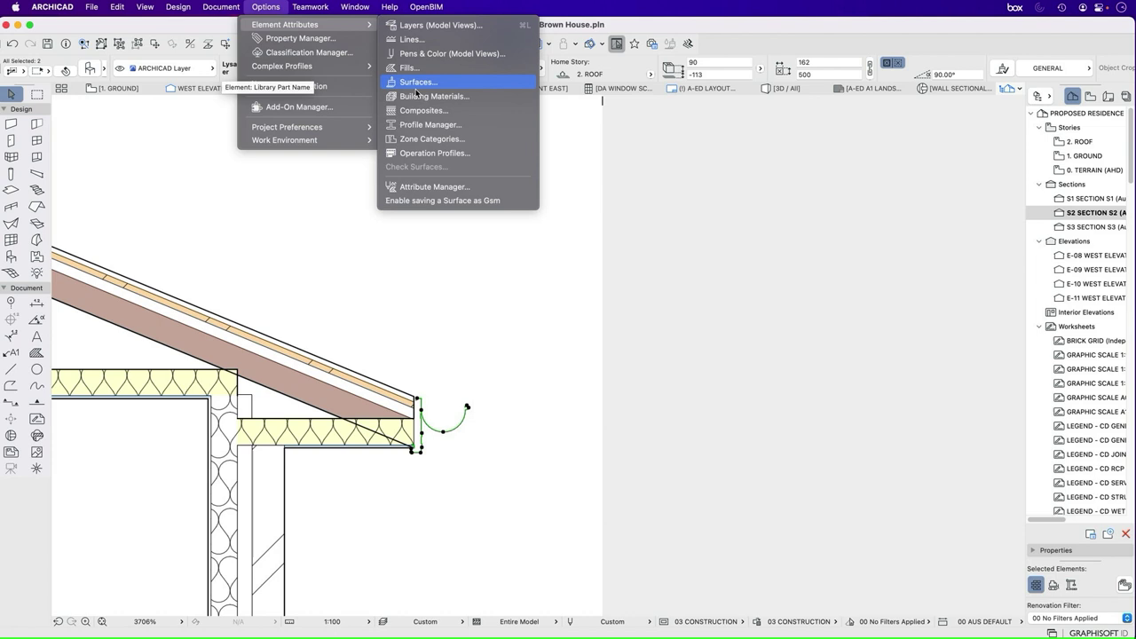
pyautogui.click(431, 124)
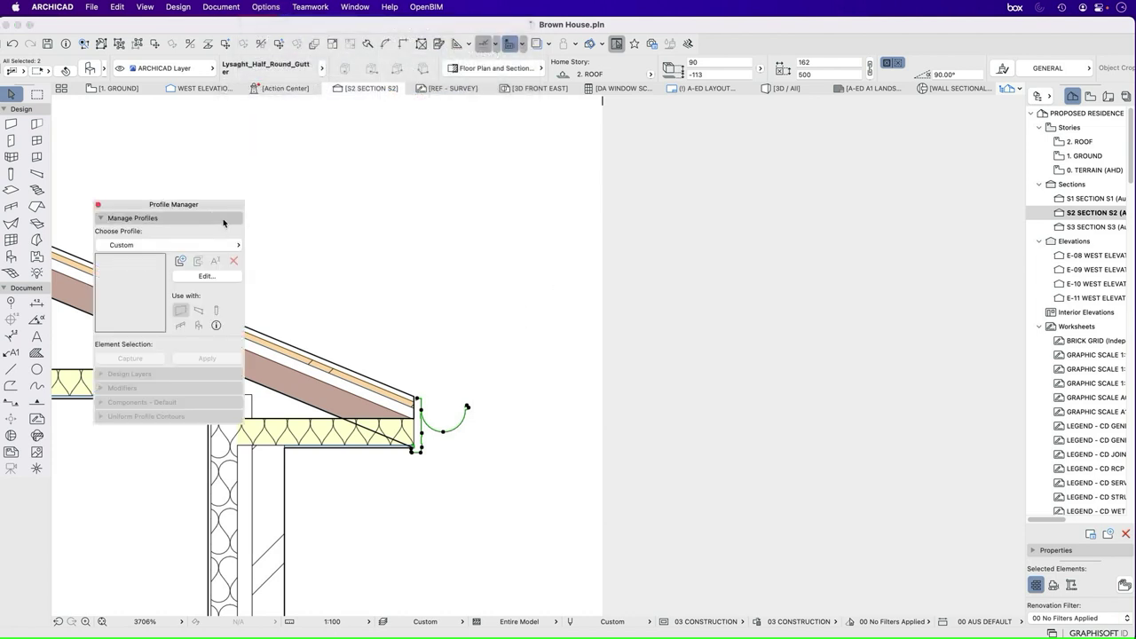
pyautogui.moveTo(168, 204); pyautogui.dragTo(584, 200)
pyautogui.click(595, 256)
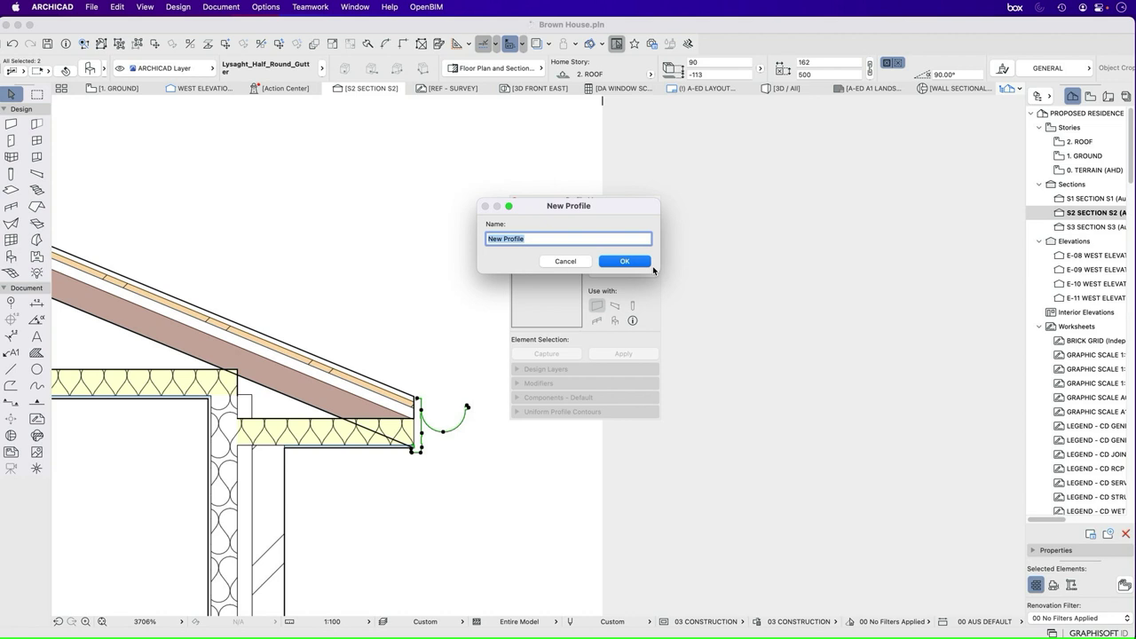
pyautogui.write('a')
pyautogui.write('-ED FASCIA & 1/2 ROUND GUTTER')
pyautogui.press('Return')
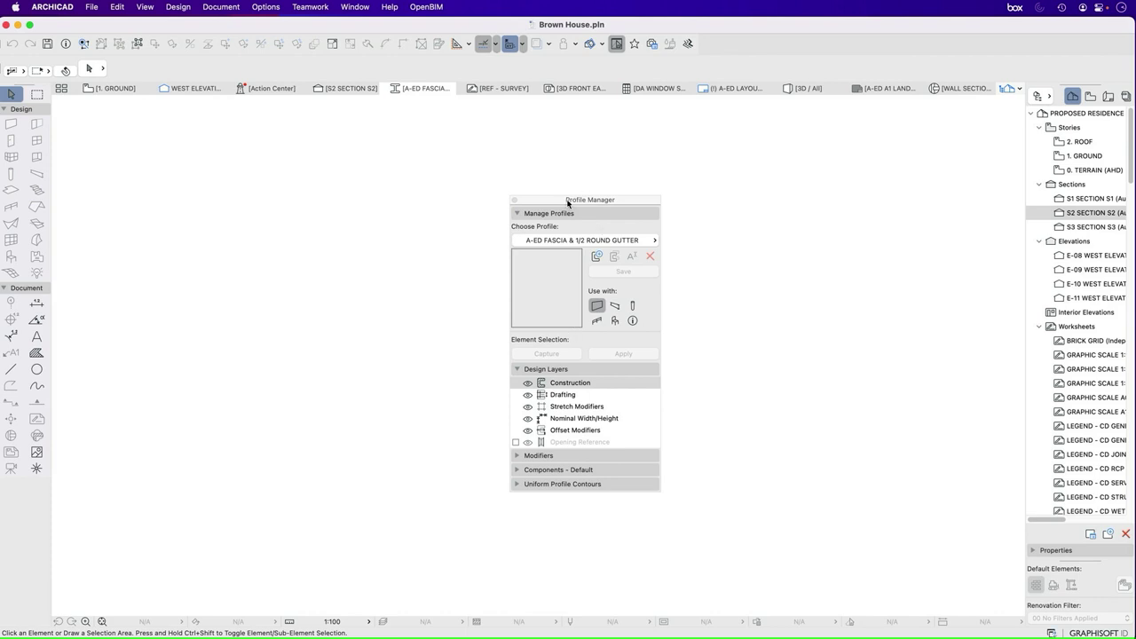
# Step: Paste the copied fascia and gutter at the center of the current view, keeping that view, and place them just beside the profile origin
pyautogui.moveTo(568, 204); pyautogui.dragTo(840, 185)
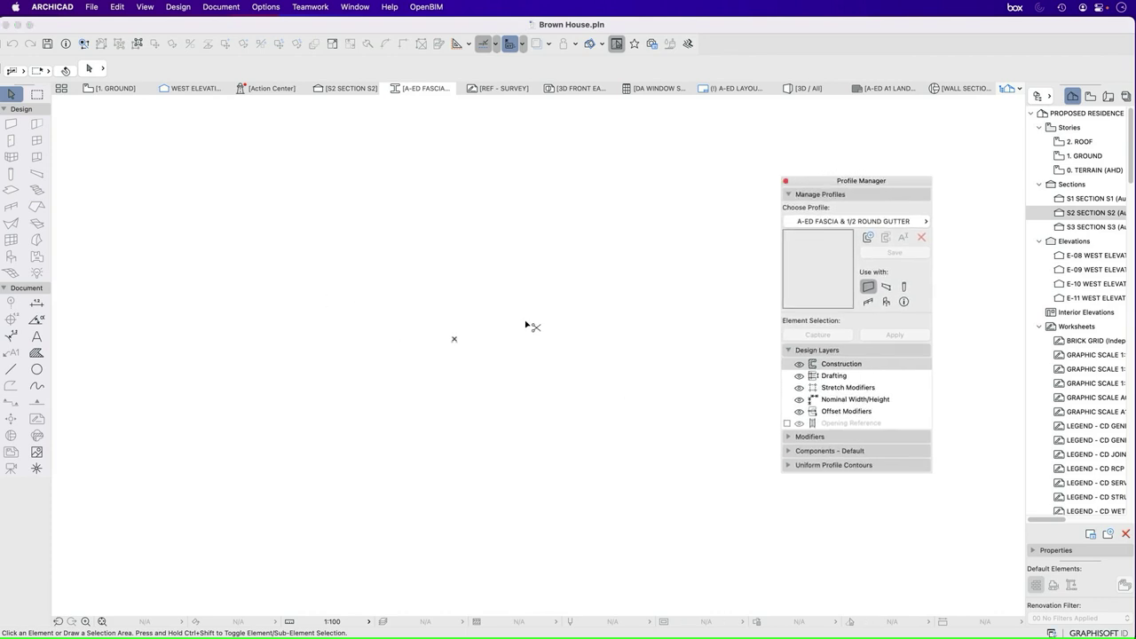
pyautogui.press('super+v')
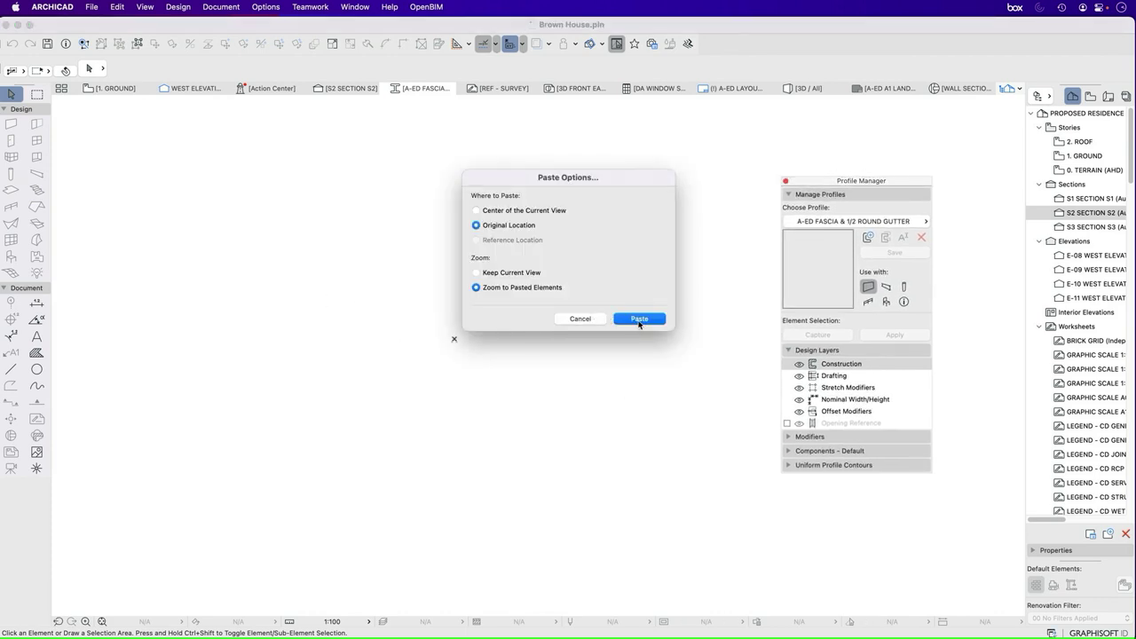
pyautogui.click(501, 211)
pyautogui.click(493, 274)
pyautogui.click(632, 319)
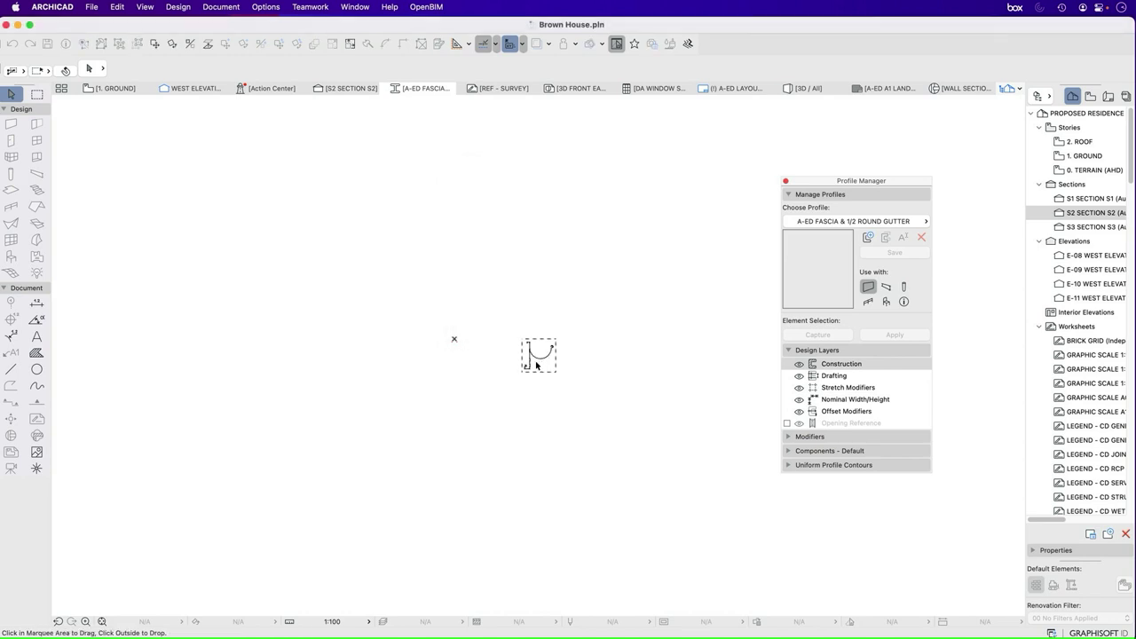
pyautogui.moveTo(538, 363); pyautogui.dragTo(479, 341)
pyautogui.click(512, 400)
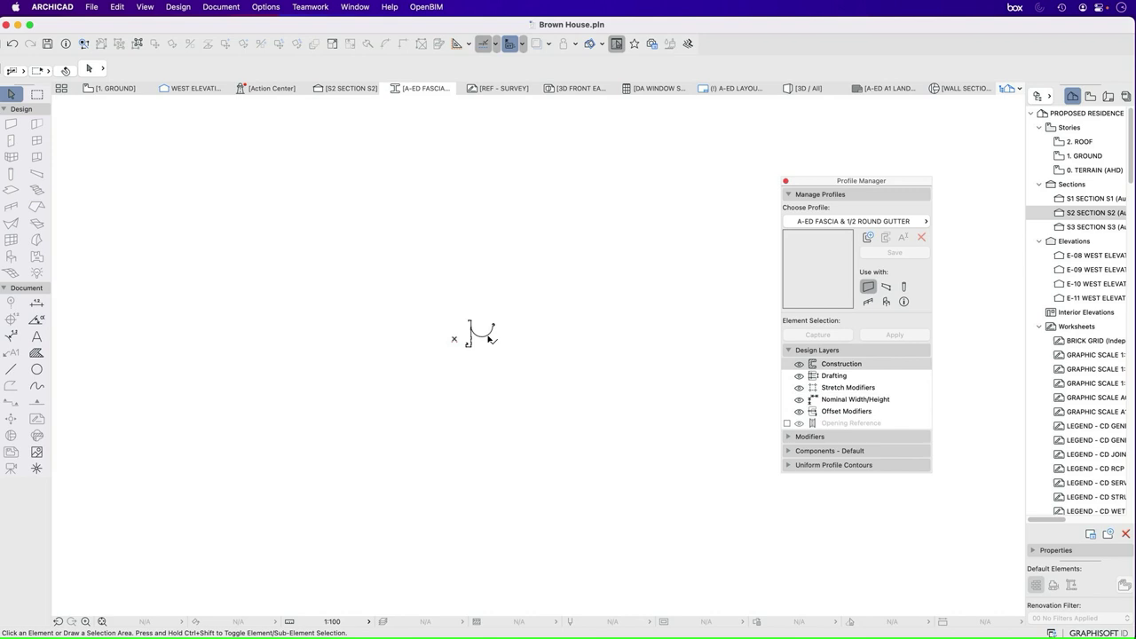
# Step: Examine the pasted gutter and fascia linework in the profile editor, checking individual line segments and the fascia's lower return
pyautogui.scroll(5, 497, 334)
pyautogui.click(475, 344)
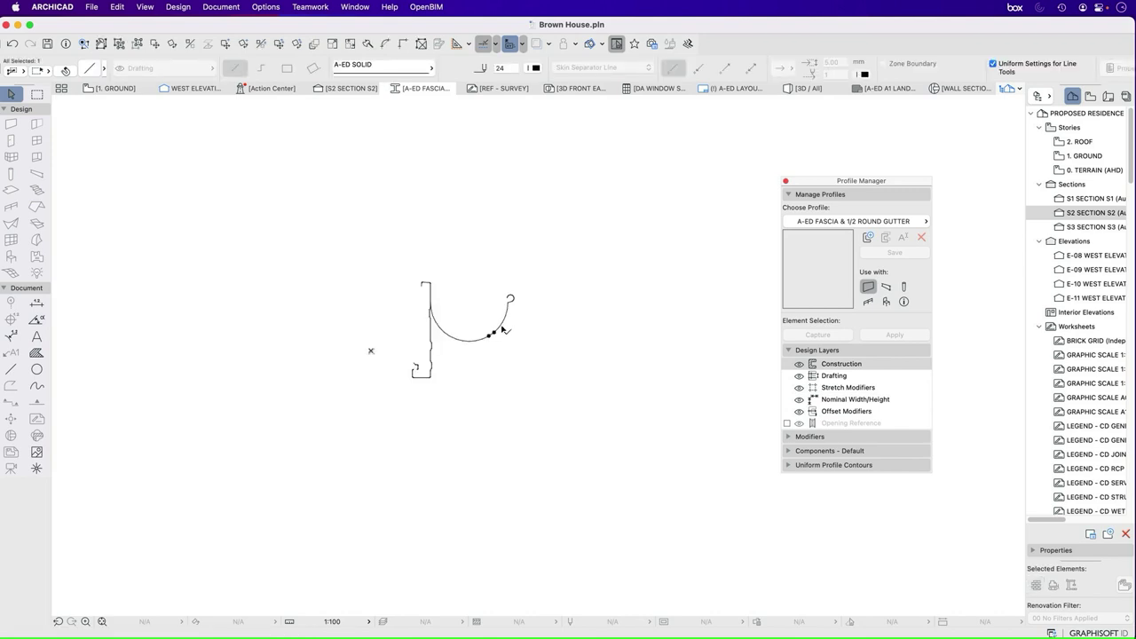
pyautogui.scroll(3, 426, 355)
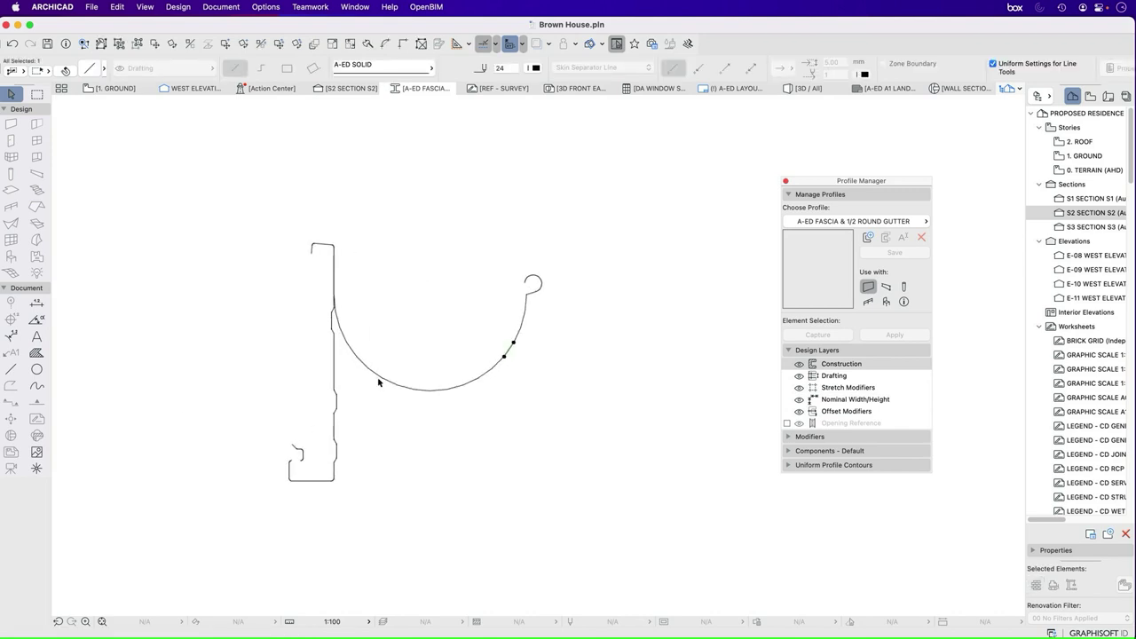
pyautogui.click(353, 432)
pyautogui.scroll(3, 296, 465)
pyautogui.scroll(2, 295, 465)
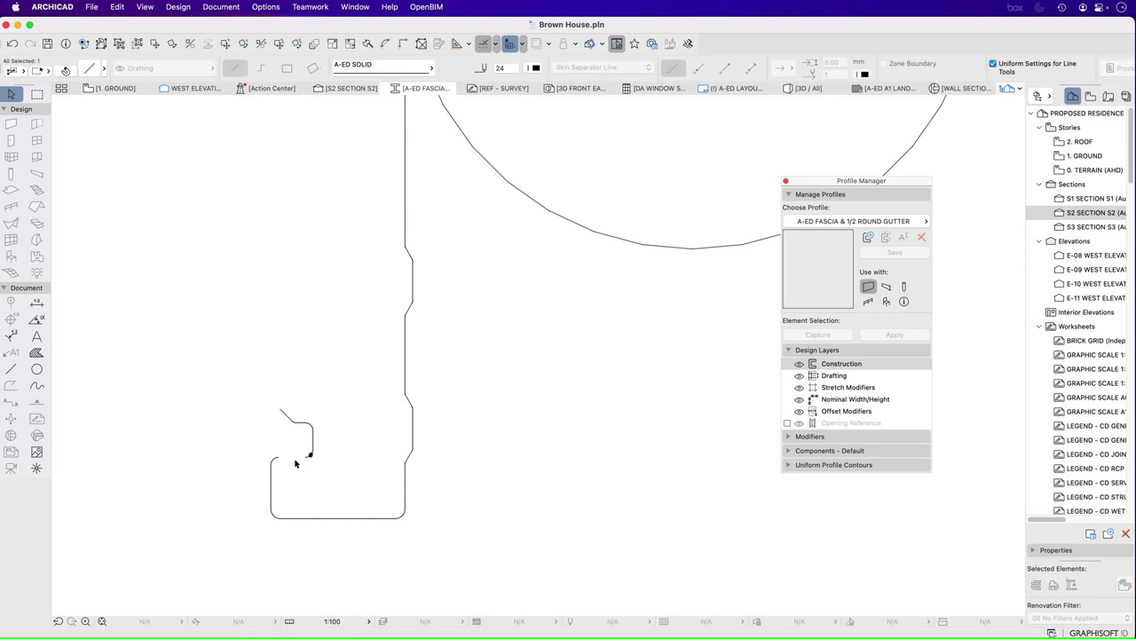
pyautogui.scroll(-5, 324, 466)
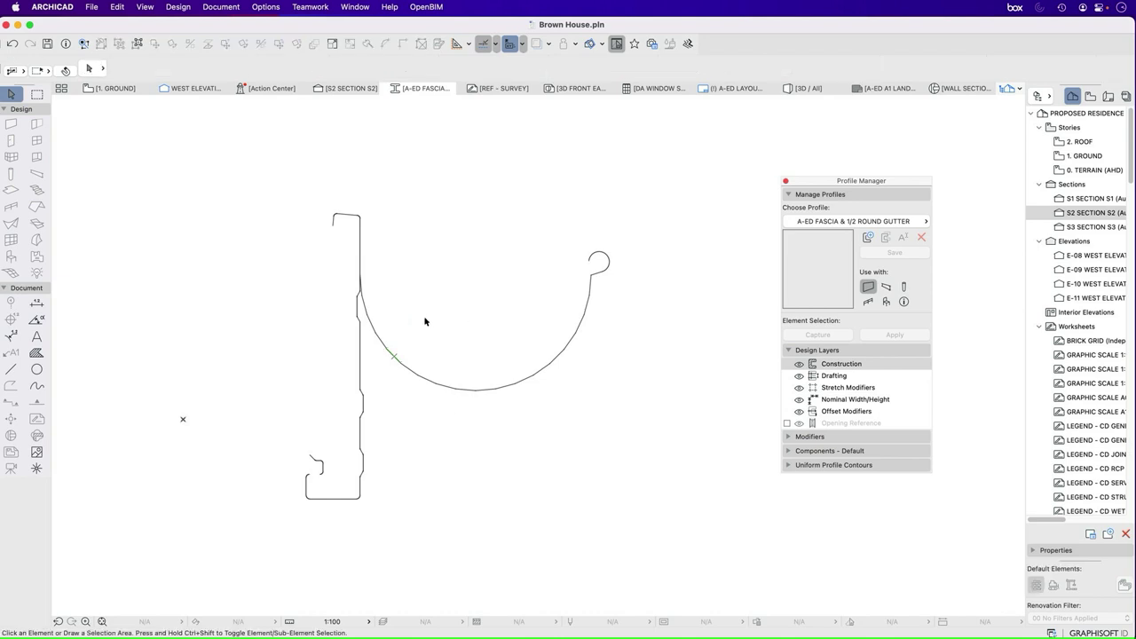
pyautogui.scroll(5, 371, 484)
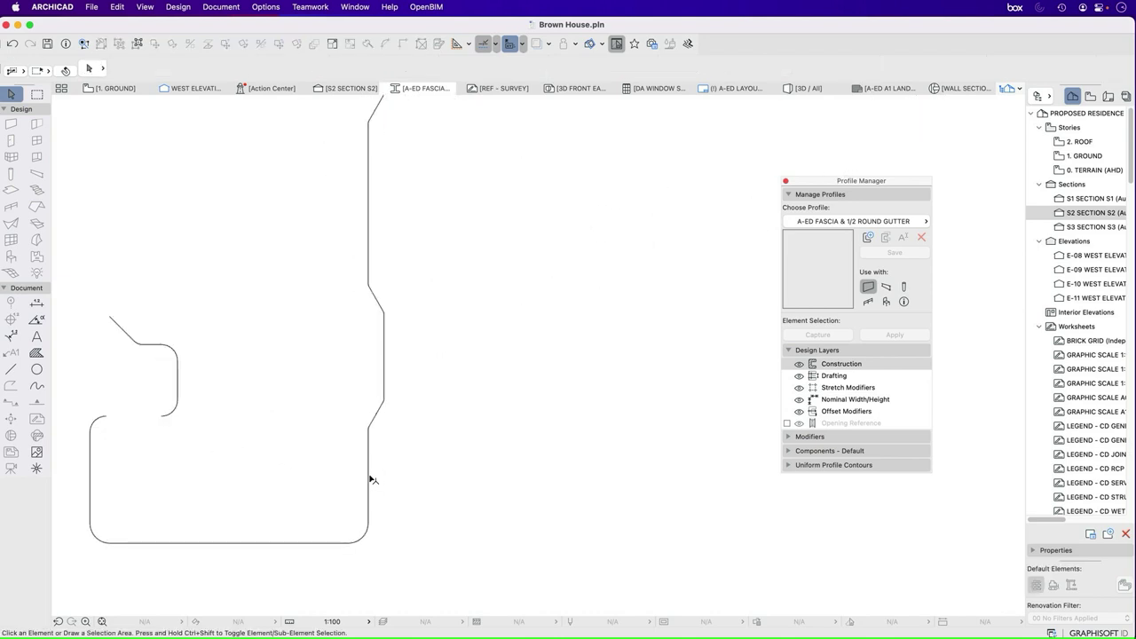
pyautogui.scroll(-3, 396, 503)
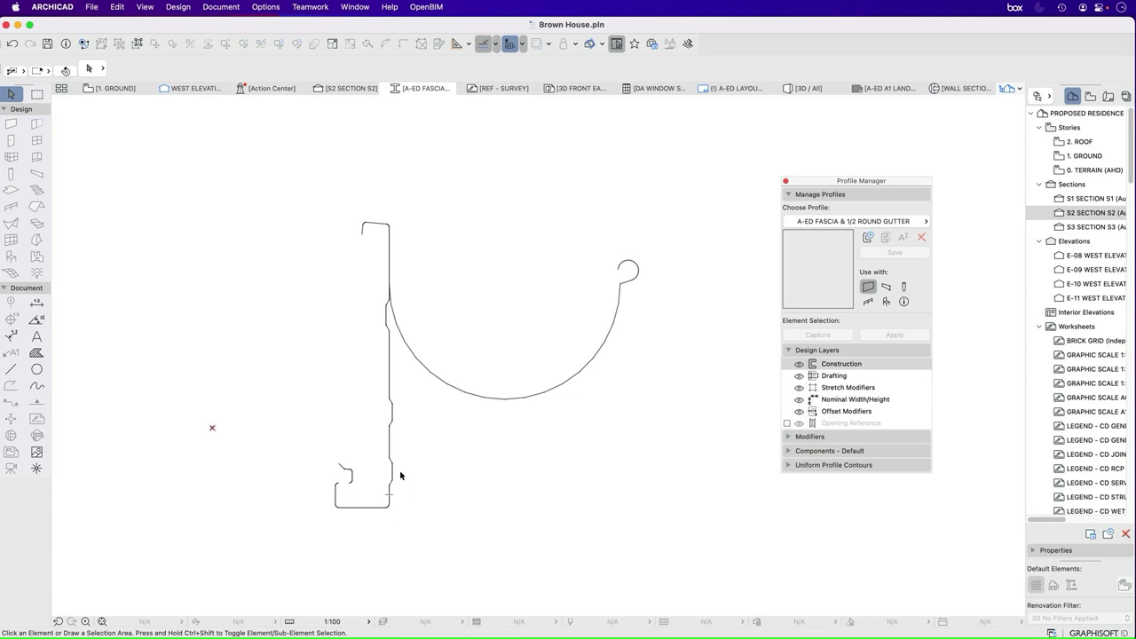
pyautogui.scroll(2, 354, 509)
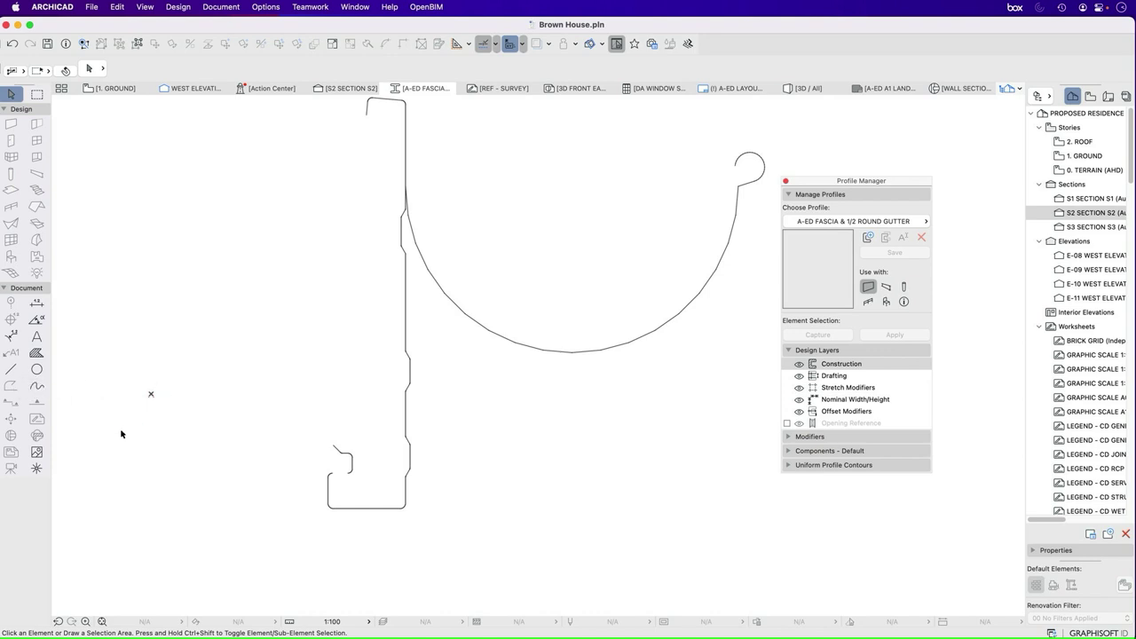
pyautogui.click(349, 456)
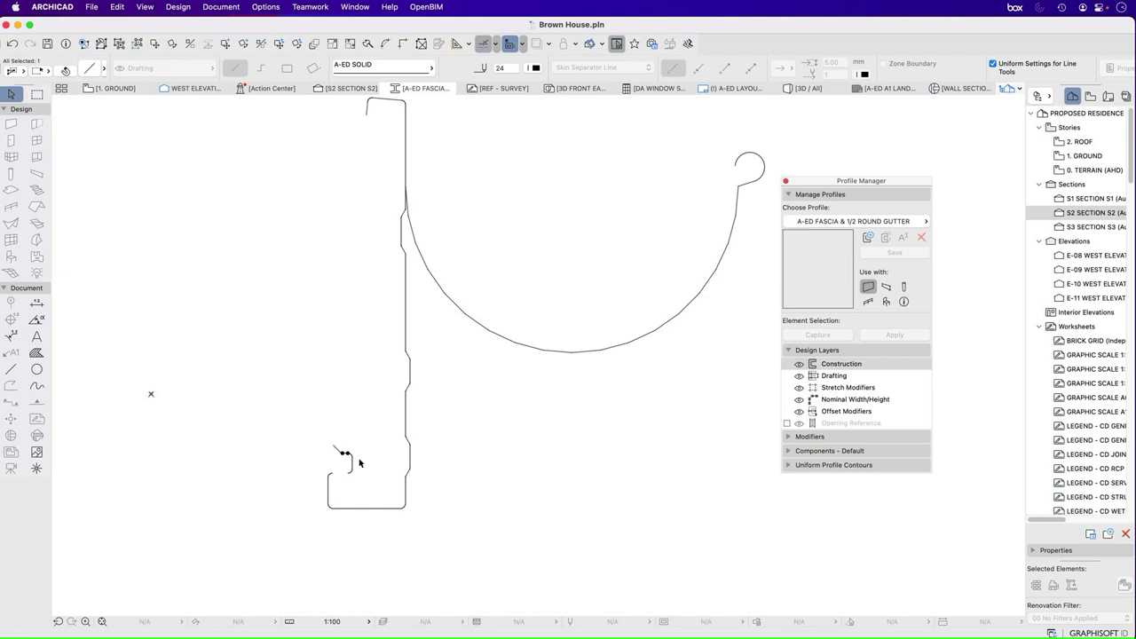
pyautogui.scroll(-3, 385, 464)
pyautogui.click(401, 400)
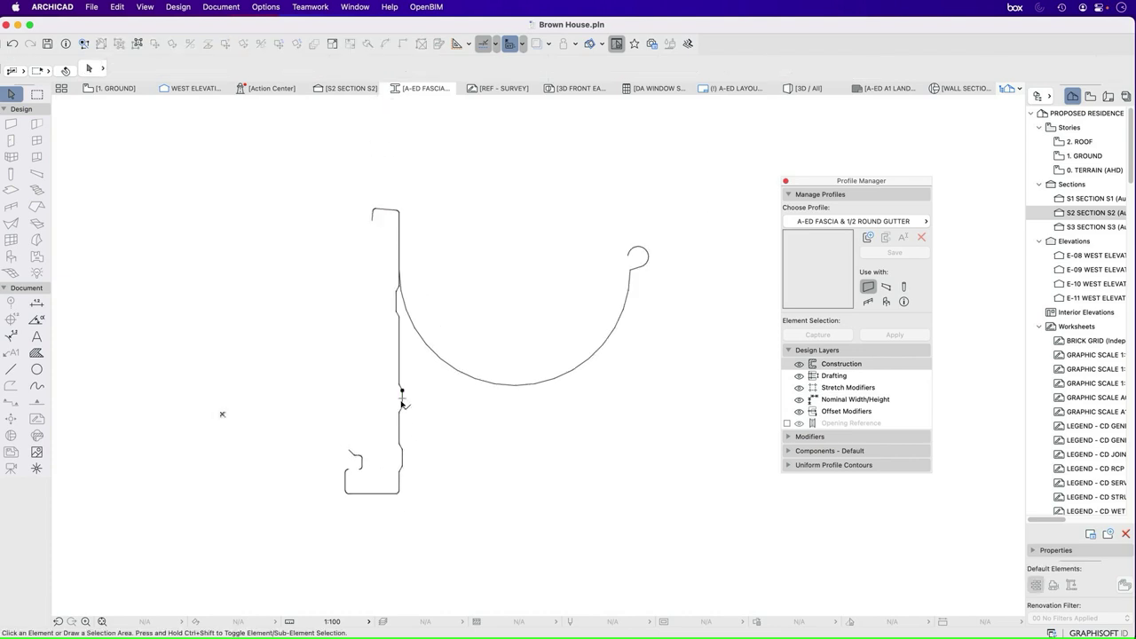
# Step: Draw a line across the gap in the fascia's lower return to join its two rounded corners
pyautogui.press('Escape')
pyautogui.click(10, 371)
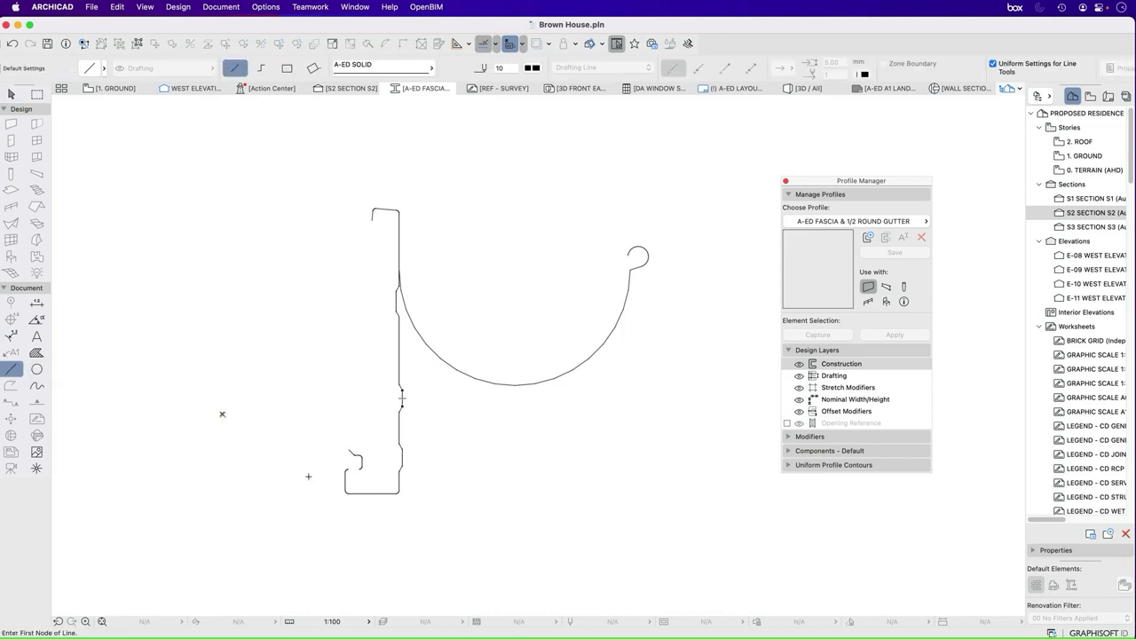
pyautogui.scroll(5, 355, 471)
pyautogui.click(475, 446)
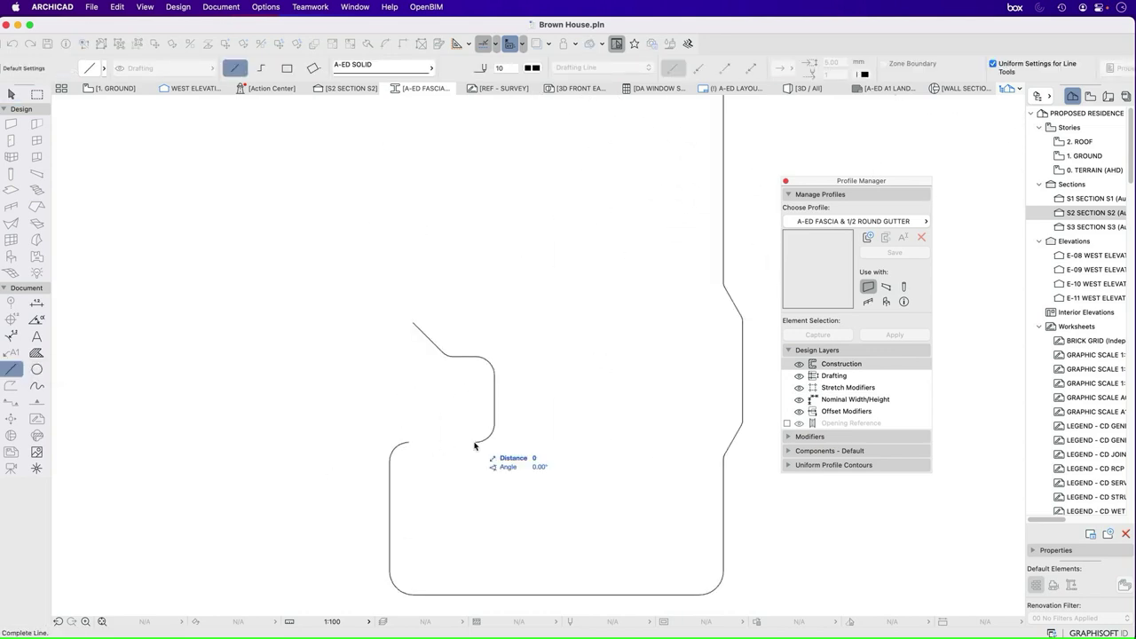
pyautogui.click(410, 441)
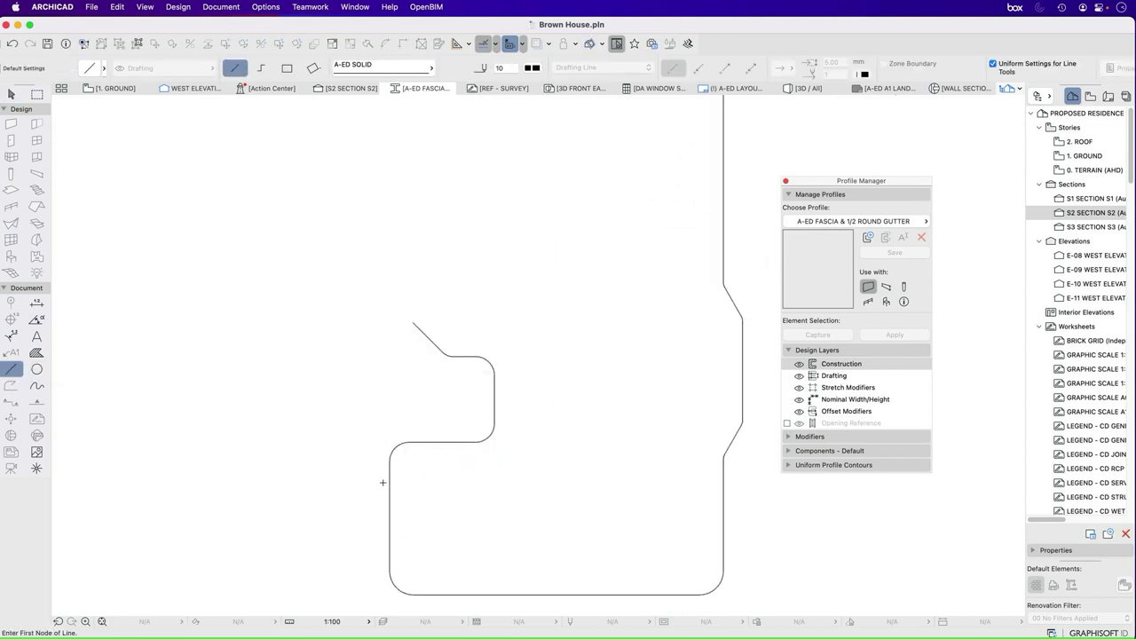
pyautogui.scroll(-5, 384, 482)
pyautogui.press('Escape')
# Step: Select all the gutter's line segments, including the short one touching the fascia, and move them 100 mm horizontally away from the fascia
pyautogui.click(676, 429)
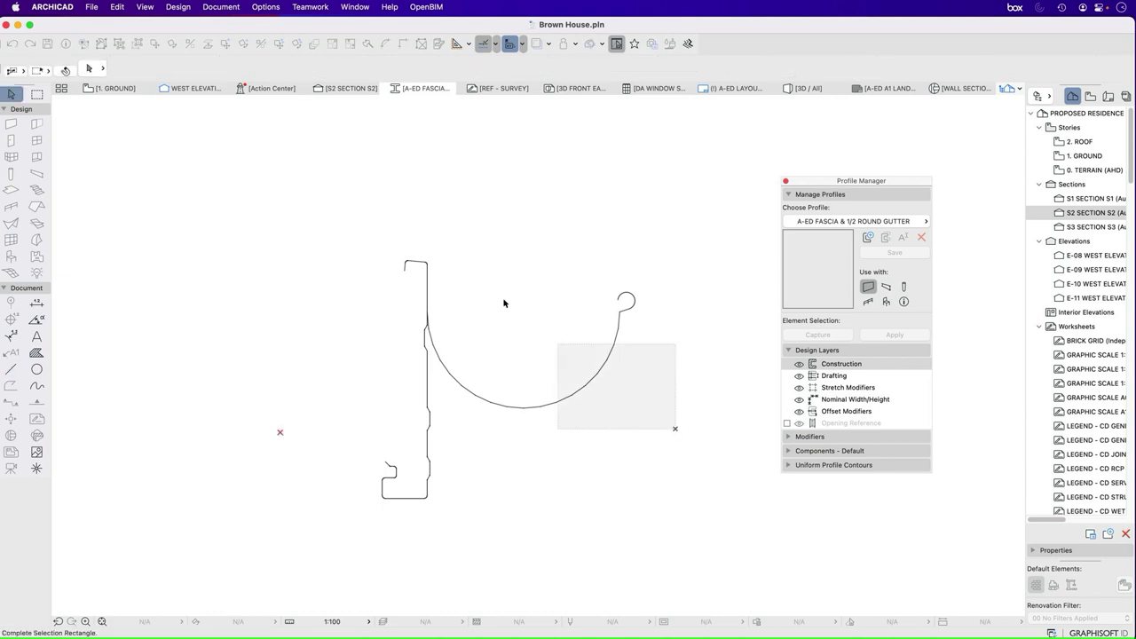
pyautogui.scroll(5, 514, 267)
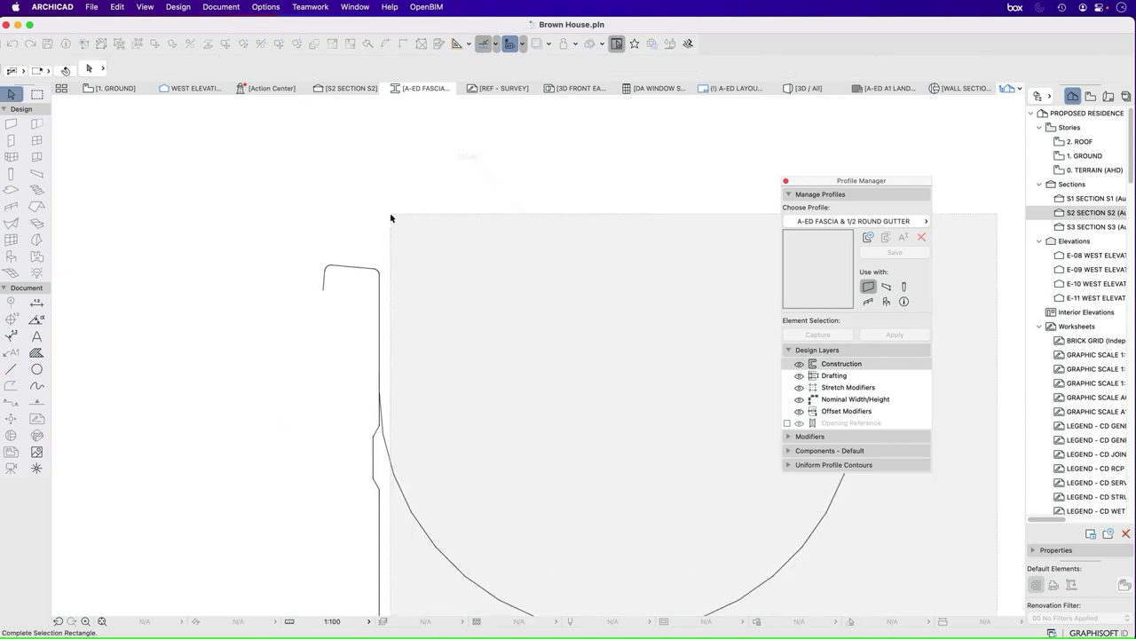
pyautogui.click(387, 211)
pyautogui.scroll(4, 388, 442)
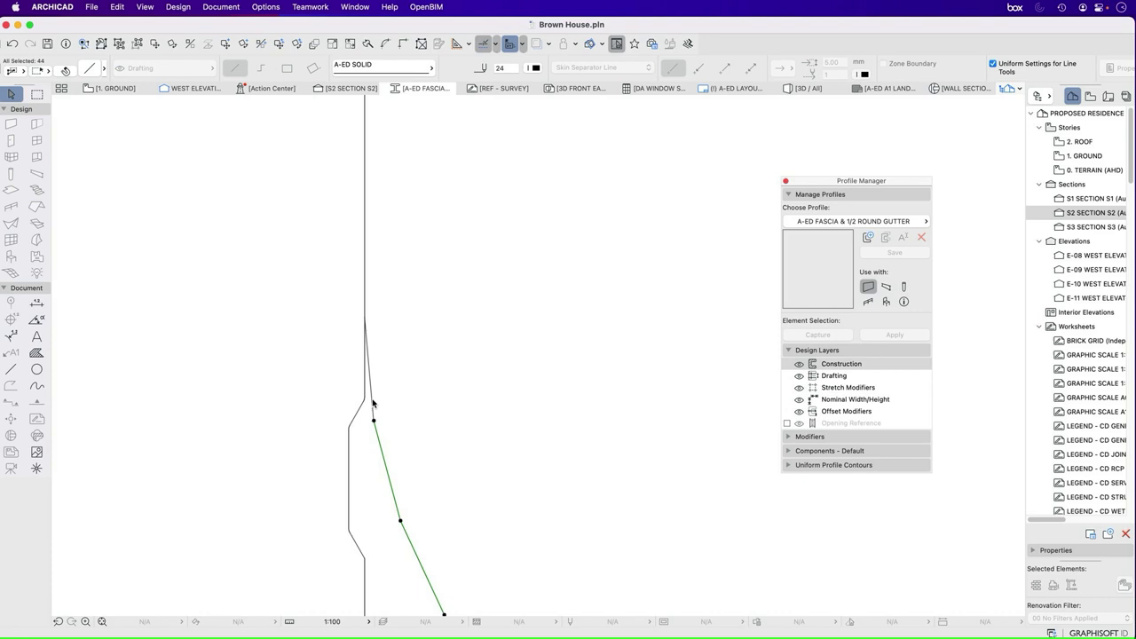
pyautogui.keyDown('shift'); pyautogui.click(371, 399); pyautogui.keyUp('shift')
pyautogui.scroll(-8, 277, 348)
pyautogui.rightClick(321, 324)
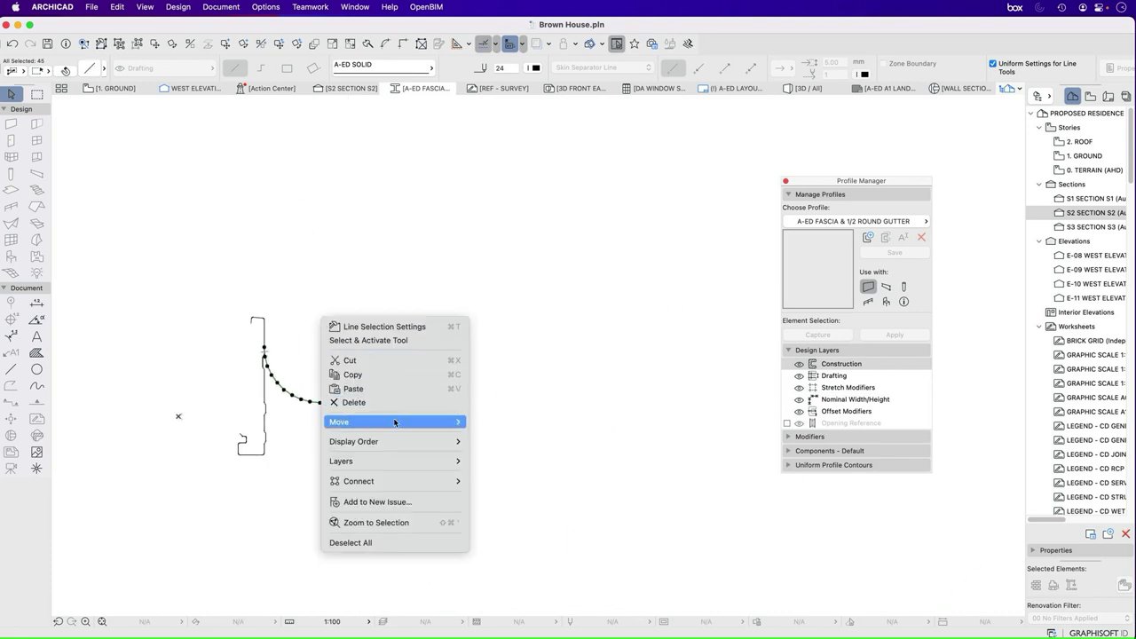
pyautogui.moveTo(393, 421)
pyautogui.click(500, 421)
pyautogui.click(333, 321)
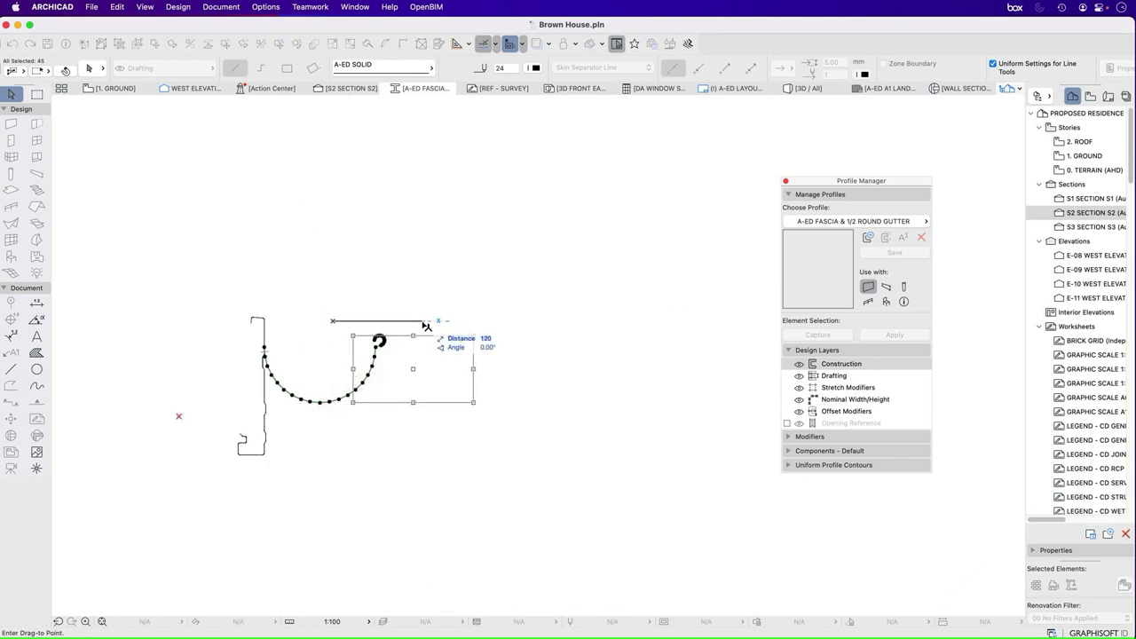
pyautogui.write('100')
pyautogui.press('Return')
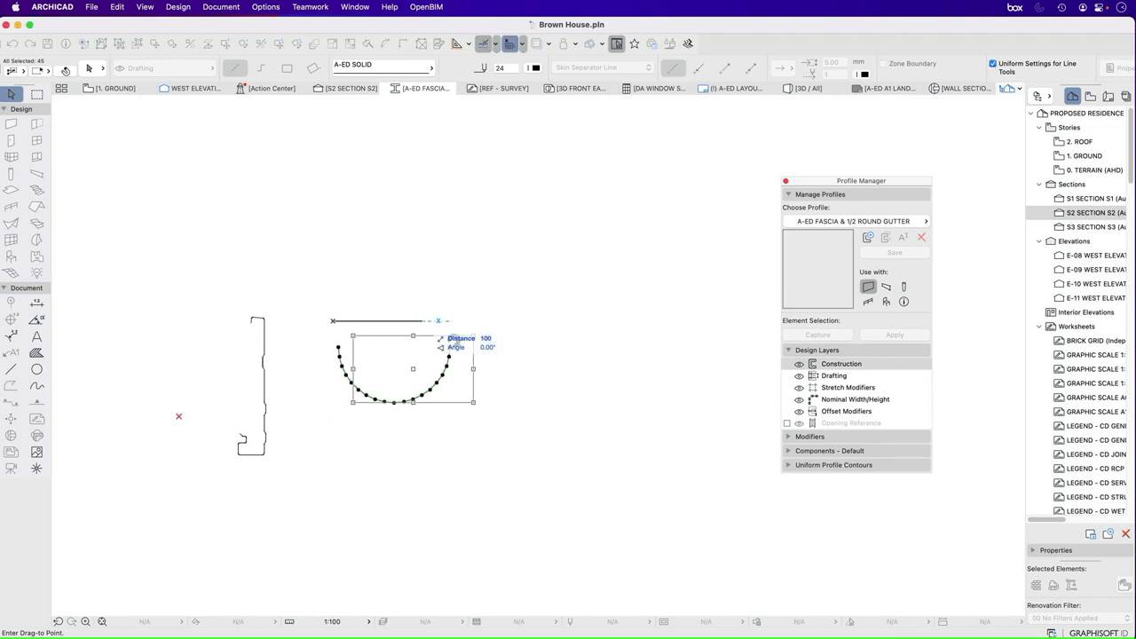
pyautogui.press('Escape')
# Step: Select the entire fascia linework and offset a copy of it 1 mm toward the inside to give the sheet thickness
pyautogui.scroll(3, 255, 394)
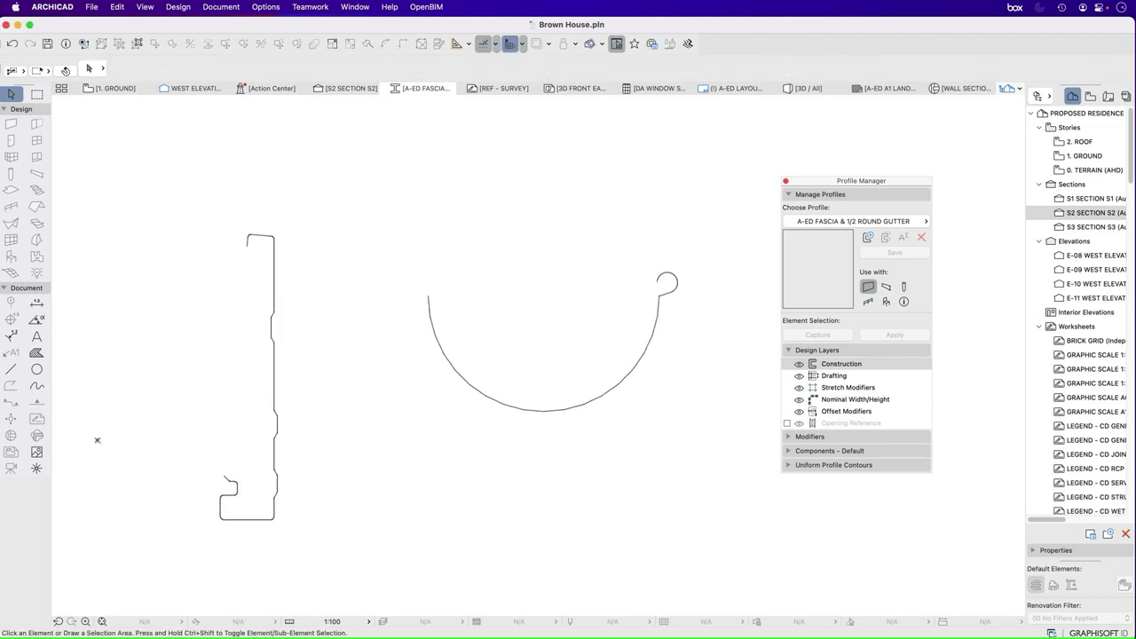
pyautogui.click(273, 377)
pyautogui.press('Escape')
pyautogui.moveTo(186, 199); pyautogui.dragTo(314, 582)
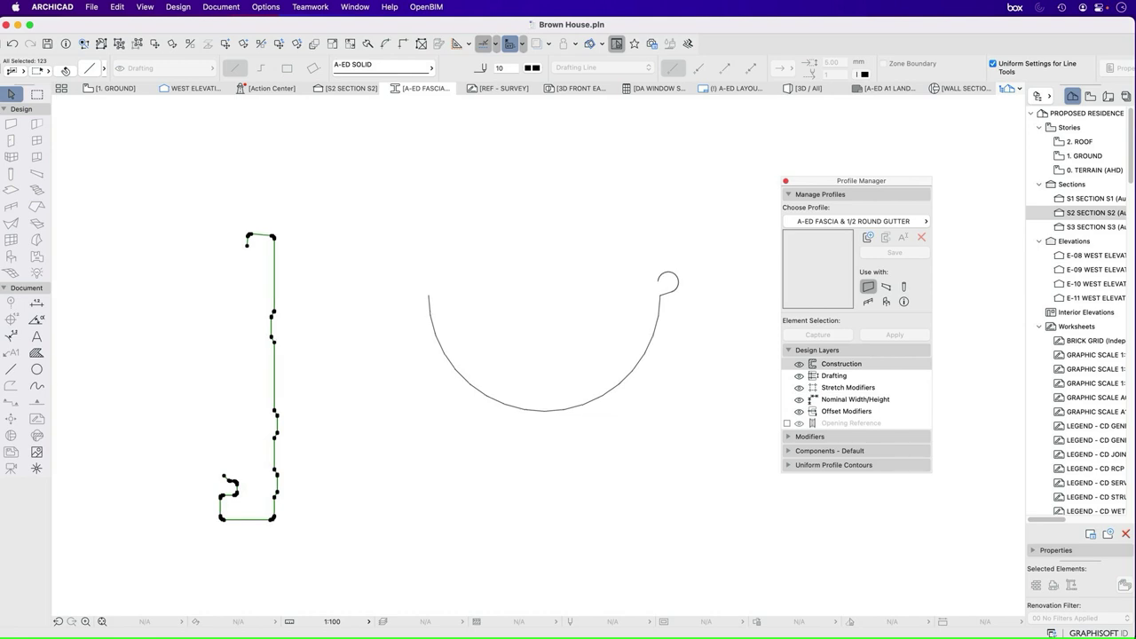
pyautogui.scroll(3, 247, 514)
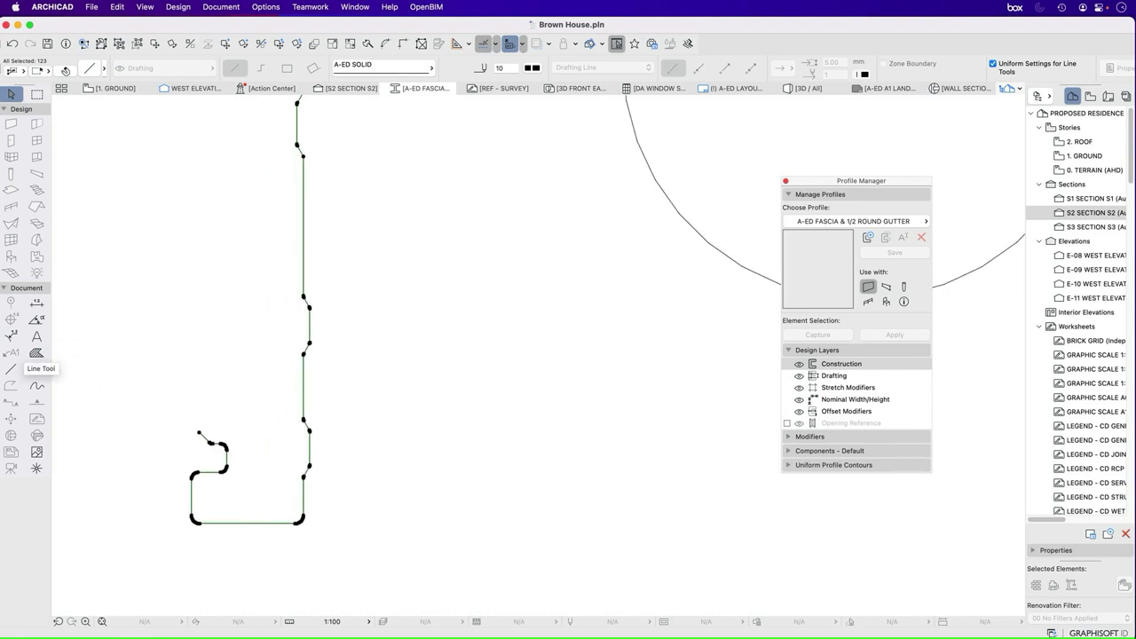
pyautogui.click(11, 370)
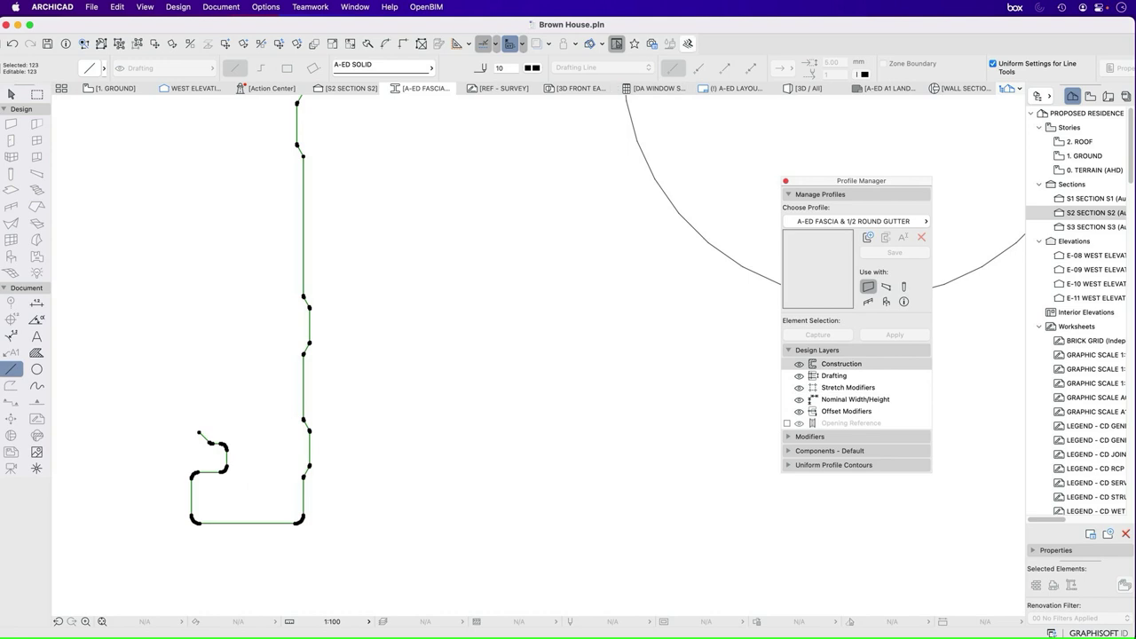
pyautogui.click(687, 44)
pyautogui.click(303, 376)
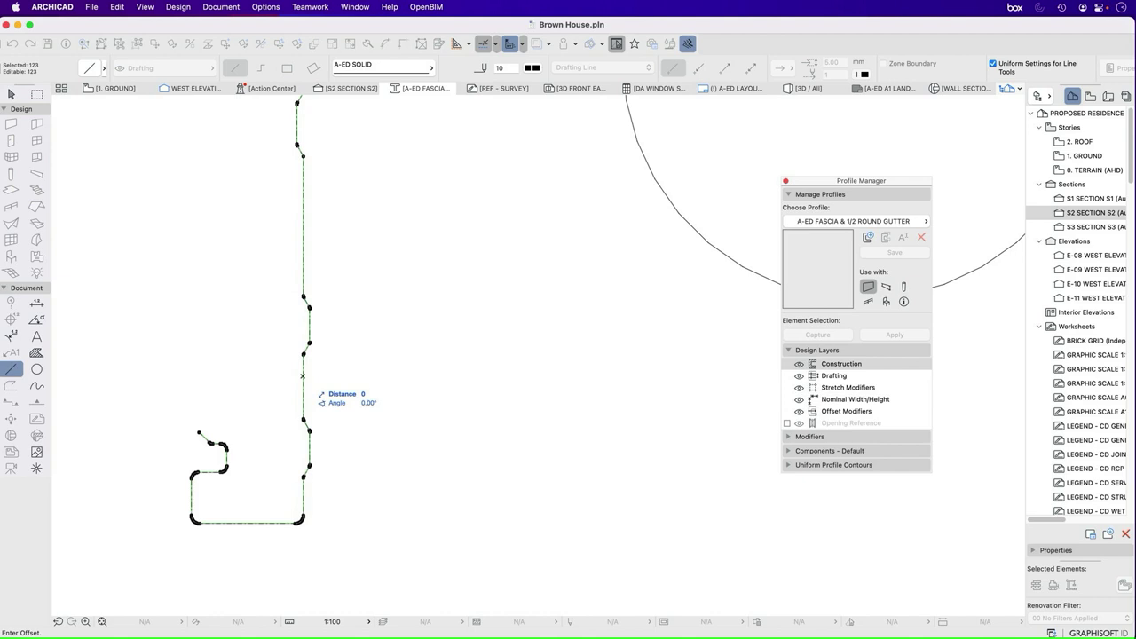
pyautogui.scroll(3, 302, 376)
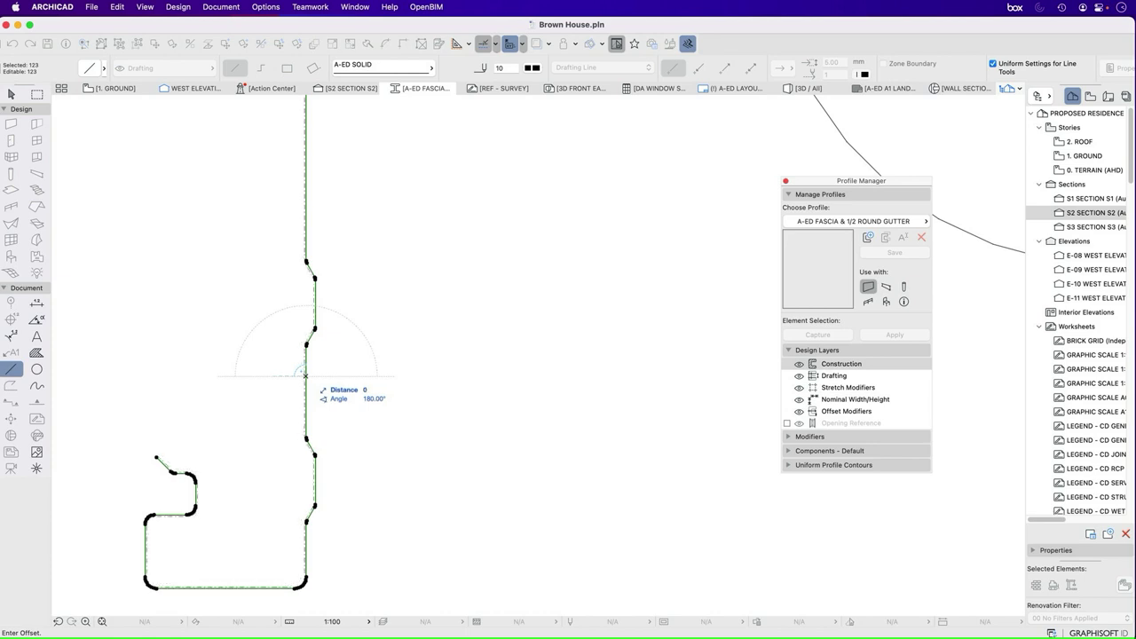
pyautogui.scroll(2, 304, 375)
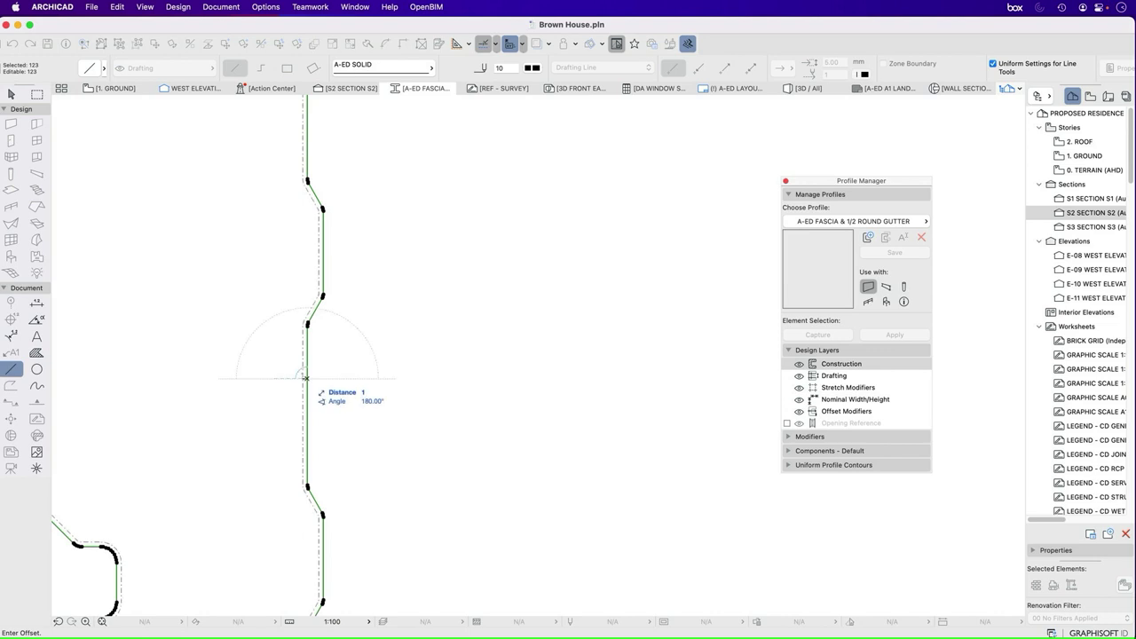
pyautogui.write('1')
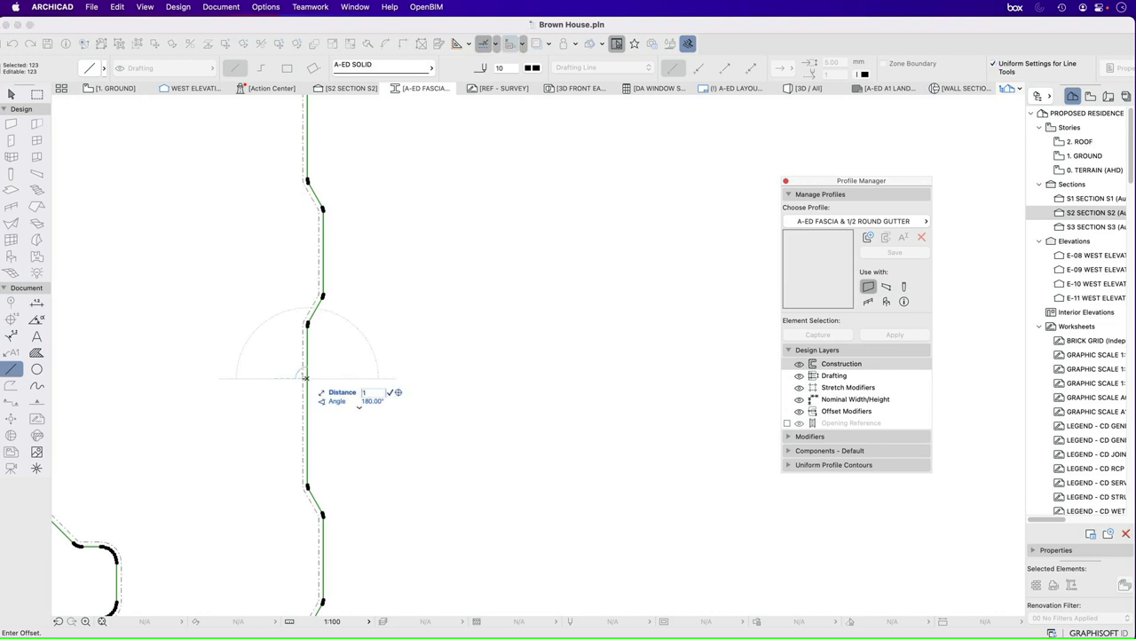
pyautogui.press('Return')
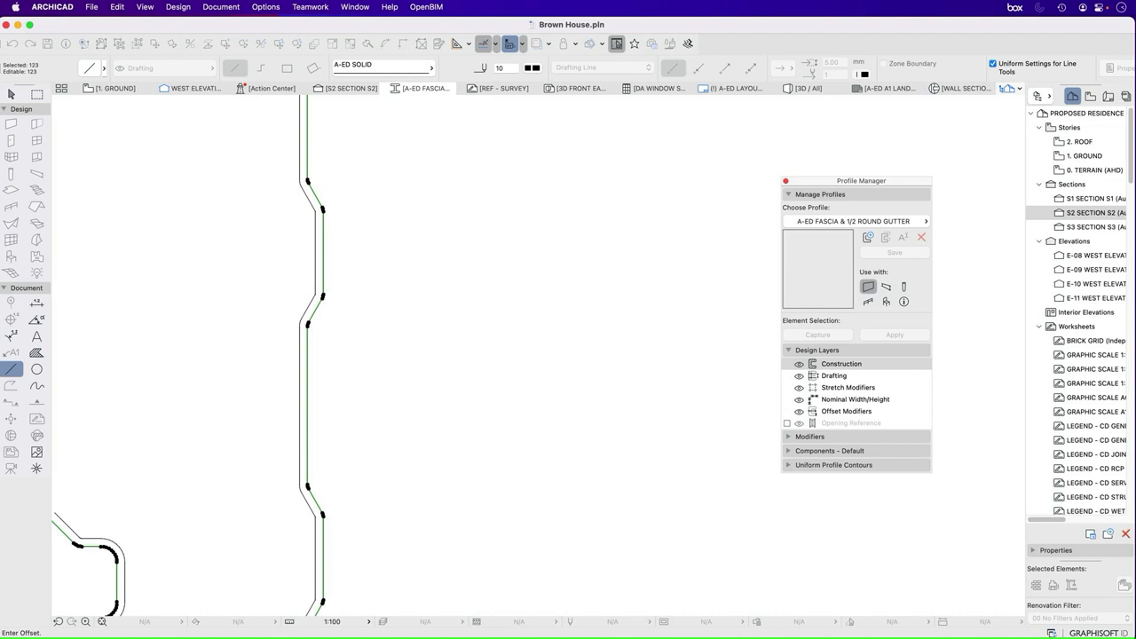
pyautogui.scroll(-3, 321, 390)
pyautogui.scroll(-2, 305, 379)
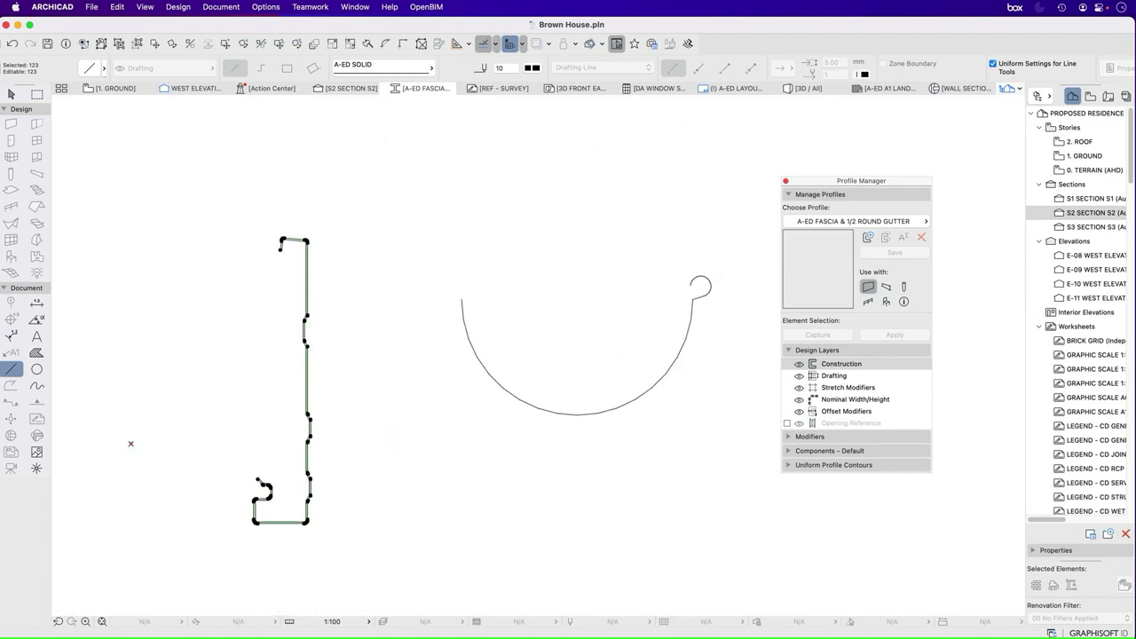
pyautogui.press('Escape')
pyautogui.scroll(1, 315, 494)
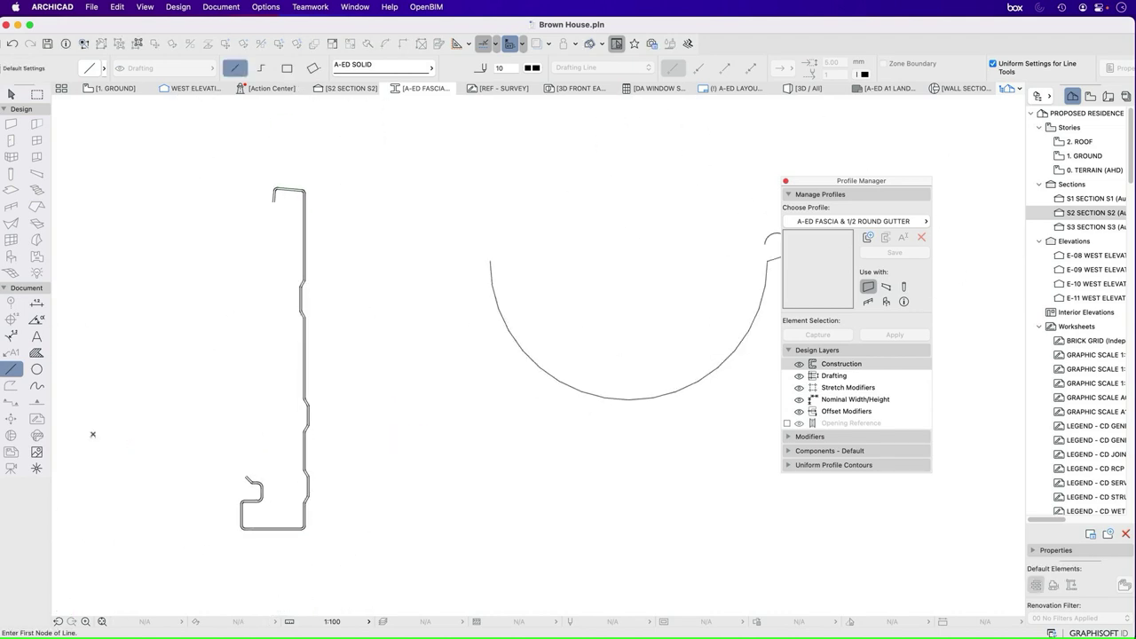
# Step: Close the open ends of the doubled fascia outline with short end lines at the upper hook and lower lip
pyautogui.scroll(3, 241, 484)
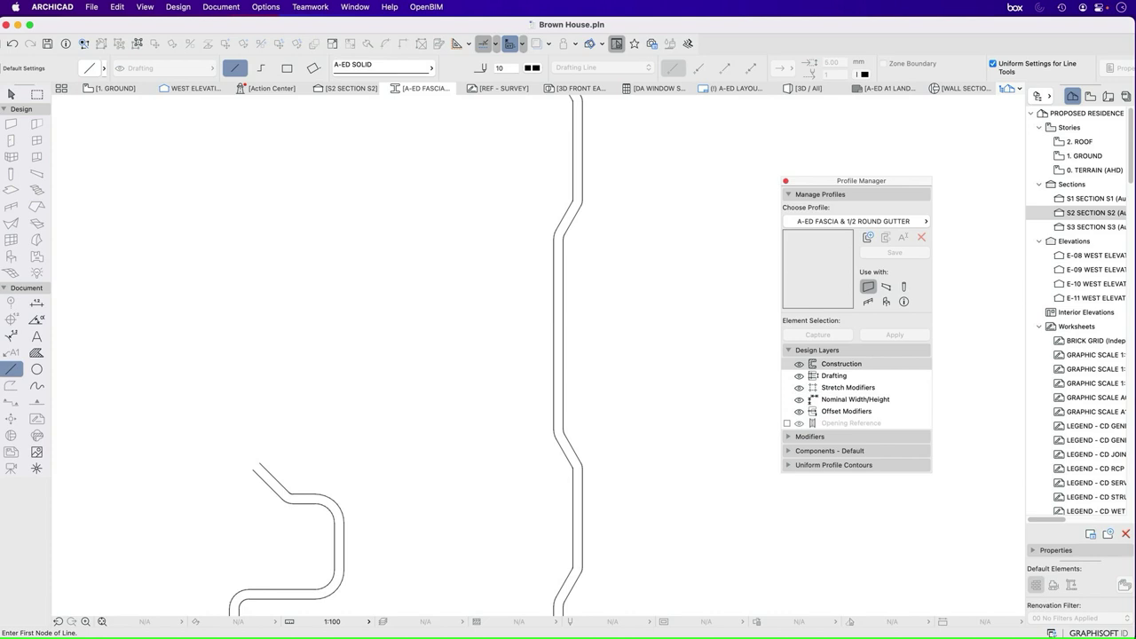
pyautogui.scroll(-5, 258, 480)
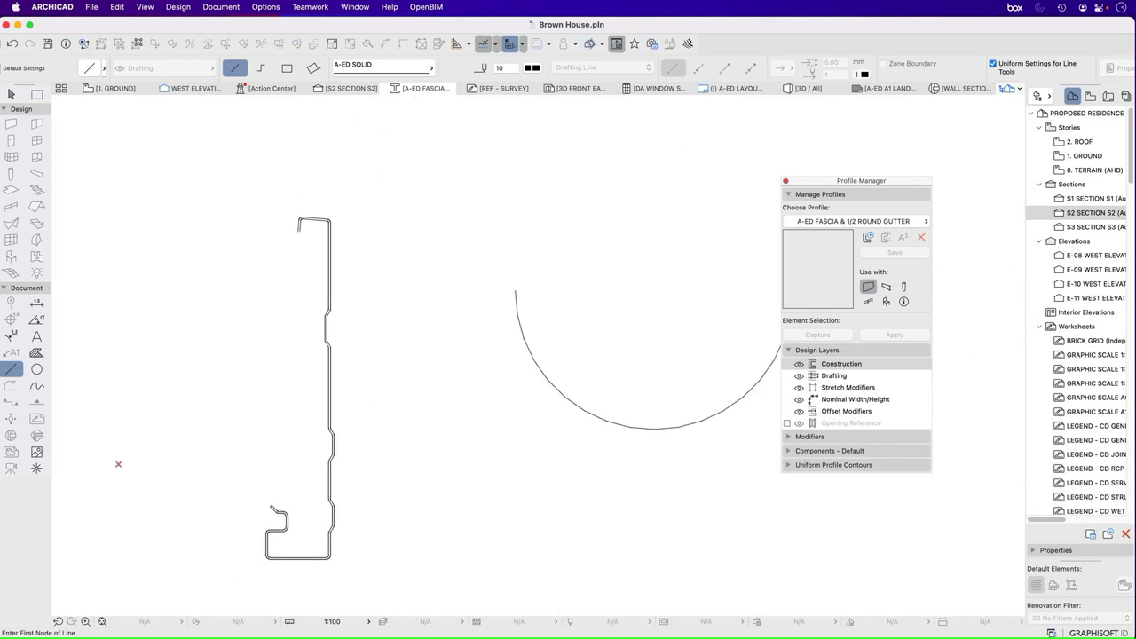
pyautogui.scroll(5, 300, 229)
pyautogui.click(291, 258)
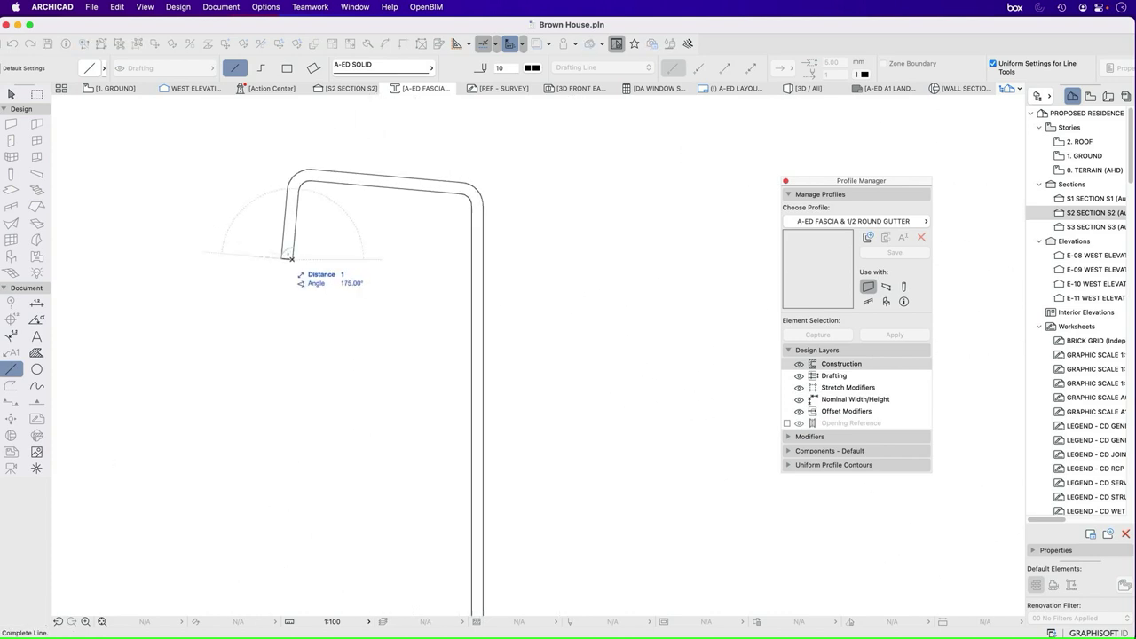
pyautogui.click(281, 259)
pyautogui.scroll(-5, 271, 264)
# Step: Start a construction fill and set its building material to A-ED STEEL
pyautogui.press('f')
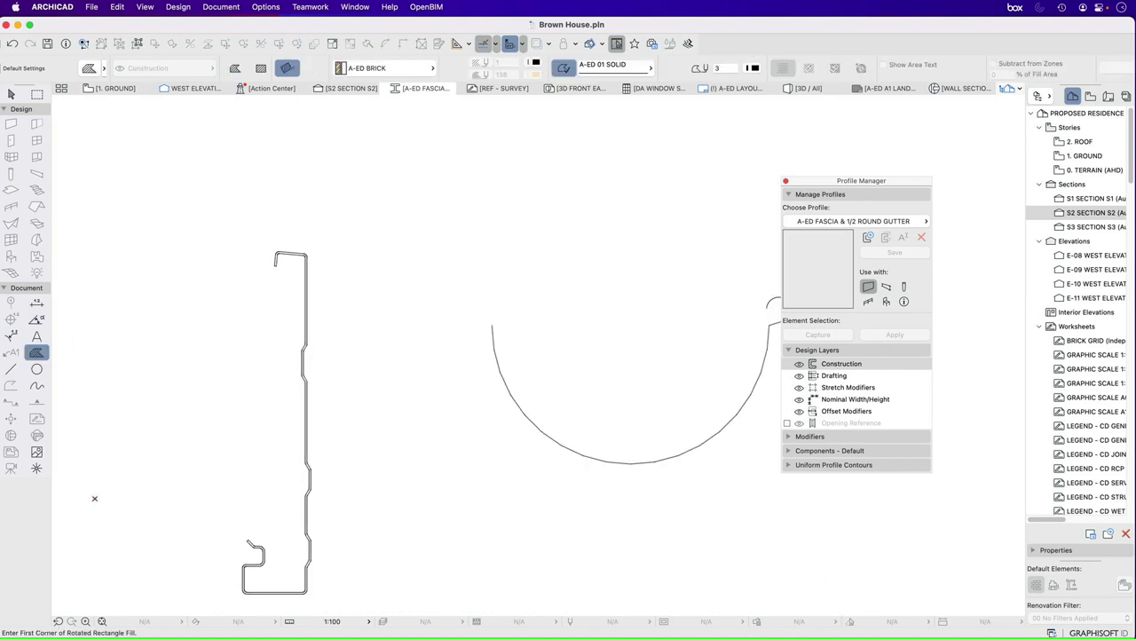
pyautogui.click(381, 68)
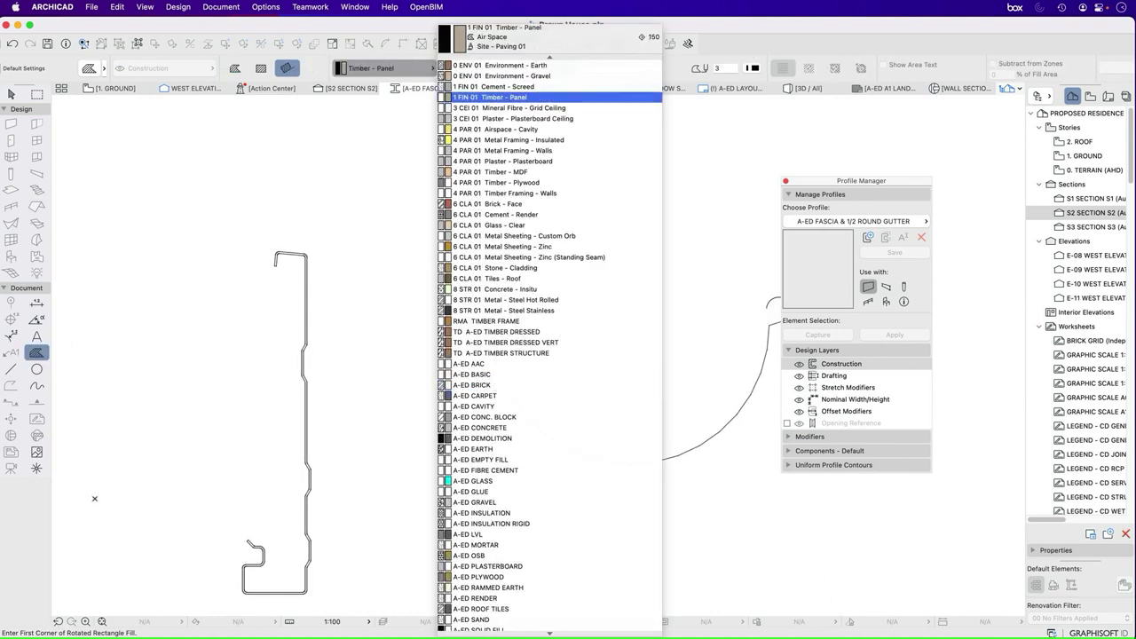
pyautogui.scroll(-3, 549, 224)
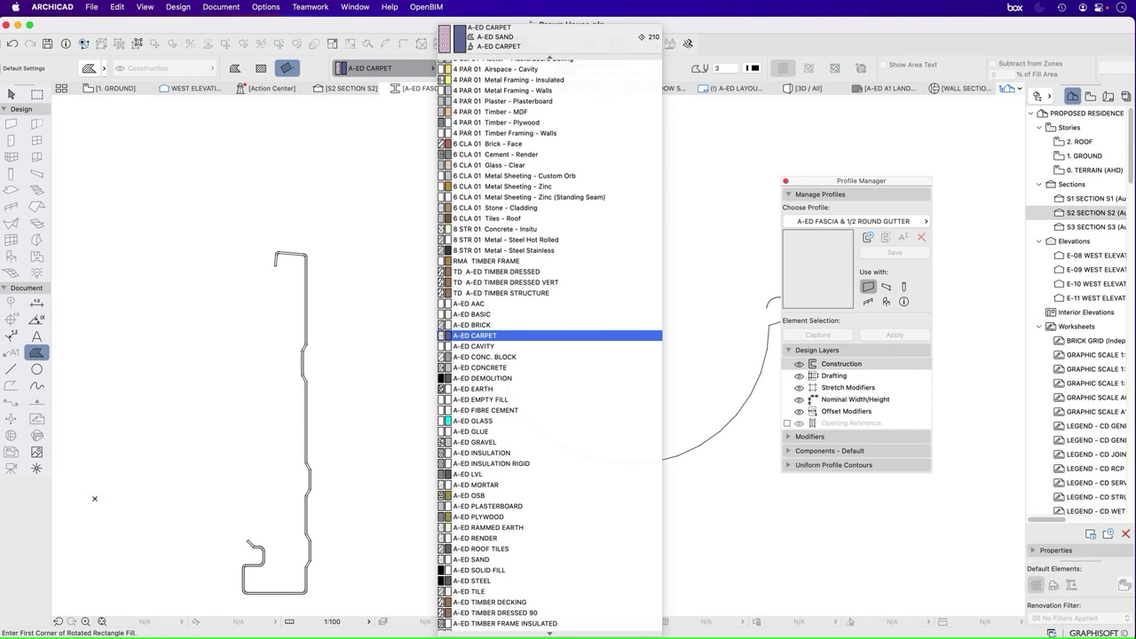
pyautogui.click(472, 580)
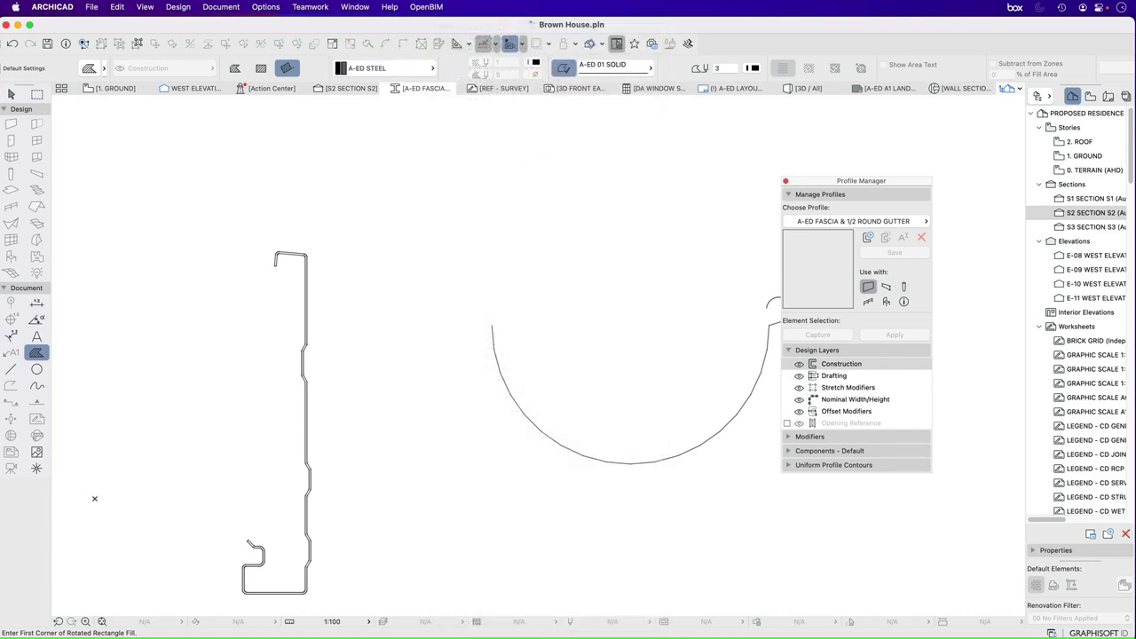
# Step: Try to fill the closed fascia outline with A-ED STEEL using the Magic Wand, and undo the fill
pyautogui.scroll(5, 294, 255)
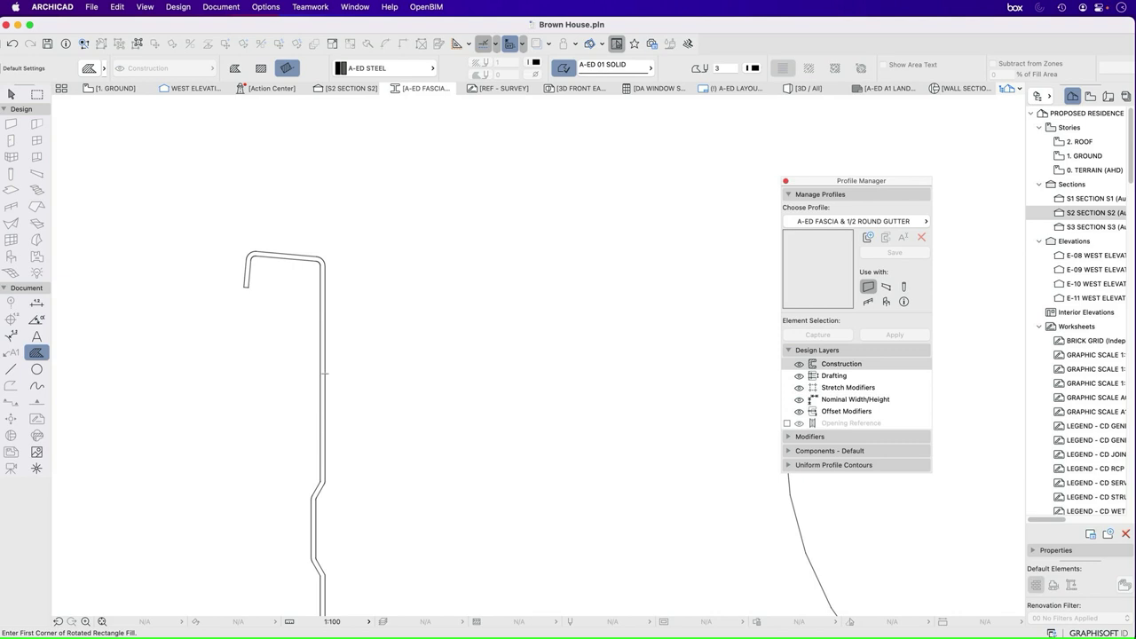
pyautogui.scroll(3, 325, 374)
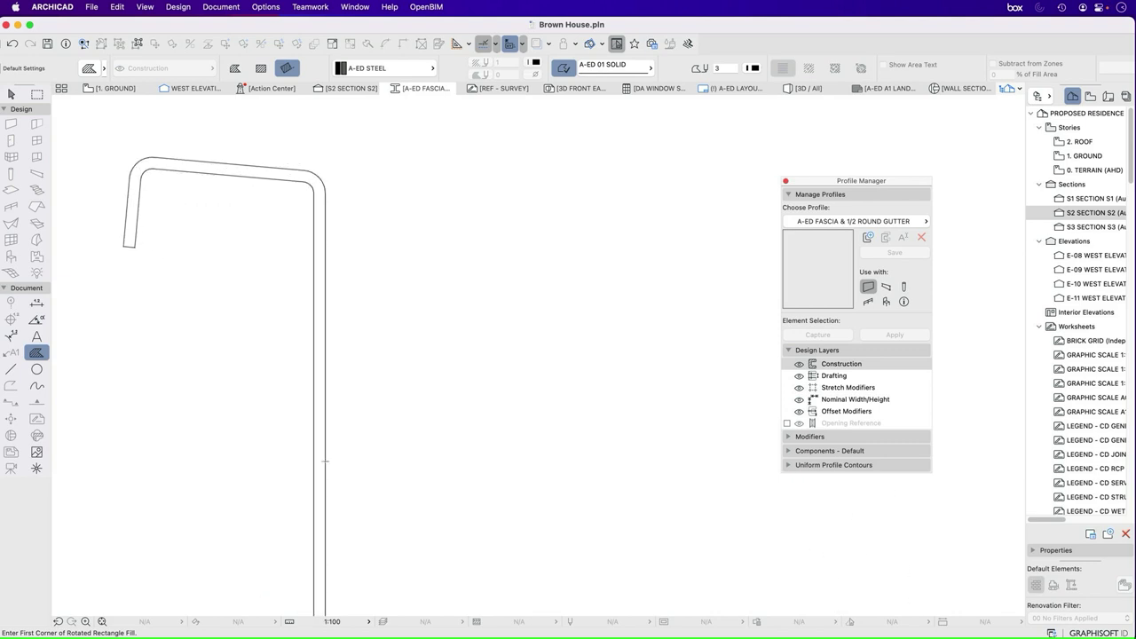
pyautogui.scroll(-5, 325, 462)
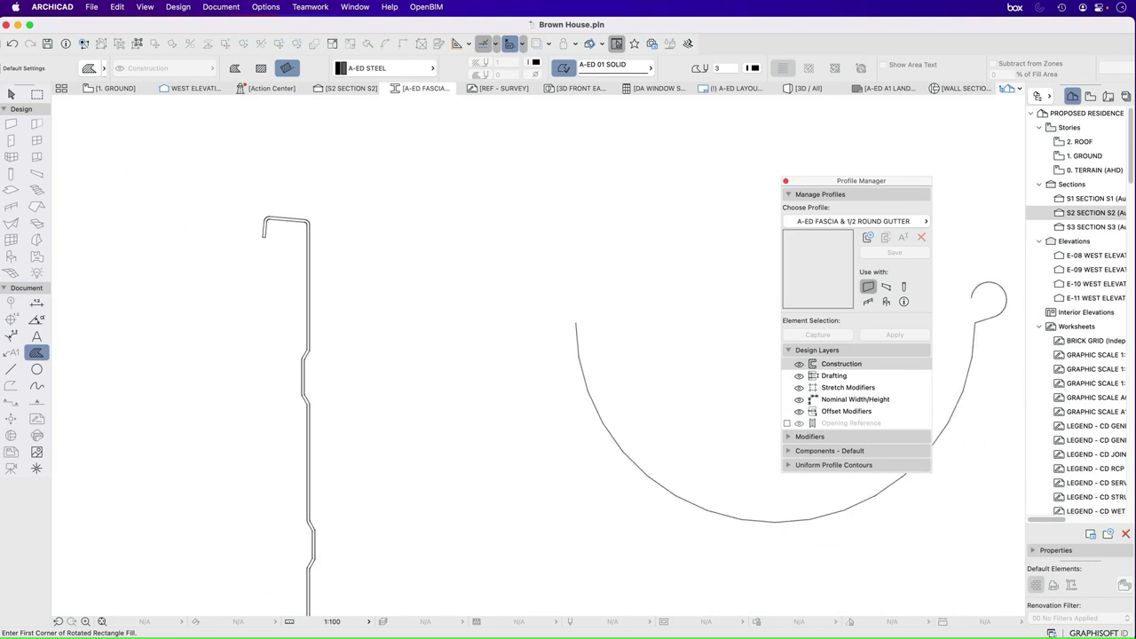
pyautogui.scroll(-3, 309, 462)
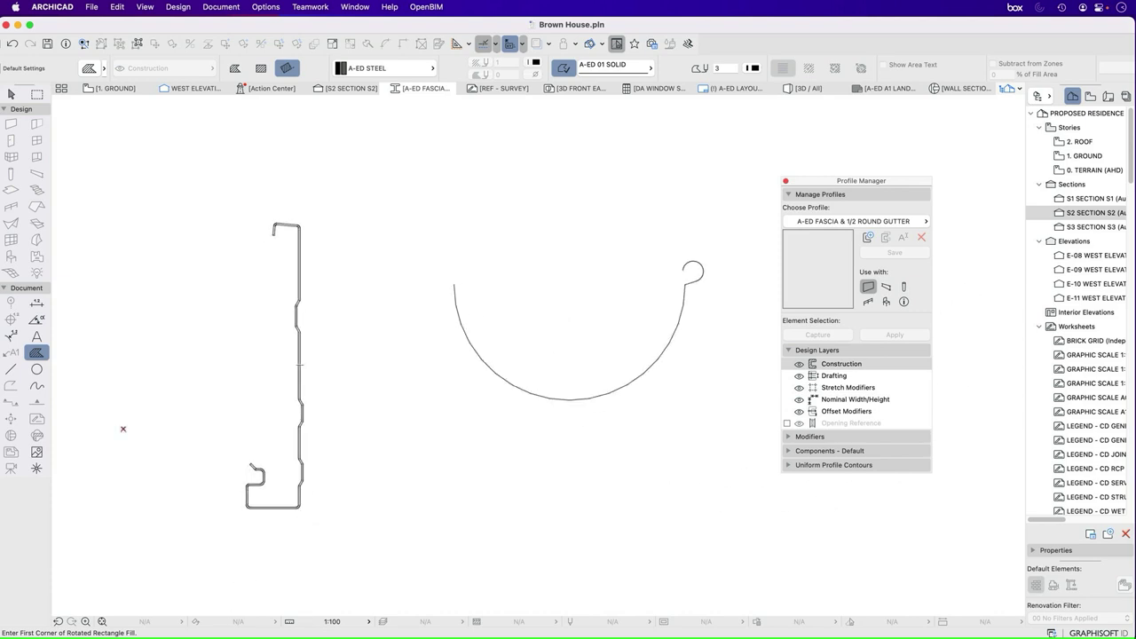
pyautogui.scroll(5, 300, 364)
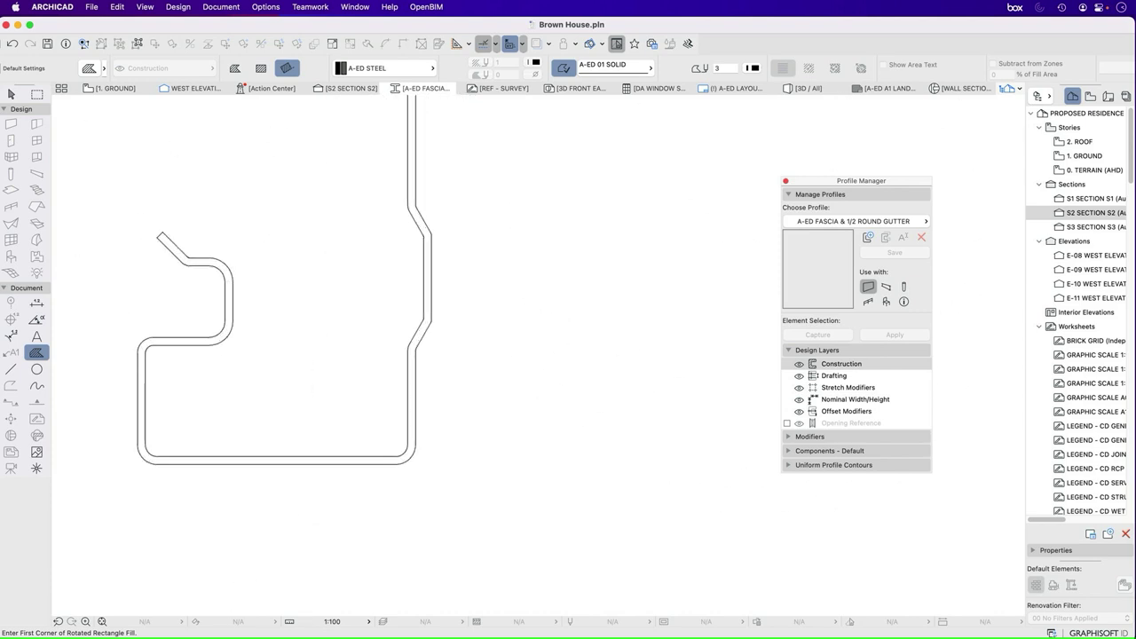
pyautogui.scroll(3, 250, 465)
pyautogui.press('space')
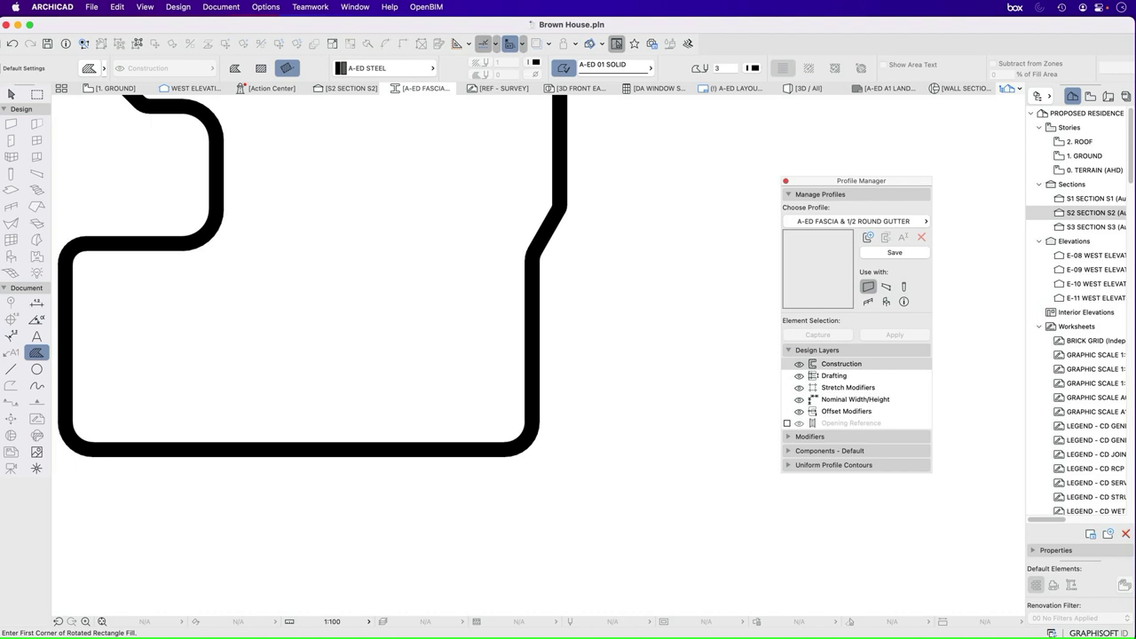
pyautogui.scroll(-8, 277, 426)
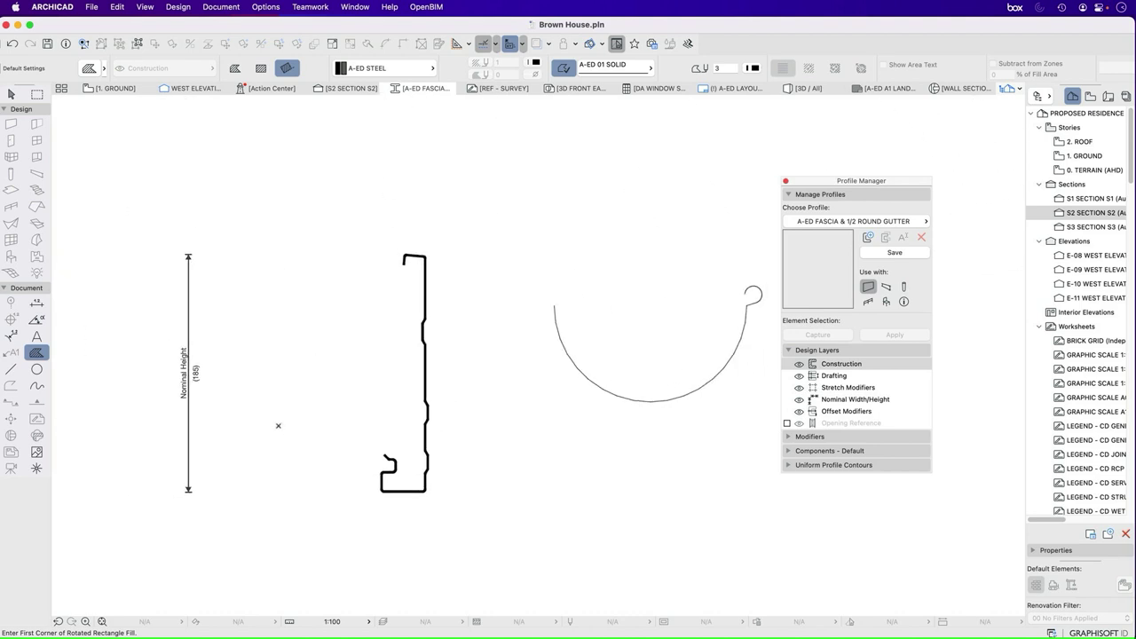
pyautogui.press('super+z')
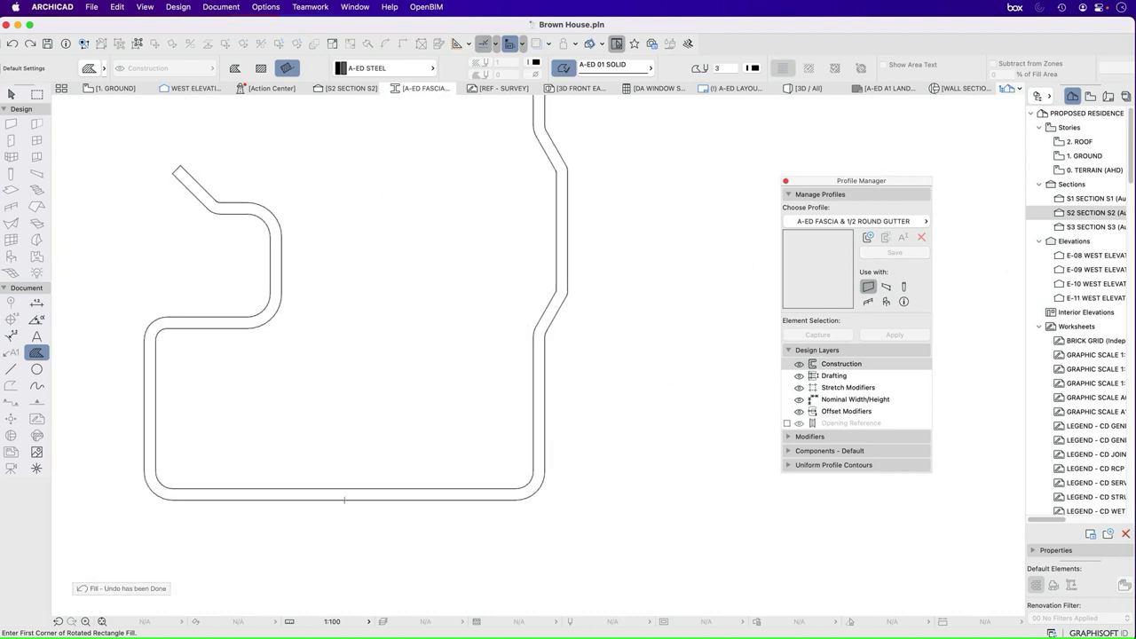
# Step: Restore the undone A-ED STEEL fill inside the fascia outline and leave the Fill tool
pyautogui.press('super+shift+z')
pyautogui.scroll(-6, 345, 499)
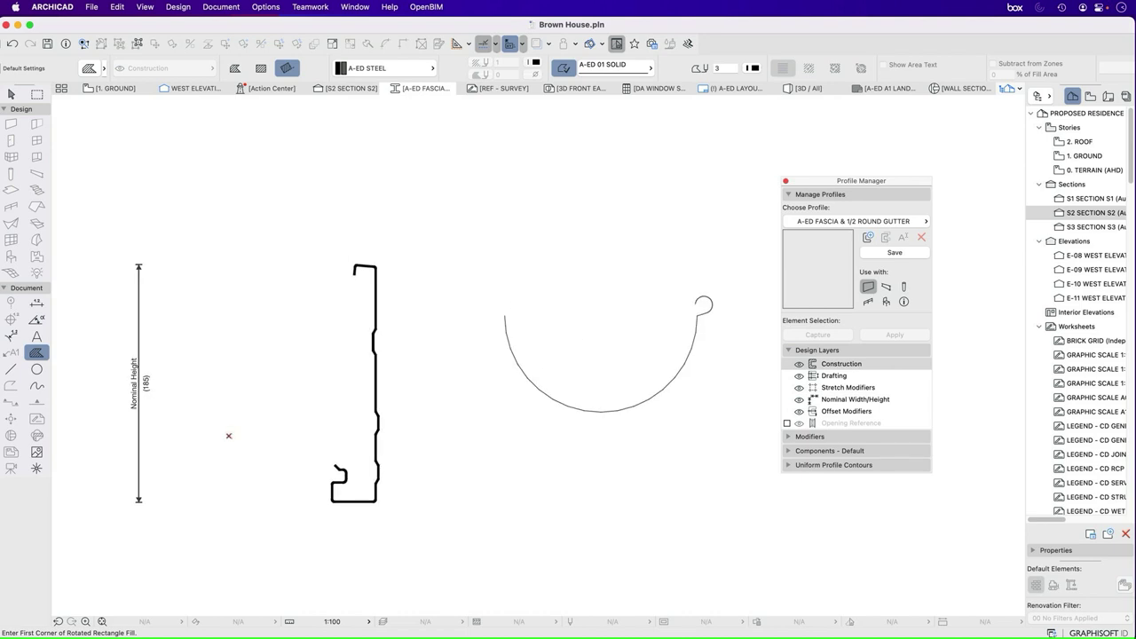
pyautogui.scroll(3, 228, 436)
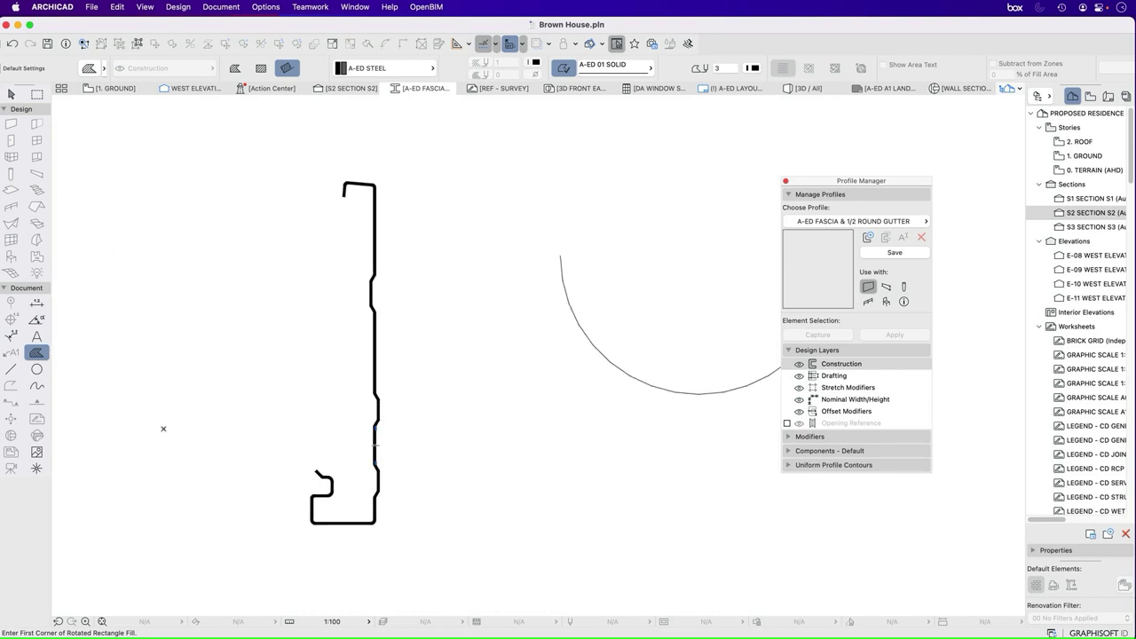
pyautogui.scroll(3, 422, 502)
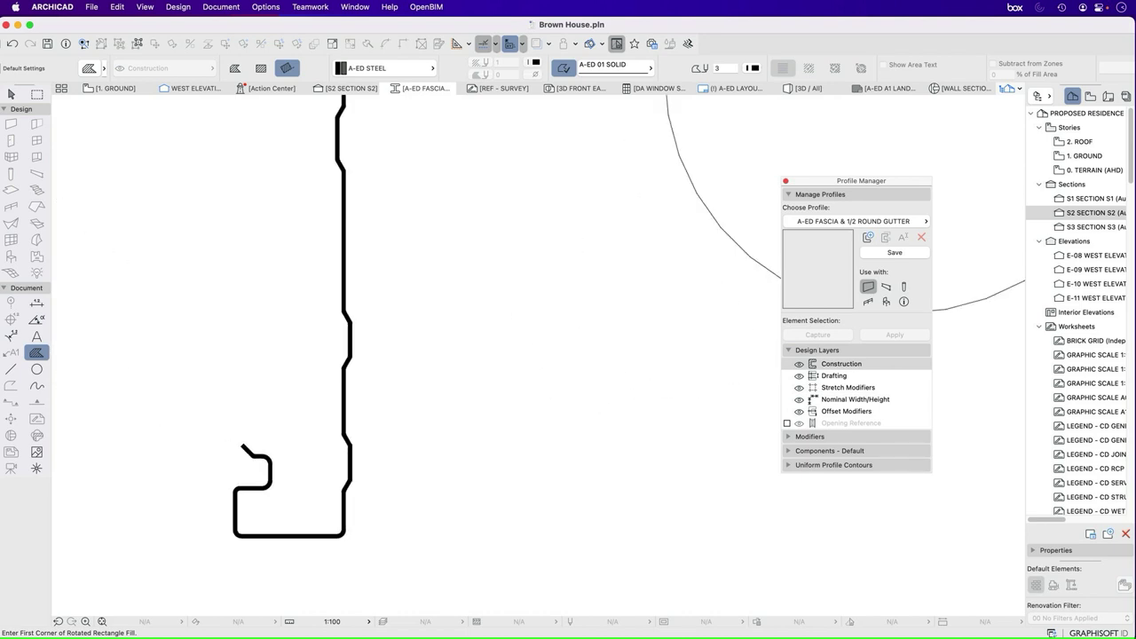
pyautogui.scroll(-3, 401, 515)
pyautogui.press('Escape')
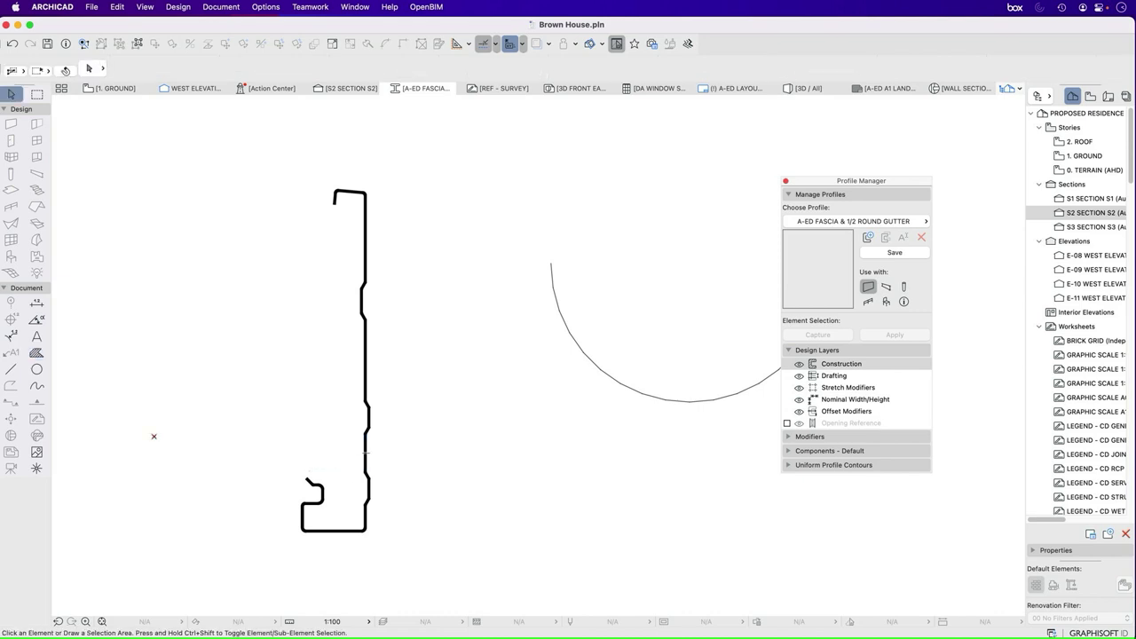
# Step: Select all the original fascia outline lines without the fill and delete them, keeping only the A-ED STEEL fill
pyautogui.scroll(6, 347, 369)
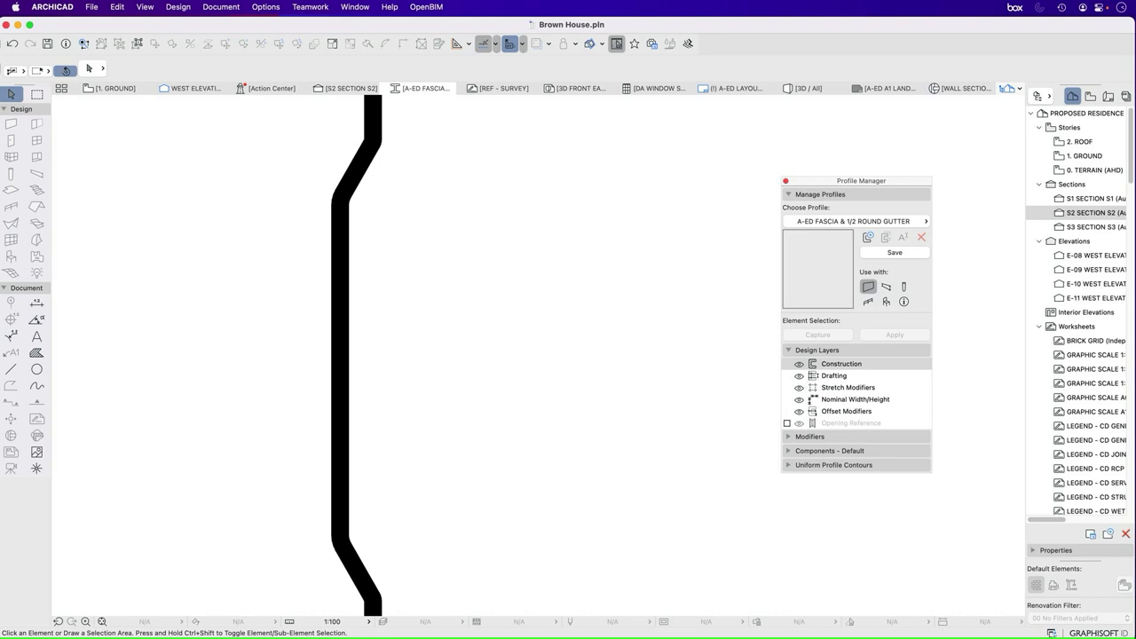
pyautogui.press('super+a')
pyautogui.scroll(-5, 51, 603)
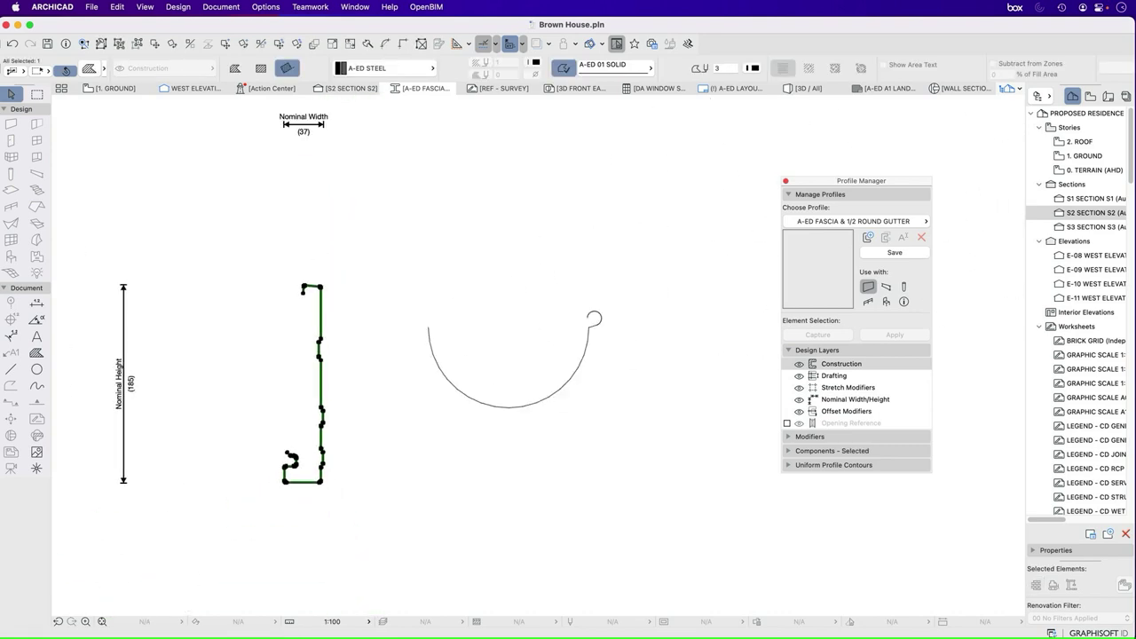
pyautogui.click(240, 252)
pyautogui.click(360, 528)
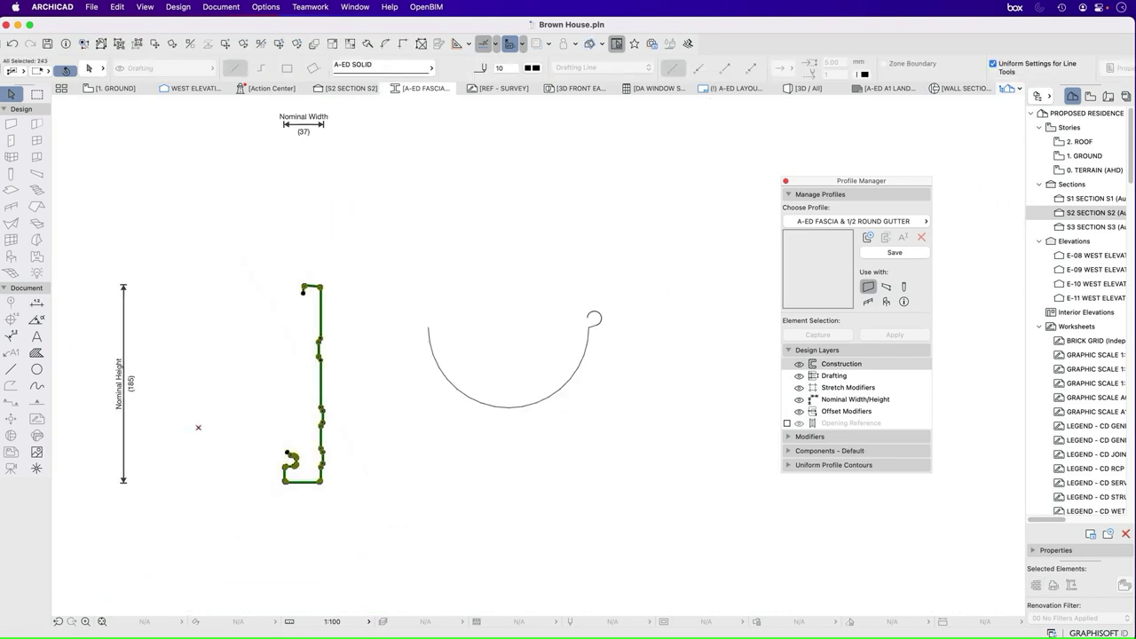
pyautogui.press('Escape')
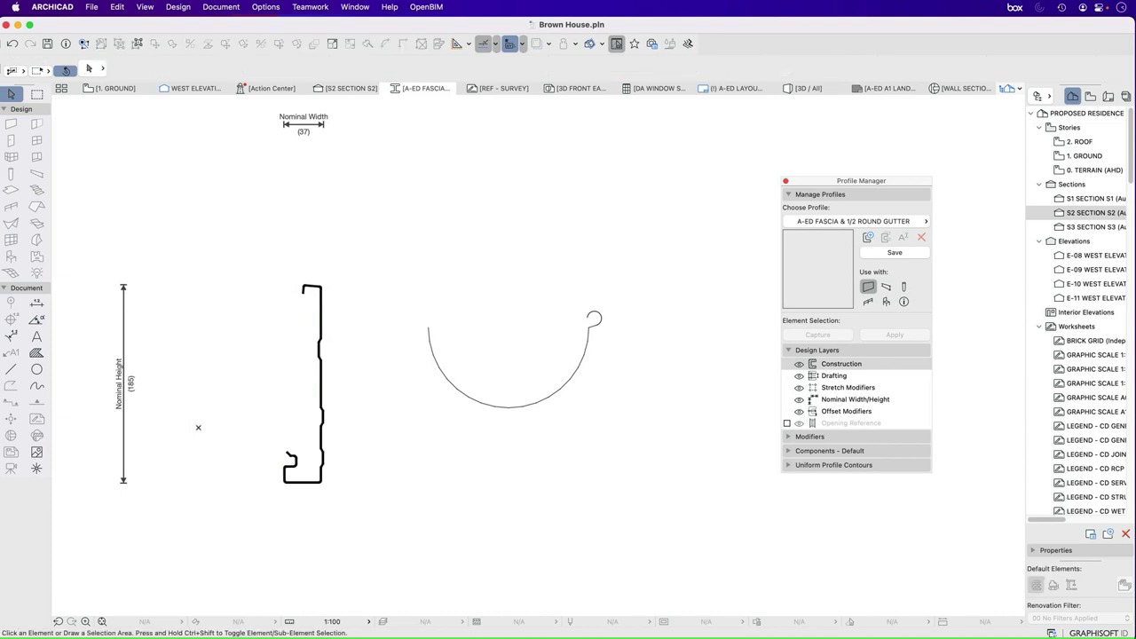
pyautogui.click(324, 319)
pyautogui.click(324, 320)
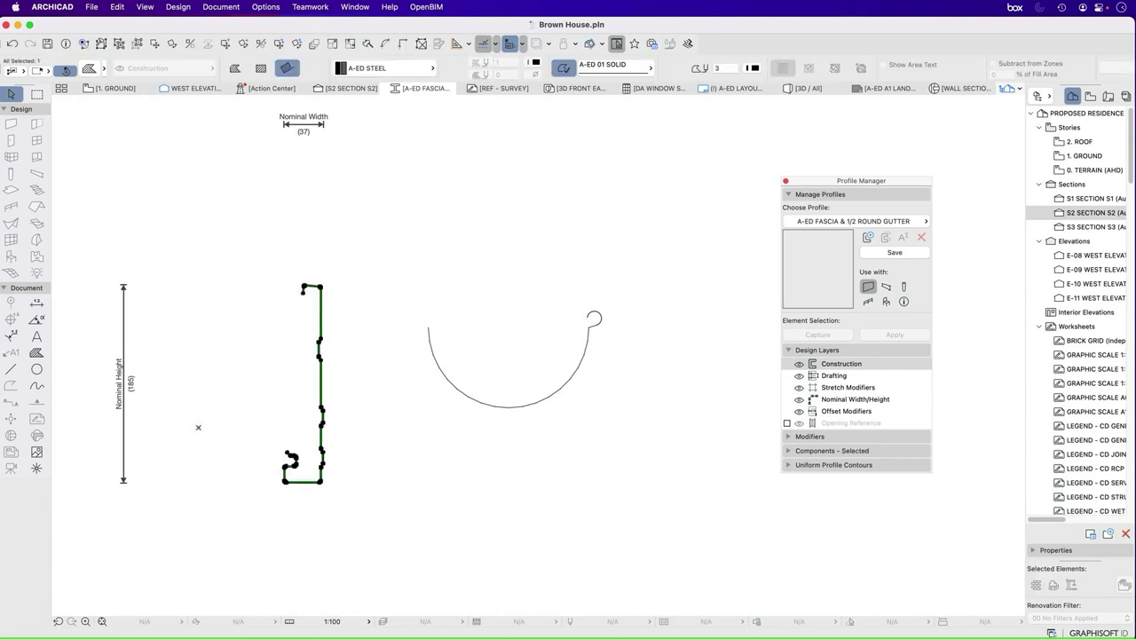
pyautogui.press('Escape')
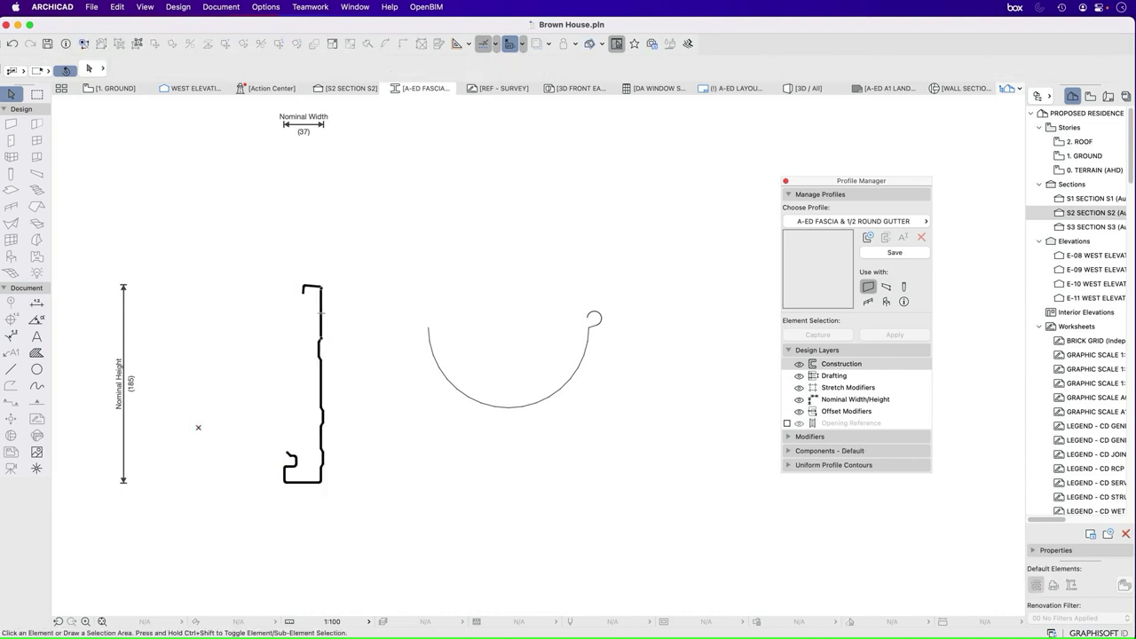
# Step: Select the entire half-round gutter linework and offset a copy of it 1 mm toward the inside
pyautogui.scroll(5, 615, 353)
pyautogui.click(545, 308)
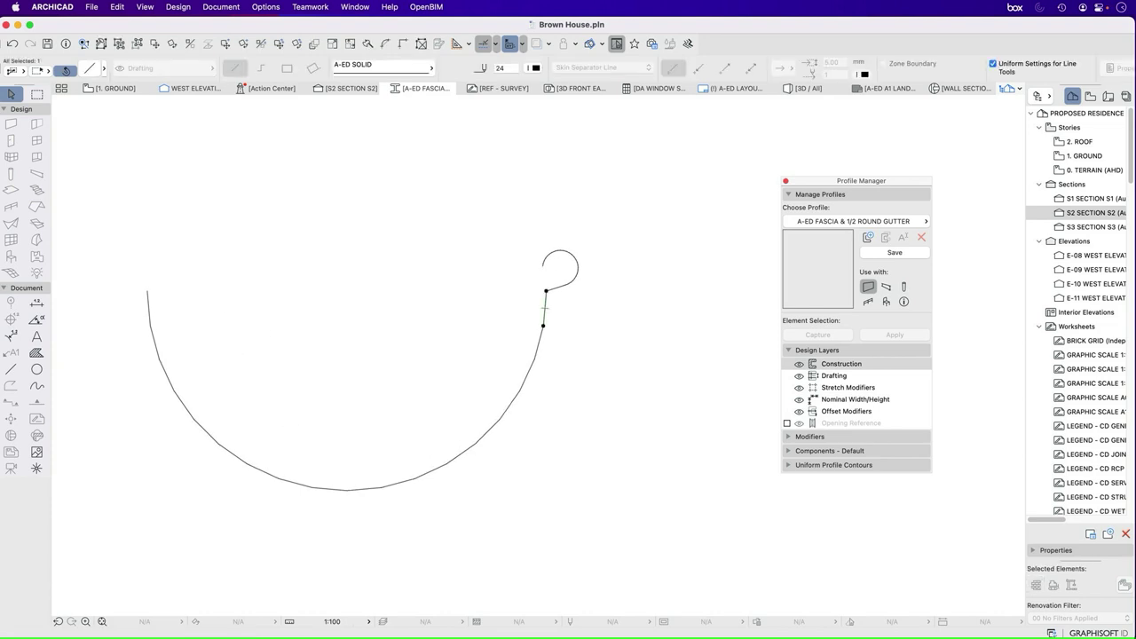
pyautogui.press('Escape')
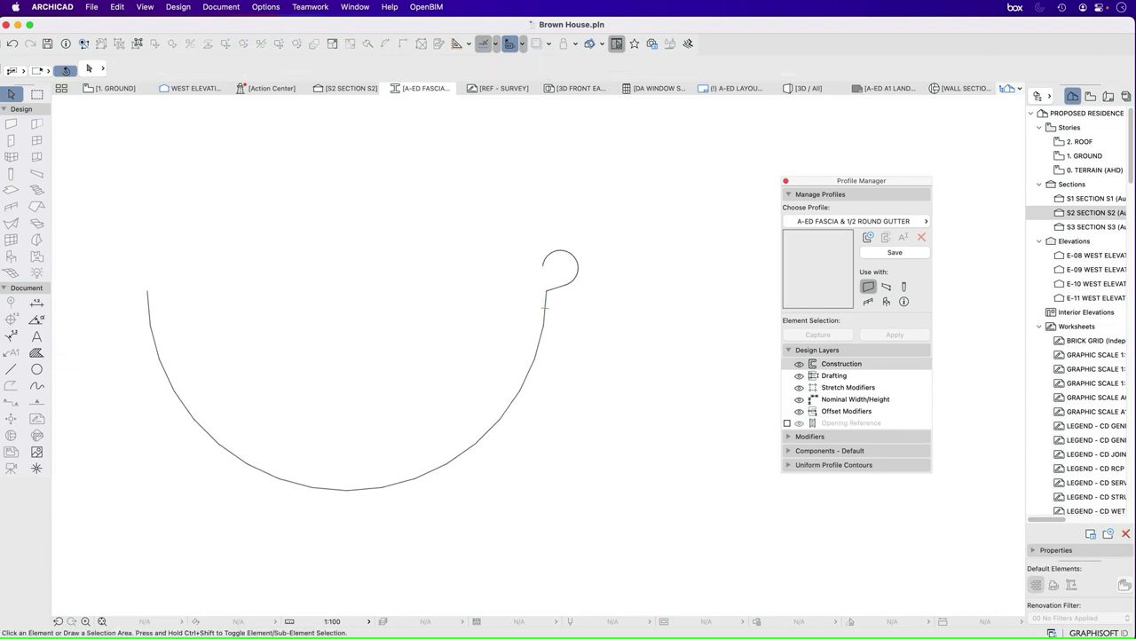
pyautogui.click(139, 228)
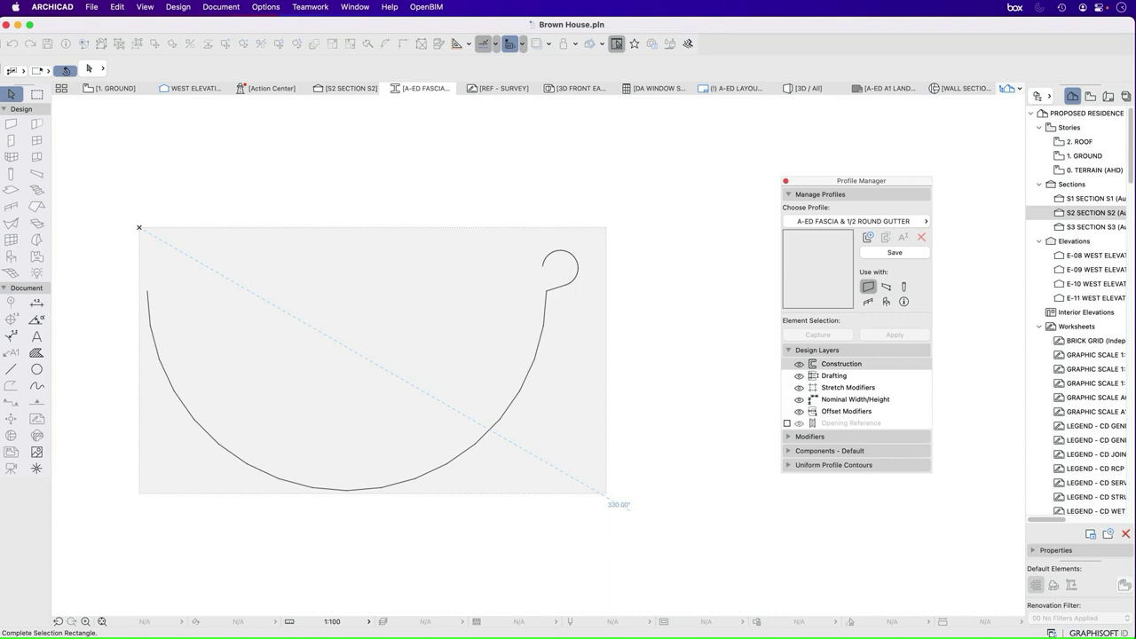
pyautogui.click(606, 494)
pyautogui.click(12, 369)
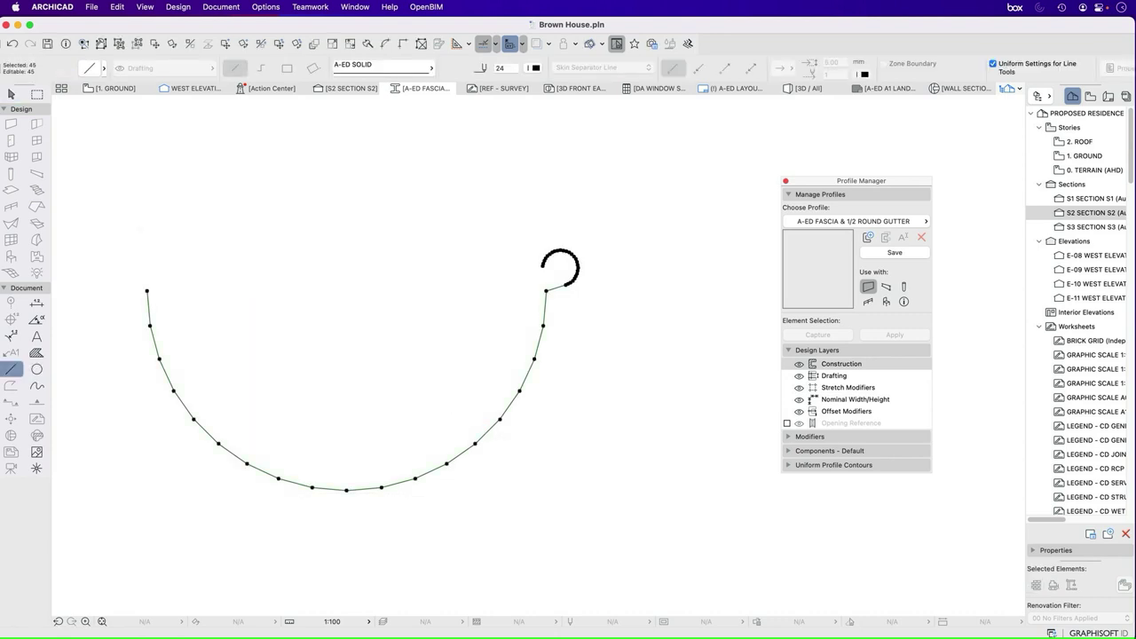
pyautogui.click(688, 44)
pyautogui.click(487, 432)
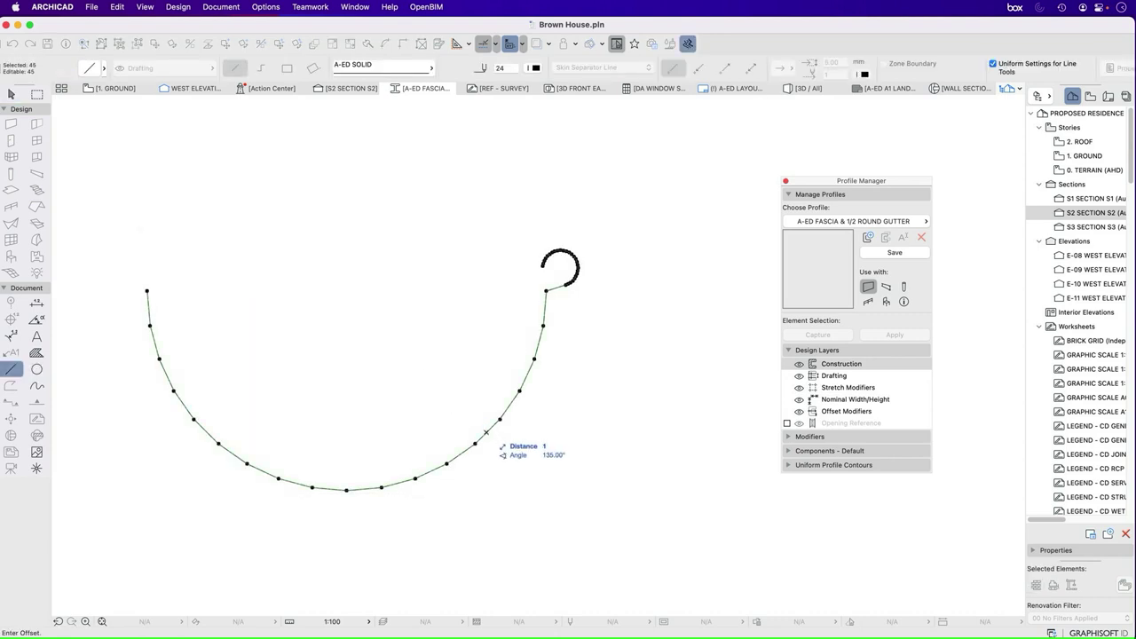
pyautogui.write('1')
pyautogui.press('Return')
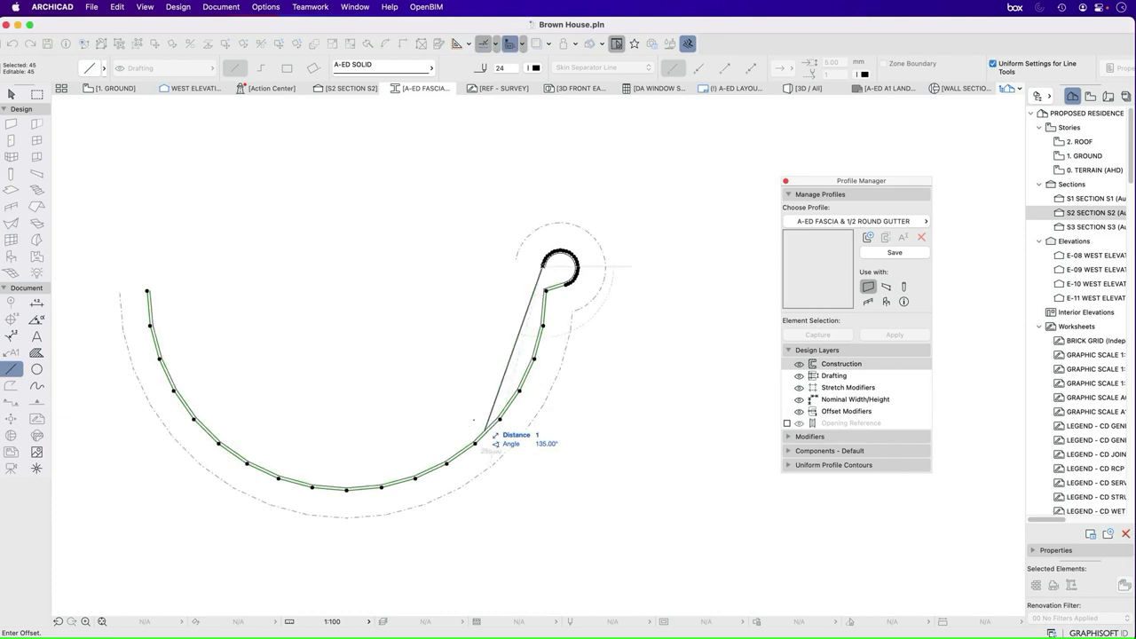
pyautogui.press('Escape')
pyautogui.press('Escape')
# Step: Close both open ends of the doubled gutter outline with short lines at the back edge and the curled bead
pyautogui.click(11, 369)
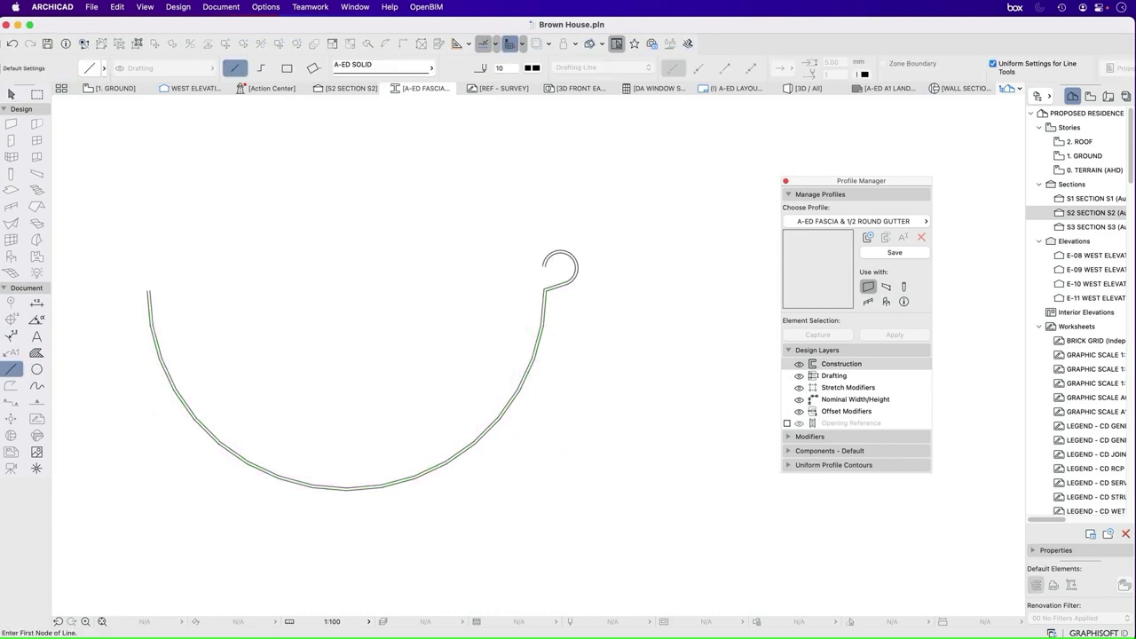
pyautogui.scroll(4, 148, 299)
pyautogui.click(145, 279)
pyautogui.click(152, 279)
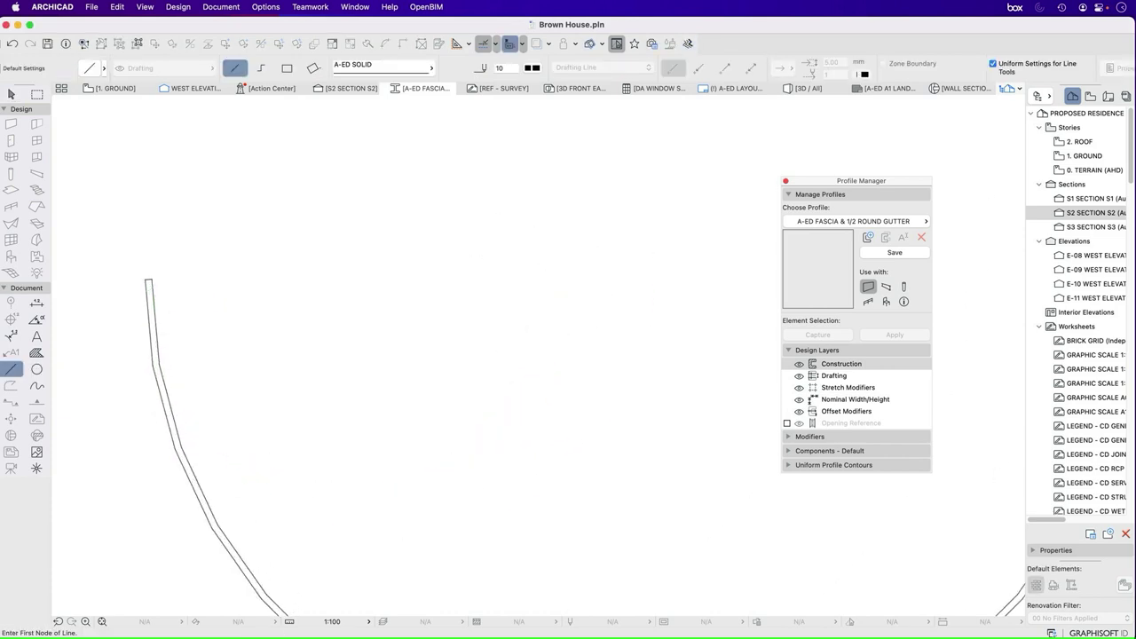
pyautogui.scroll(-4, 160, 371)
pyautogui.scroll(5, 433, 330)
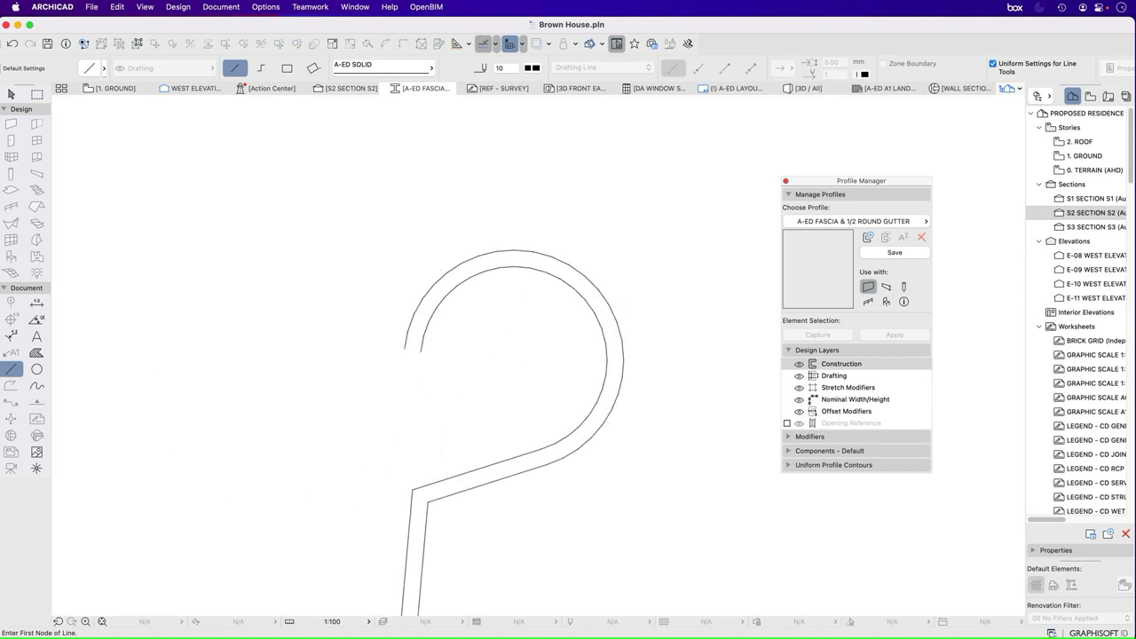
pyautogui.click(405, 349)
pyautogui.click(421, 351)
# Step: Fill the closed gutter outline with an A-ED STEEL construction fill using the Magic Wand
pyautogui.click(37, 353)
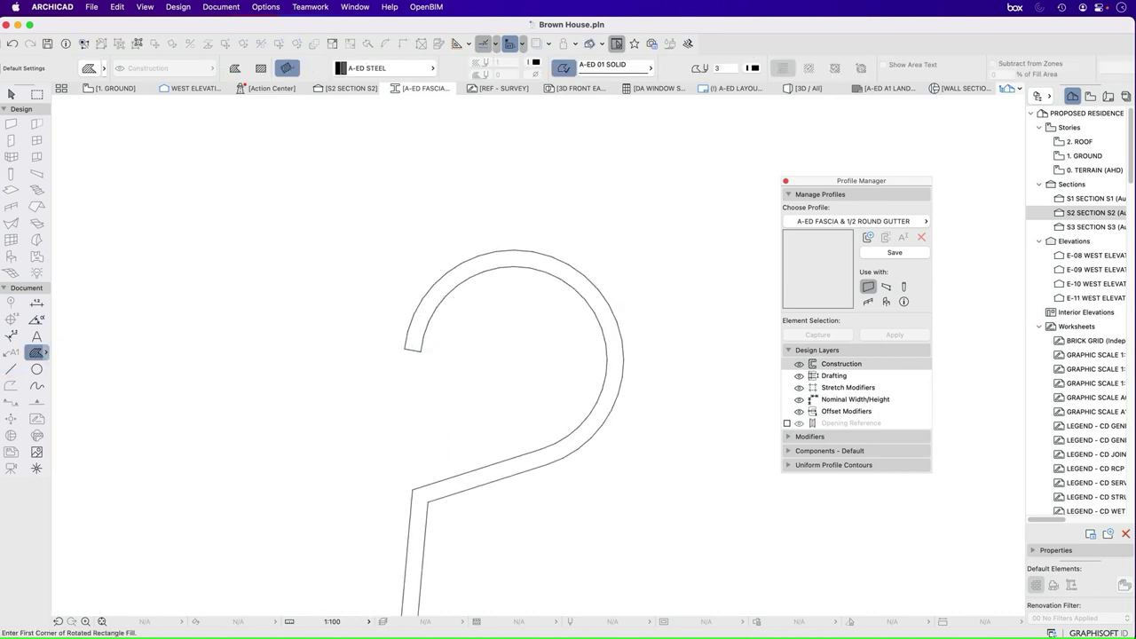
pyautogui.press('space')
pyautogui.scroll(-10, 444, 355)
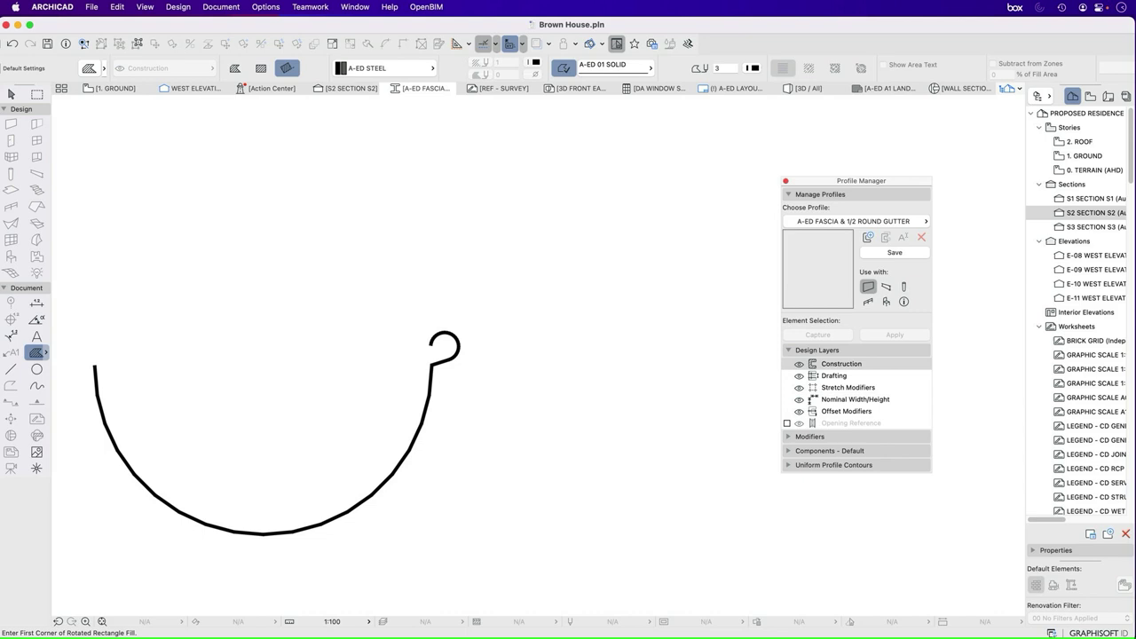
pyautogui.press('Escape')
# Step: Select all the gutter outline lines without the fill and delete them, keeping only the A-ED STEEL fill
pyautogui.scroll(8, 374, 411)
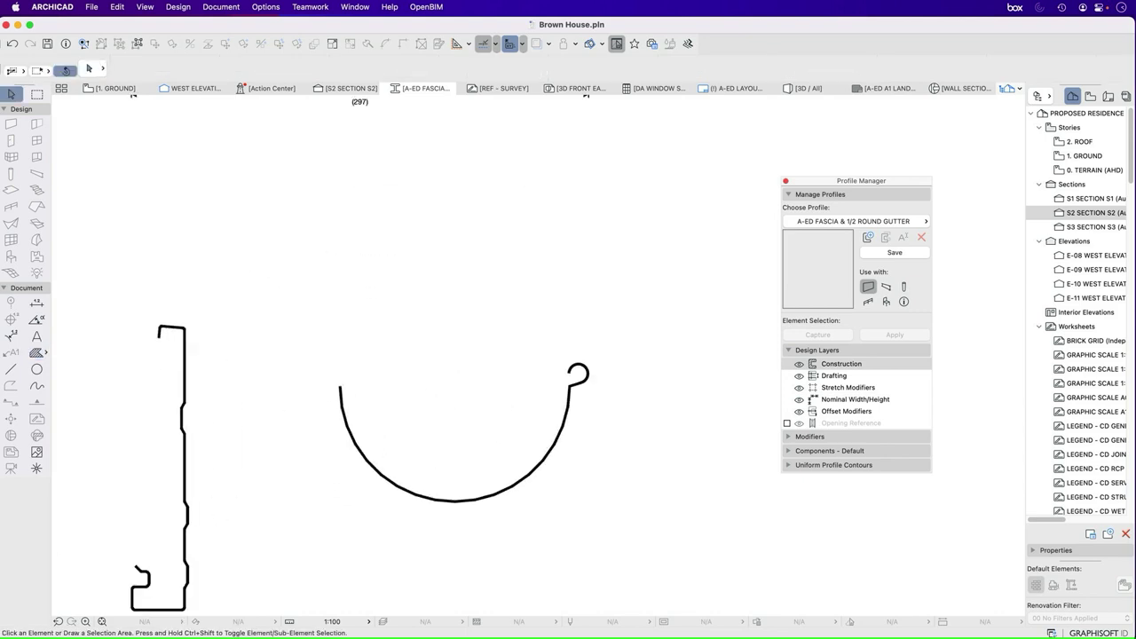
pyautogui.press('super+a')
pyautogui.scroll(4, 307, 360)
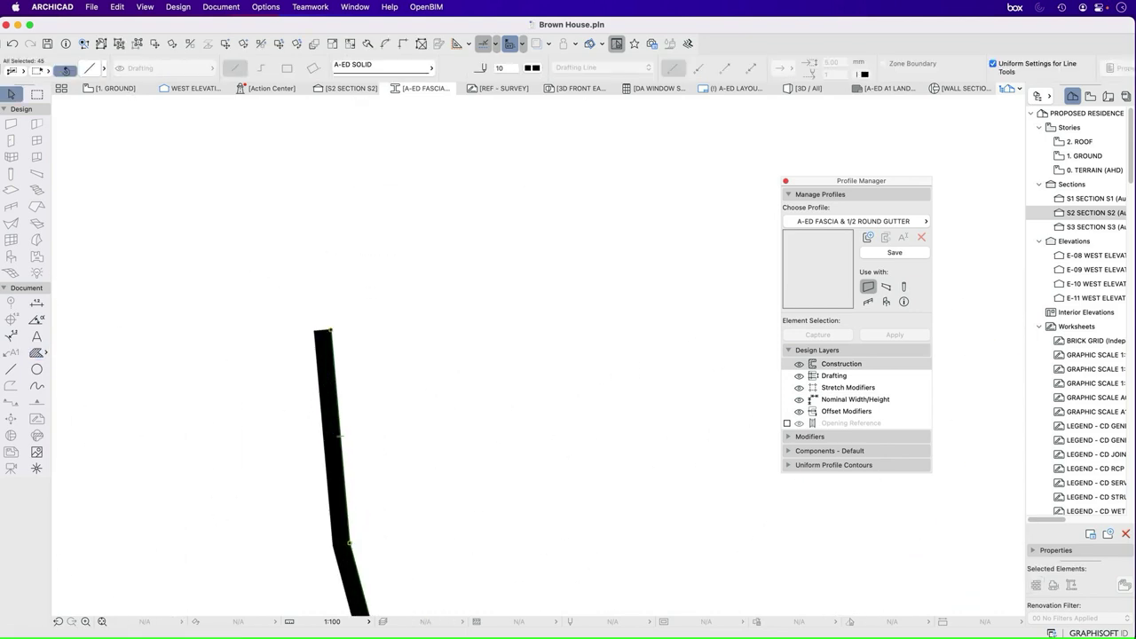
pyautogui.press('Delete')
pyautogui.click(329, 382)
pyautogui.scroll(-6, 205, 339)
pyautogui.scroll(-1, 222, 337)
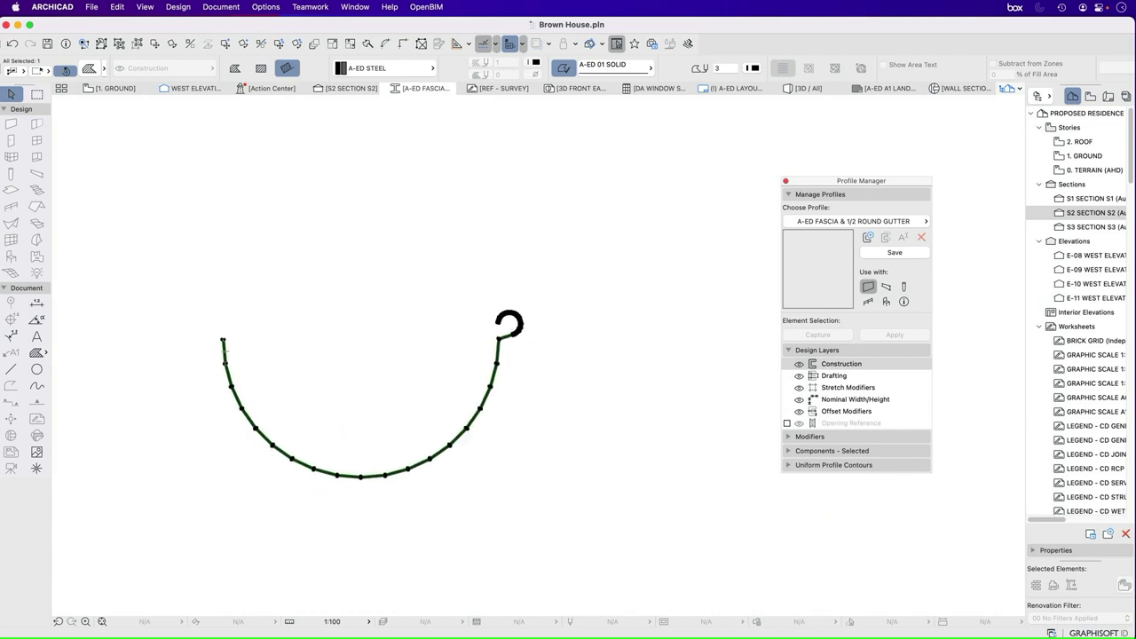
pyautogui.moveTo(192, 268); pyautogui.dragTo(621, 533)
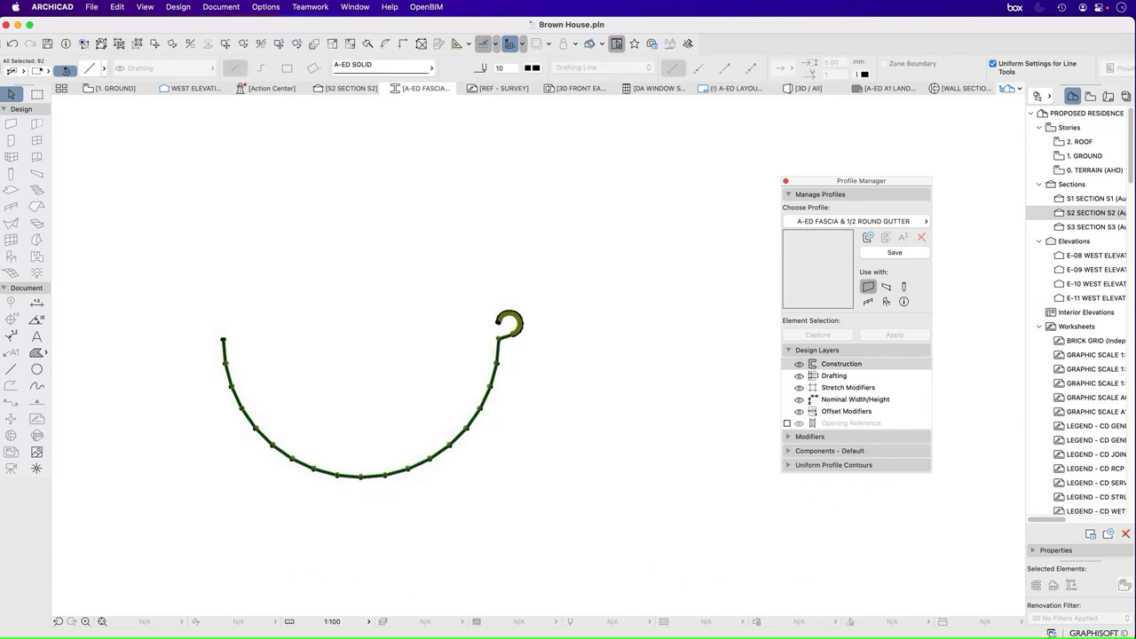
pyautogui.press('Delete')
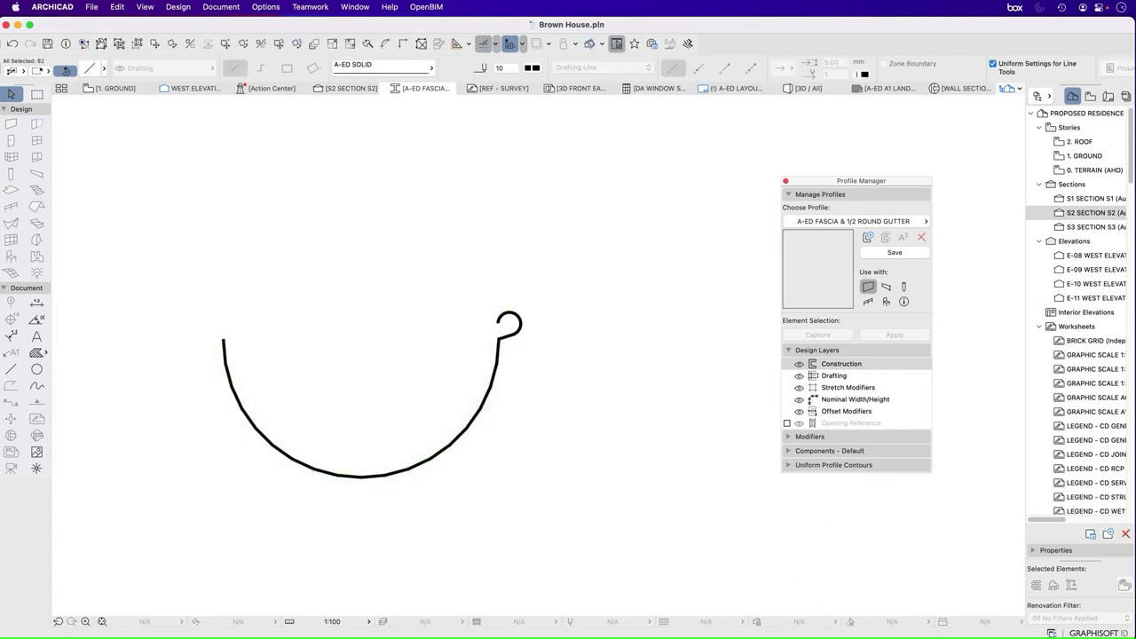
# Step: Move the gutter fill 100 mm horizontally toward the fascia so that its back edge meets the fascia face
pyautogui.scroll(-6, 444, 352)
pyautogui.moveTo(376, 368); pyautogui.dragTo(326, 368)
pyautogui.write('1:')
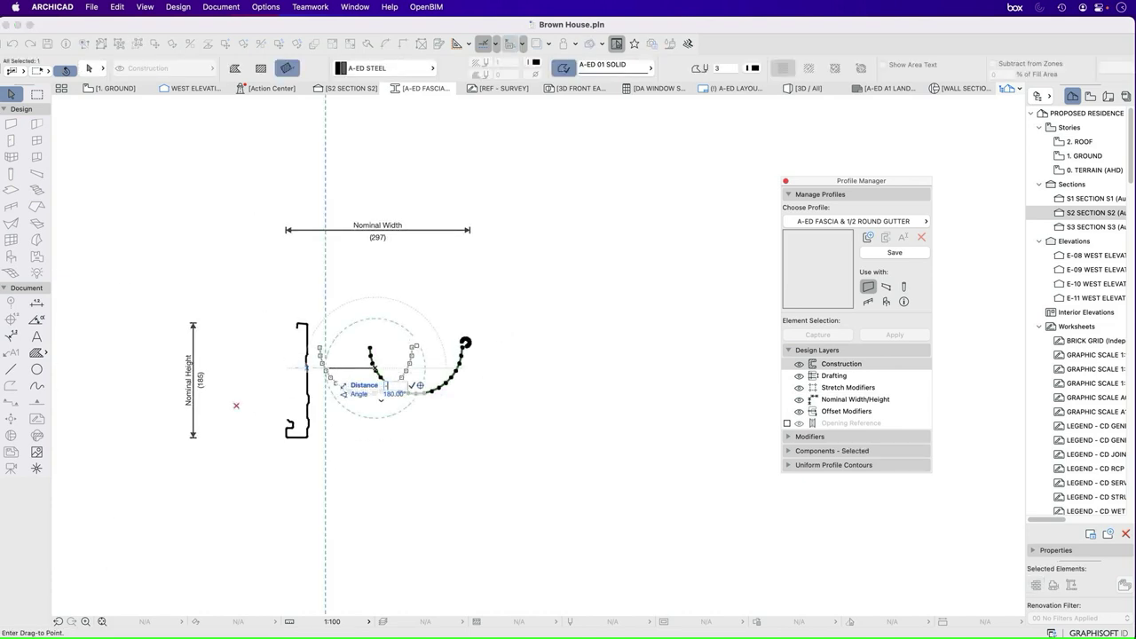
pyautogui.write('100')
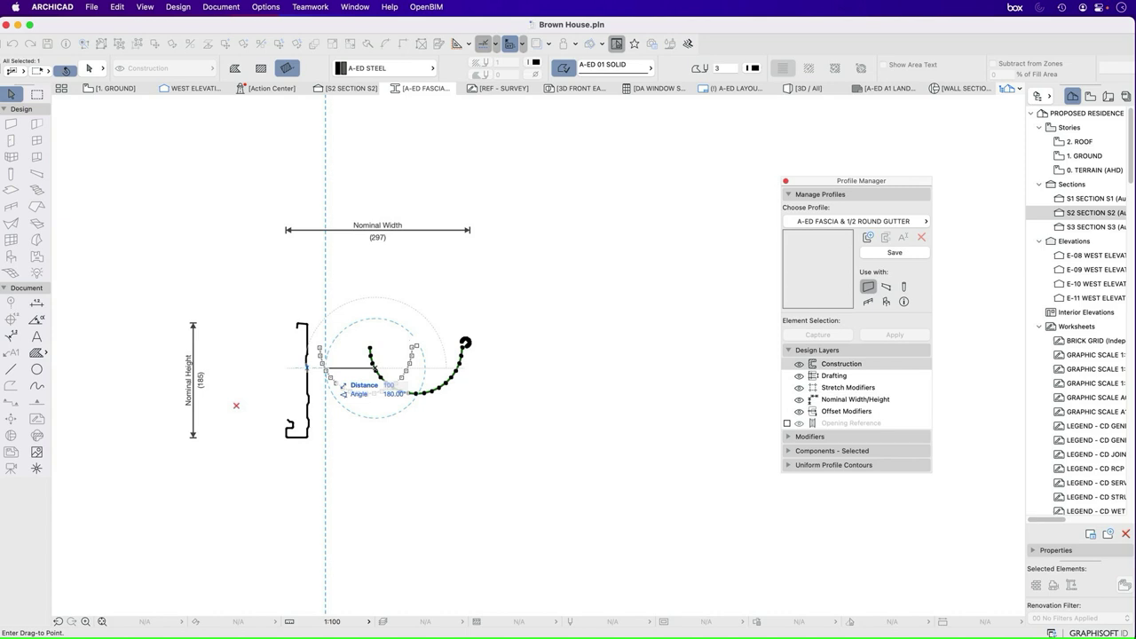
pyautogui.press('Return')
pyautogui.scroll(3, 336, 344)
pyautogui.scroll(-2, 307, 374)
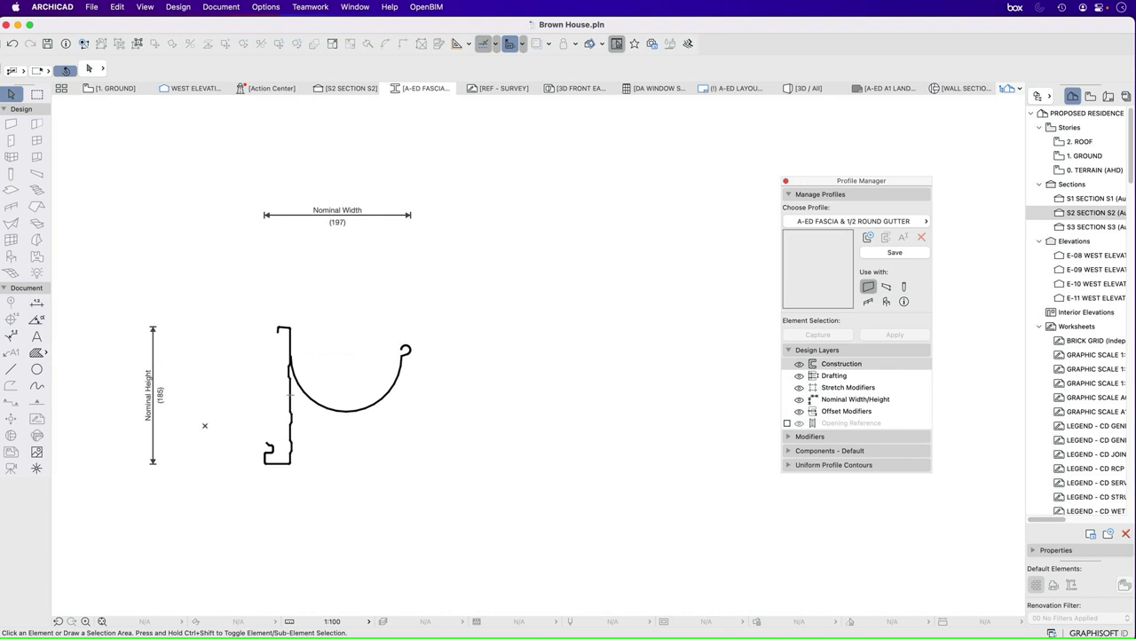
pyautogui.click(290, 354)
pyautogui.press('Escape')
pyautogui.click(323, 407)
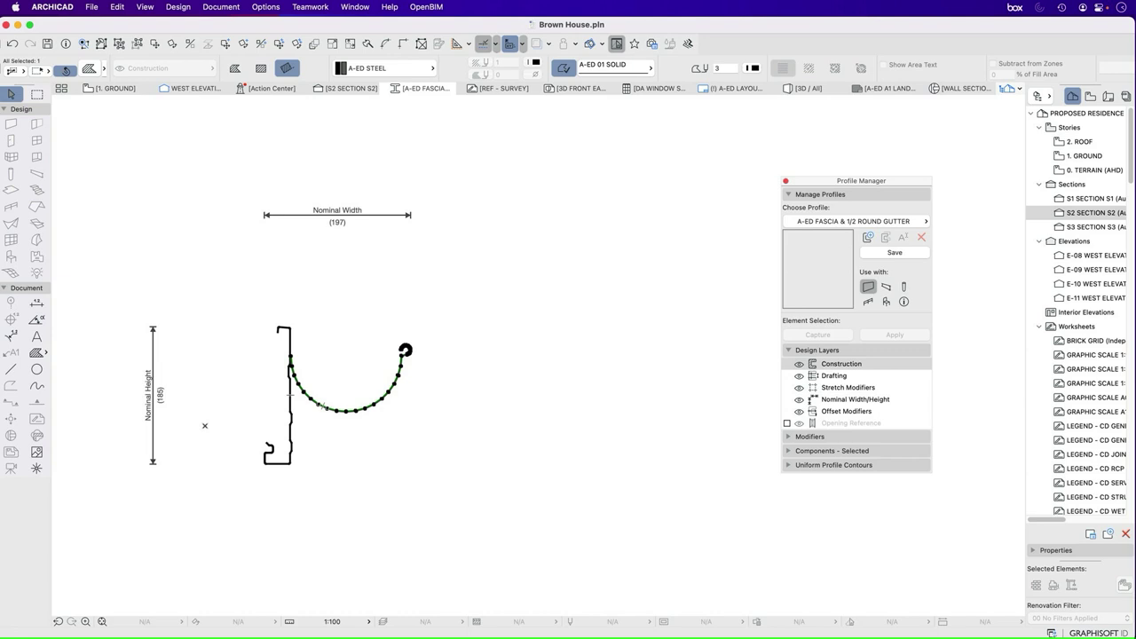
pyautogui.press('Escape')
pyautogui.click(323, 406)
pyautogui.press('Escape')
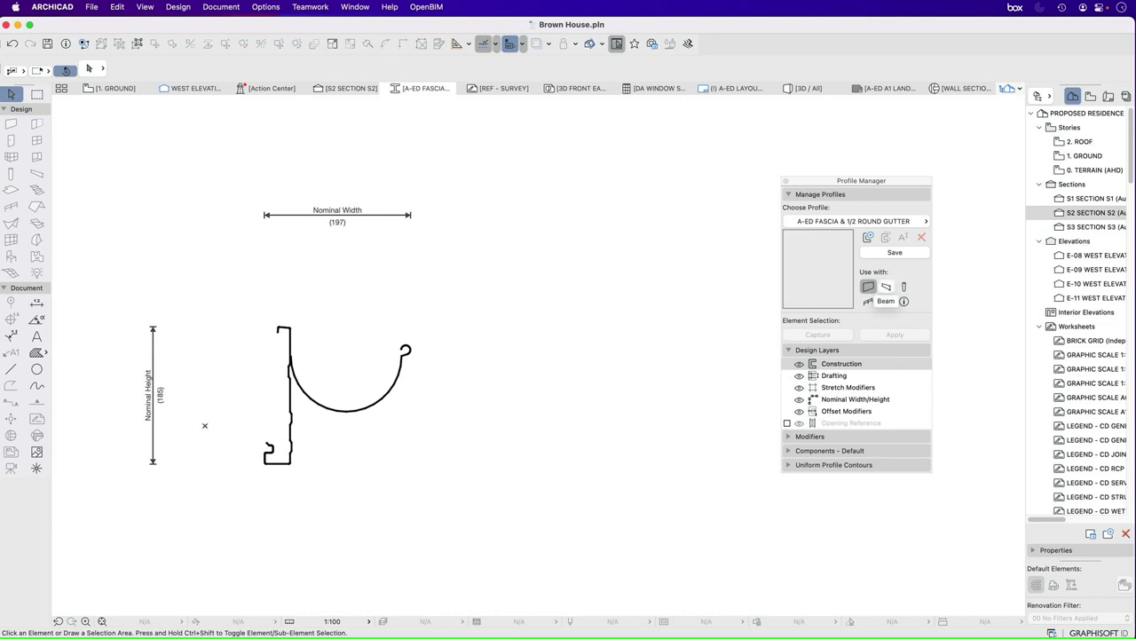
# Step: Set the profile for use with beams instead of walls, and show its modifier and default component settings
pyautogui.click(885, 286)
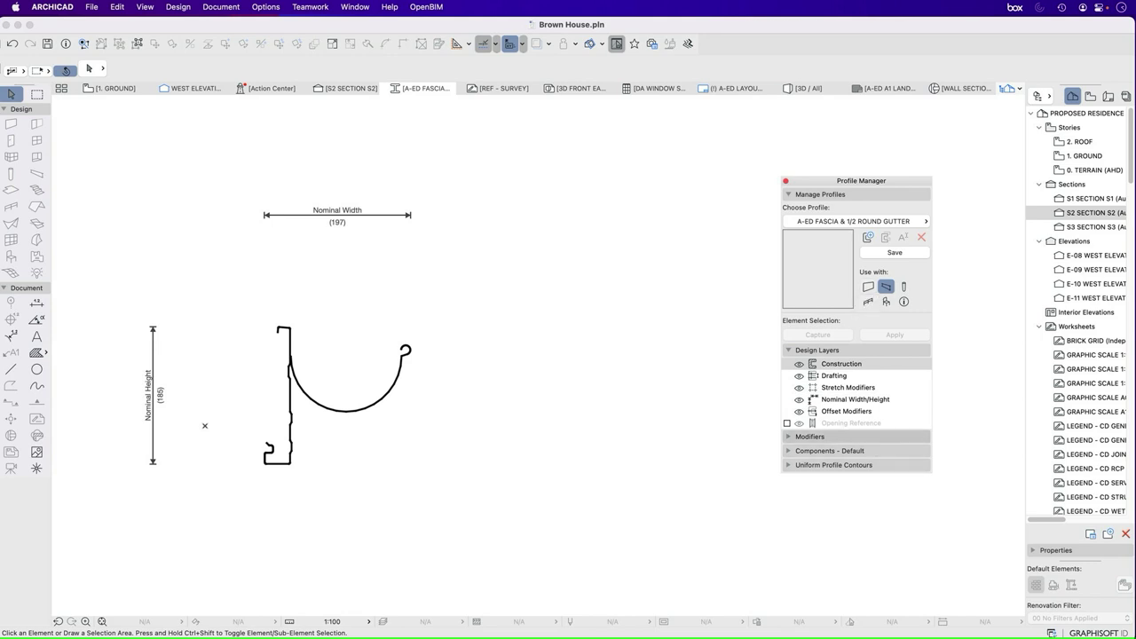
pyautogui.click(810, 436)
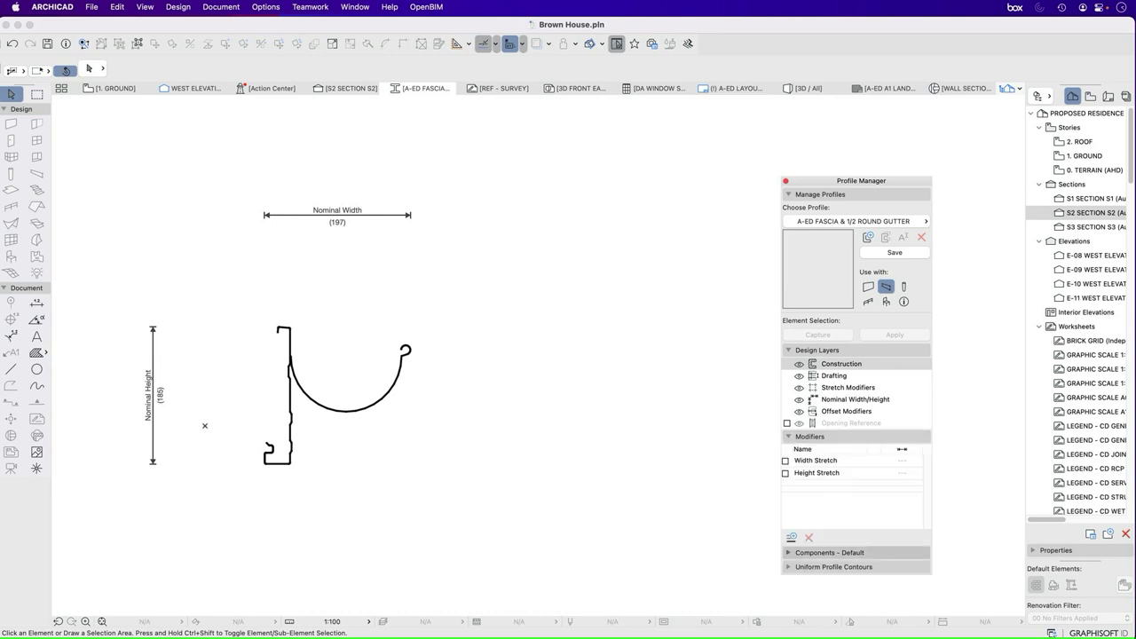
pyautogui.click(829, 552)
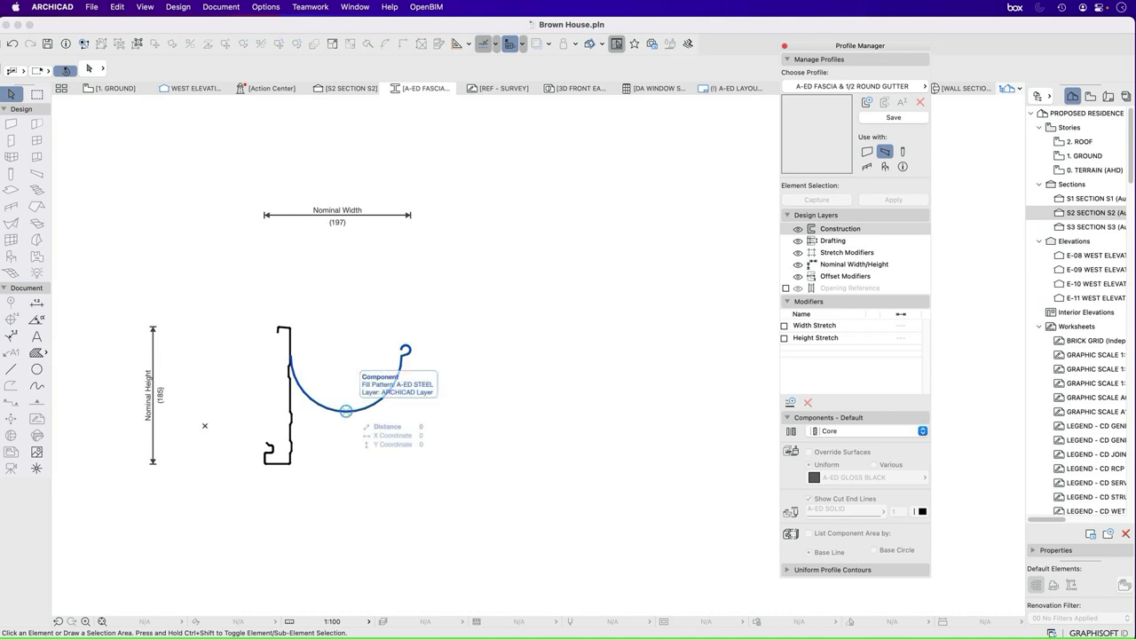
pyautogui.click(347, 410)
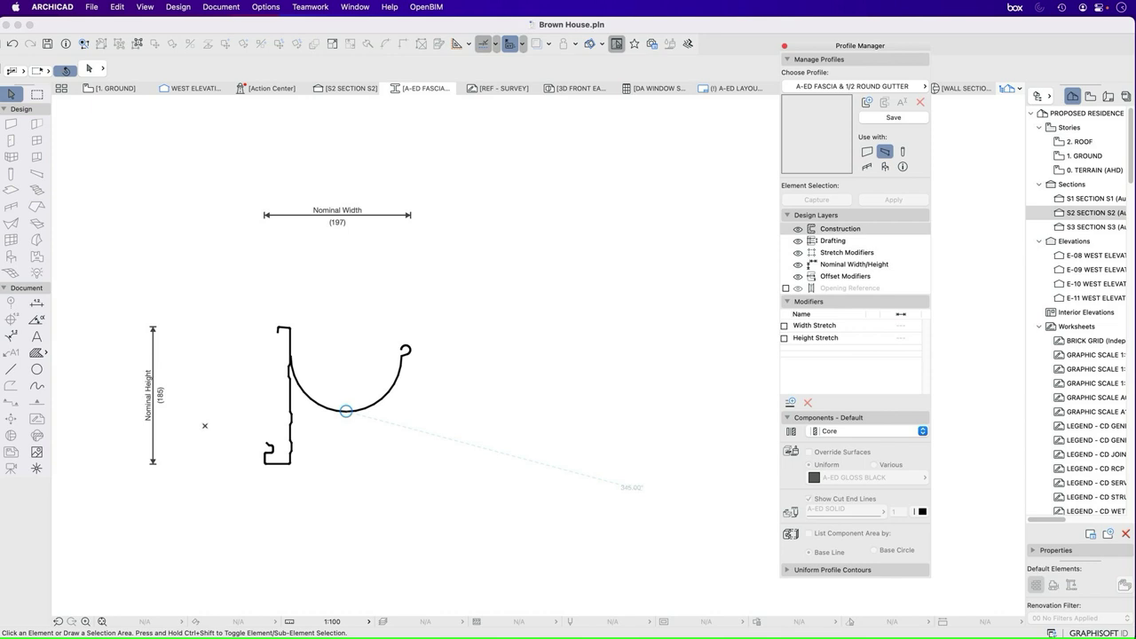
# Step: Save the combined fascia and half-round gutter profile and close the Profile Manager
pyautogui.press('super+s')
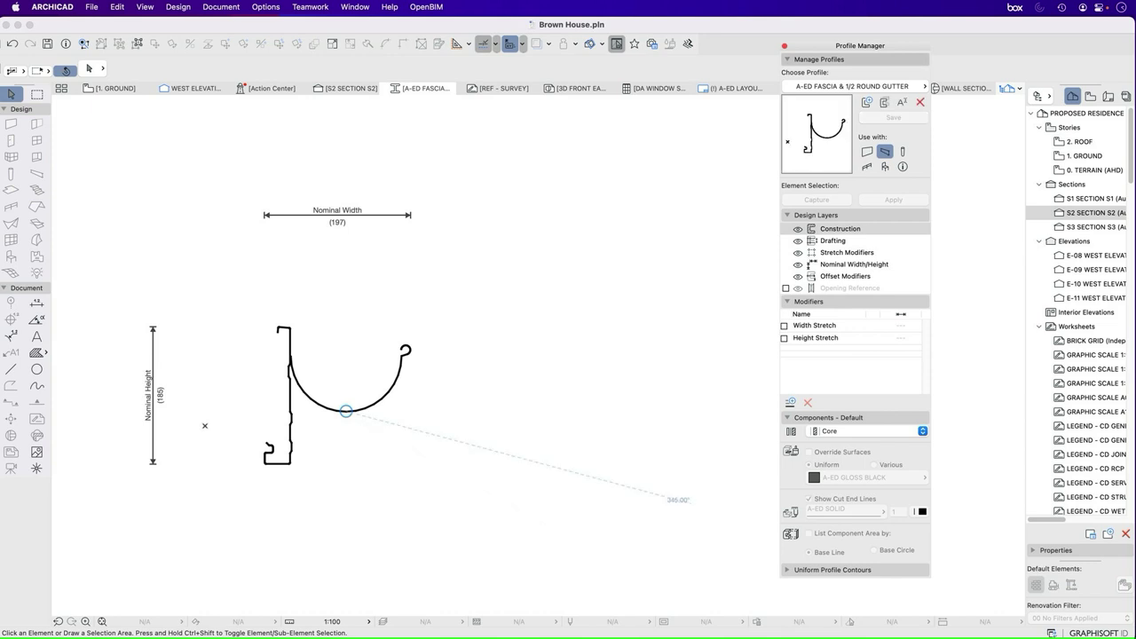
pyautogui.click(785, 45)
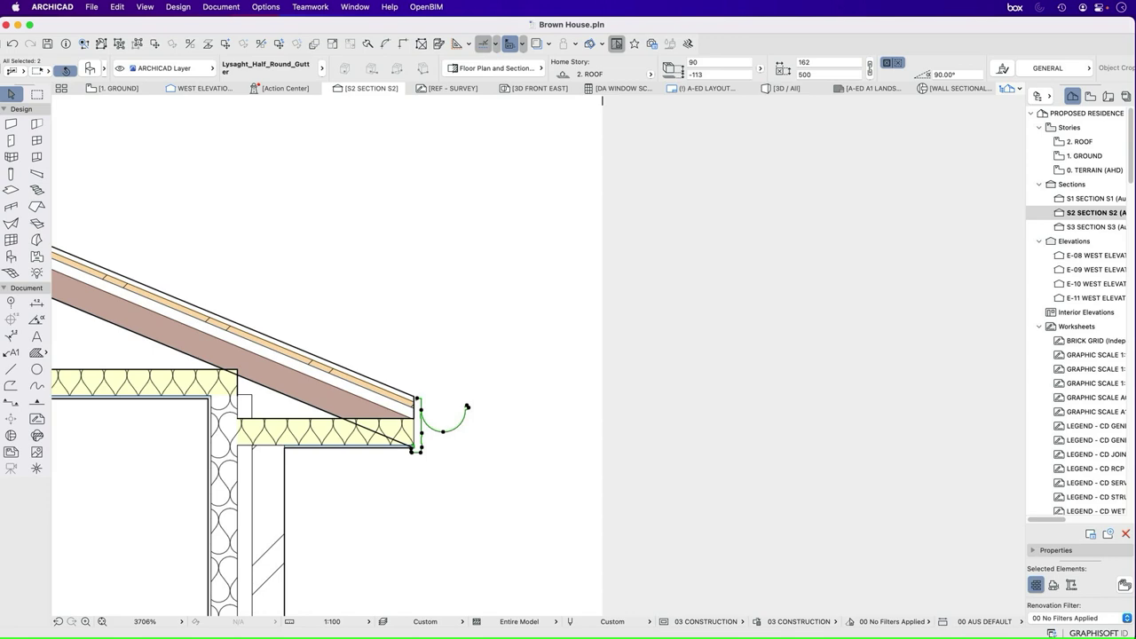
# Step: Open the 2. ROOF floor plan and delete the old gutter and fascia pieces beside the S2 section marker
pyautogui.click(1079, 141)
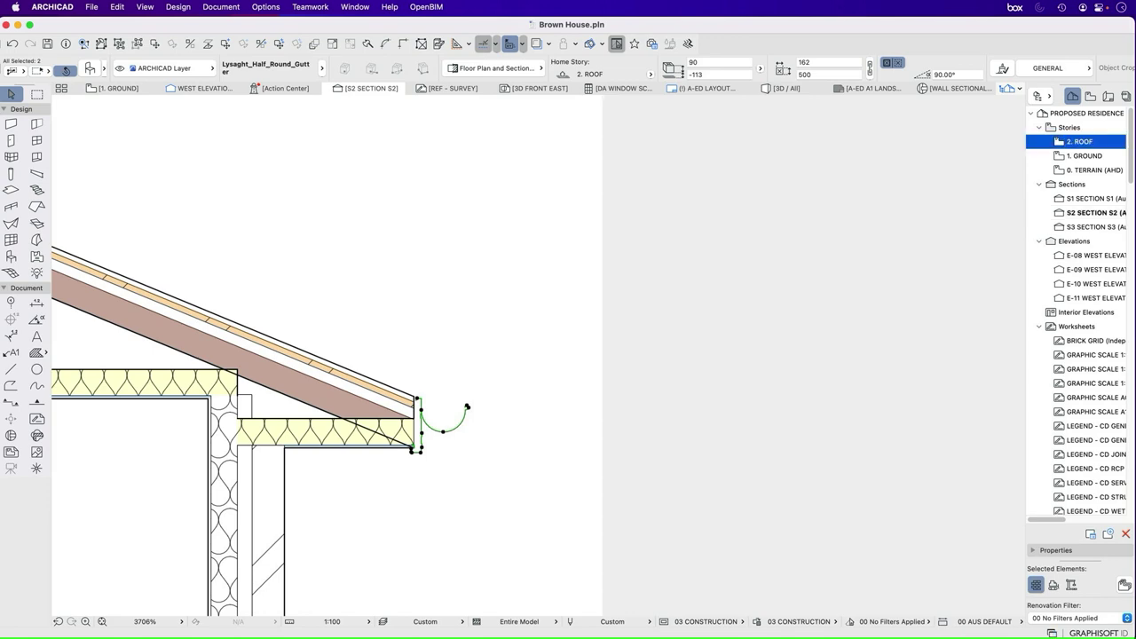
pyautogui.scroll(10, 310, 282)
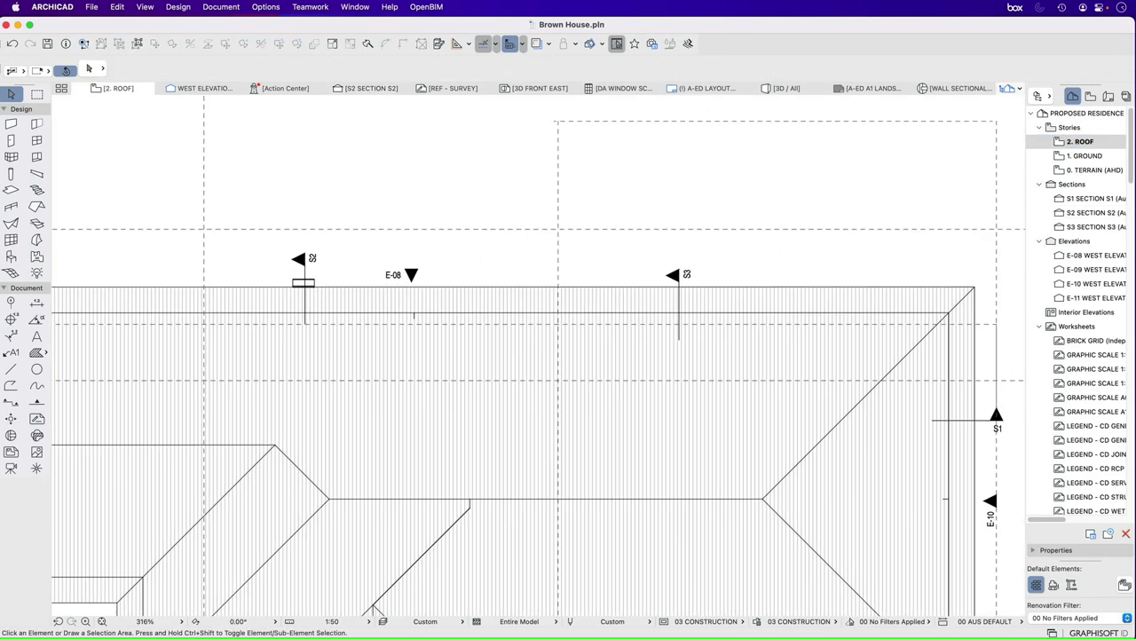
pyautogui.click(331, 353)
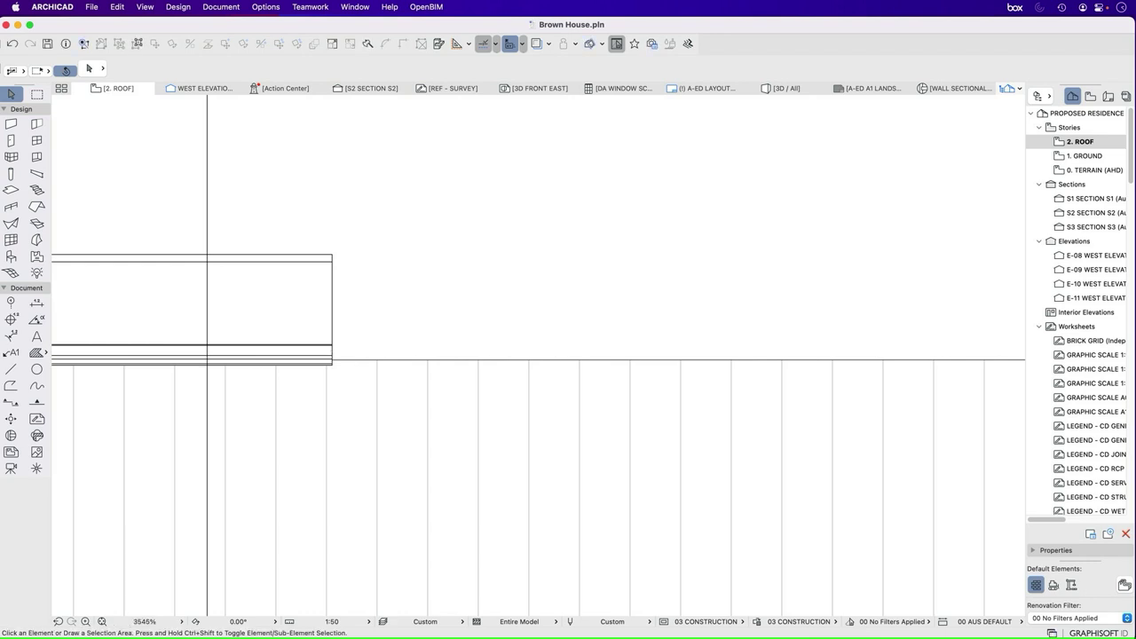
pyautogui.click(63, 229)
pyautogui.press('Delete')
# Step: Set the default beam structure to the complex profile A-ED FASCIA & 1/2 ROUND GUTTER
pyautogui.scroll(-10, 208, 426)
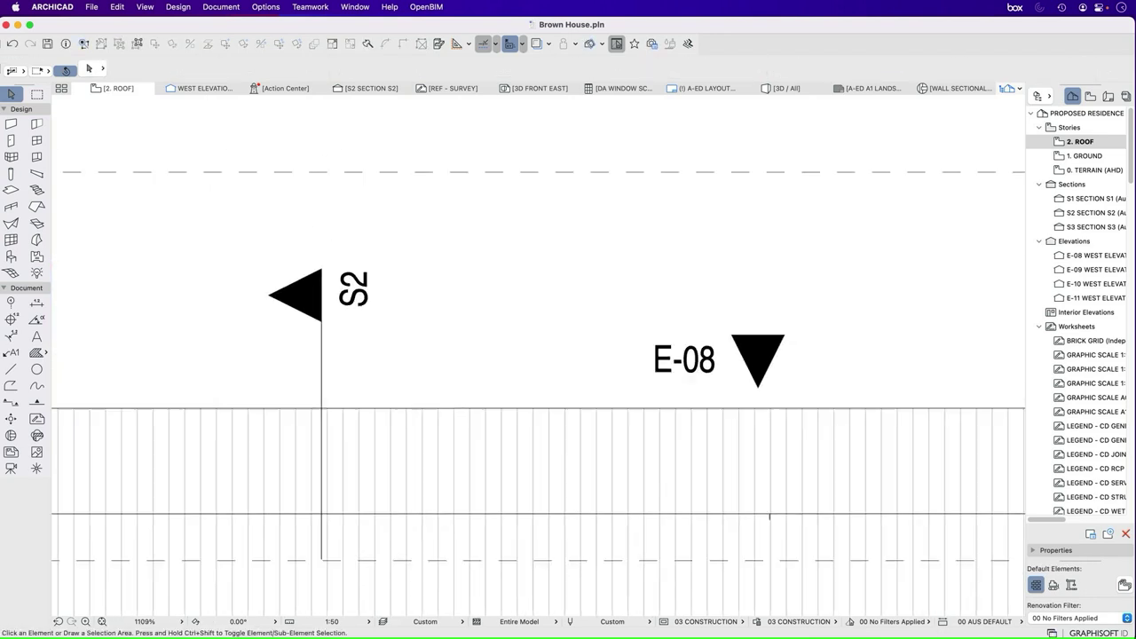
pyautogui.scroll(-5, 252, 346)
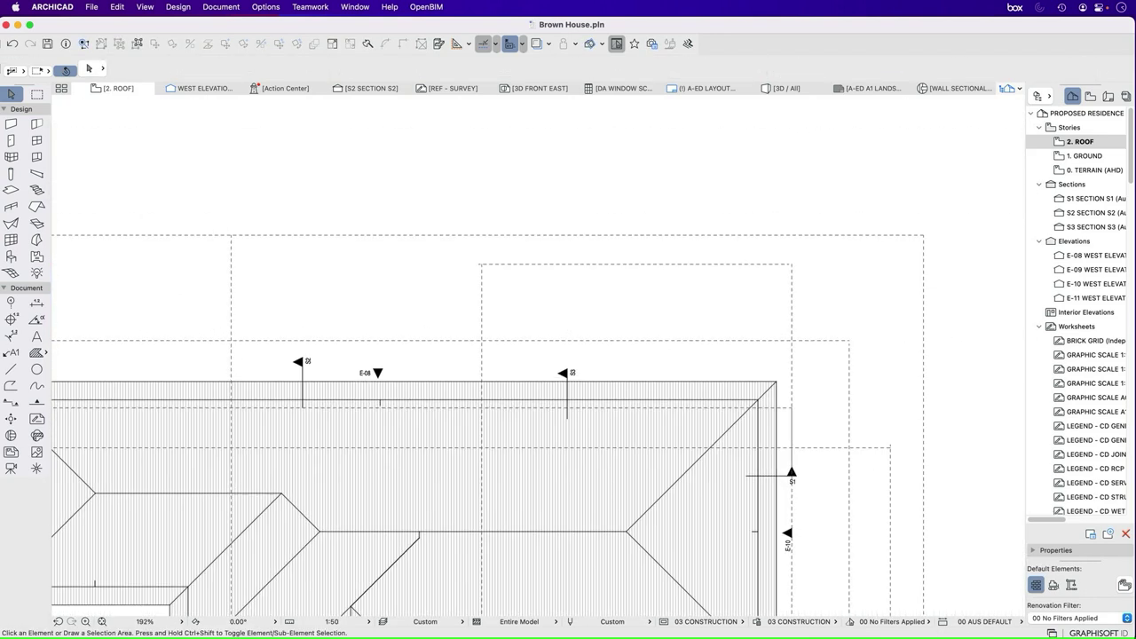
pyautogui.scroll(-5, 647, 343)
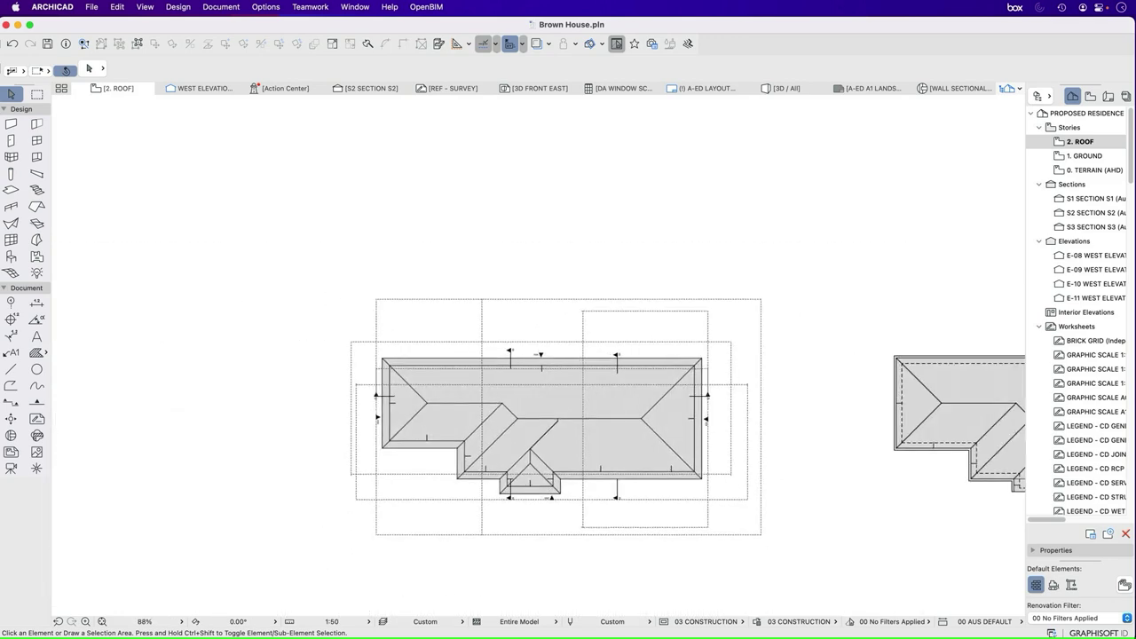
pyautogui.scroll(3, 406, 353)
pyautogui.press('b')
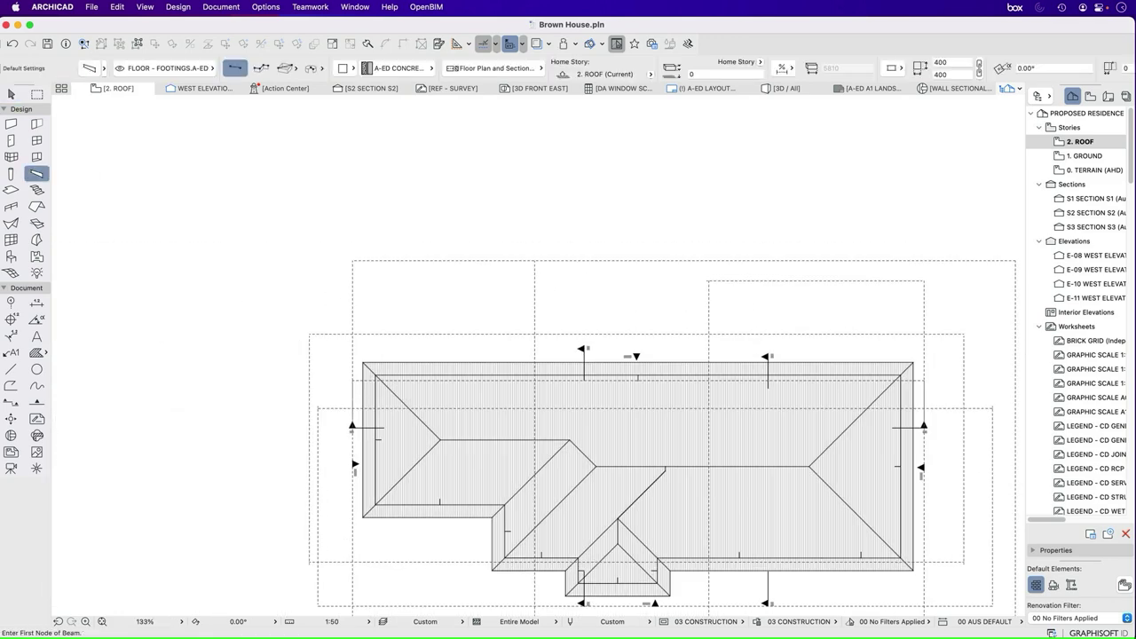
pyautogui.scroll(2, 381, 336)
pyautogui.click(88, 68)
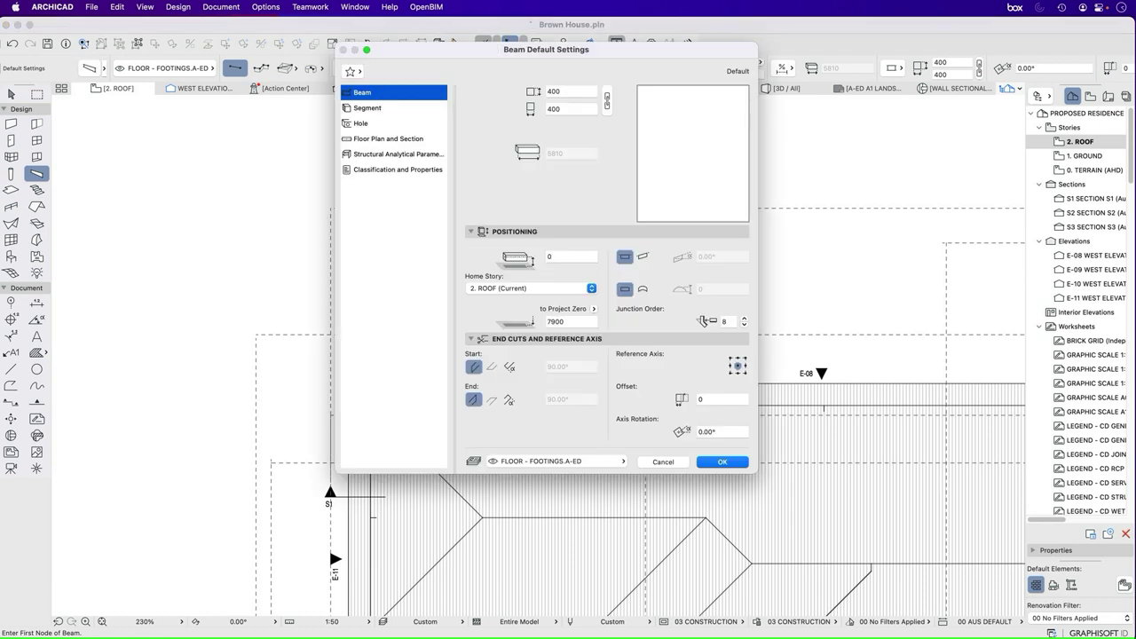
pyautogui.click(367, 108)
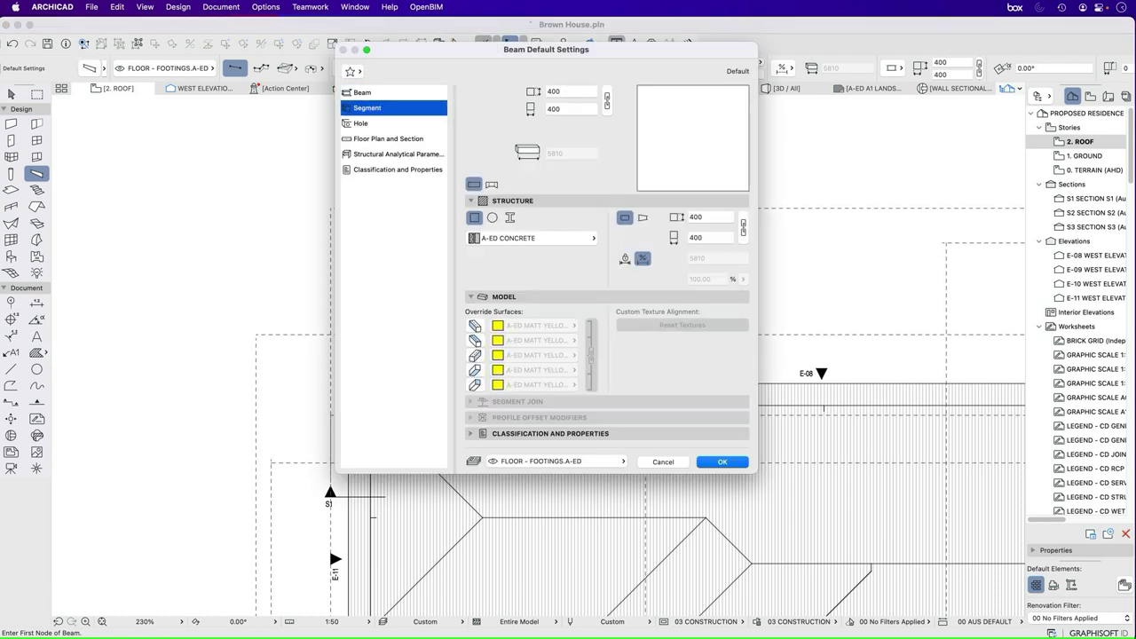
pyautogui.click(531, 238)
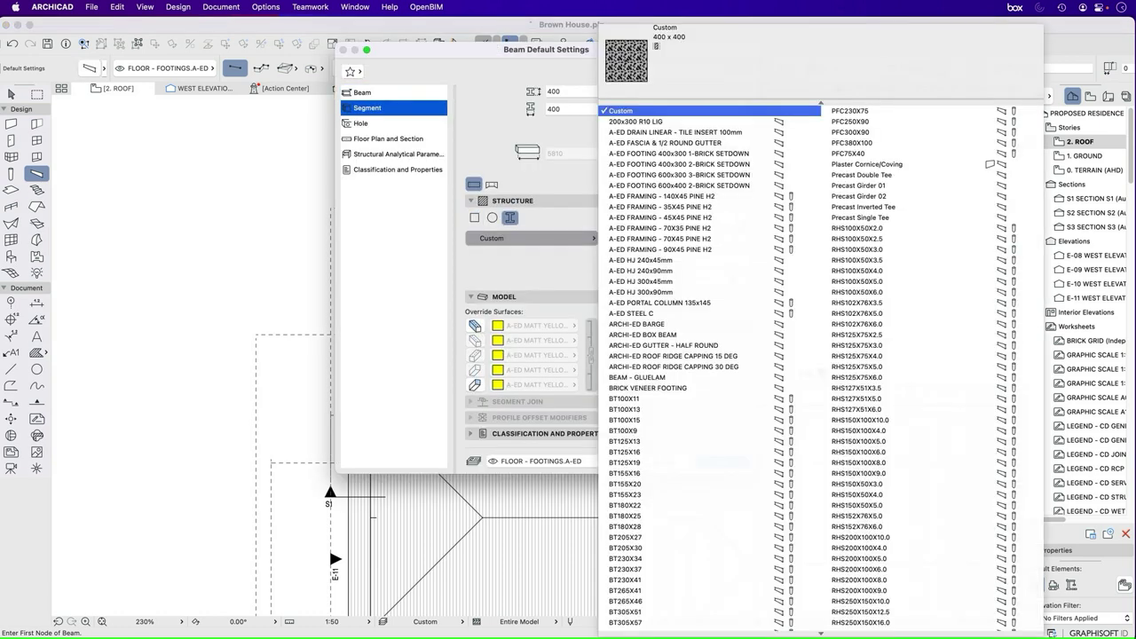
pyautogui.click(665, 143)
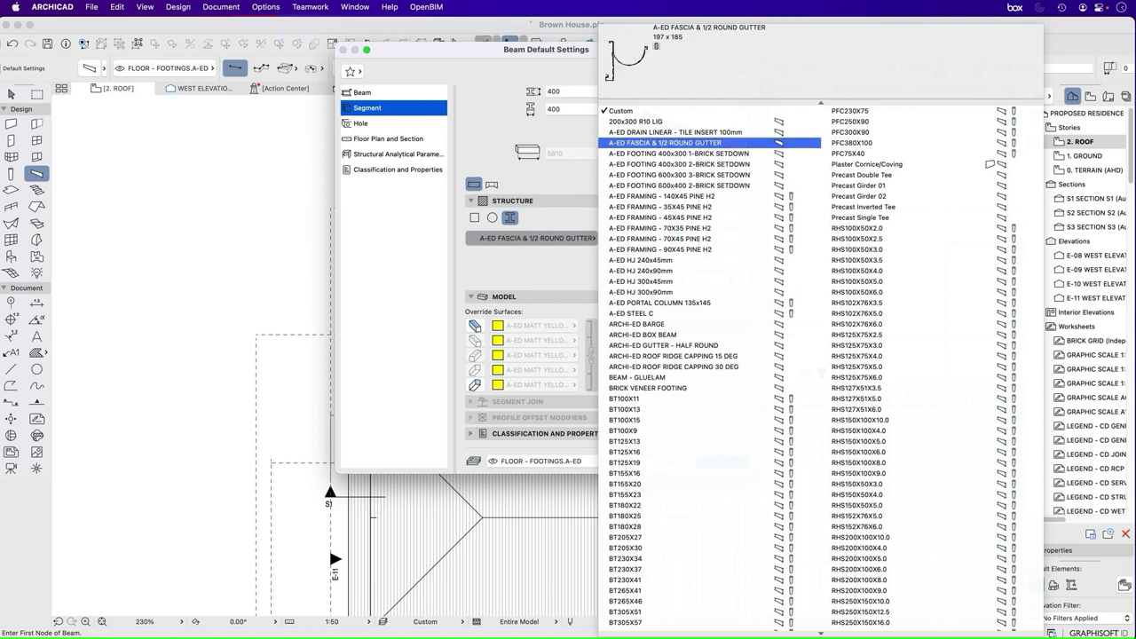
pyautogui.click(778, 143)
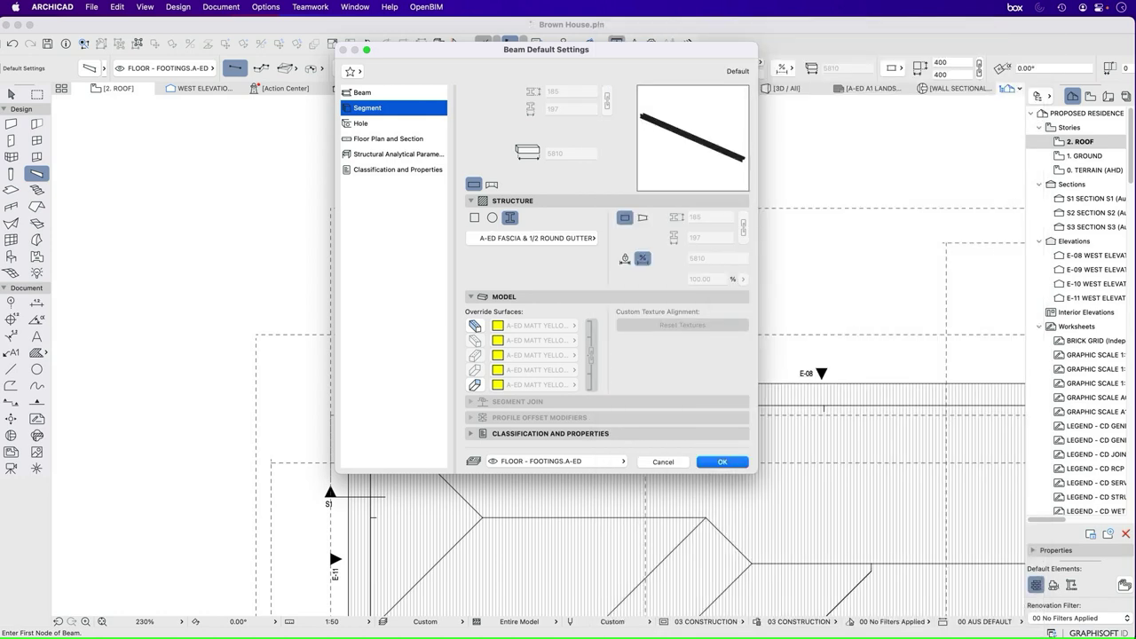
pyautogui.click(722, 459)
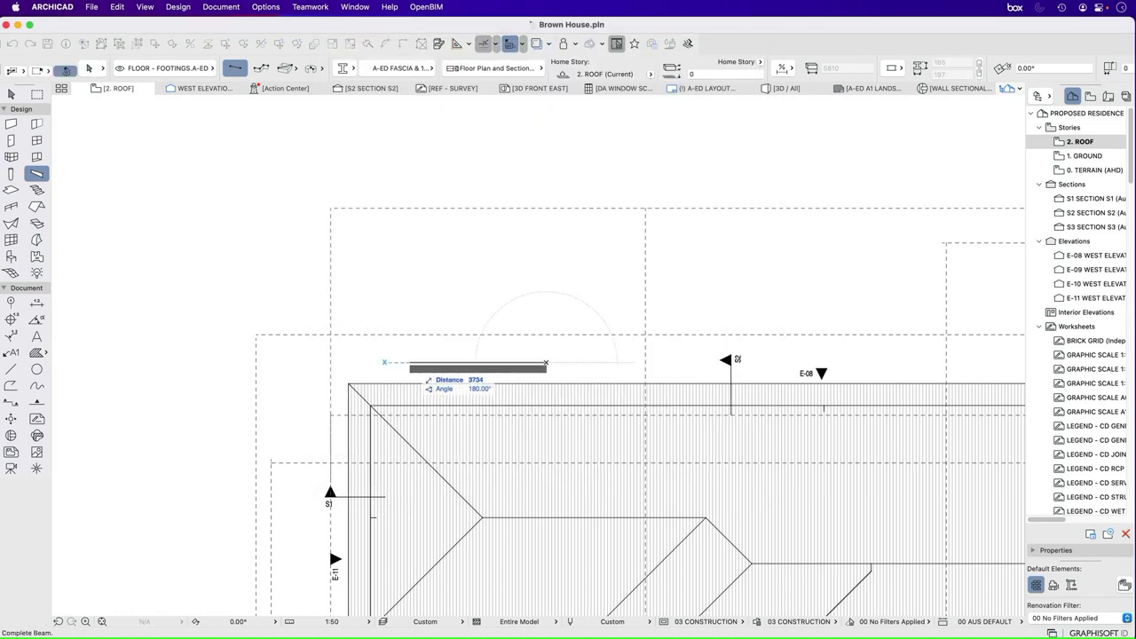
# Step: Draw a horizontal test beam about 3474 mm long just outside the roof edge, west of the S2 section marker
pyautogui.click(546, 362)
pyautogui.click(675, 362)
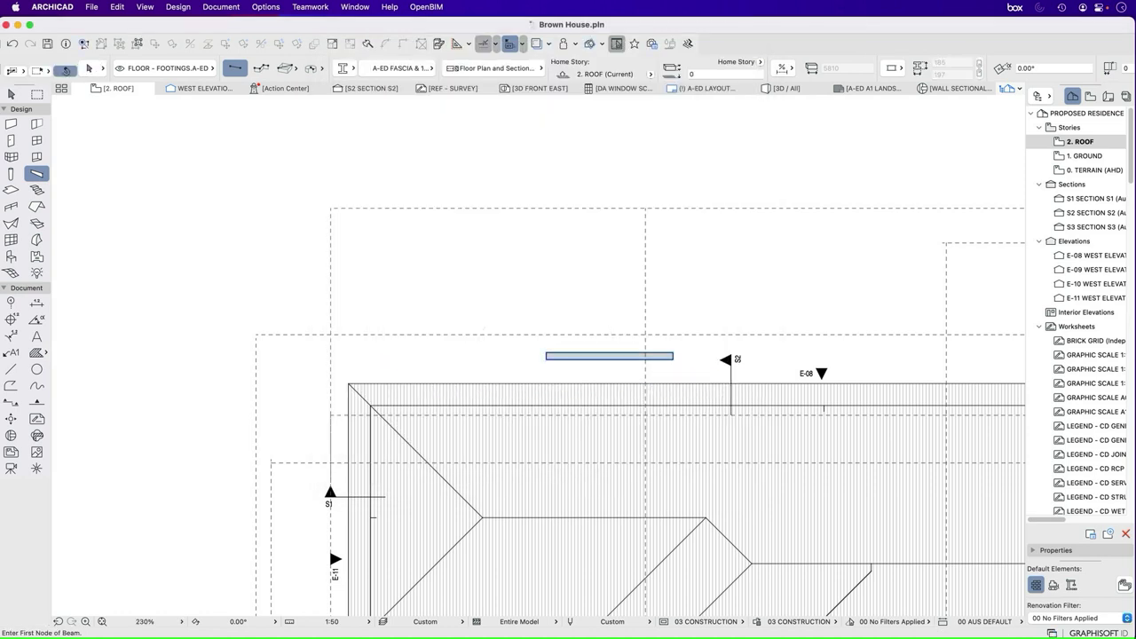
pyautogui.scroll(3, 674, 359)
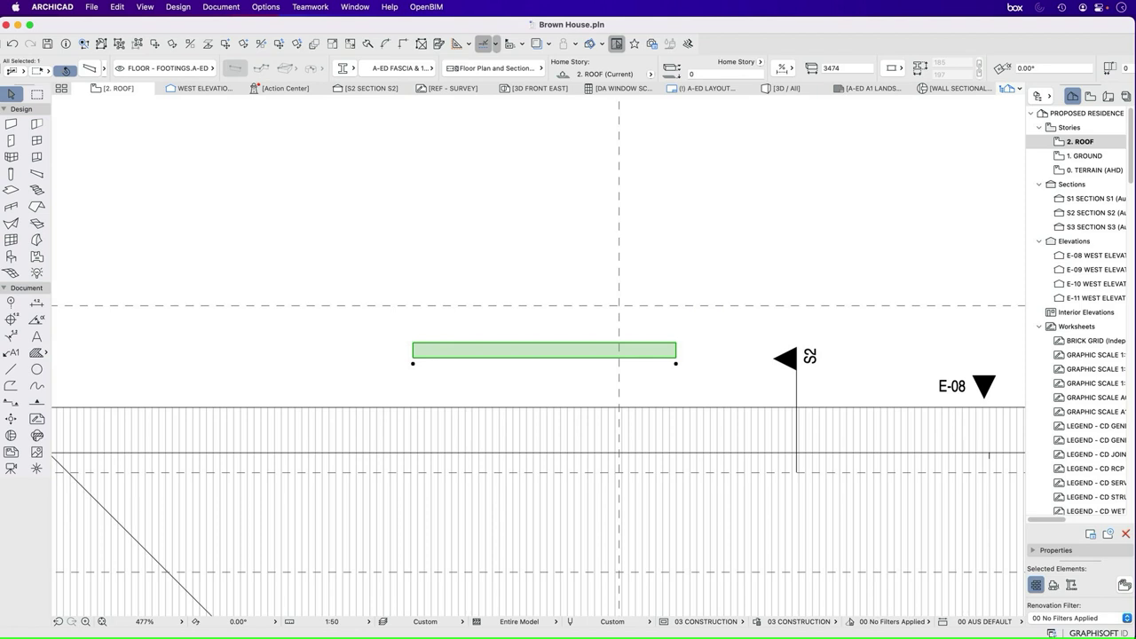
# Step: Inspect the test beam's reference line in plan, then its floor plan display and positioning settings
pyautogui.scroll(3, 412, 363)
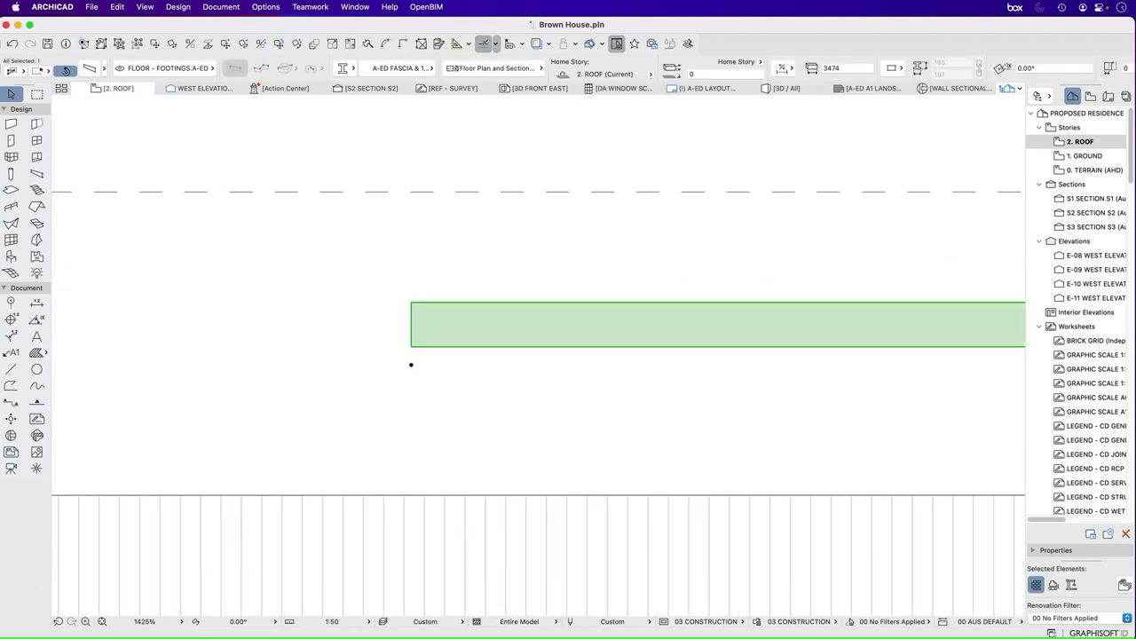
pyautogui.scroll(-3, 412, 363)
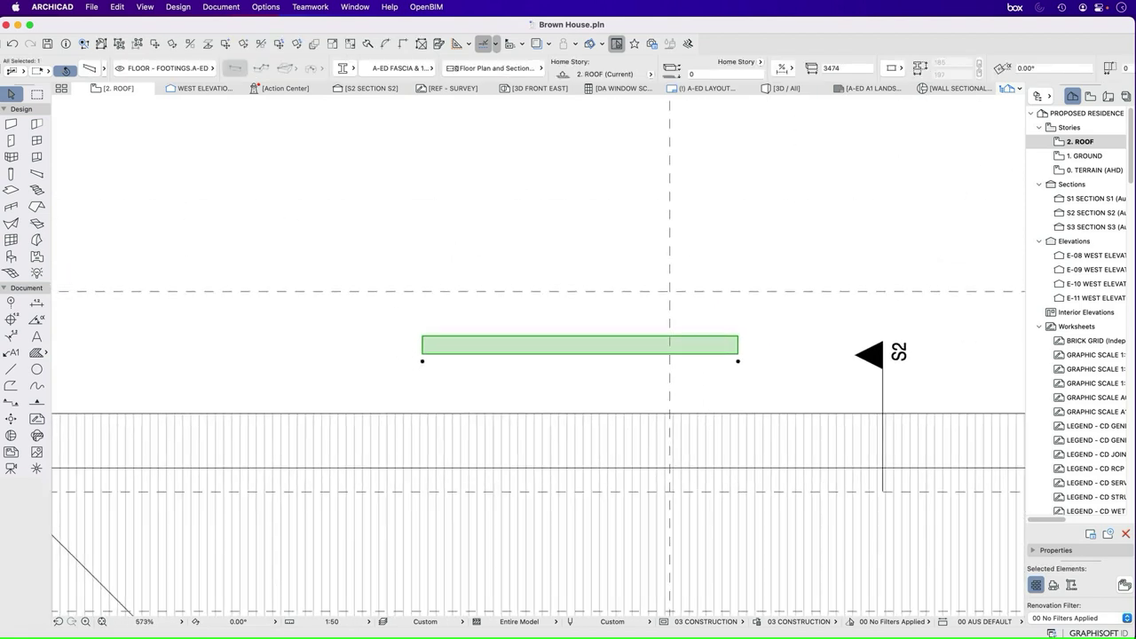
pyautogui.scroll(-1, 351, 321)
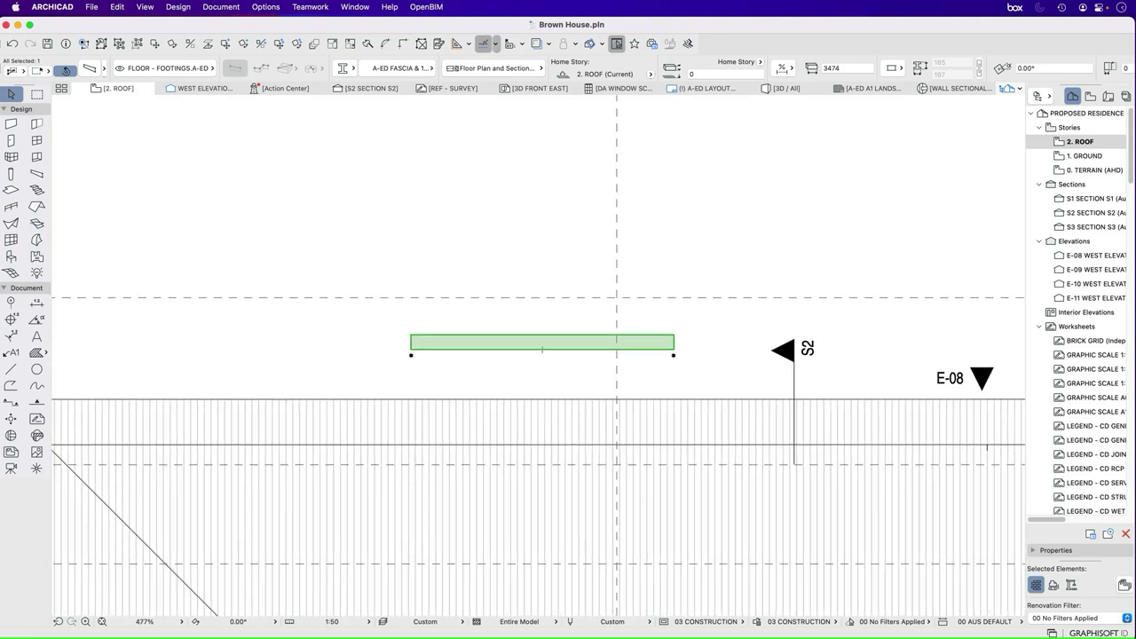
pyautogui.press('super+t')
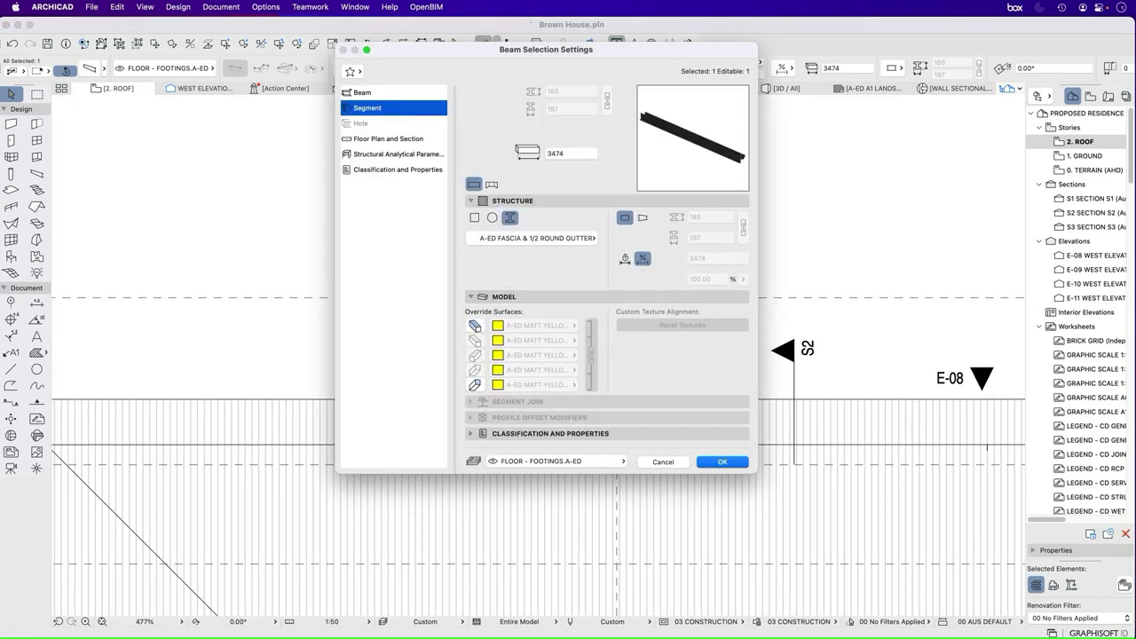
pyautogui.click(388, 138)
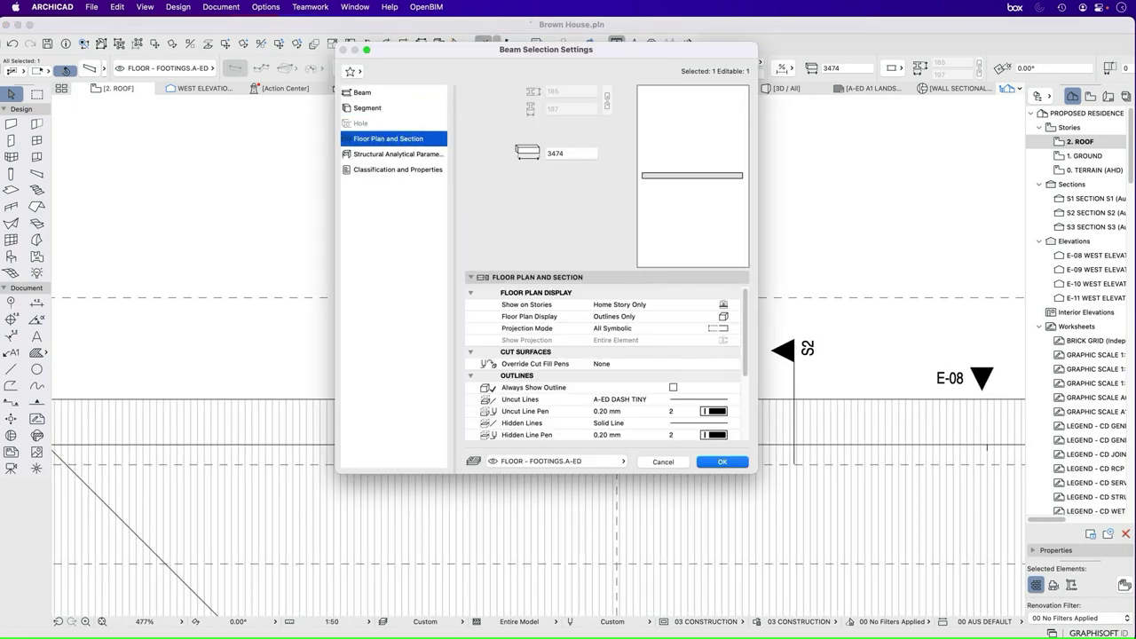
pyautogui.click(362, 92)
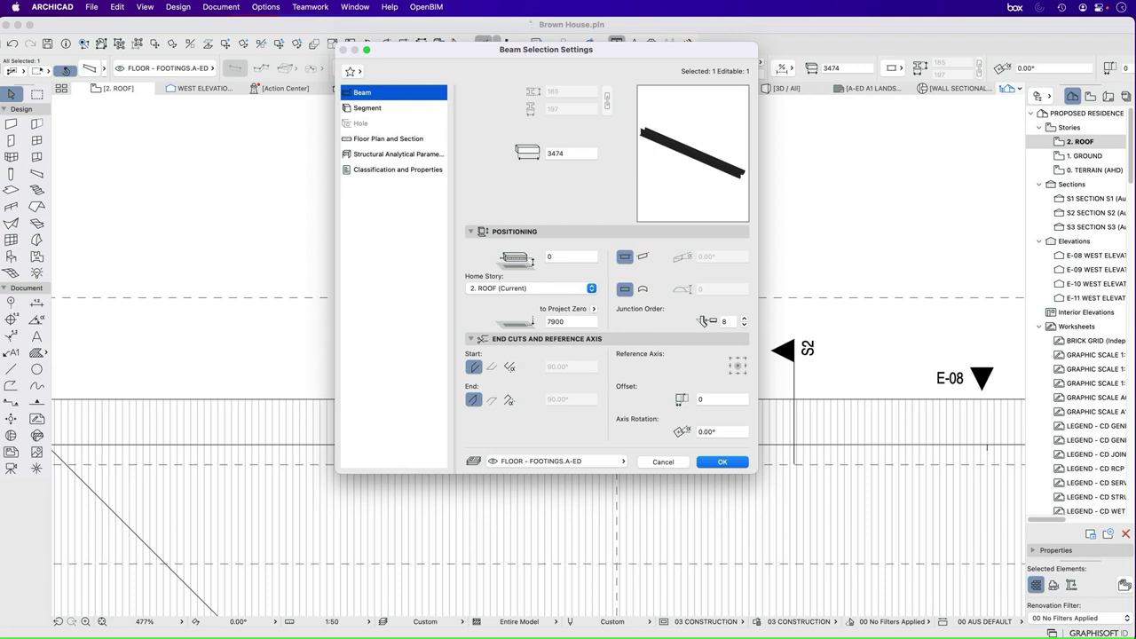
pyautogui.press('Escape')
pyautogui.press('Escape')
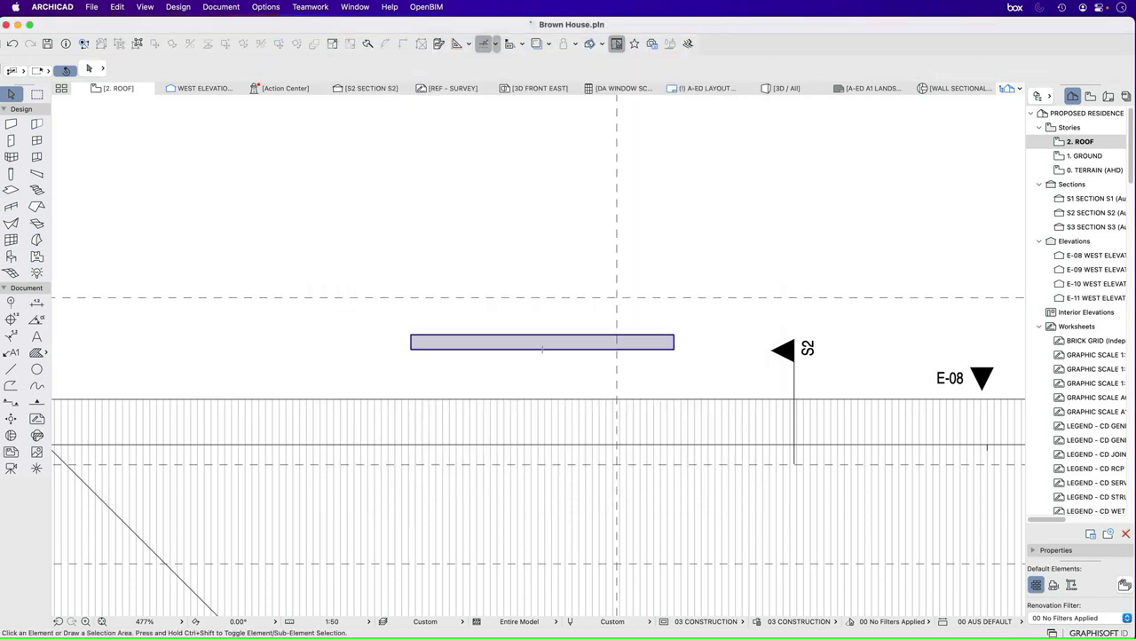
# Step: Reopen the A-ED FASCIA & 1/2 ROUND GUTTER profile for editing in the Profile Manager
pyautogui.click(36, 173)
pyautogui.click(265, 7)
pyautogui.moveTo(293, 24)
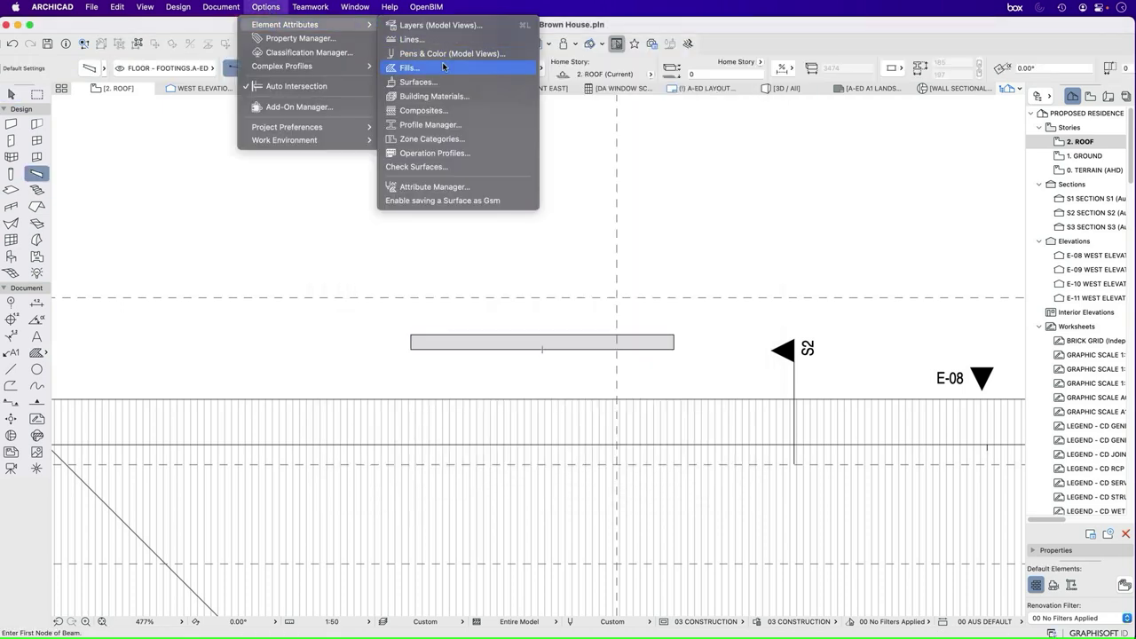
pyautogui.click(435, 124)
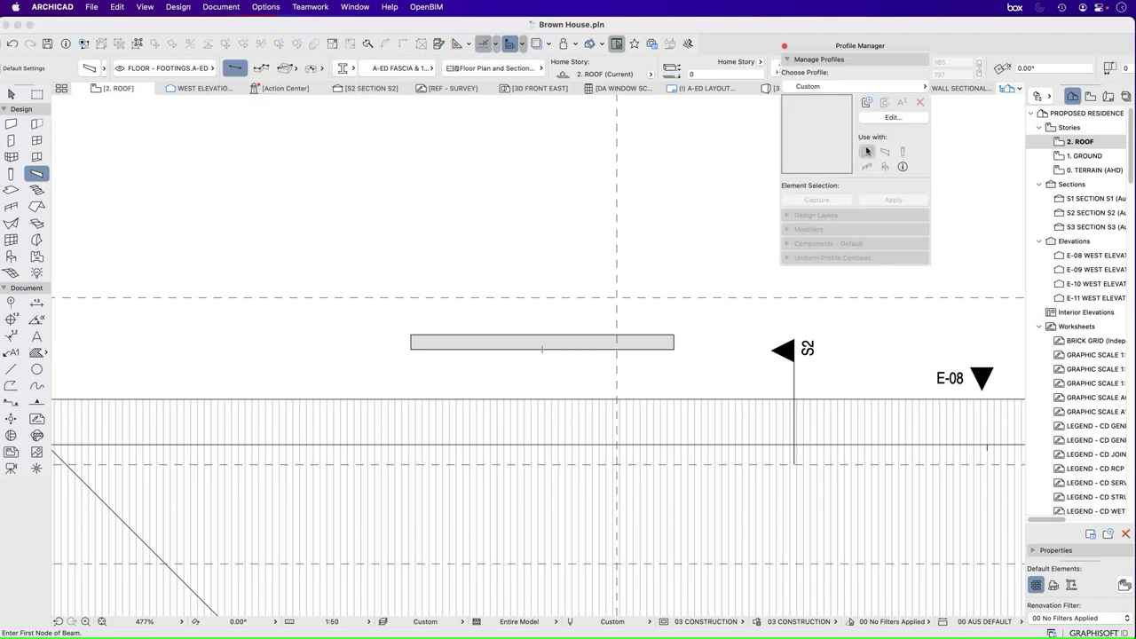
pyautogui.click(821, 86)
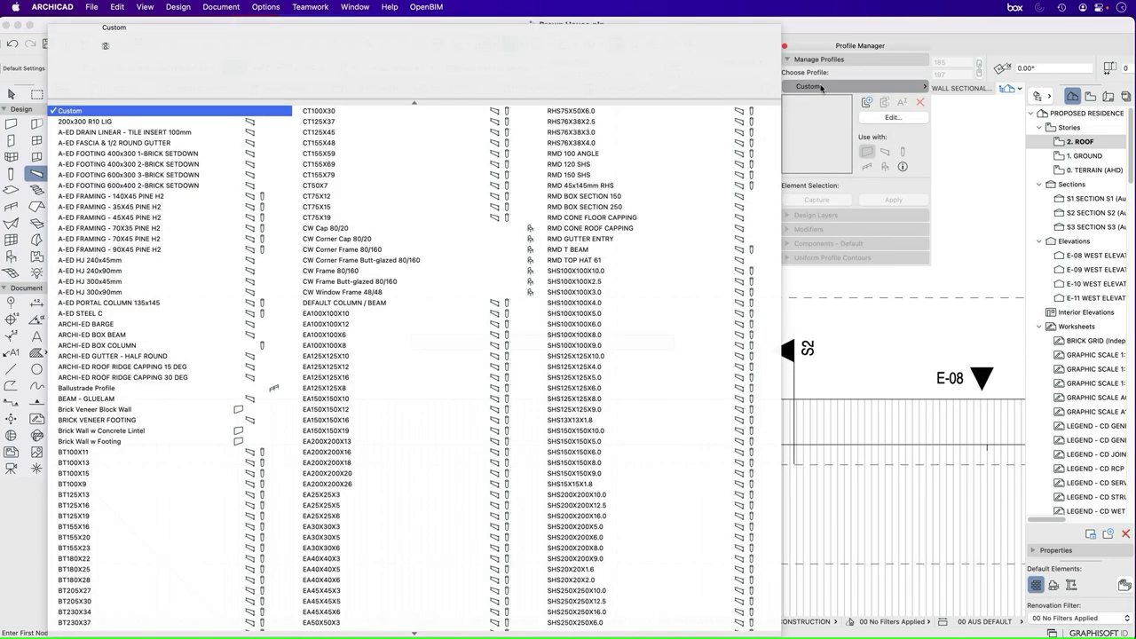
pyautogui.click(102, 143)
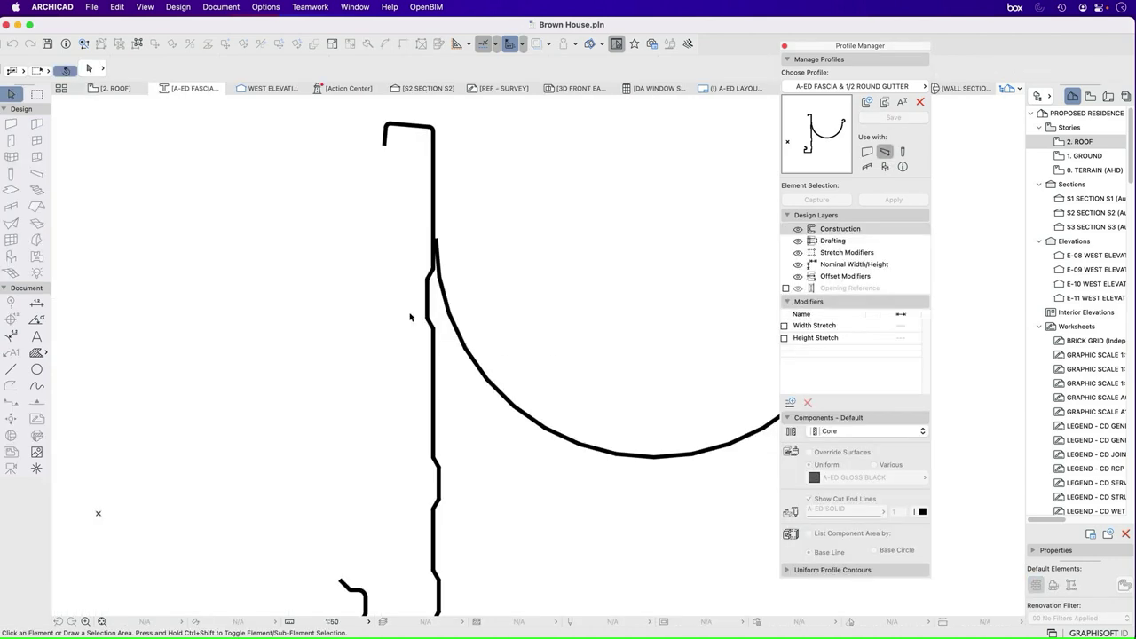
pyautogui.scroll(-5, 318, 354)
pyautogui.scroll(-1, 318, 354)
pyautogui.scroll(5, 269, 363)
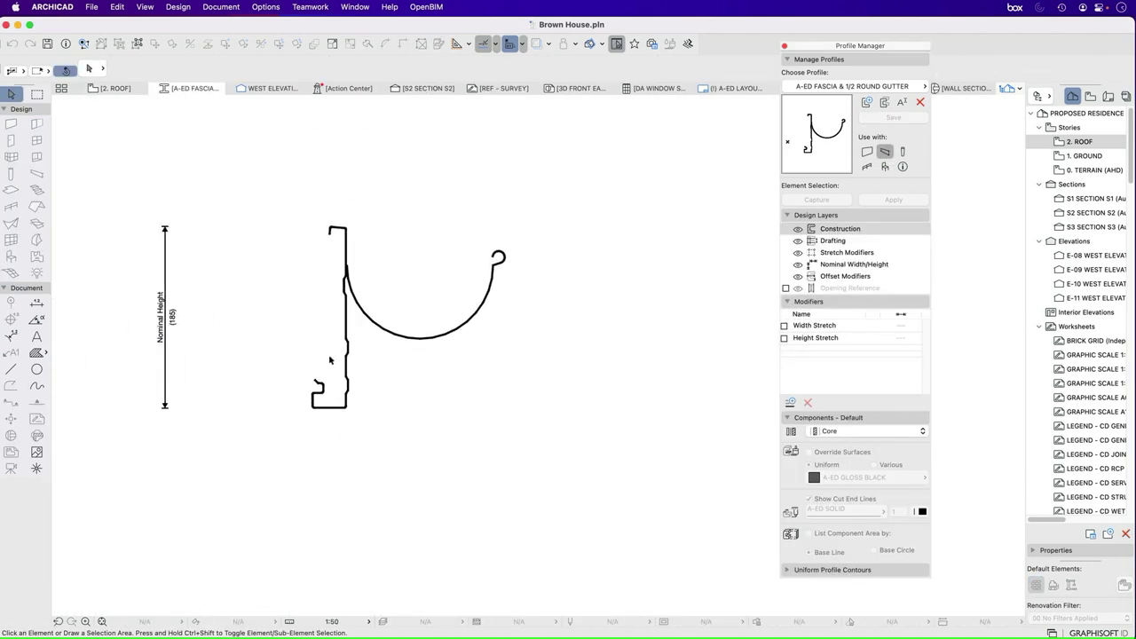
# Step: Select both profile fills and move them together so the fascia's gutter-side face near its top lands on the profile origin
pyautogui.click(347, 353)
pyautogui.click(235, 358)
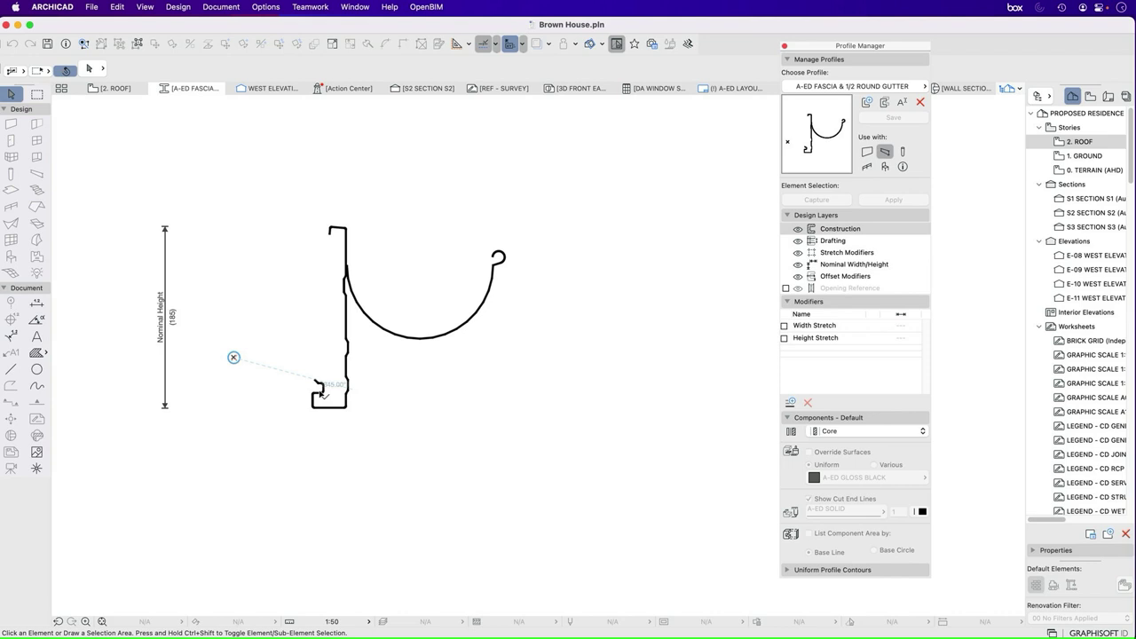
pyautogui.moveTo(588, 451); pyautogui.dragTo(287, 190)
pyautogui.rightClick(287, 190)
pyautogui.moveTo(352, 296)
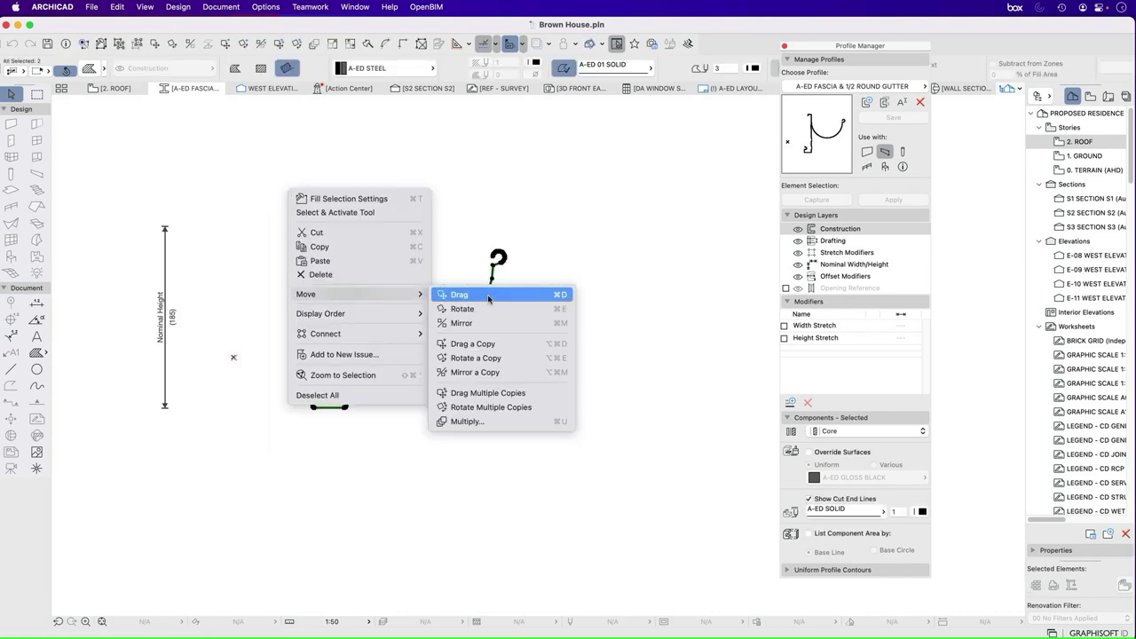
pyautogui.click(488, 299)
pyautogui.scroll(5, 337, 248)
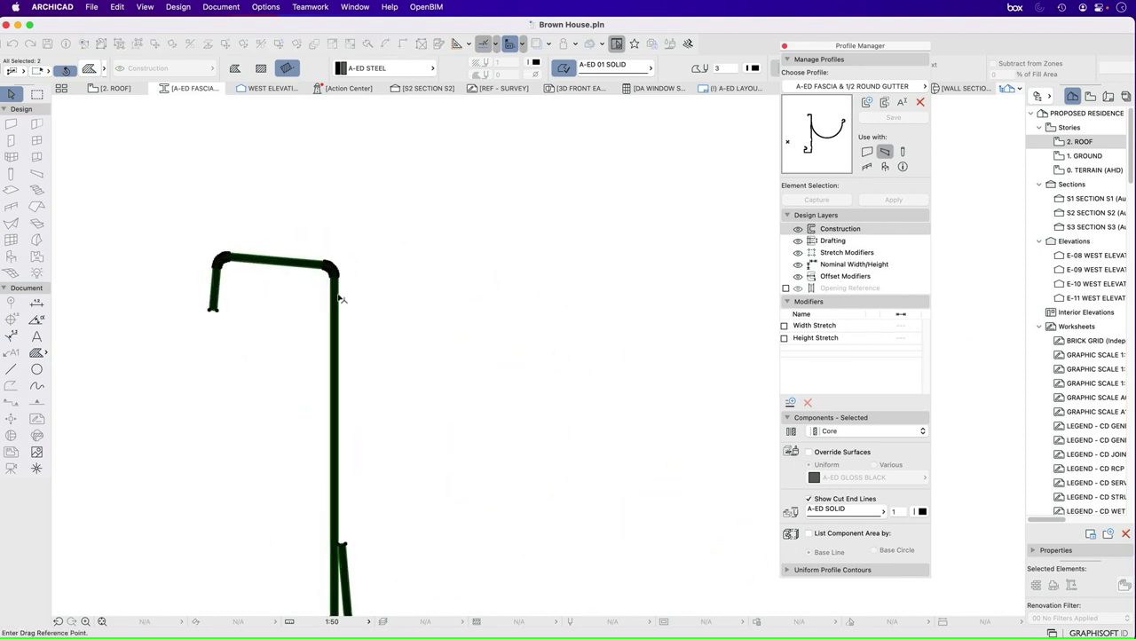
pyautogui.click(341, 352)
pyautogui.scroll(-2, 419, 315)
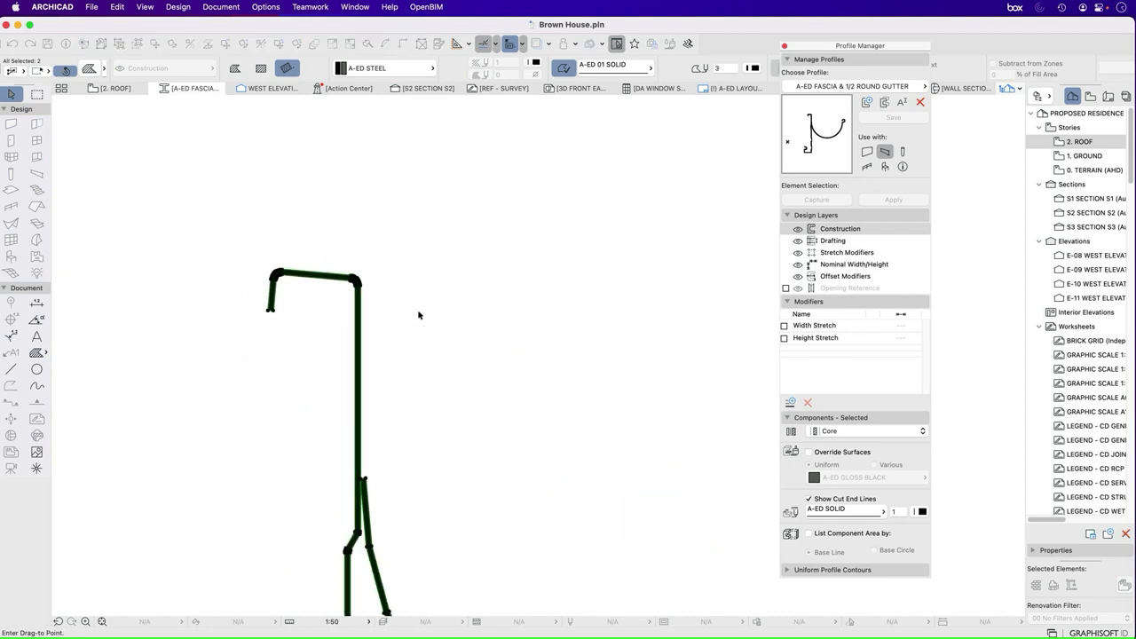
pyautogui.scroll(-4, 419, 315)
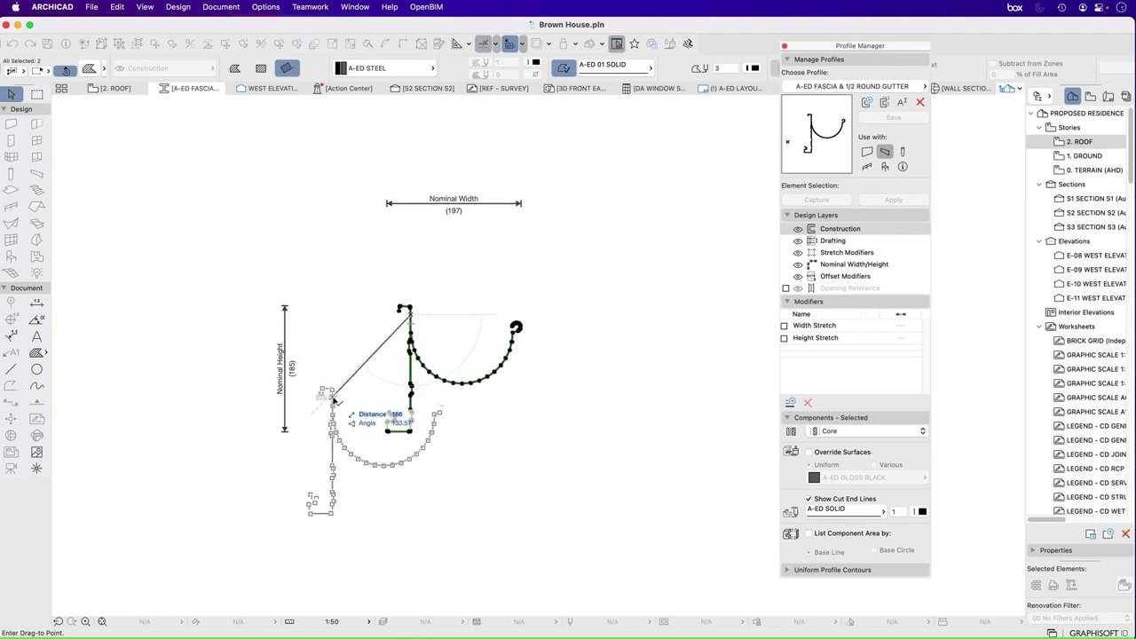
pyautogui.click(334, 400)
pyautogui.scroll(6, 330, 409)
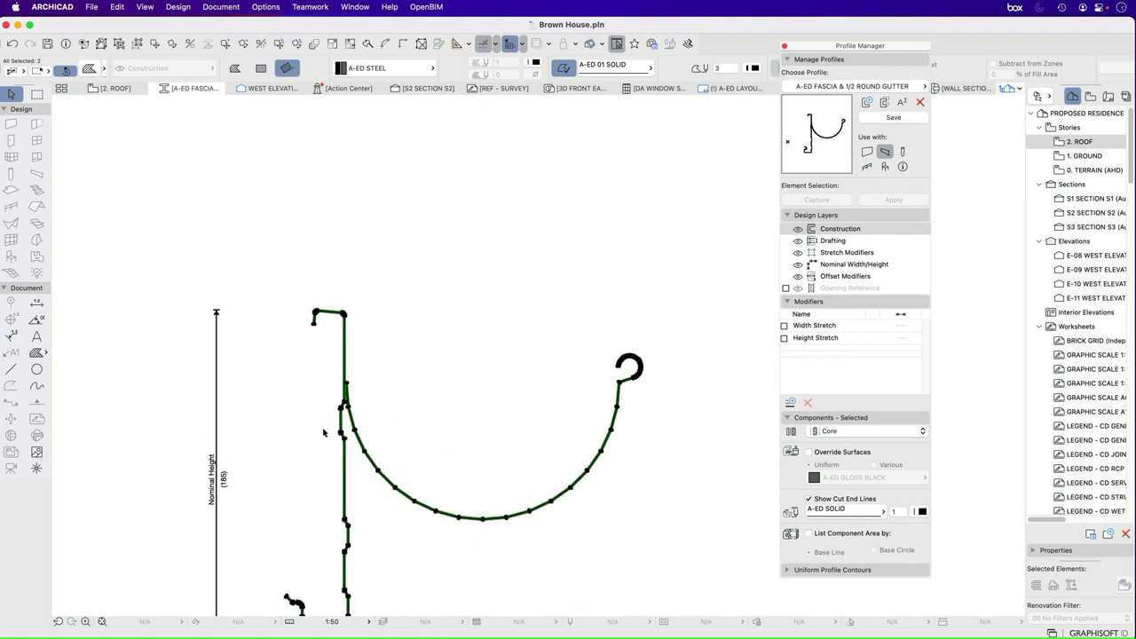
# Step: Move both selected profile fills vertically so the top of the fascia's upper fold sits level with the profile origin
pyautogui.rightClick(412, 217)
pyautogui.moveTo(456, 314)
pyautogui.click(589, 314)
pyautogui.scroll(1, 342, 254)
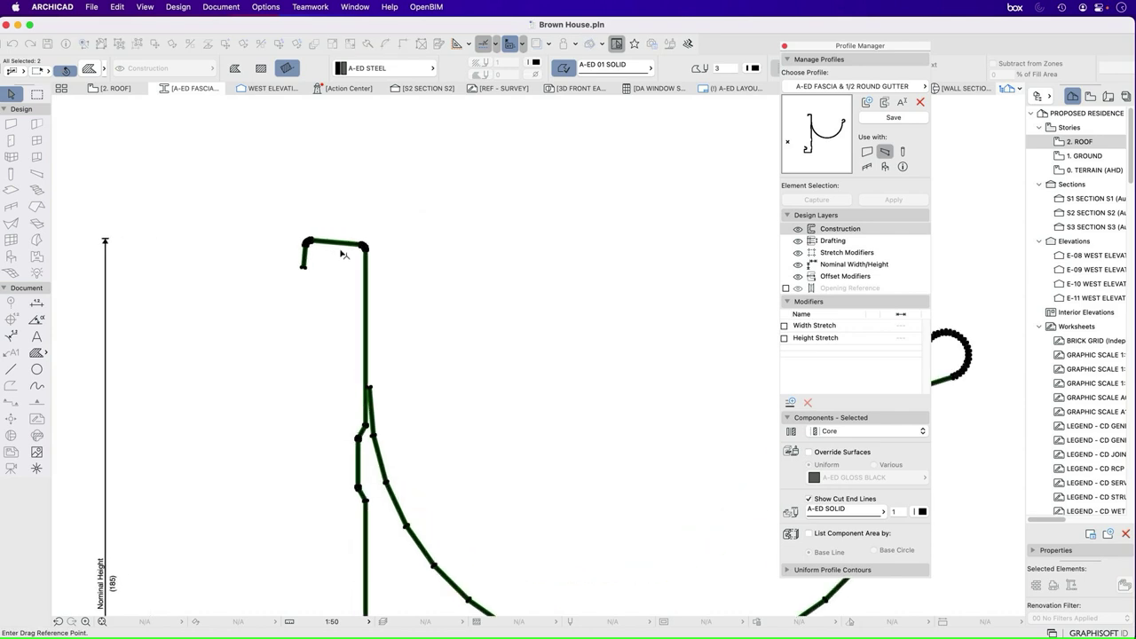
pyautogui.scroll(3, 342, 254)
pyautogui.click(281, 219)
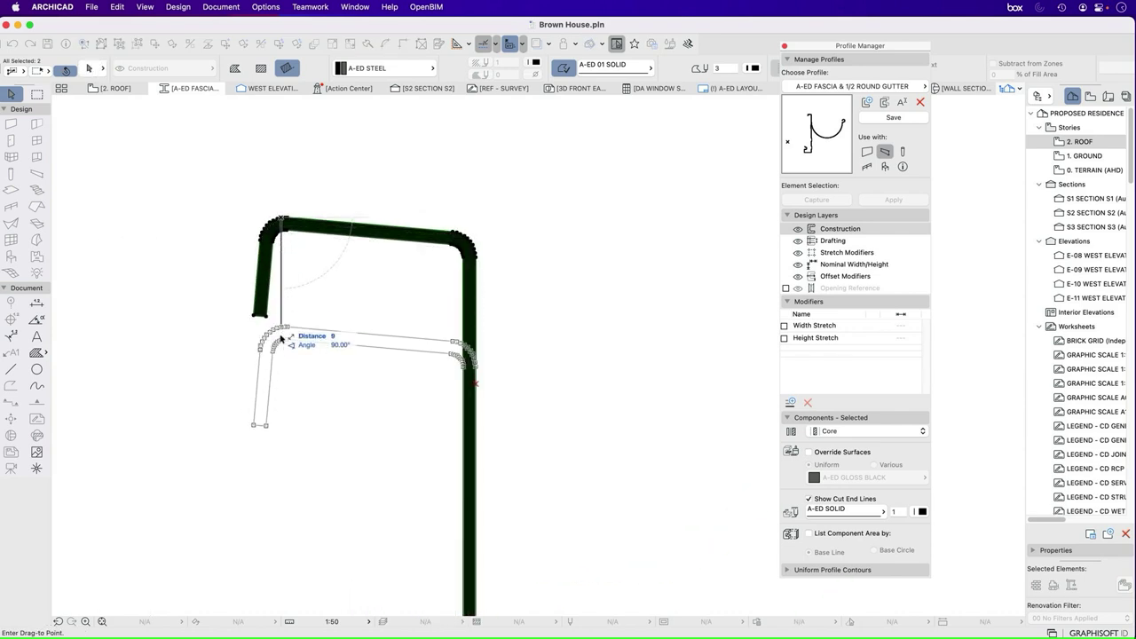
pyautogui.click(476, 387)
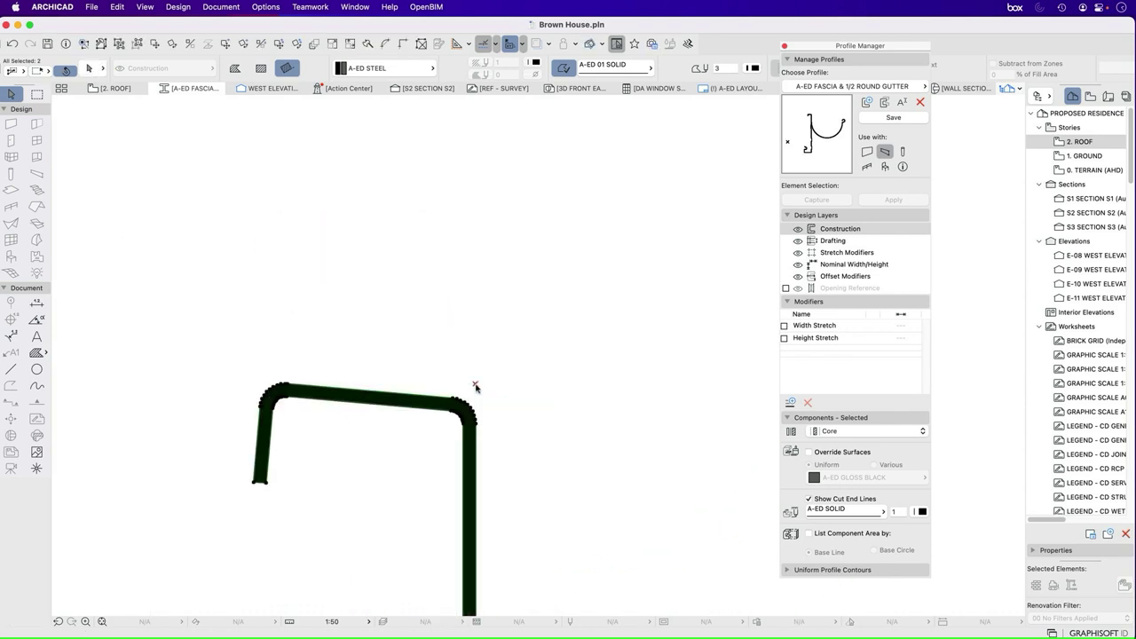
pyautogui.scroll(-6, 476, 387)
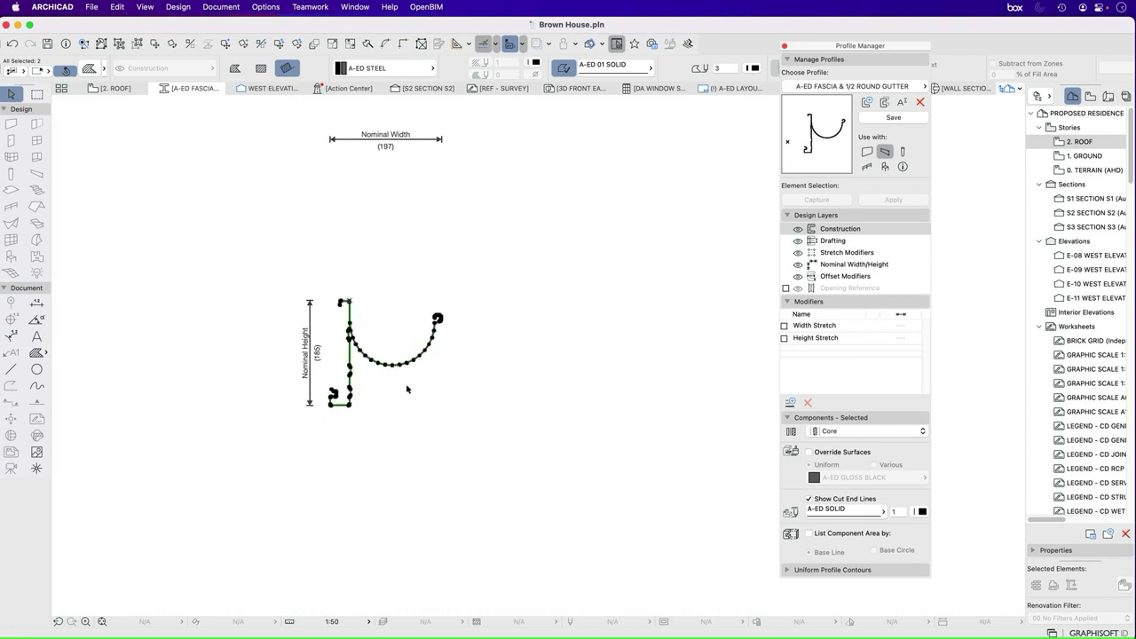
pyautogui.click(444, 386)
# Step: Save the A-ED FASCIA & 1/2 ROUND GUTTER profile and close the Profile Manager
pyautogui.click(91, 7)
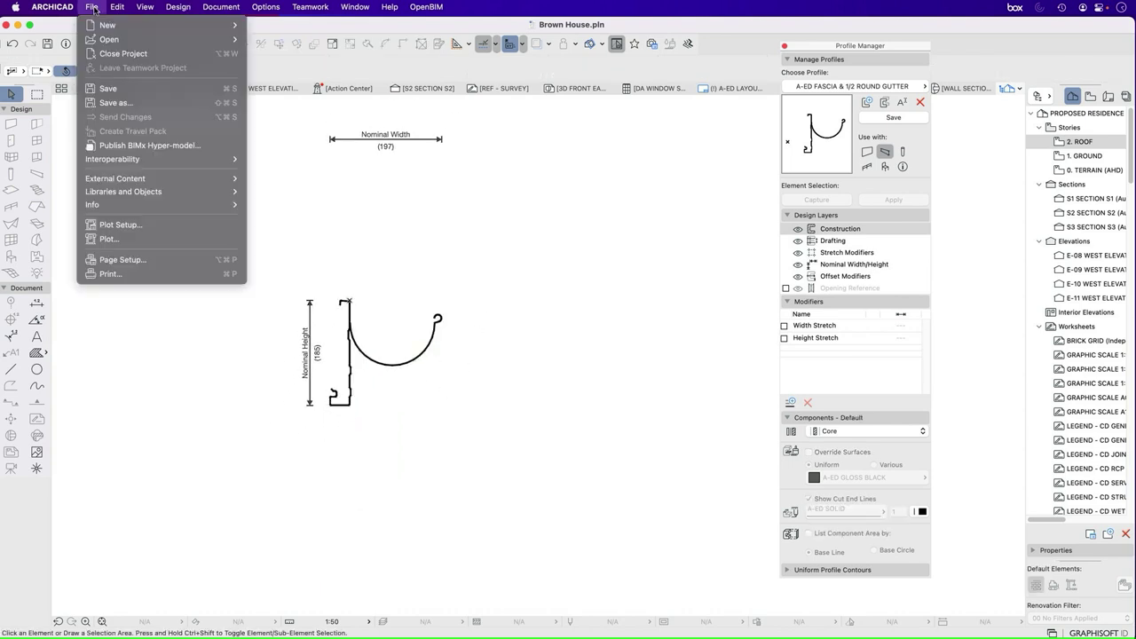
pyautogui.press('super+s')
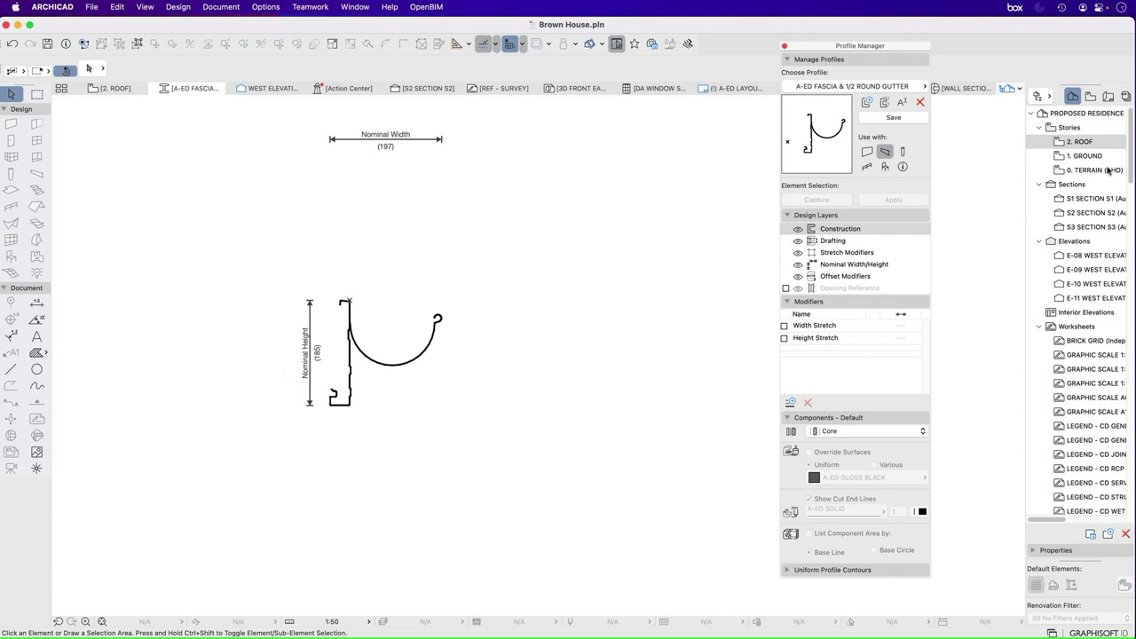
pyautogui.scroll(-2, 994, 151)
pyautogui.click(893, 117)
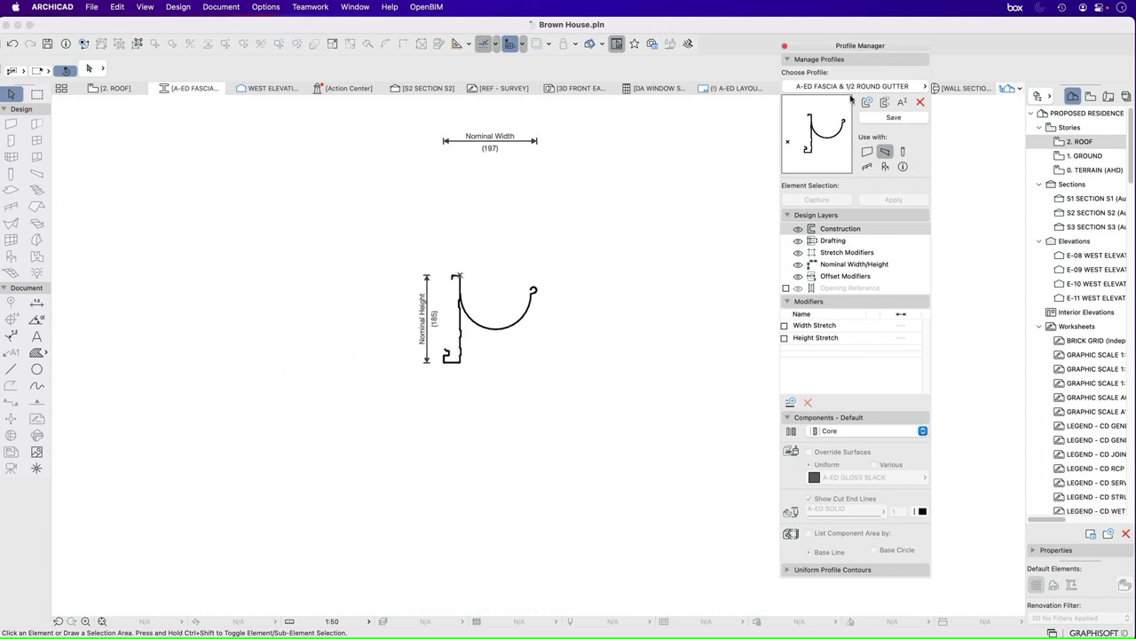
pyautogui.click(784, 47)
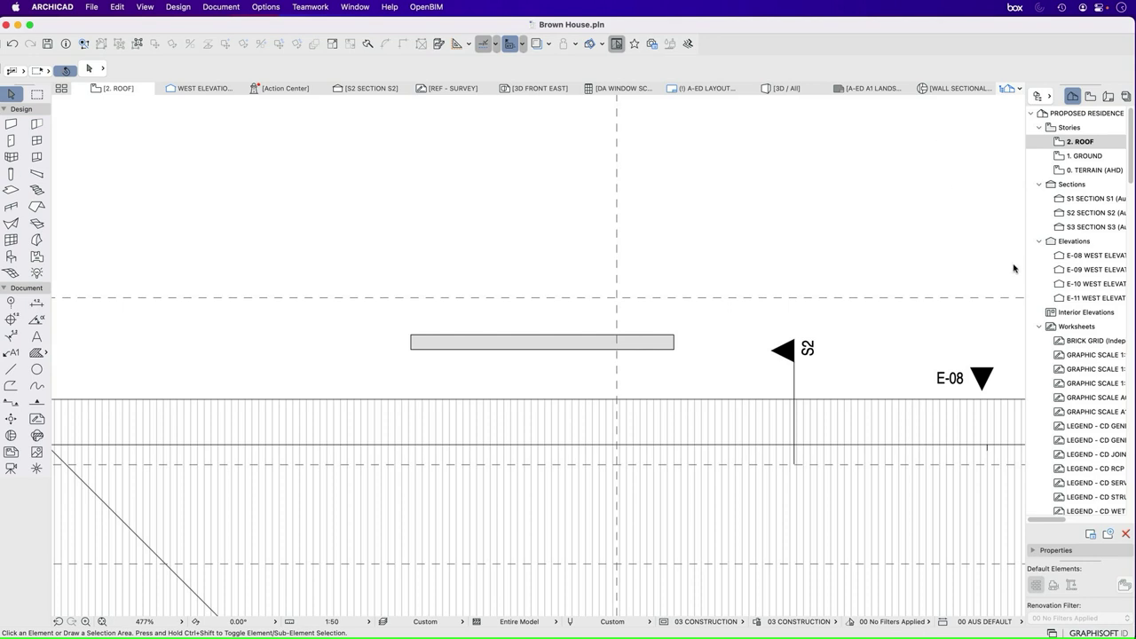
# Step: Examine where the test beam's reference line sits within its outline on the roof plan
pyautogui.click(498, 358)
pyautogui.scroll(4, 440, 364)
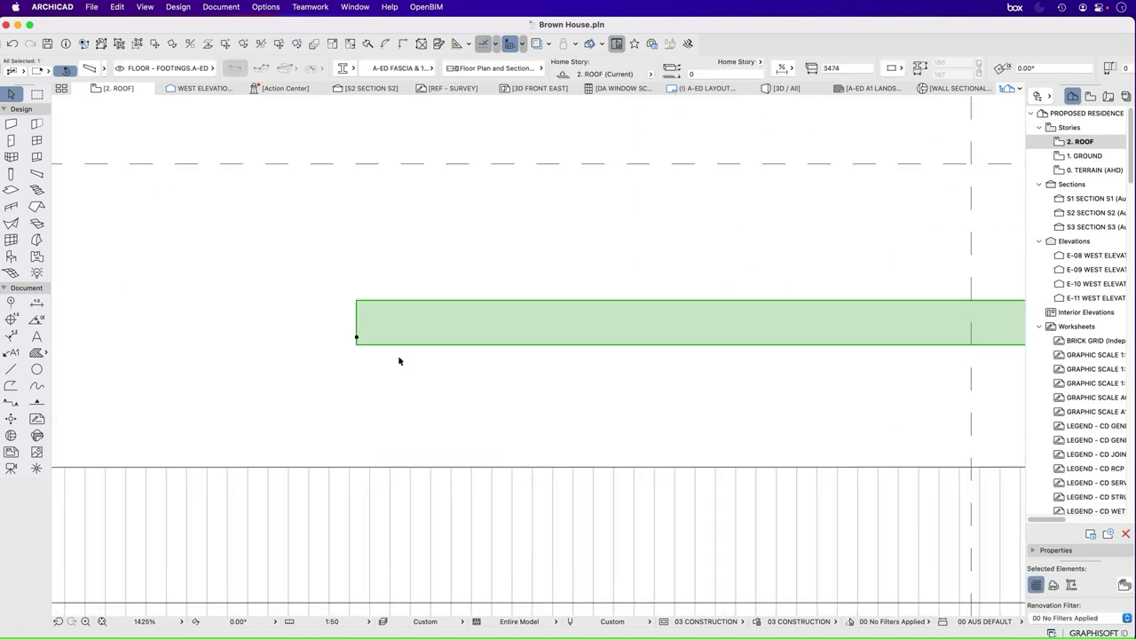
pyautogui.press('Escape')
pyautogui.click(356, 339)
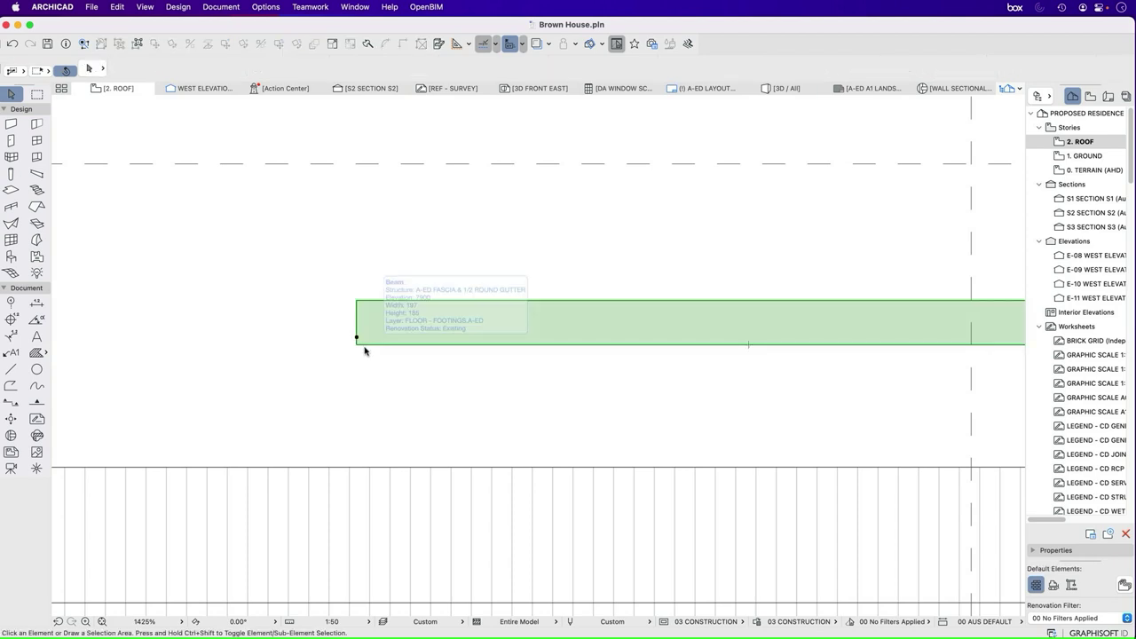
pyautogui.scroll(-3, 336, 357)
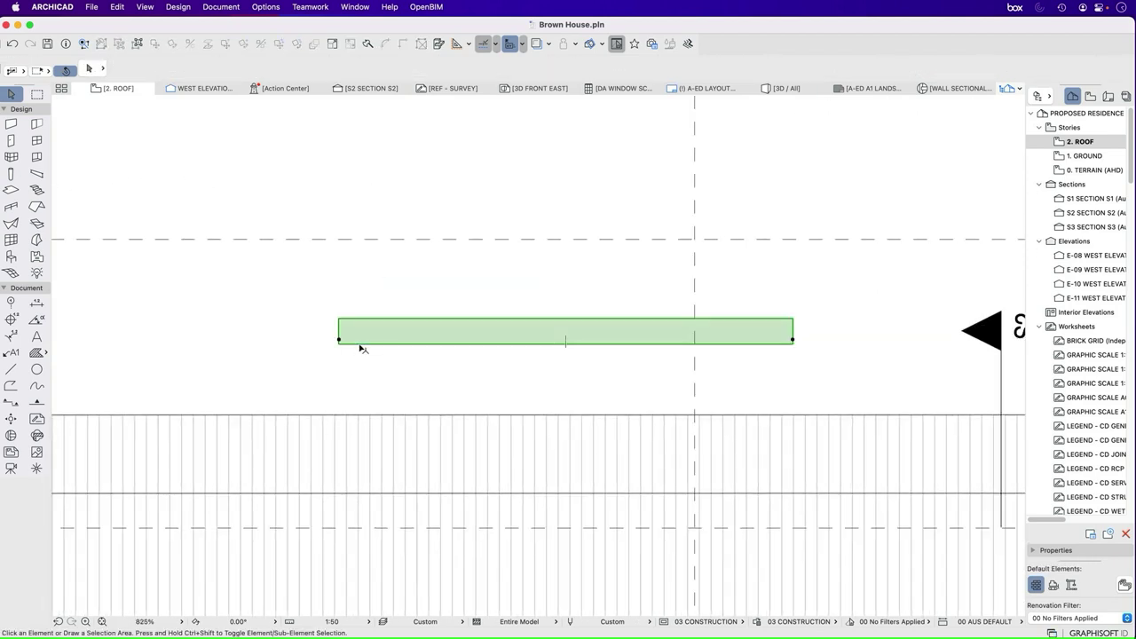
pyautogui.press('Escape')
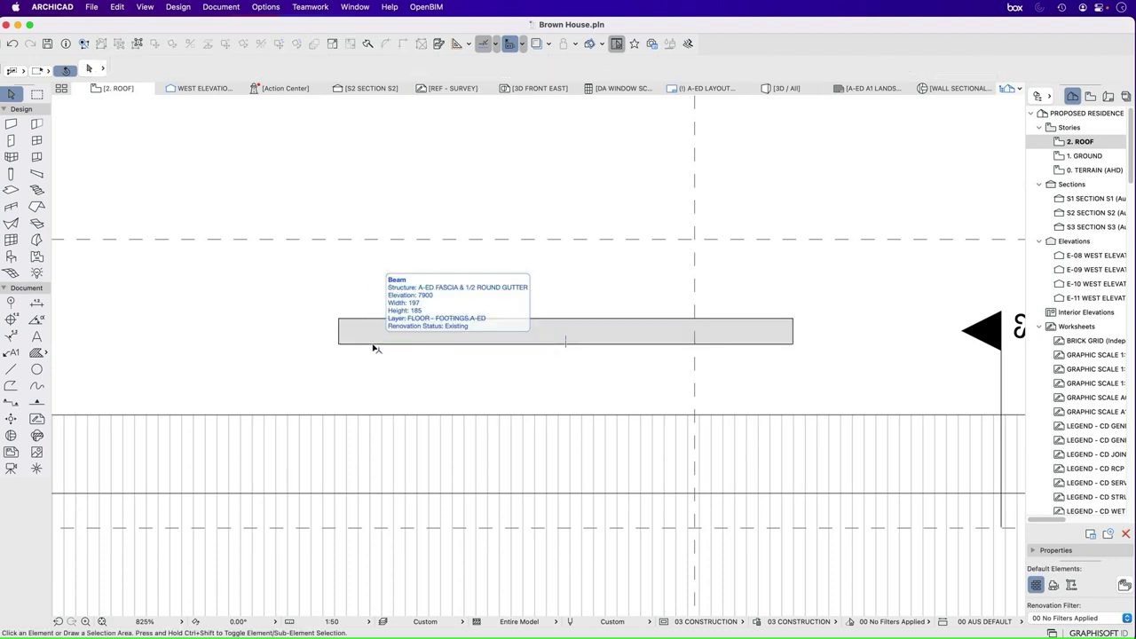
pyautogui.click(341, 341)
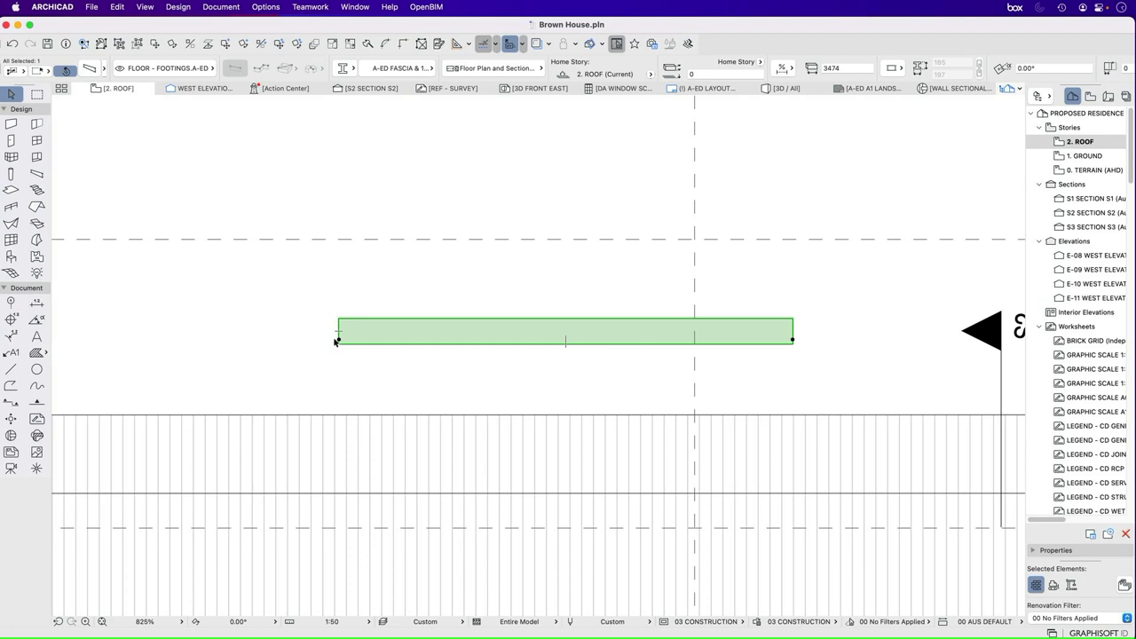
pyautogui.press('Escape')
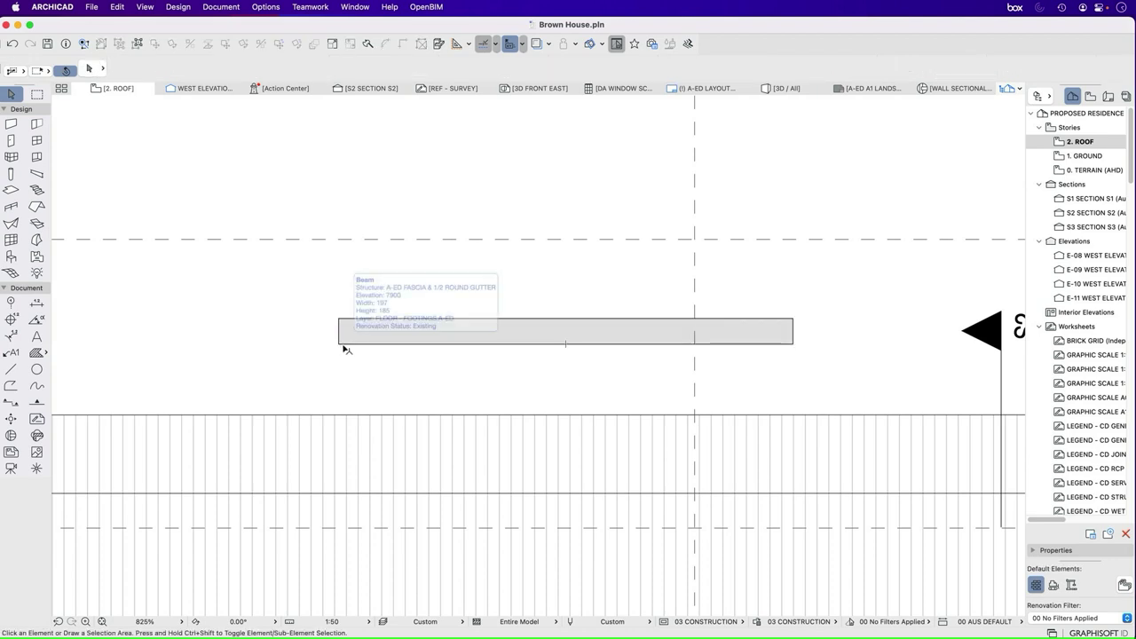
# Step: Move the test beam by its left reference-line endpoint onto the upper-left corner of the roof edge
pyautogui.click(345, 349)
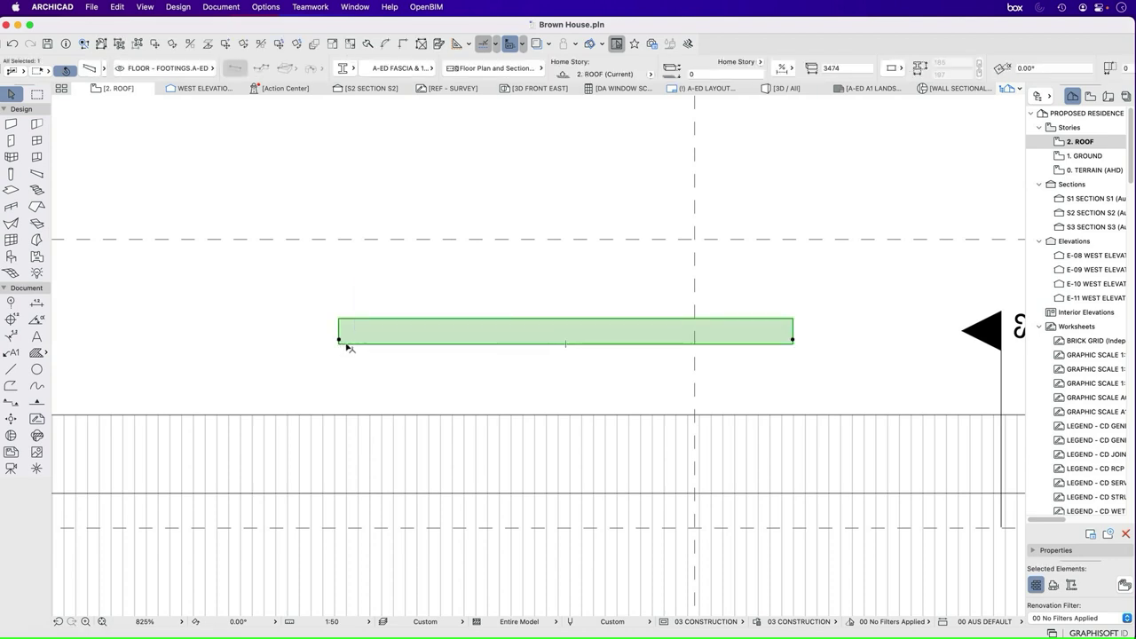
pyautogui.rightClick(326, 294)
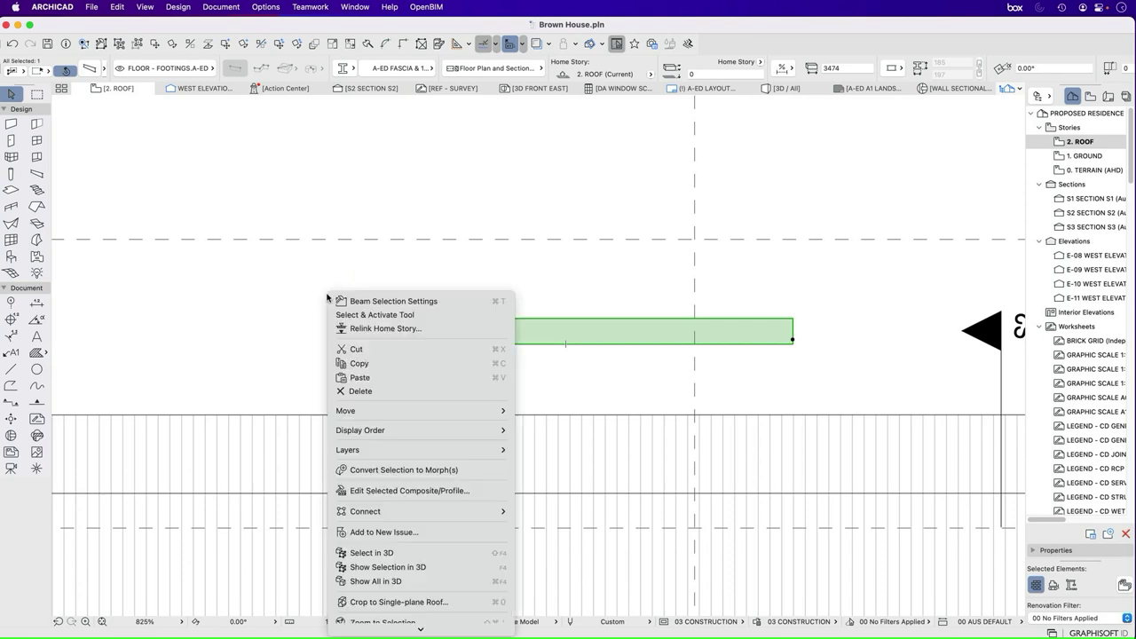
pyautogui.moveTo(409, 413)
pyautogui.click(524, 411)
pyautogui.click(339, 343)
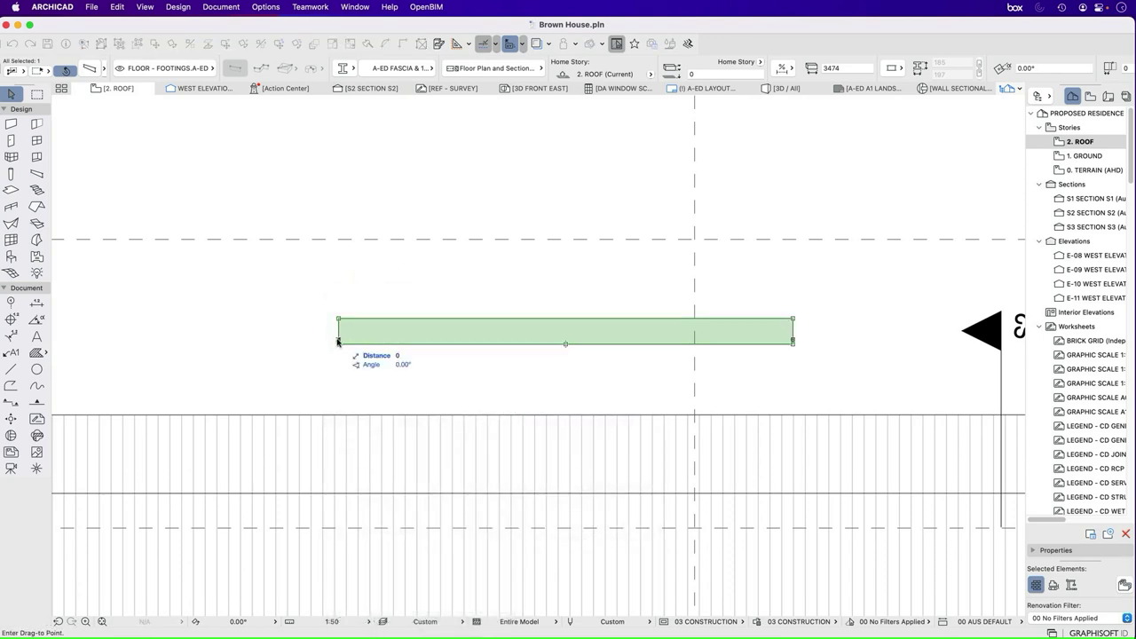
pyautogui.scroll(-5, 491, 344)
pyautogui.scroll(4, 301, 361)
pyautogui.scroll(2, 300, 362)
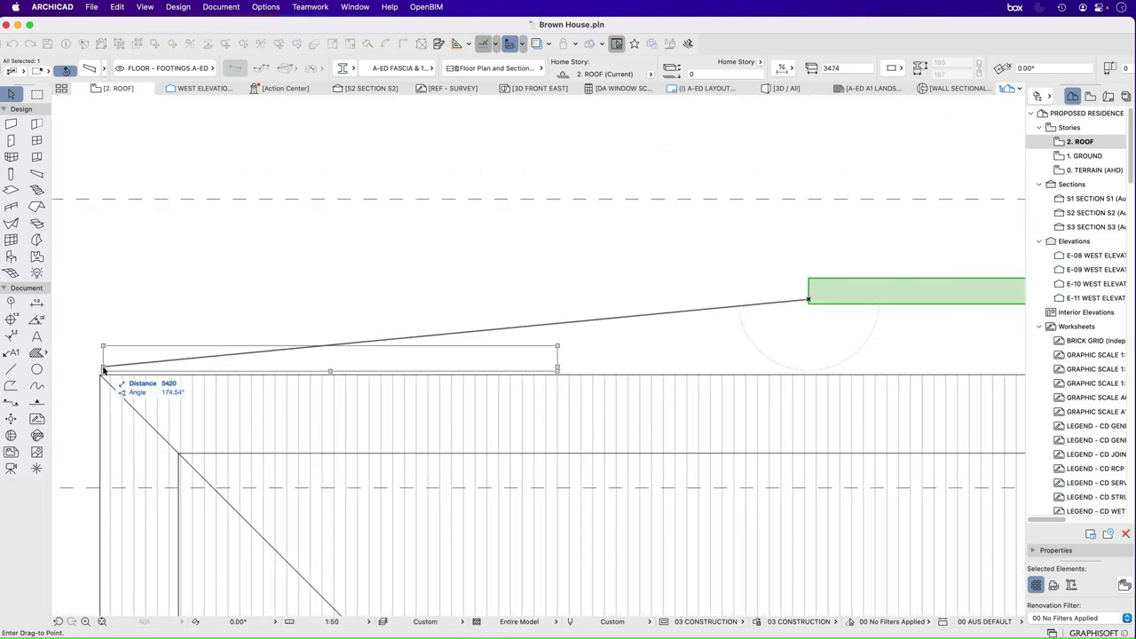
pyautogui.click(101, 373)
pyautogui.press('Escape')
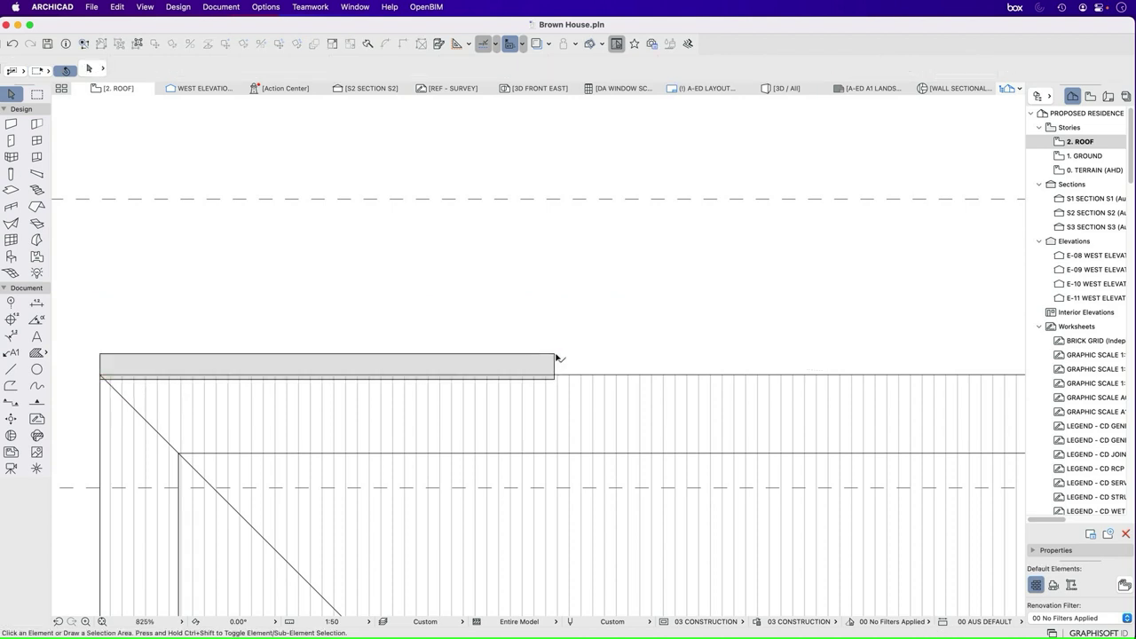
# Step: Delete the test beam from the upper-left roof corner
pyautogui.click(555, 357)
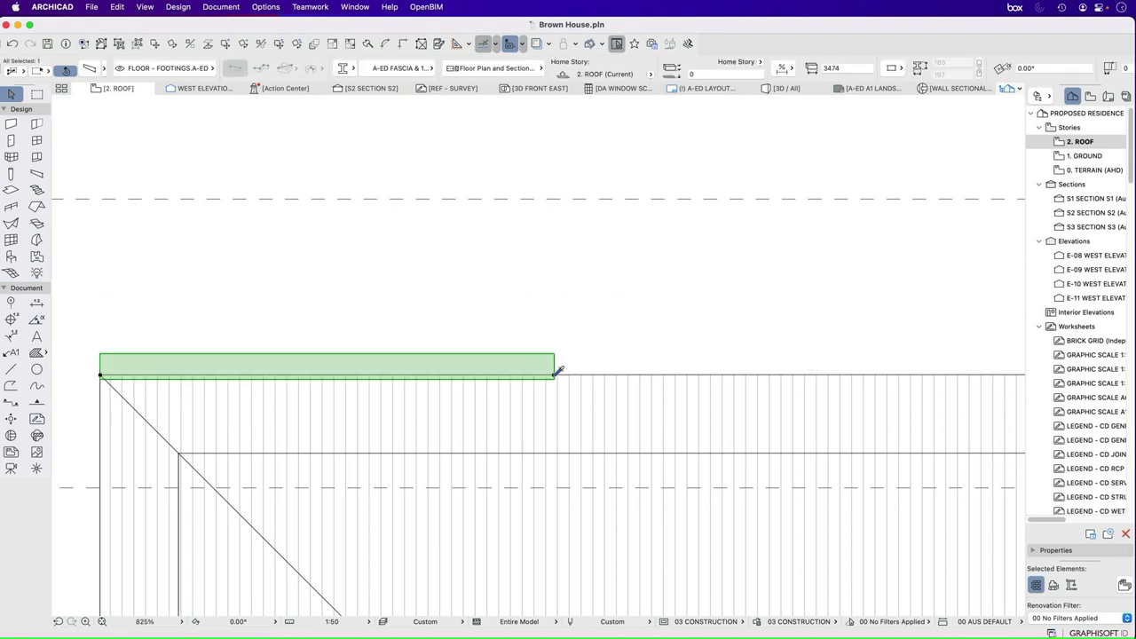
pyautogui.click(556, 354)
pyautogui.press('Delete')
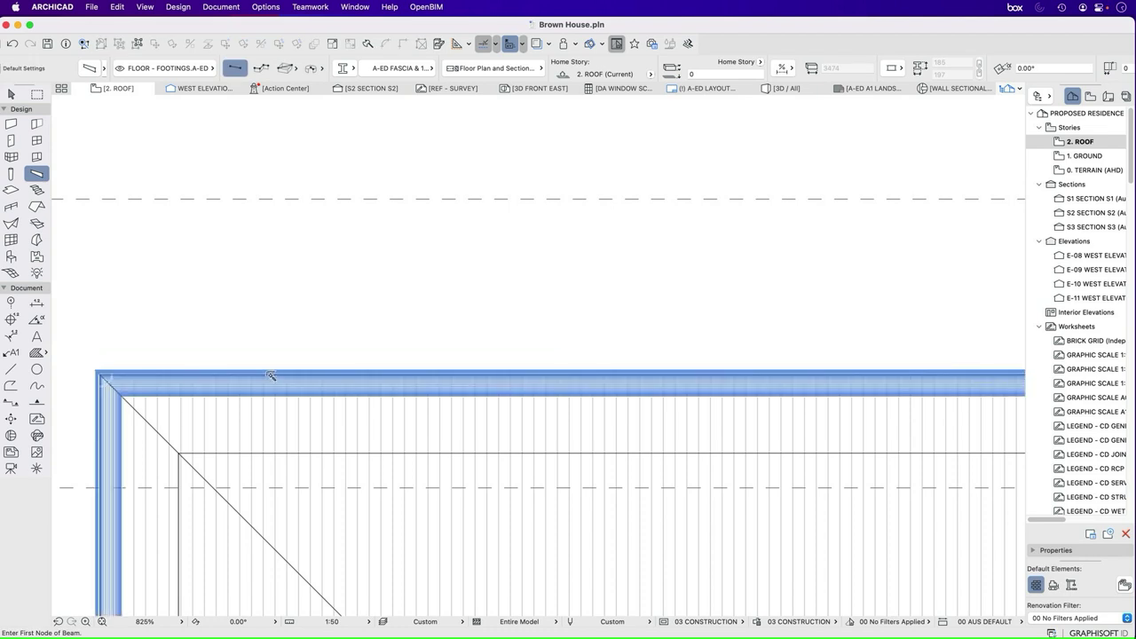
# Step: Try tracing the whole roof outline with fascia and gutter beams using the Magic Wand, and inspect their placement at the corner
pyautogui.scroll(-5, 273, 374)
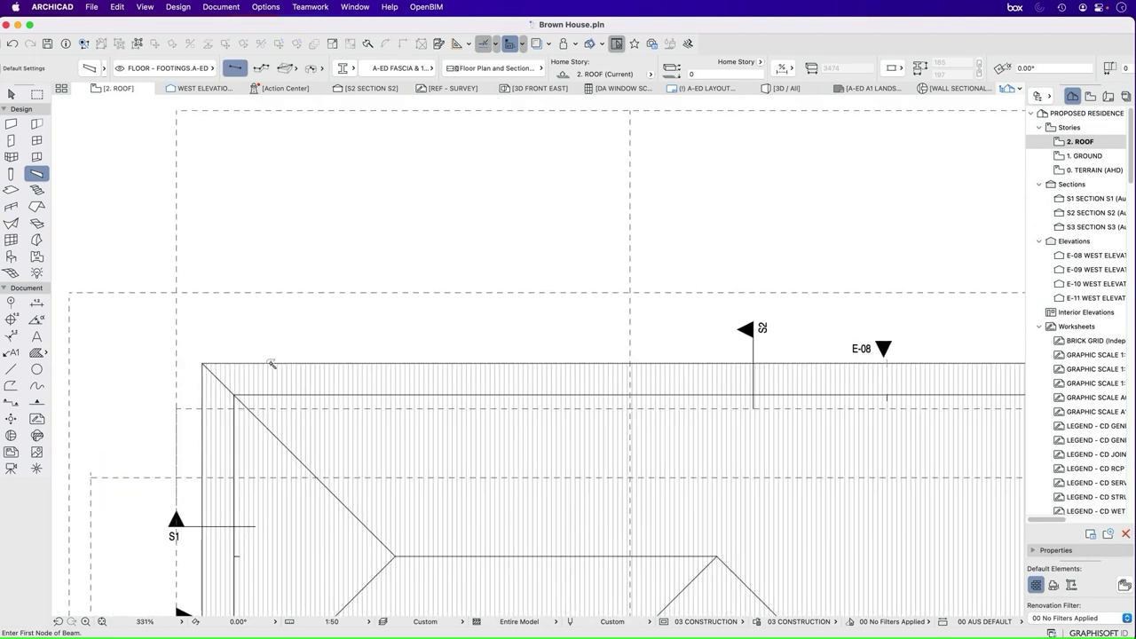
pyautogui.scroll(5, 235, 364)
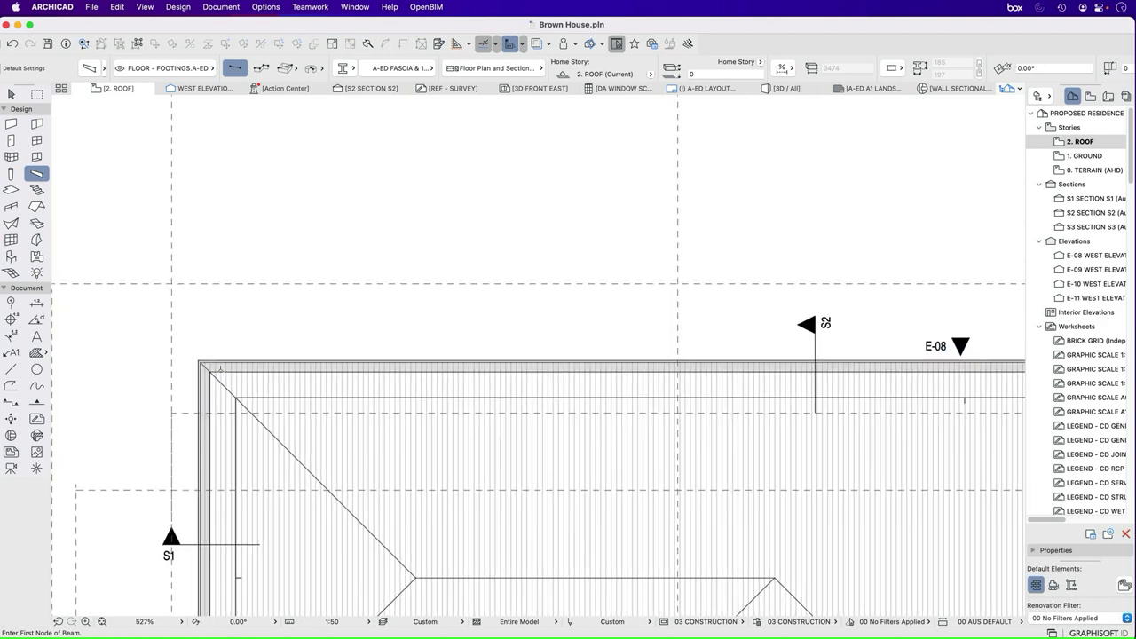
pyautogui.press('super+a')
pyautogui.scroll(-8, 254, 314)
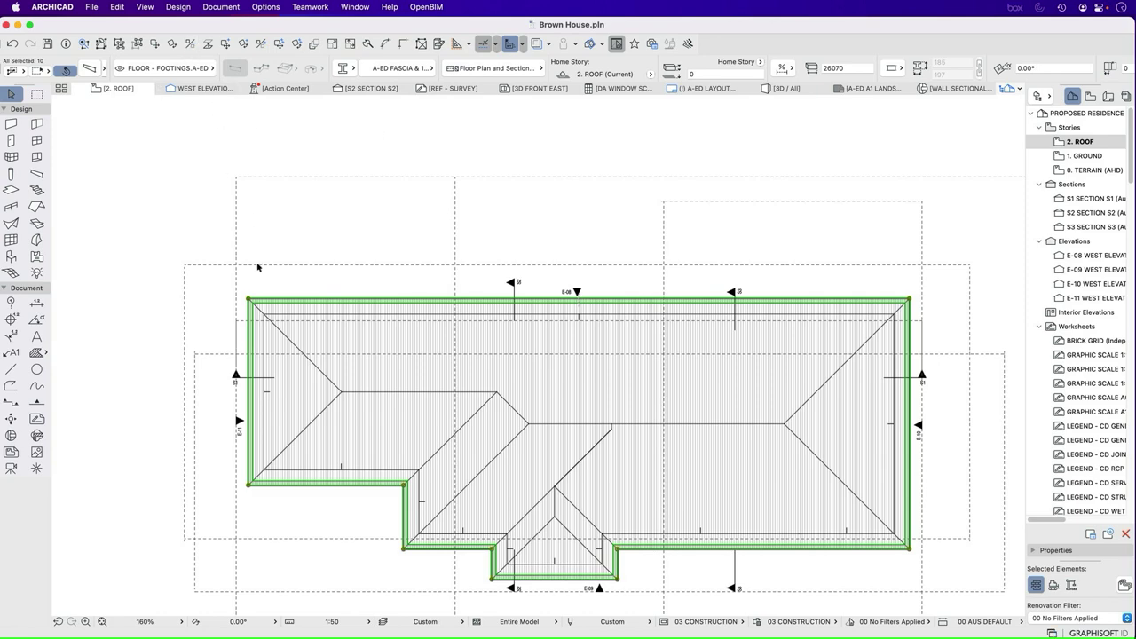
pyautogui.scroll(8, 254, 293)
pyautogui.press('Escape')
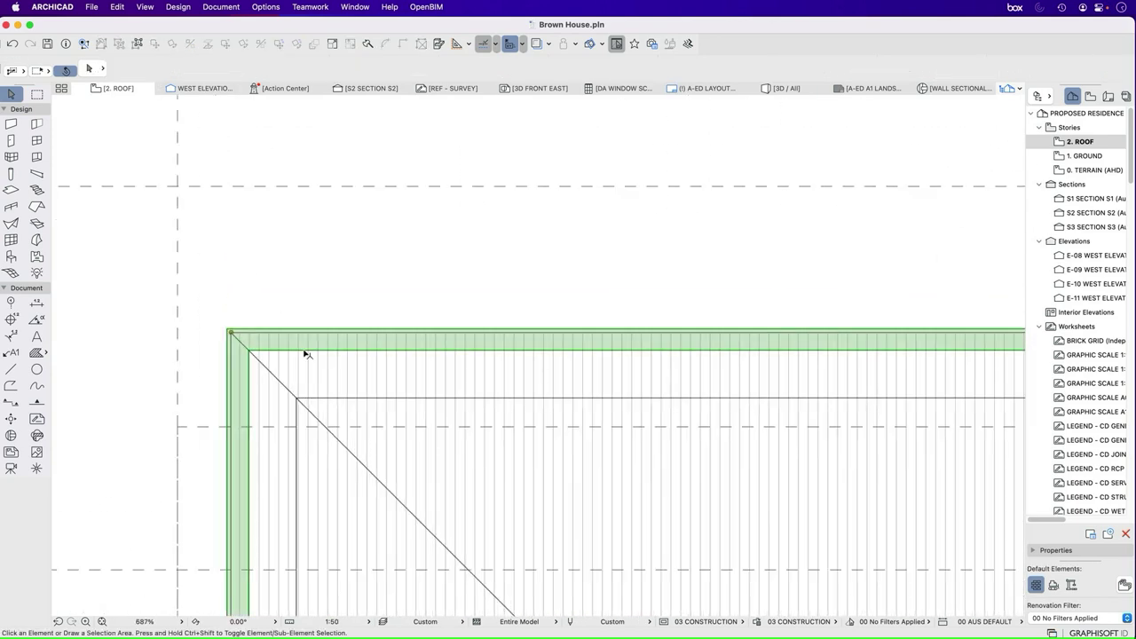
# Step: Select all the traced beams around the roof perimeter and delete them
pyautogui.click(305, 355)
pyautogui.scroll(-5, 299, 353)
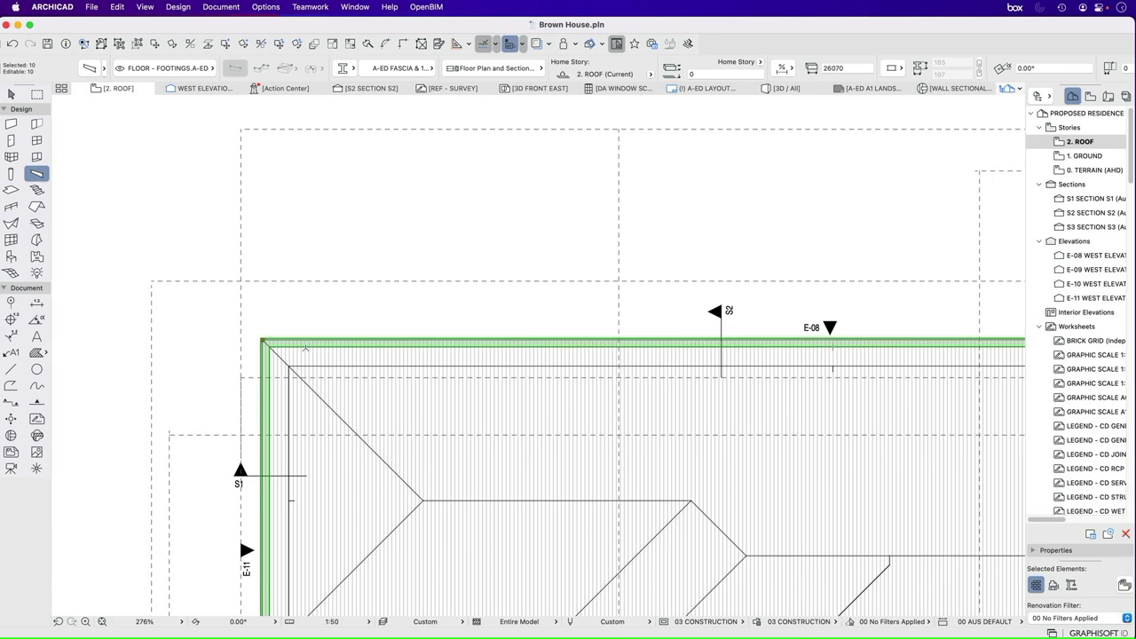
pyautogui.press('Escape')
pyautogui.click(262, 338)
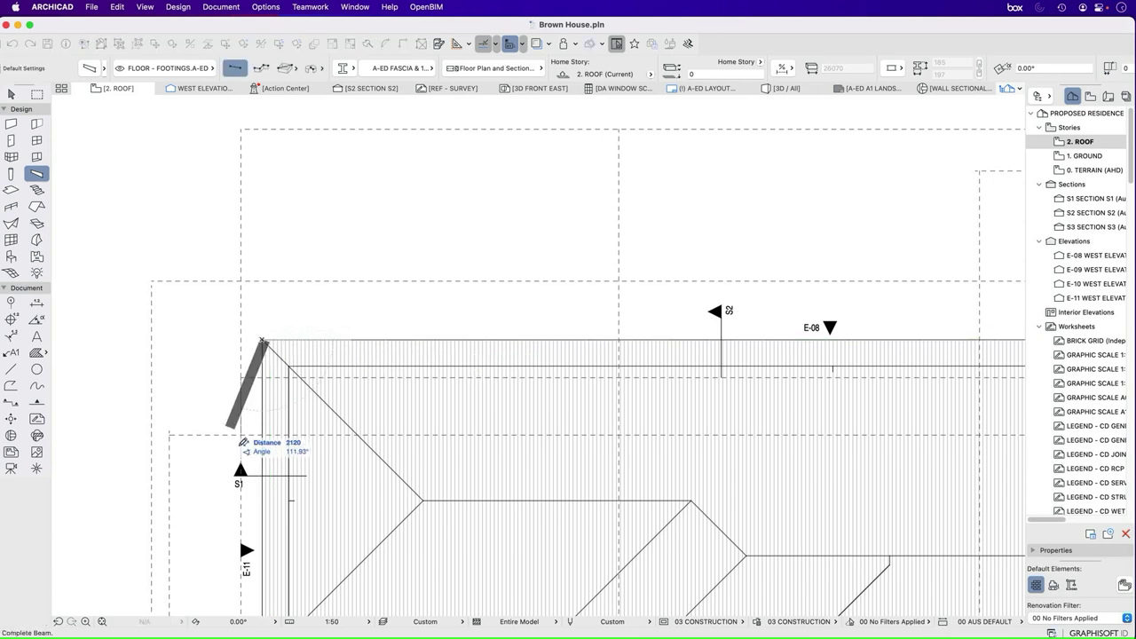
pyautogui.scroll(-6, 264, 338)
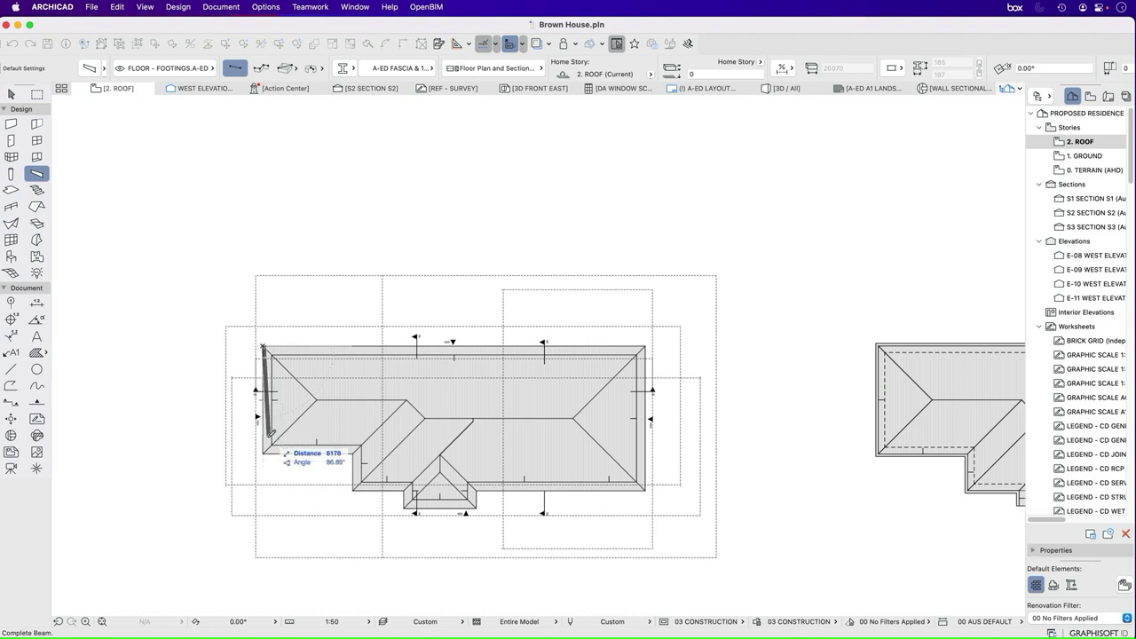
pyautogui.press('Escape')
# Step: Try entering 18 as the axis rotation in the beam default settings
pyautogui.click(88, 70)
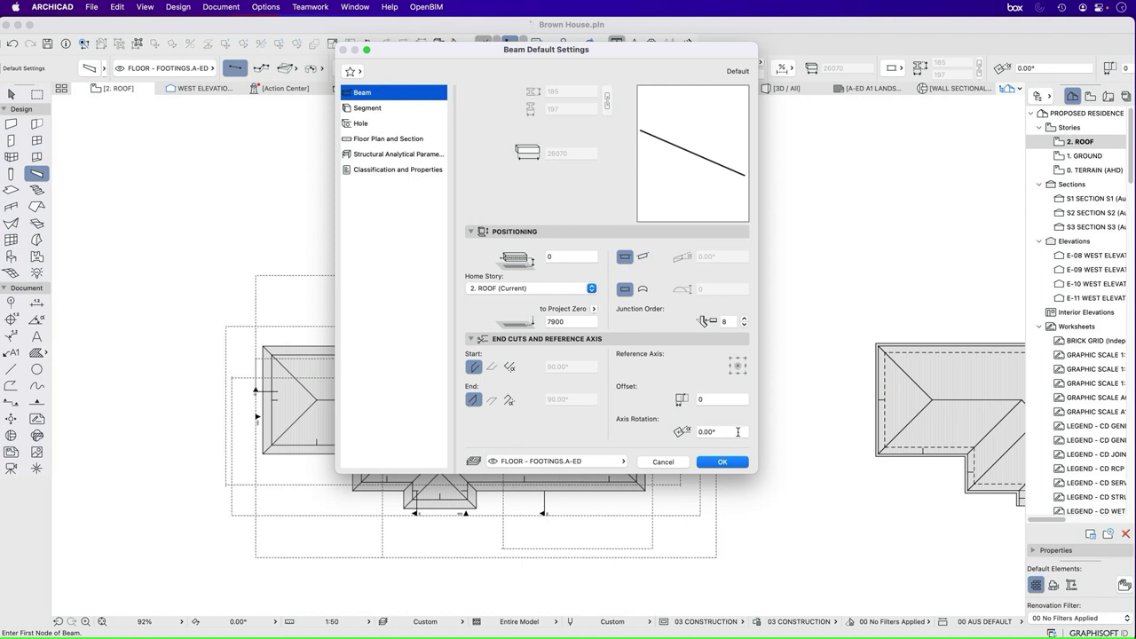
pyautogui.click(738, 431)
pyautogui.write('18')
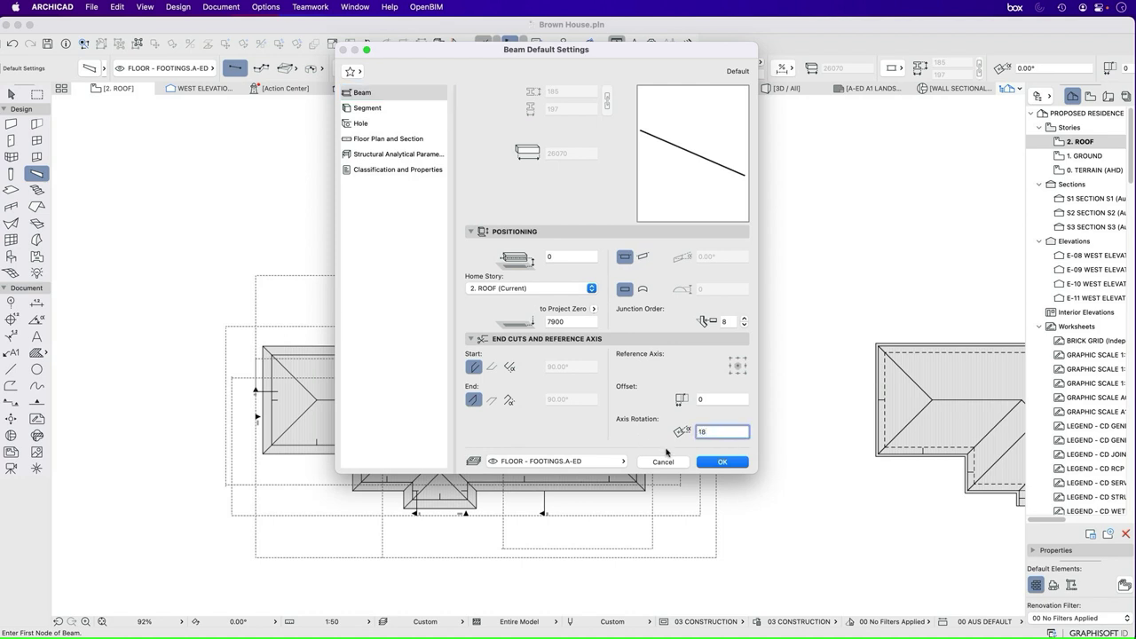
pyautogui.press('Escape')
pyautogui.press('Escape')
# Step: Draw a fascia and gutter beam along the long upper roof edge, from its left corner to its right corner
pyautogui.scroll(3, 213, 342)
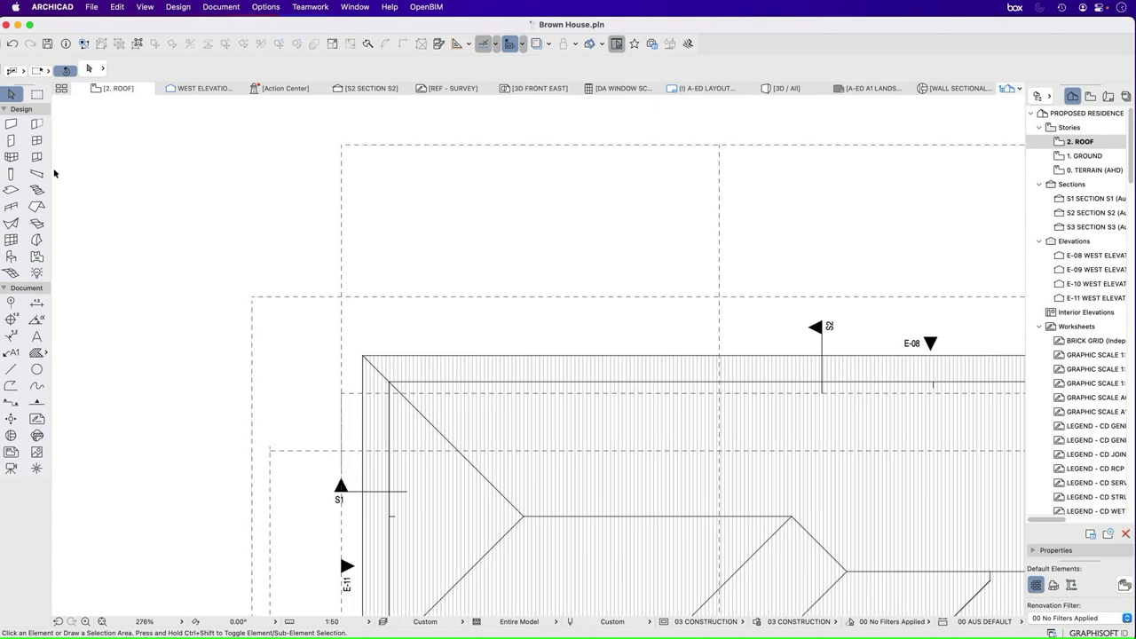
pyautogui.click(38, 173)
pyautogui.click(363, 357)
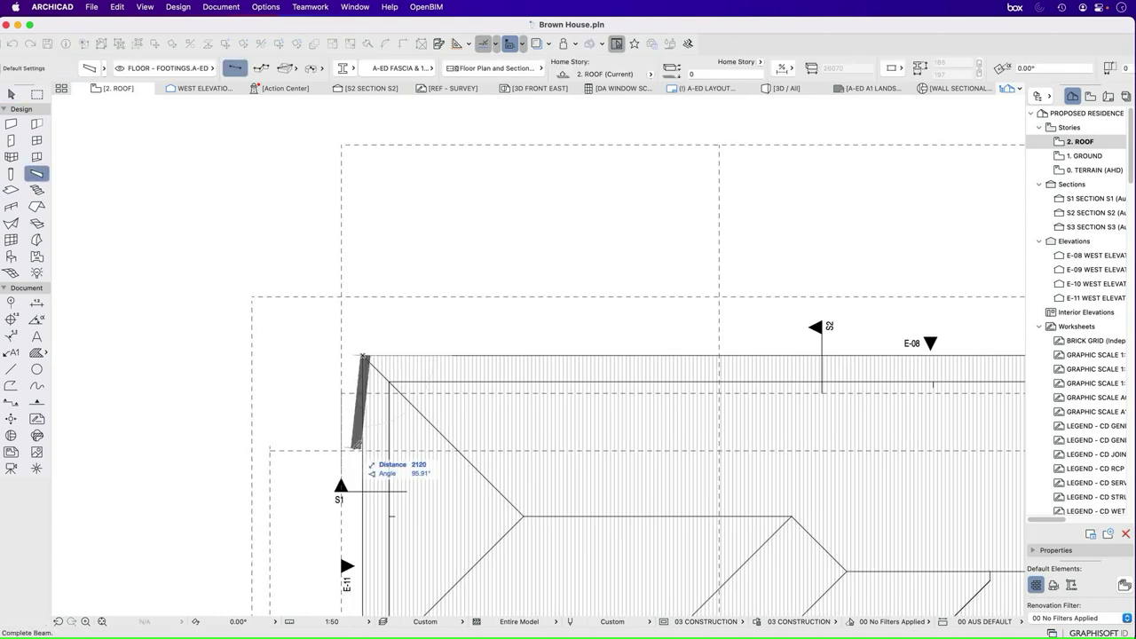
pyautogui.scroll(-5, 332, 364)
pyautogui.scroll(3, 715, 362)
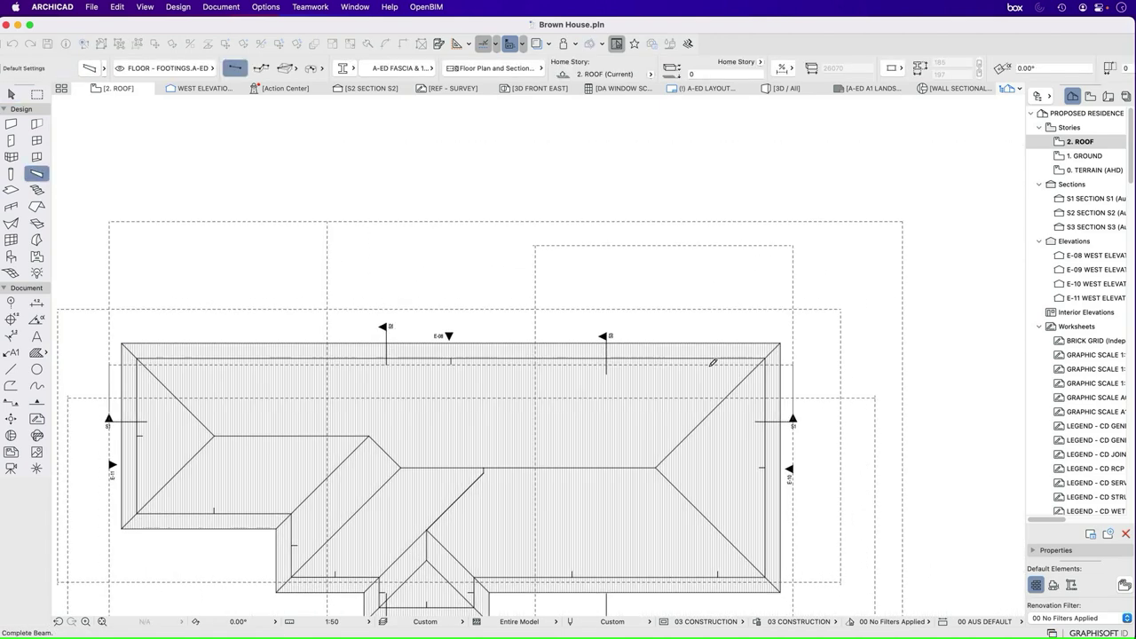
pyautogui.click(825, 332)
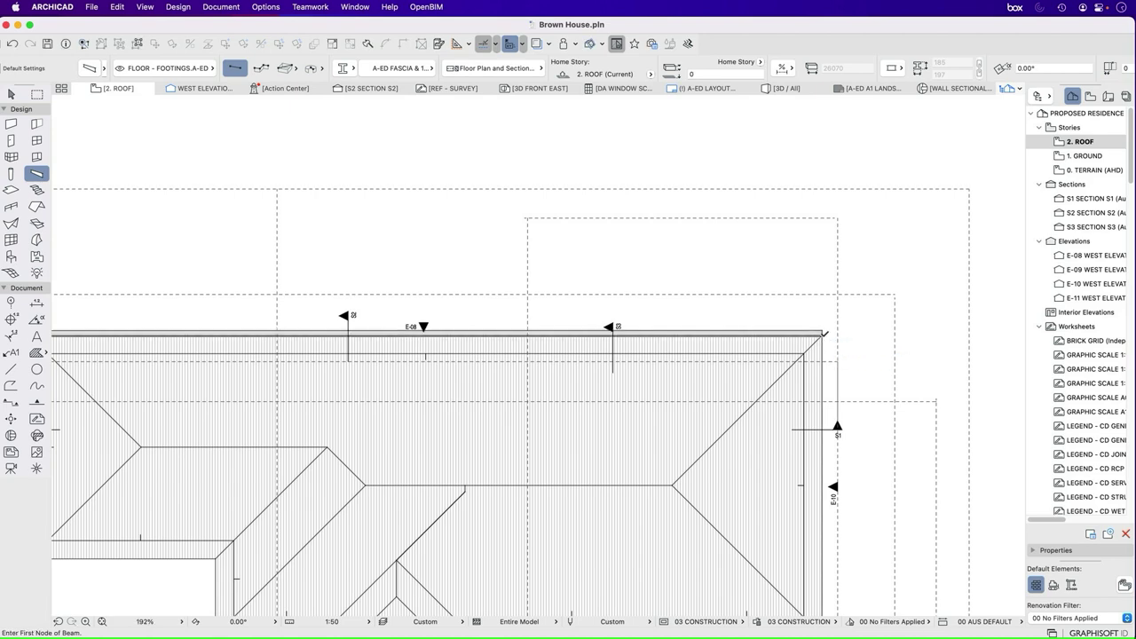
# Step: Draw a fascia and gutter beam along the right-hand roof edge, from the upper corner to the lower corner
pyautogui.scroll(-5, 812, 455)
pyautogui.scroll(2, 812, 455)
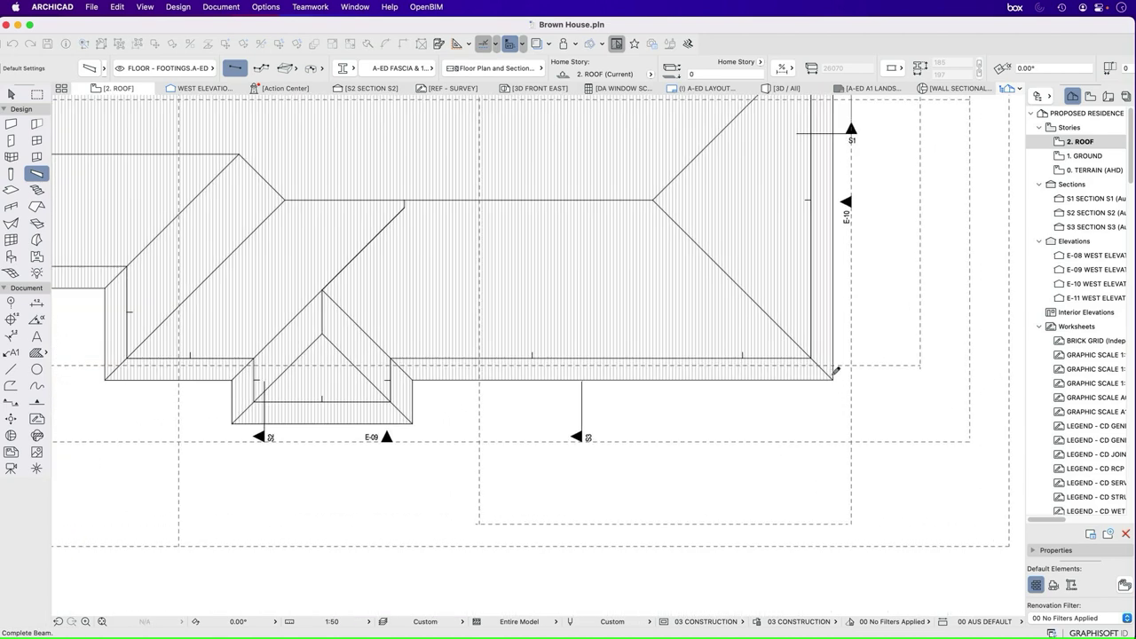
pyautogui.click(835, 379)
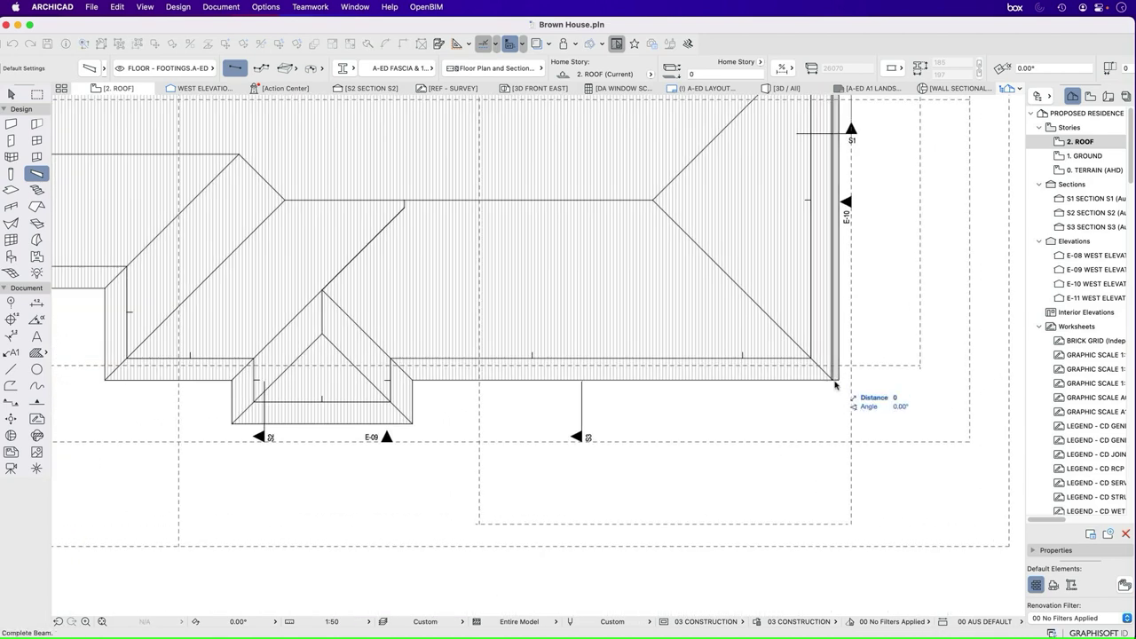
pyautogui.scroll(-4, 444, 426)
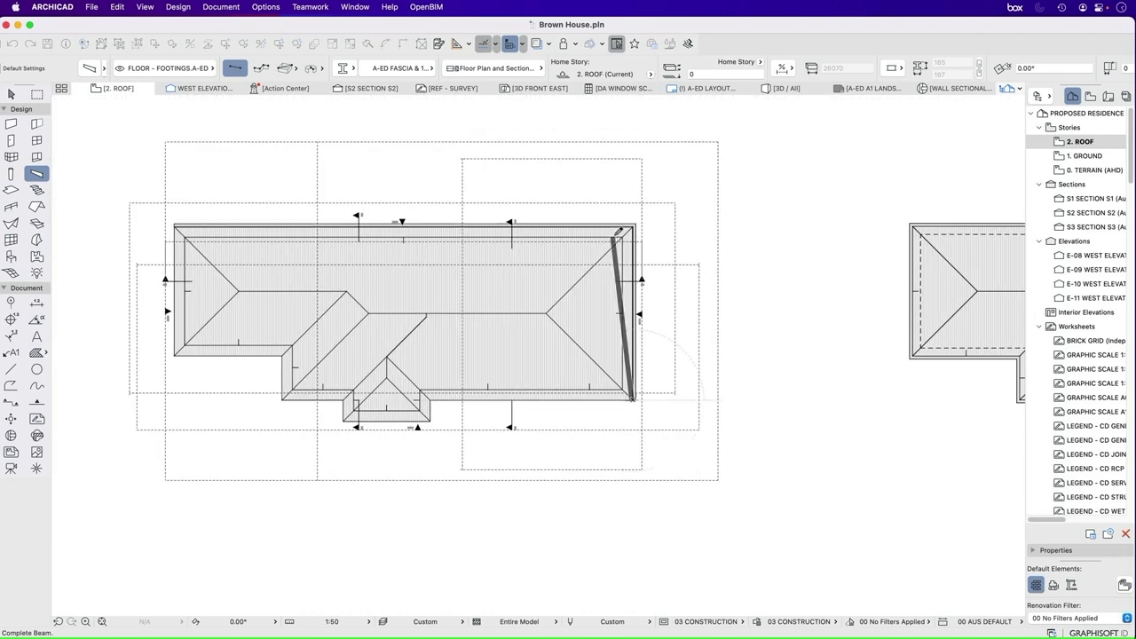
pyautogui.press('Escape')
pyautogui.press('Escape')
pyautogui.scroll(1, 636, 231)
pyautogui.scroll(2, 636, 241)
# Step: Select the two beams along the upper and right-hand roof edges and delete them
pyautogui.click(637, 222)
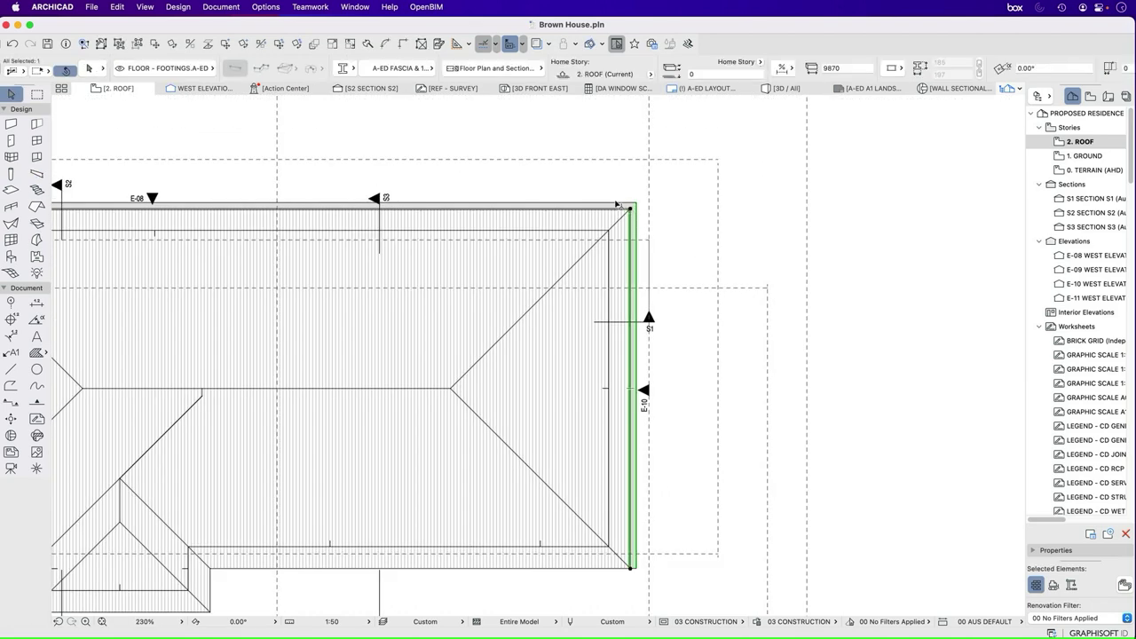
pyautogui.keyDown('shift'); pyautogui.click(632, 214); pyautogui.keyUp('shift')
pyautogui.press('Escape')
# Step: Open the A-ED FASCIA & 1/2 ROUND GUTTER complex profile for editing in the Profile Manager
pyautogui.click(266, 6)
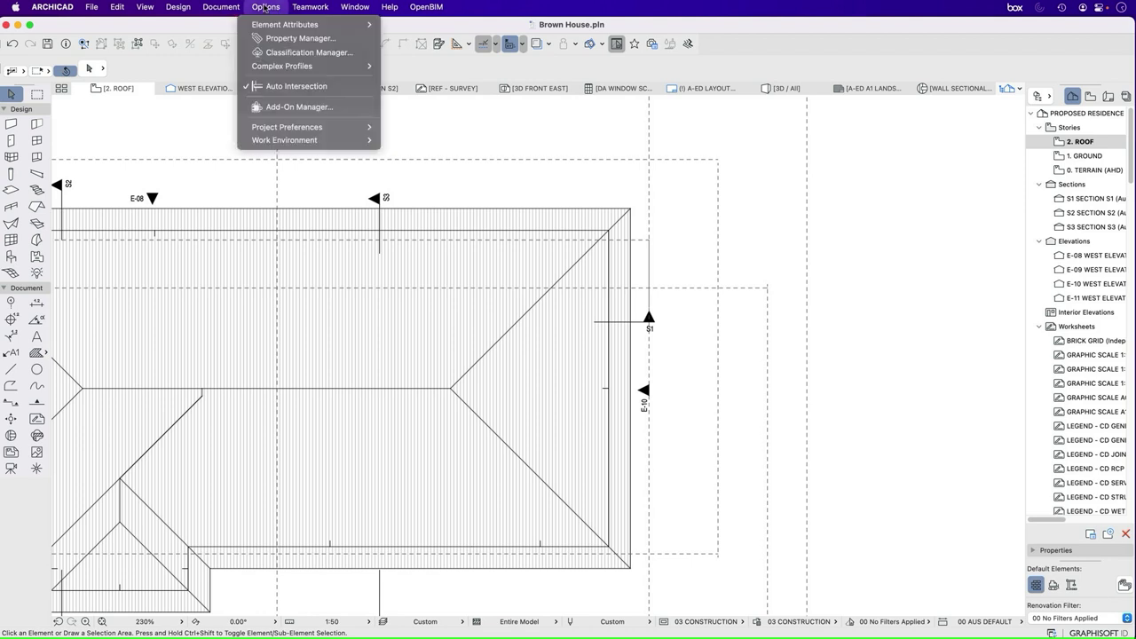
pyautogui.moveTo(293, 24)
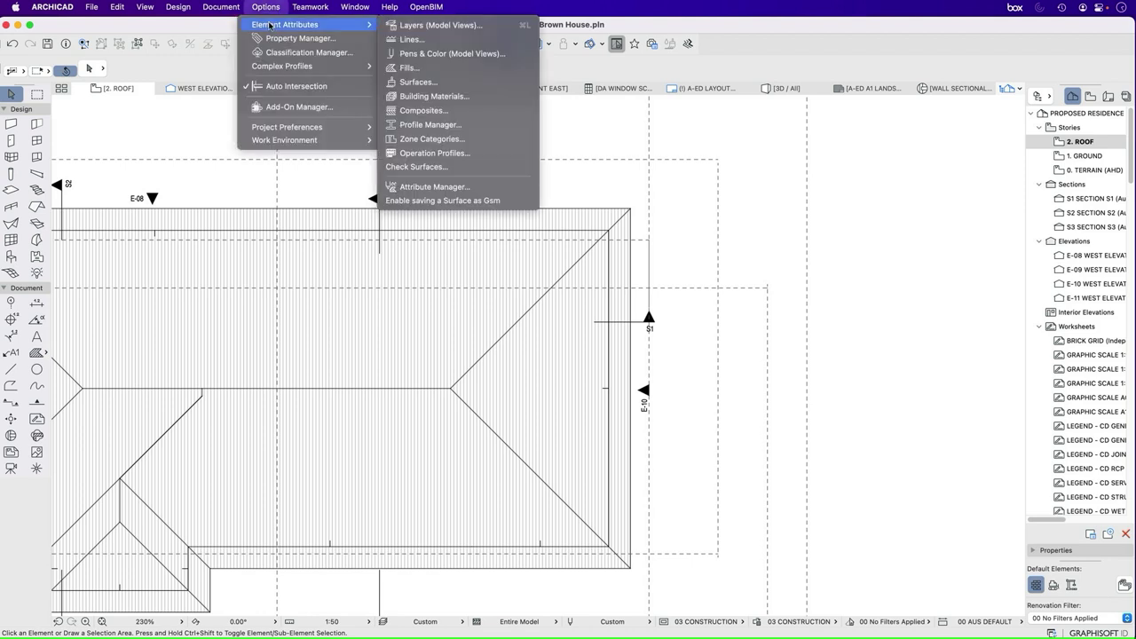
pyautogui.click(431, 125)
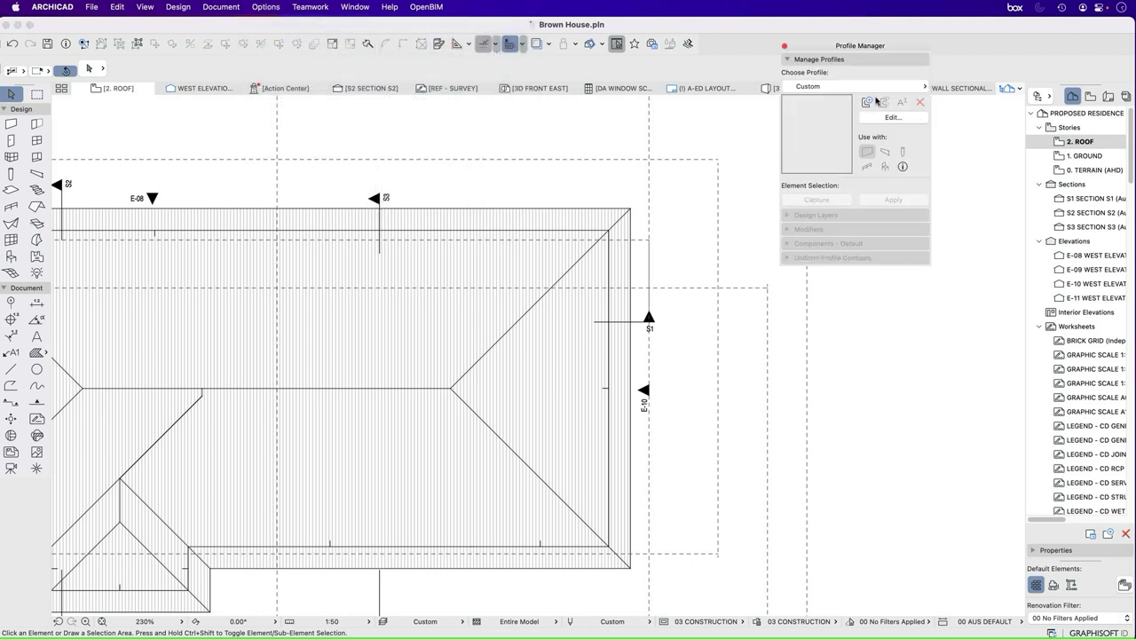
pyautogui.click(875, 86)
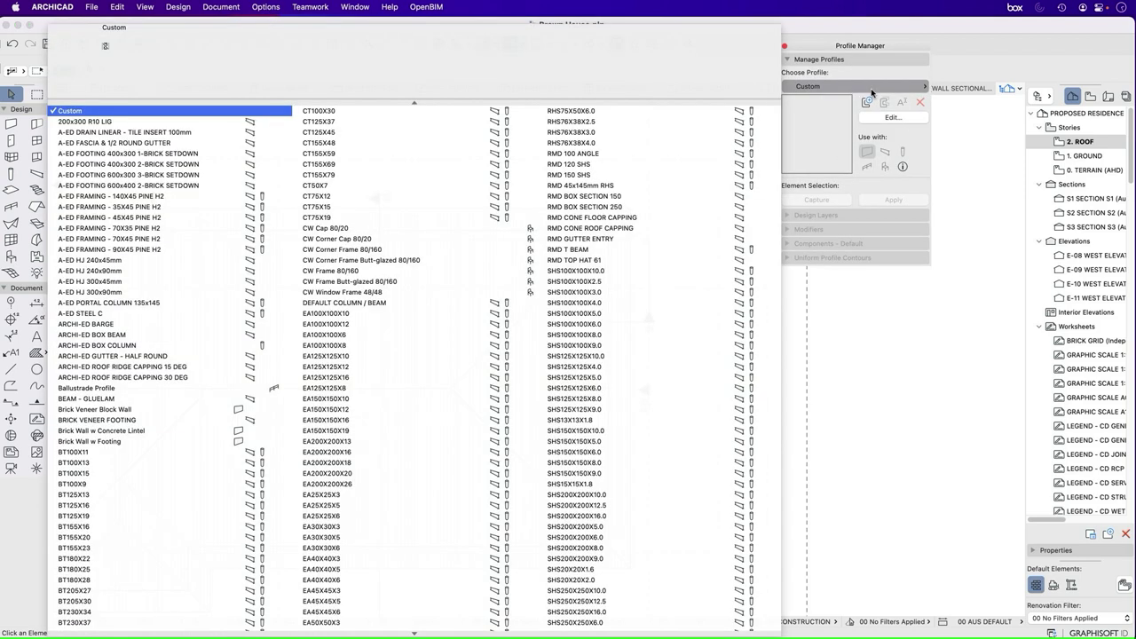
pyautogui.click(89, 143)
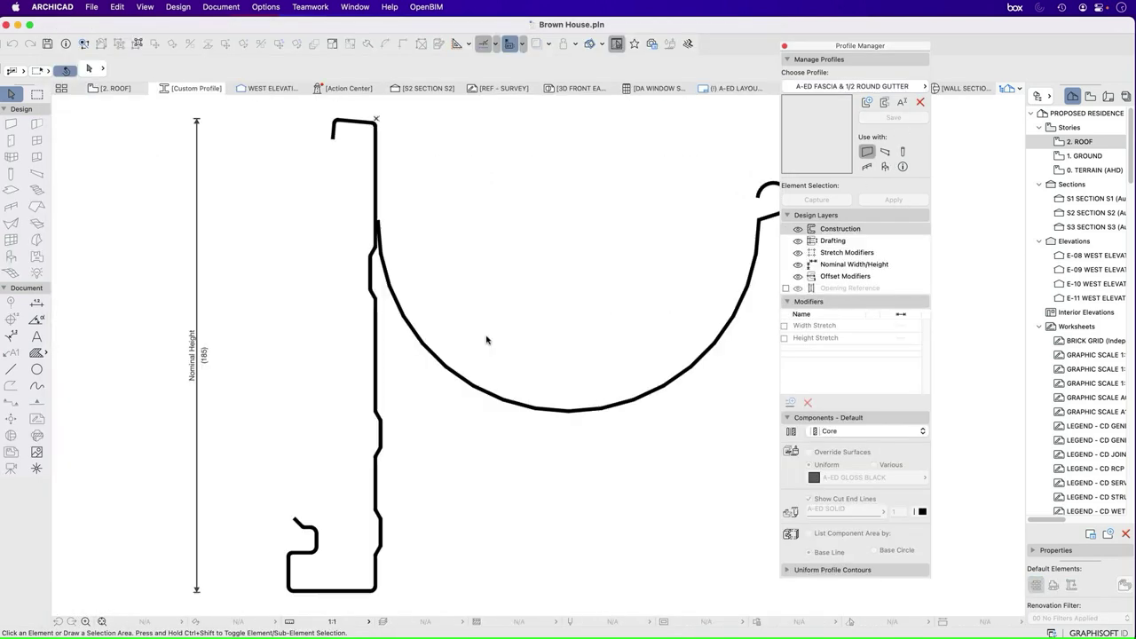
# Step: Select all the fascia and gutter fills and mirror them about a vertical axis through the profile origin
pyautogui.scroll(-5, 231, 344)
pyautogui.moveTo(202, 242); pyautogui.dragTo(268, 330)
pyautogui.click(418, 473)
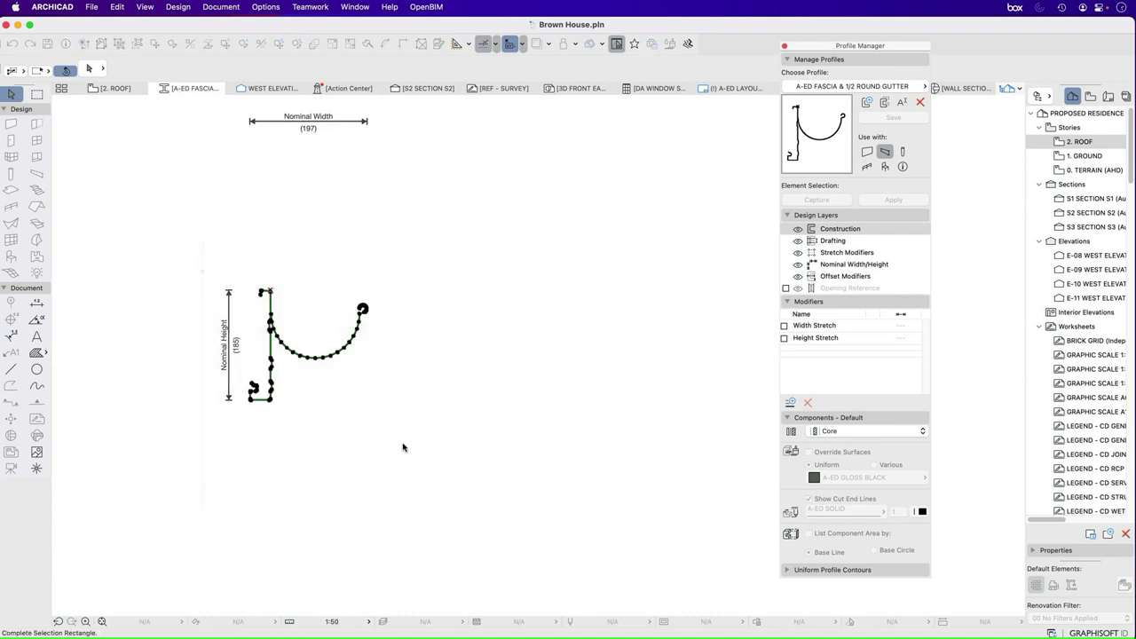
pyautogui.scroll(3, 303, 273)
pyautogui.scroll(3, 301, 273)
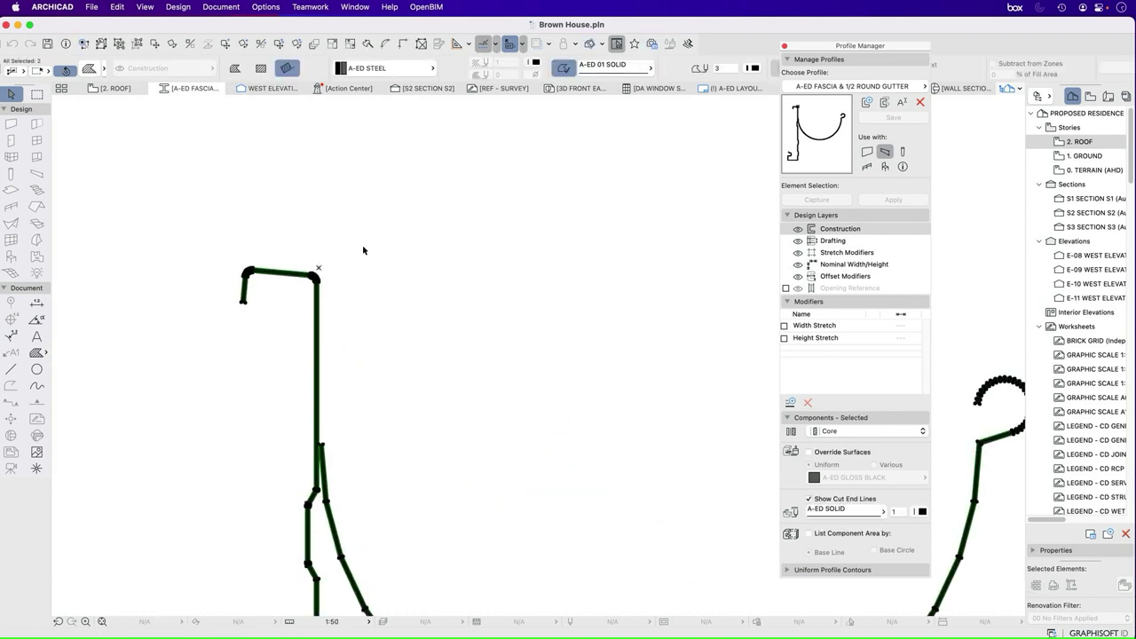
pyautogui.click(189, 44)
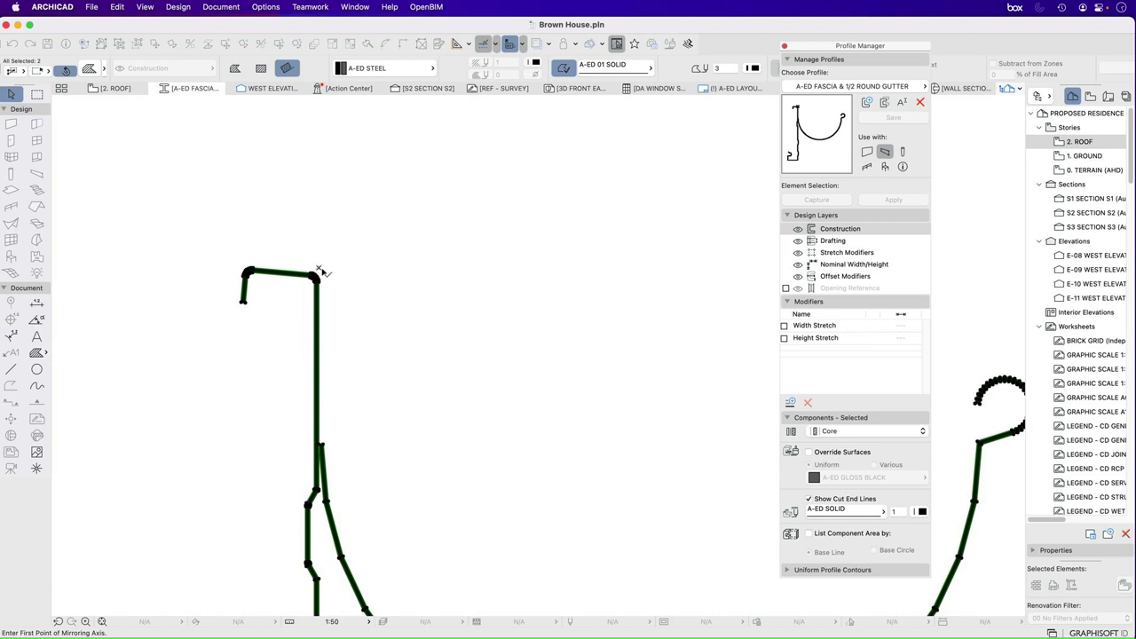
pyautogui.click(319, 268)
pyautogui.click(325, 428)
pyautogui.scroll(-3, 353, 278)
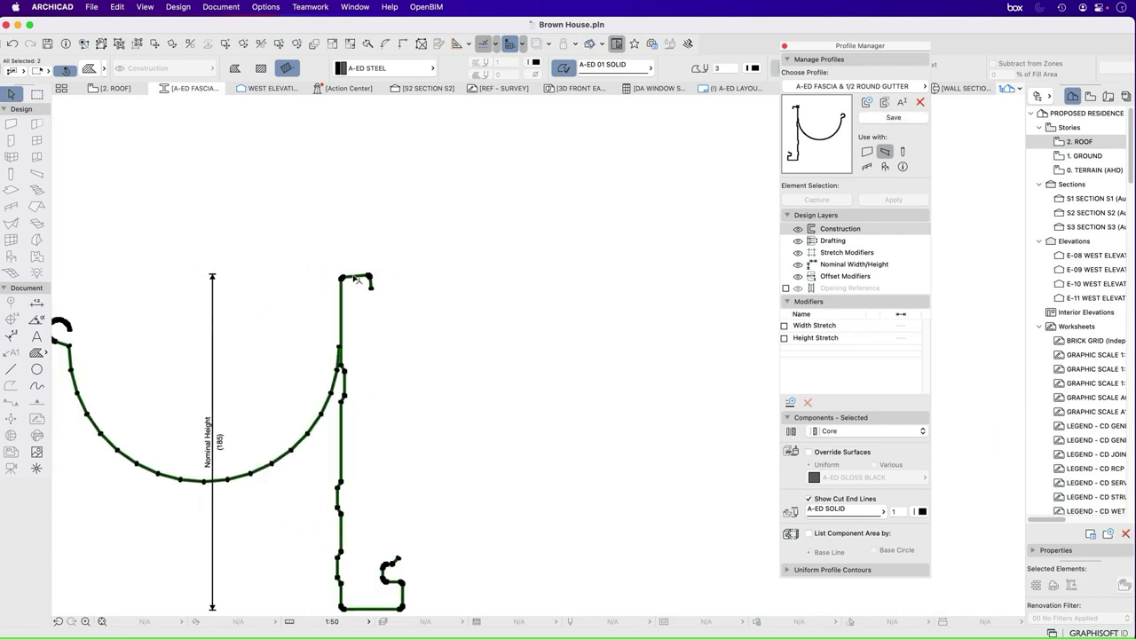
pyautogui.scroll(-3, 355, 279)
# Step: Deselect the mirrored fills, save the profile and close the Profile Manager
pyautogui.click(443, 348)
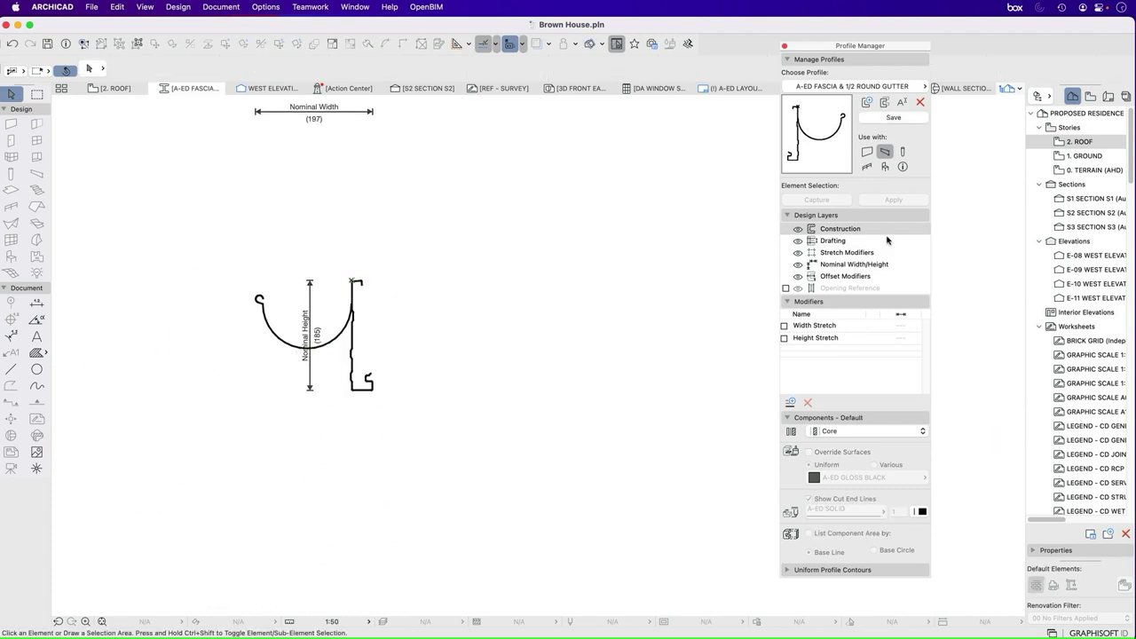
pyautogui.click(886, 119)
pyautogui.click(784, 46)
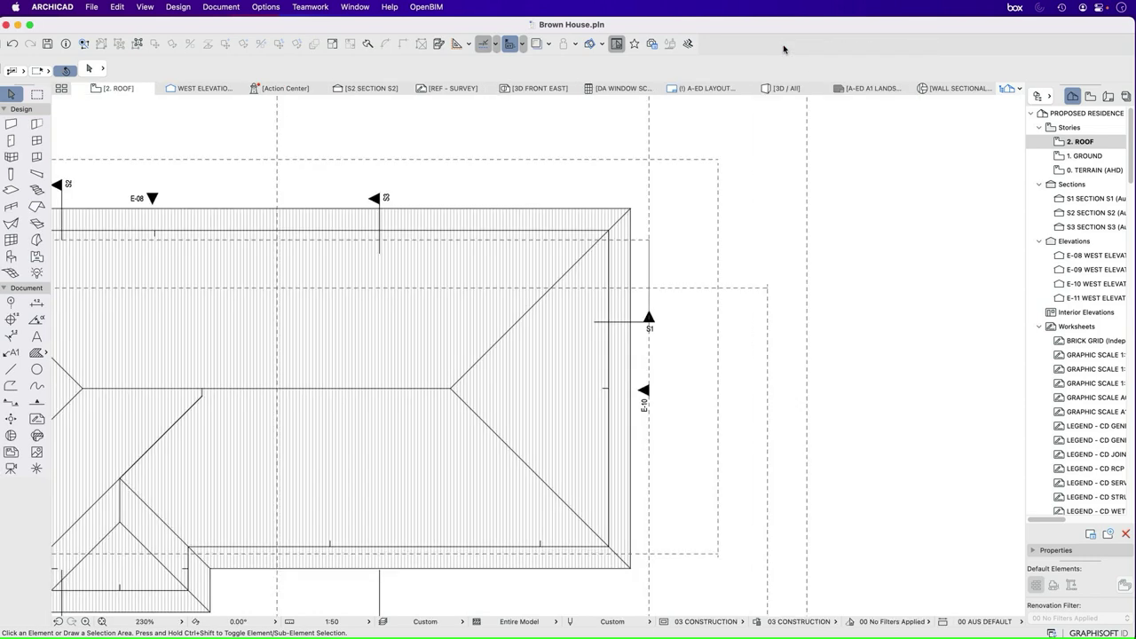
# Step: Trace the whole roof outline with fascia and gutter beams using the Magic Wand
pyautogui.click(37, 174)
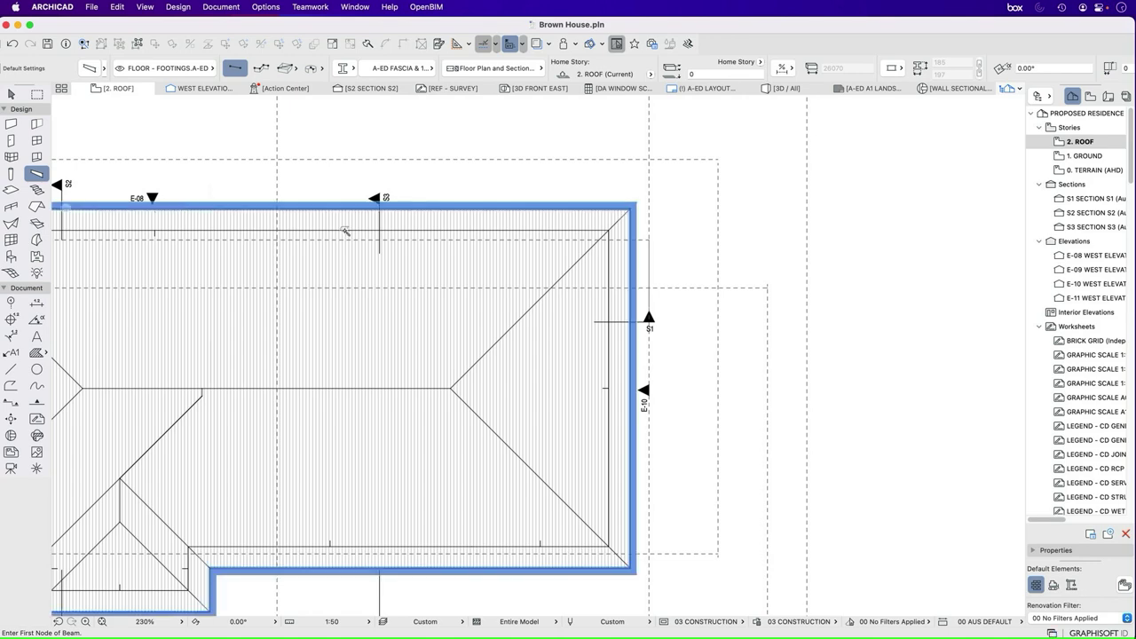
pyautogui.scroll(-3, 590, 363)
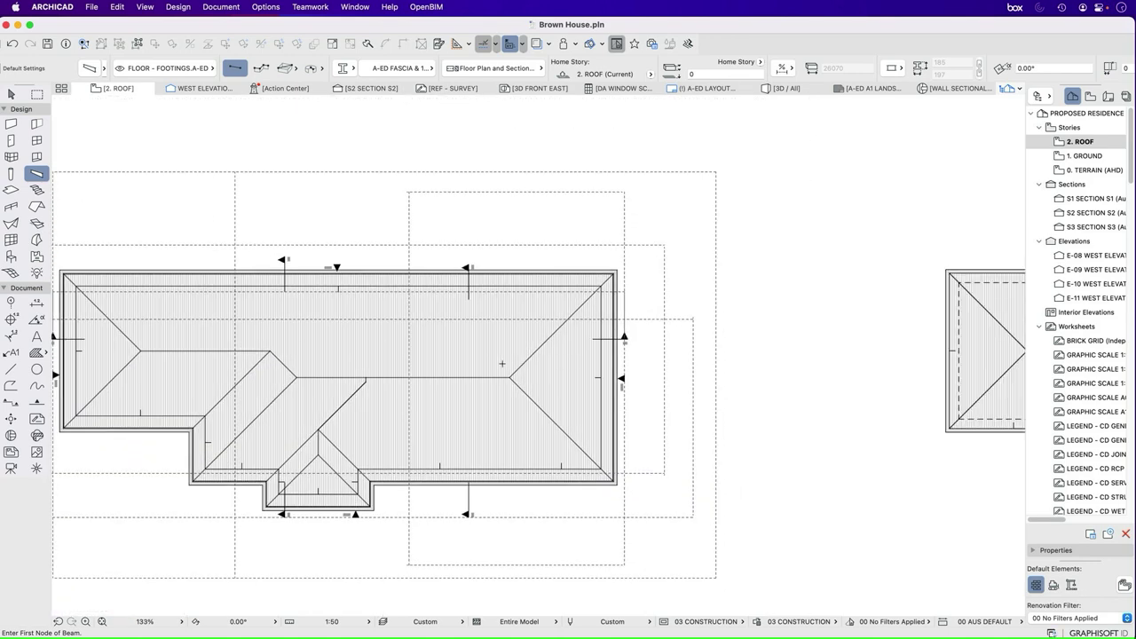
pyautogui.scroll(-2, 497, 361)
pyautogui.scroll(3, 377, 367)
pyautogui.press('Escape')
# Step: Check the gutter's placement along the upper roof edge and the beams around the whole perimeter, clearing the selection when done
pyautogui.scroll(5, 333, 236)
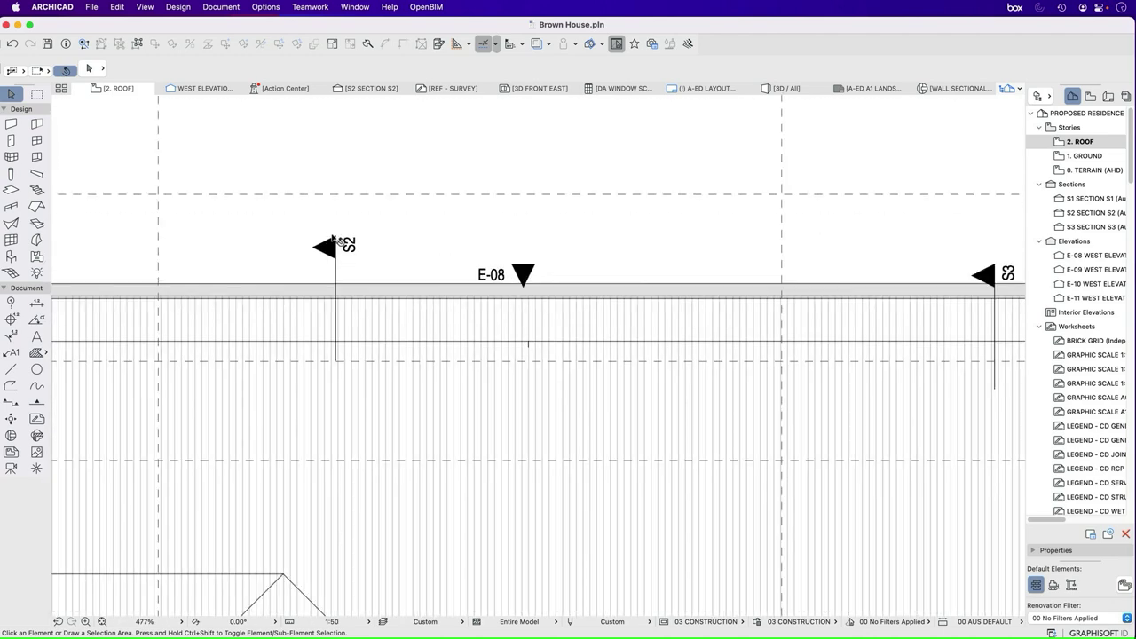
pyautogui.scroll(4, 334, 238)
pyautogui.click(367, 334)
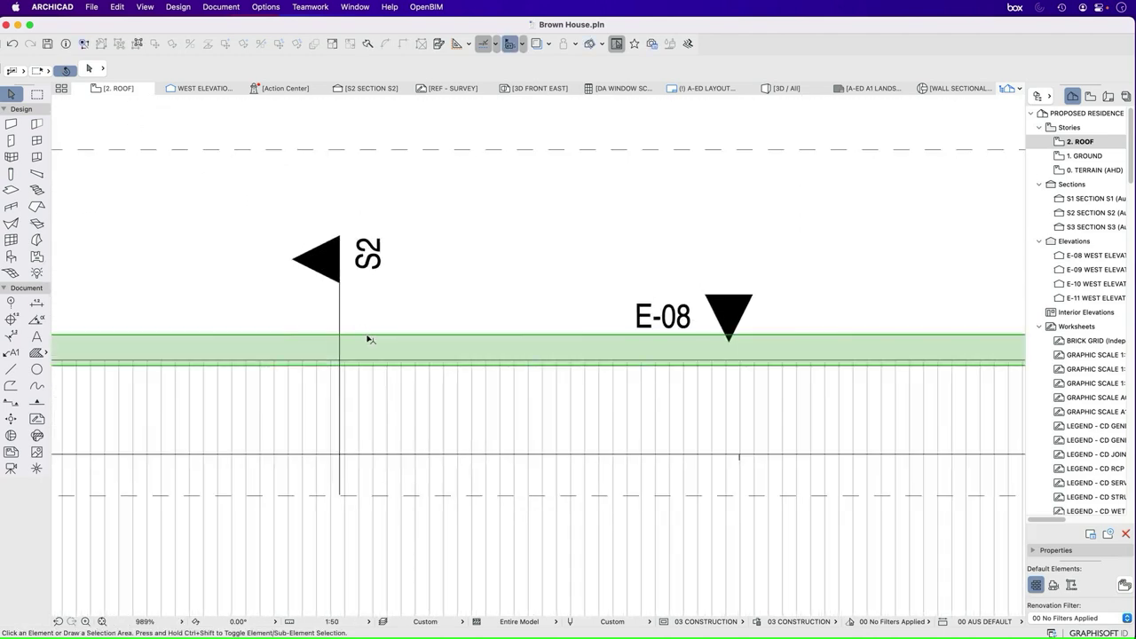
pyautogui.scroll(-12, 274, 248)
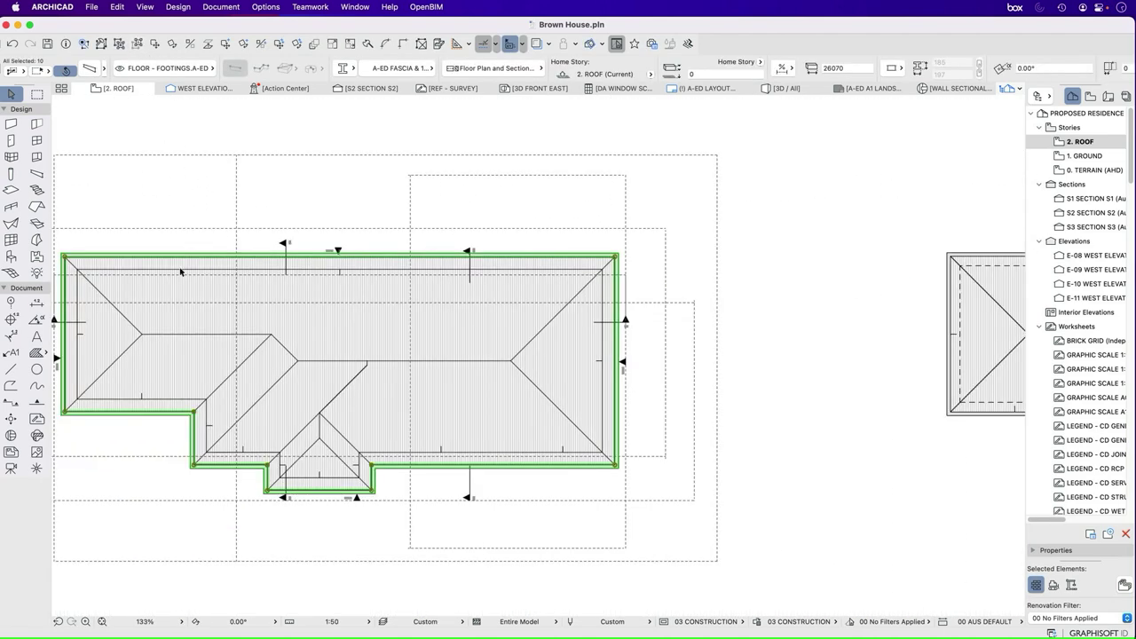
pyautogui.press('Escape')
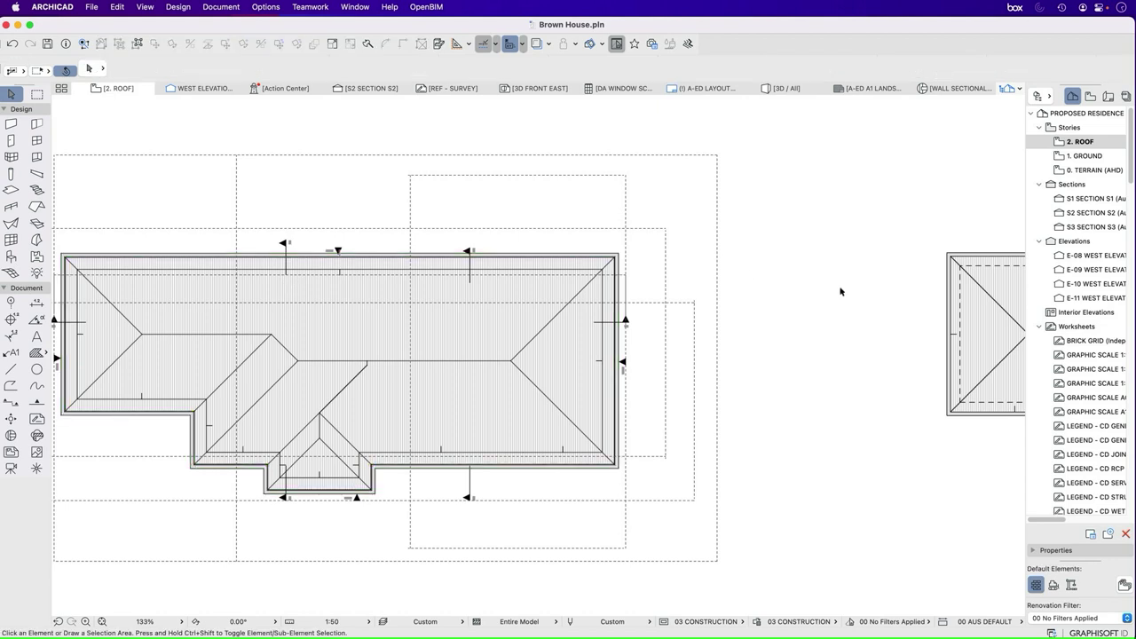
# Step: Open the SECTION S2 view and set its model view options and graphic overrides to 03 CONSTRUCTION
pyautogui.click(1090, 95)
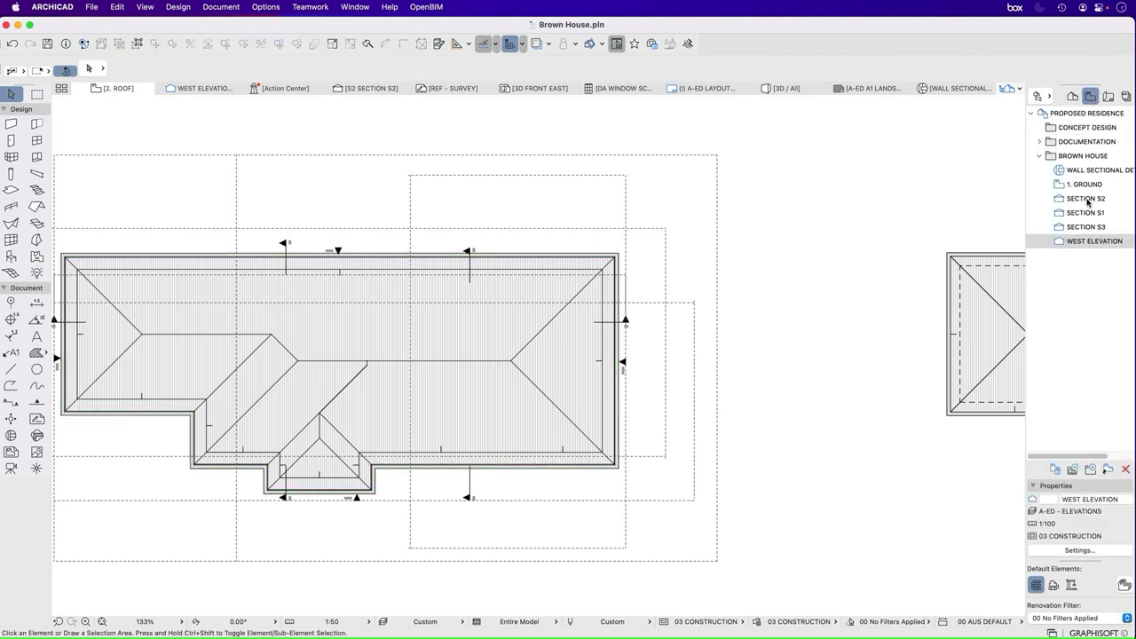
pyautogui.doubleClick(1087, 199)
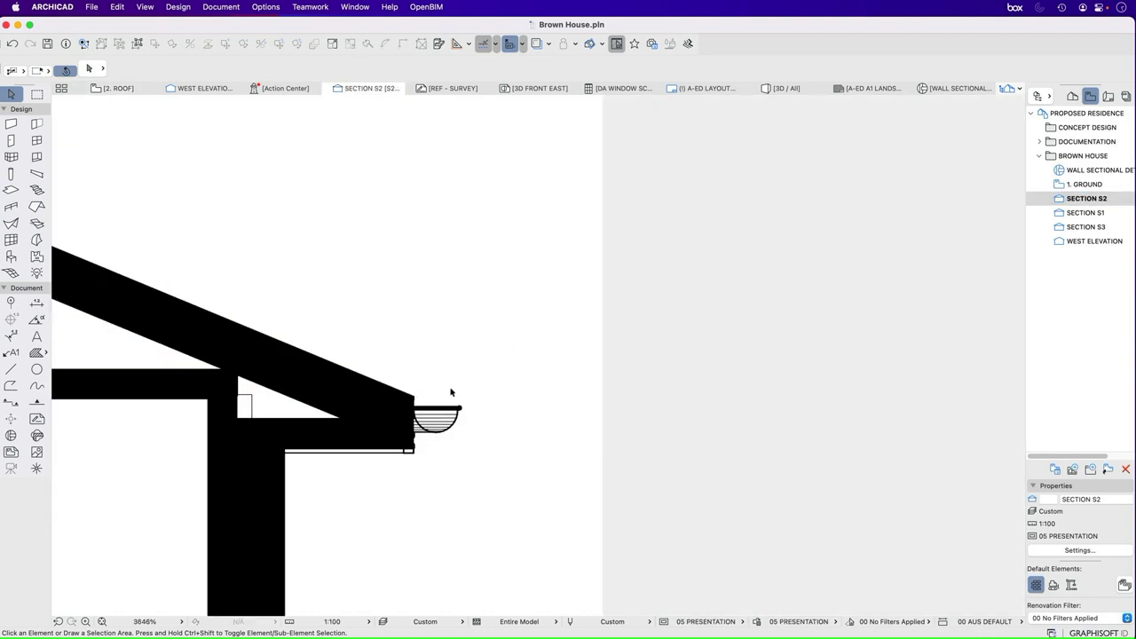
pyautogui.scroll(-3, 450, 392)
pyautogui.click(715, 621)
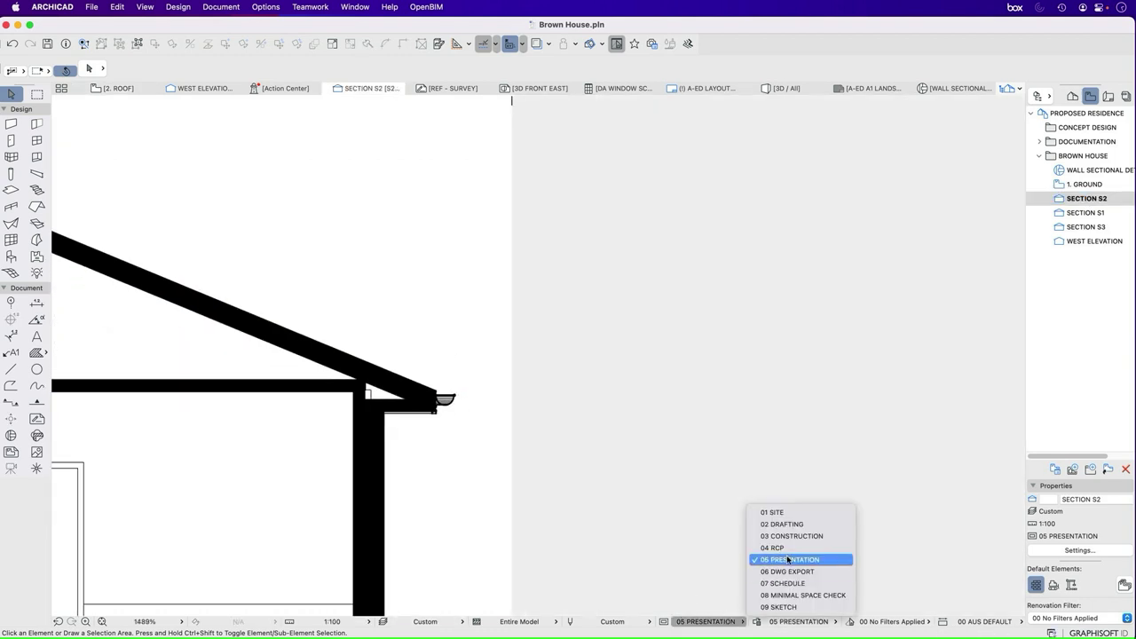
pyautogui.click(796, 535)
pyautogui.click(803, 621)
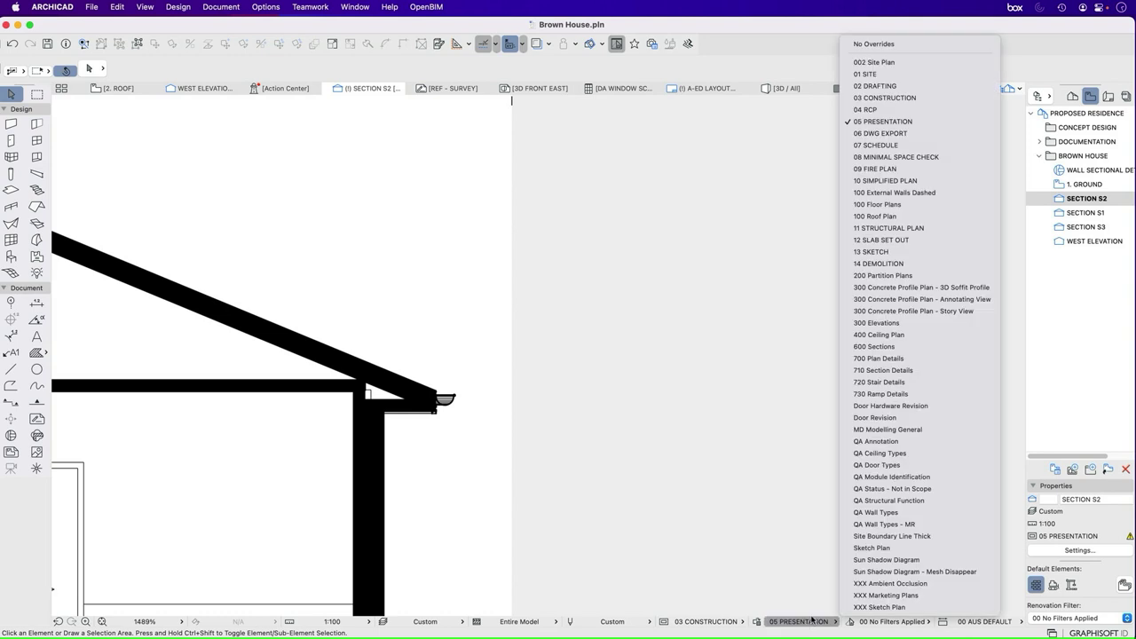
pyautogui.click(901, 98)
# Step: Move the fascia and gutter beams straight down from the fascia's top corner to the batten's lower corner, giving a story offset of -32
pyautogui.scroll(5, 444, 400)
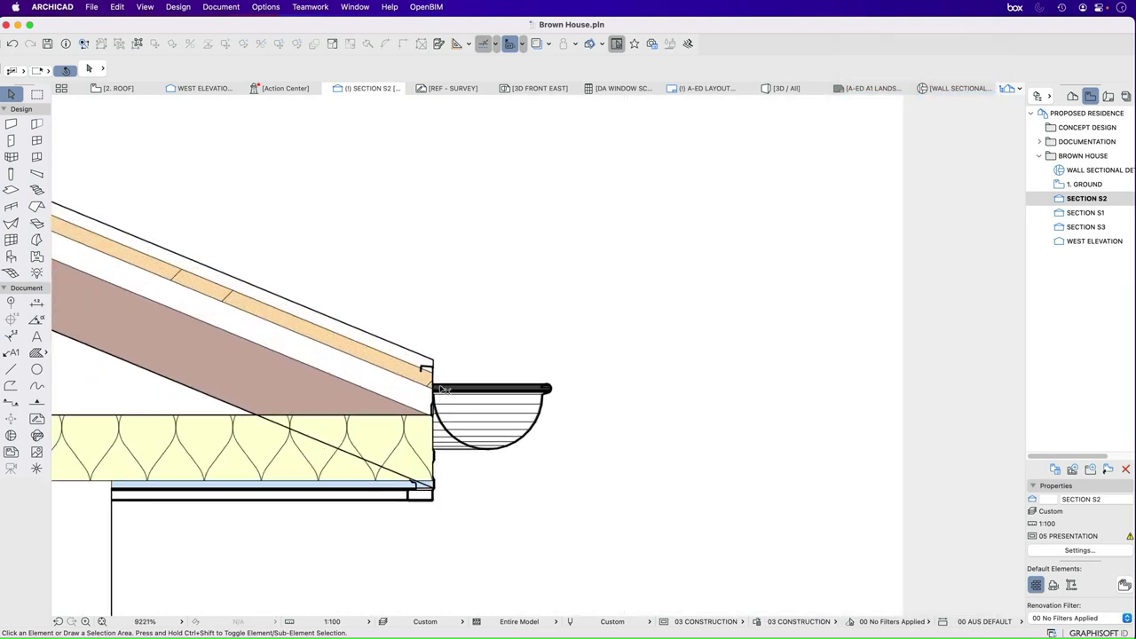
pyautogui.scroll(3, 439, 488)
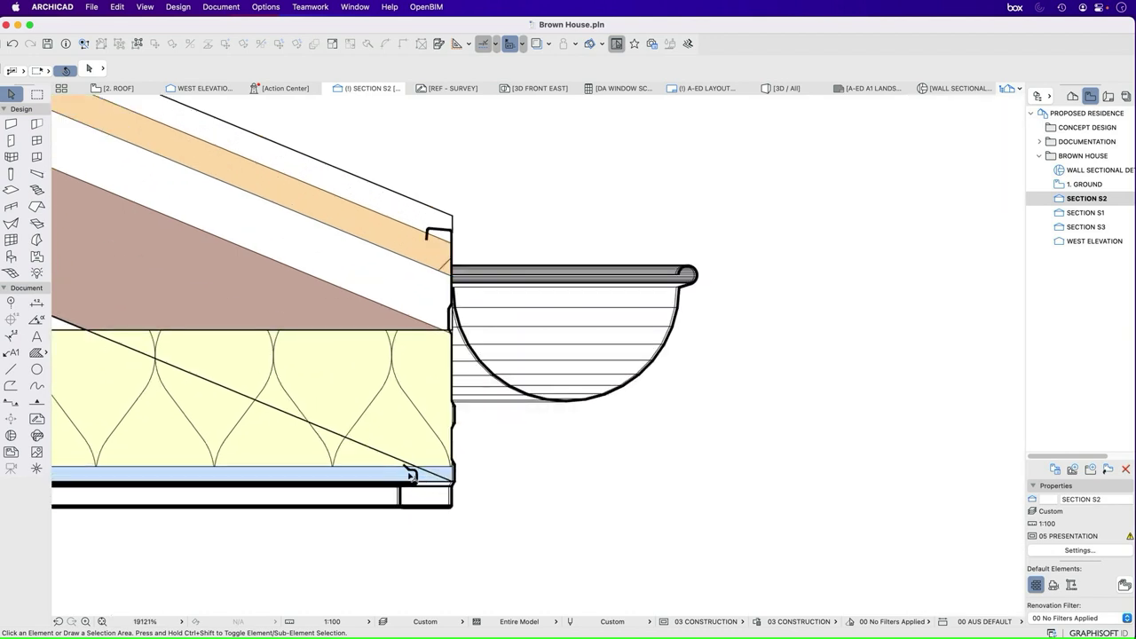
pyautogui.scroll(-2, 472, 415)
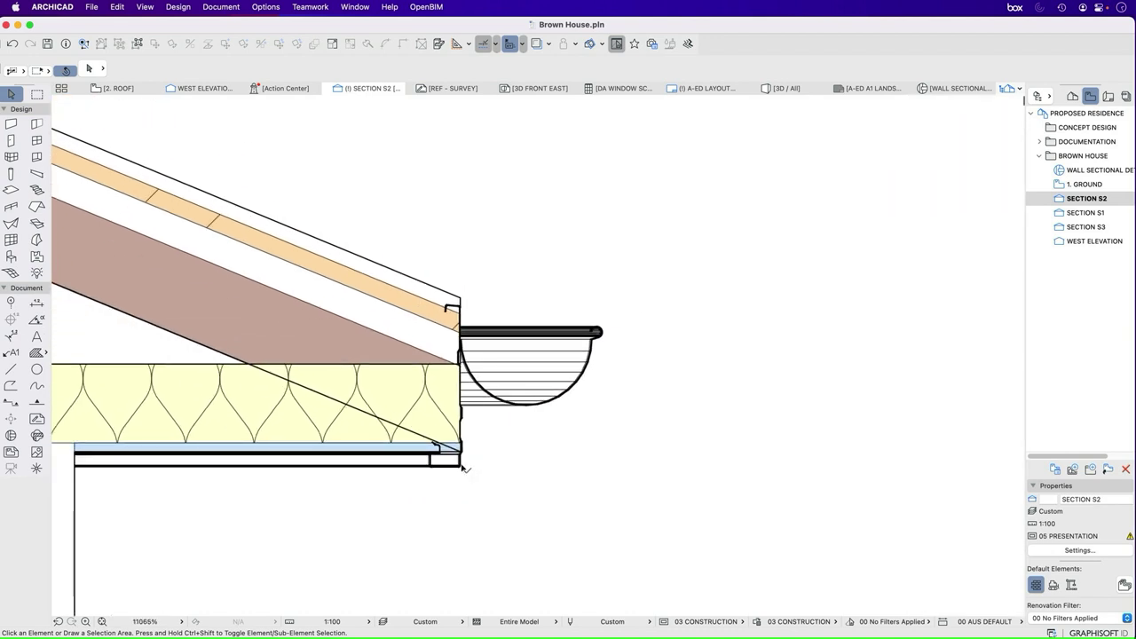
pyautogui.scroll(2, 461, 466)
pyautogui.scroll(1, 439, 451)
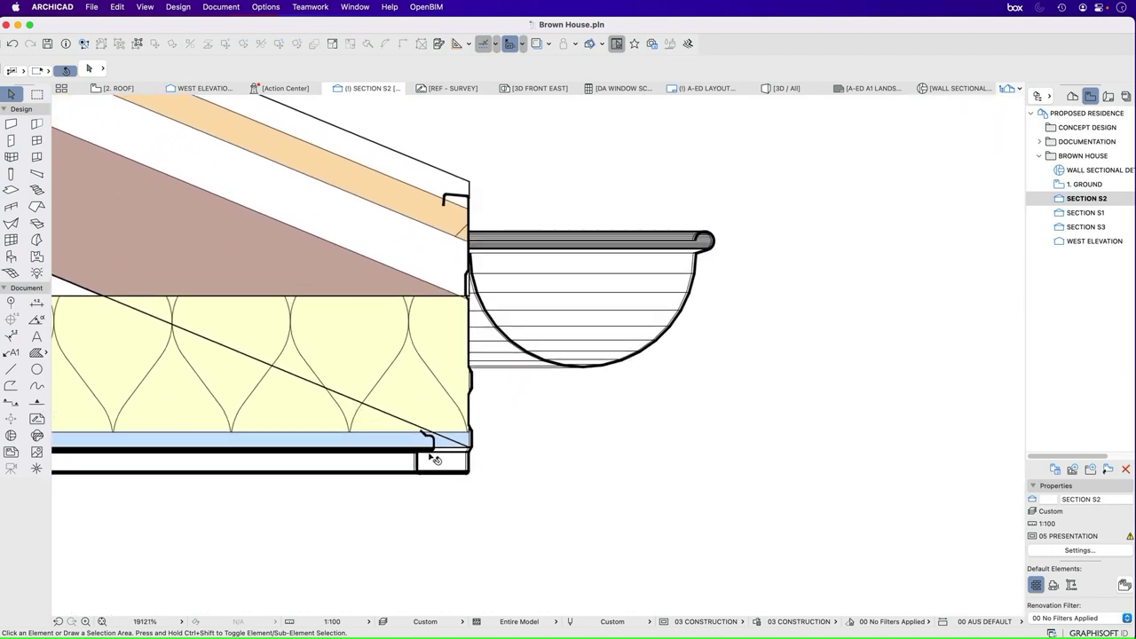
pyautogui.scroll(-2, 427, 434)
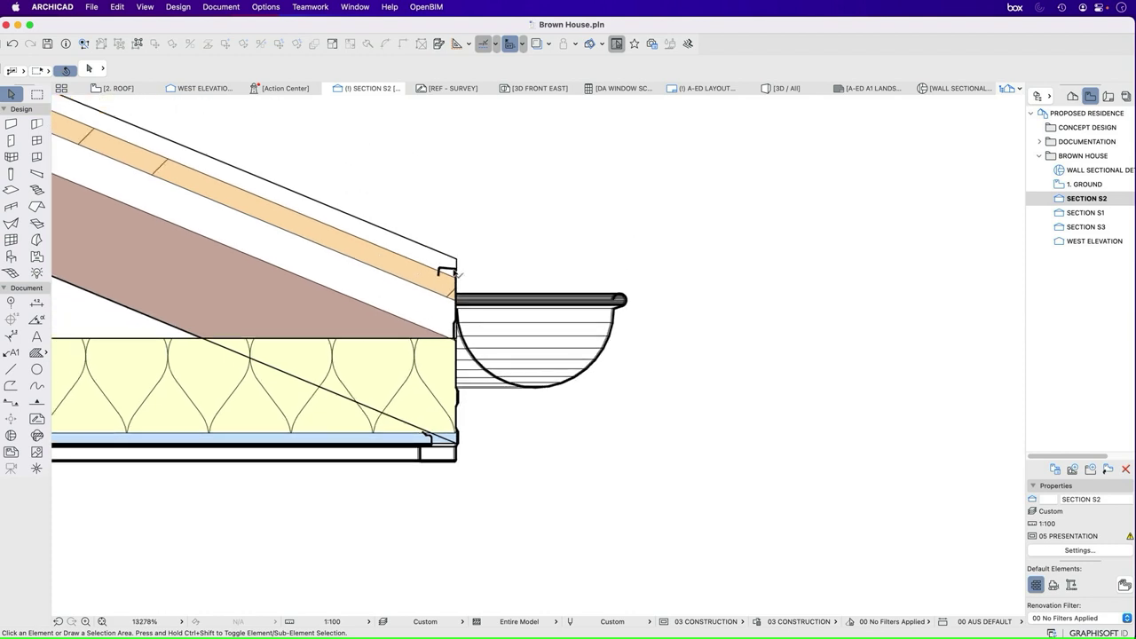
pyautogui.click(457, 274)
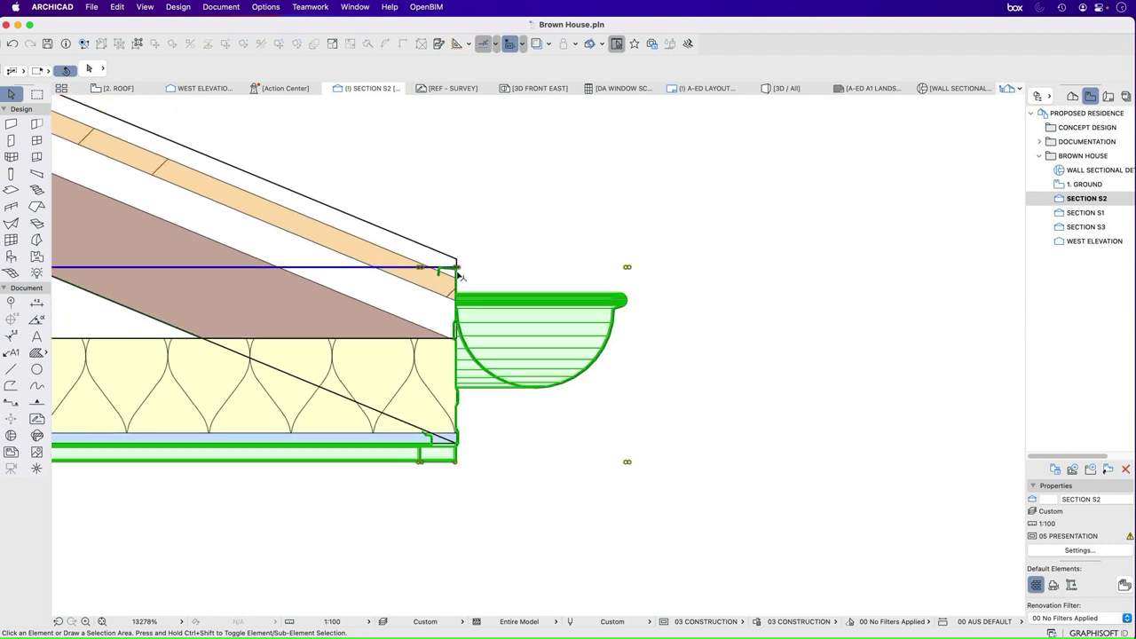
pyautogui.click(156, 42)
pyautogui.scroll(2, 452, 258)
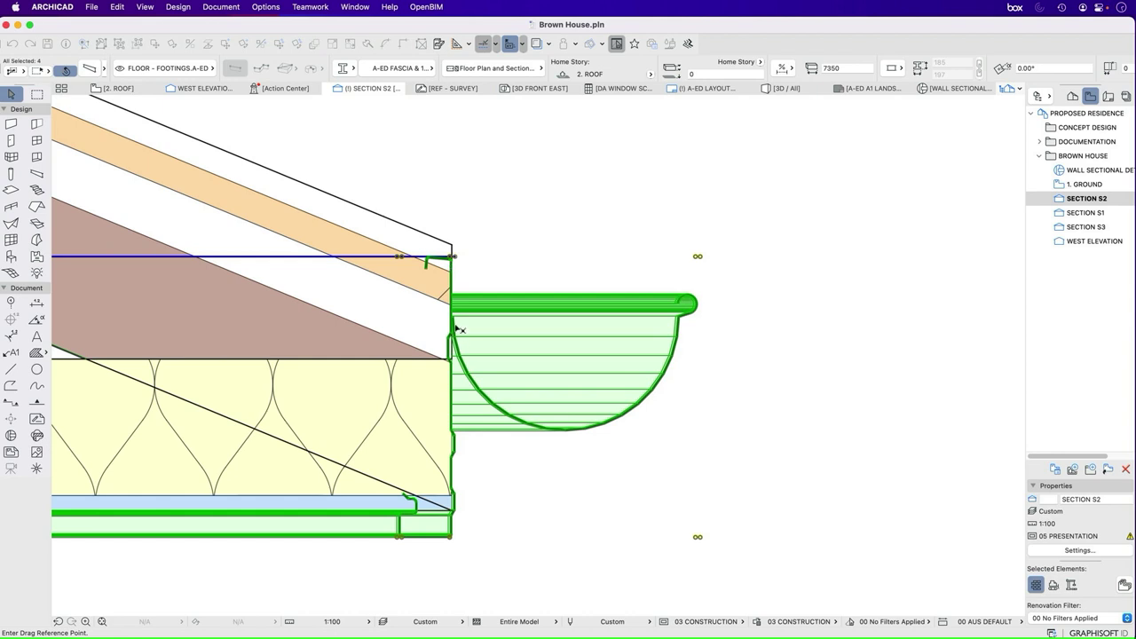
pyautogui.scroll(3, 453, 258)
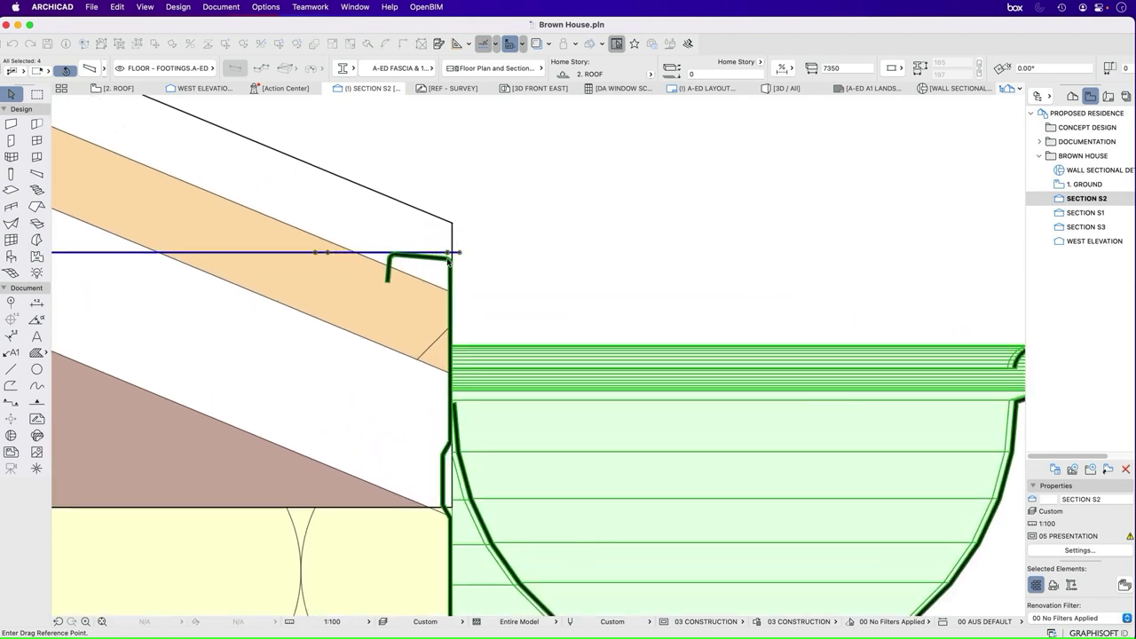
pyautogui.click(452, 258)
pyautogui.click(451, 377)
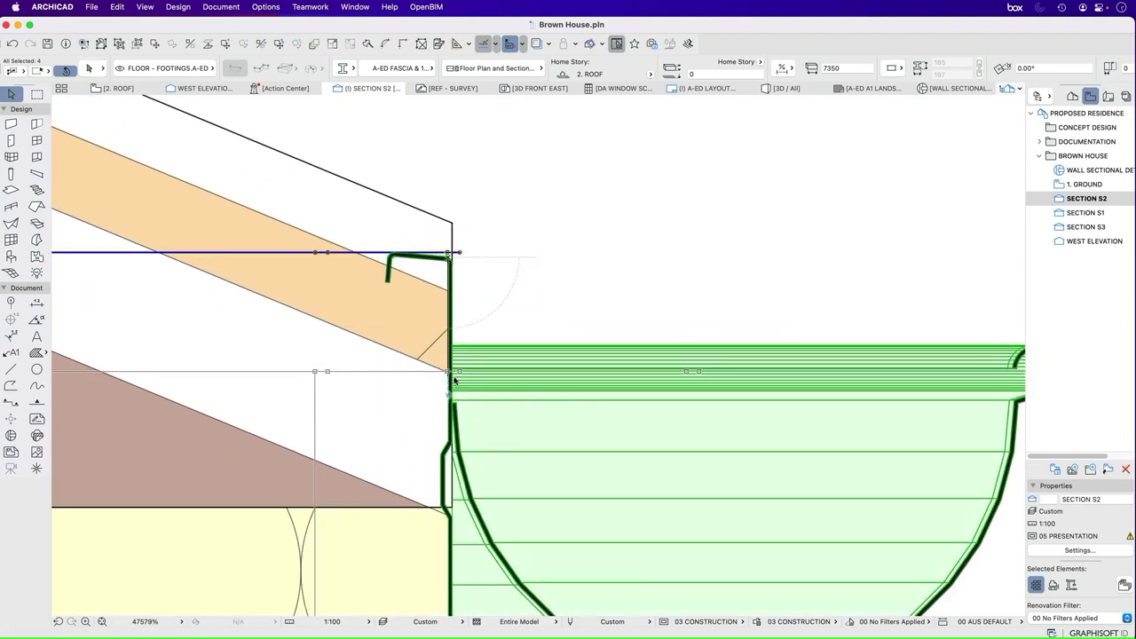
pyautogui.scroll(-3, 491, 267)
pyautogui.scroll(-3, 491, 267)
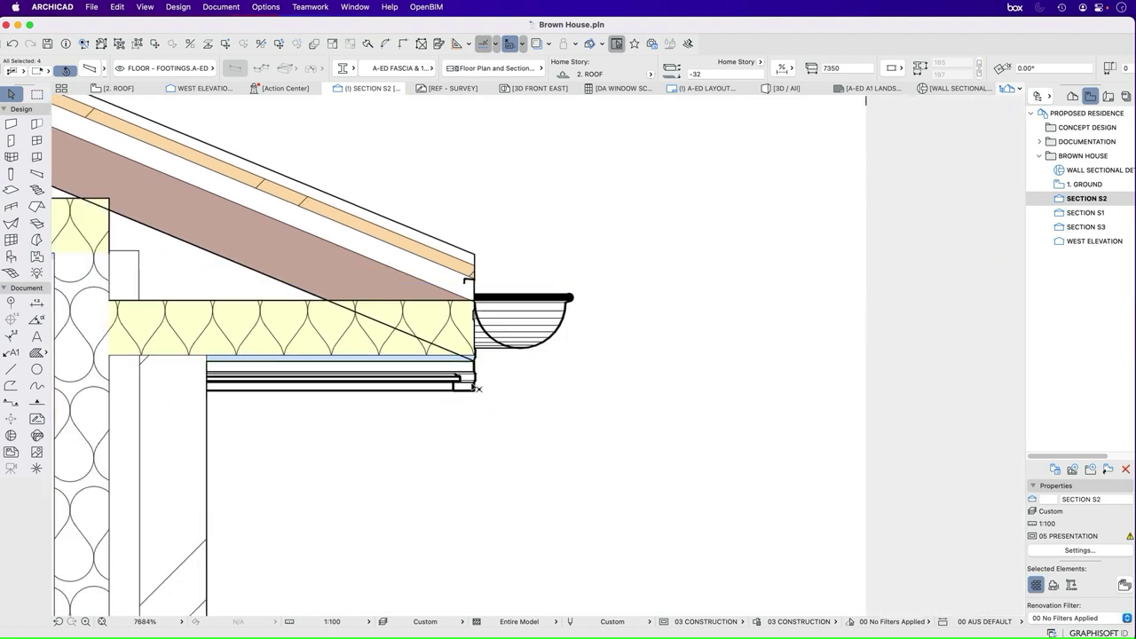
# Step: Check how the fascia and gutter beams sit against the eaves ceiling slab and roof edge in section, clearing the selection when done
pyautogui.press('Escape')
pyautogui.click(472, 389)
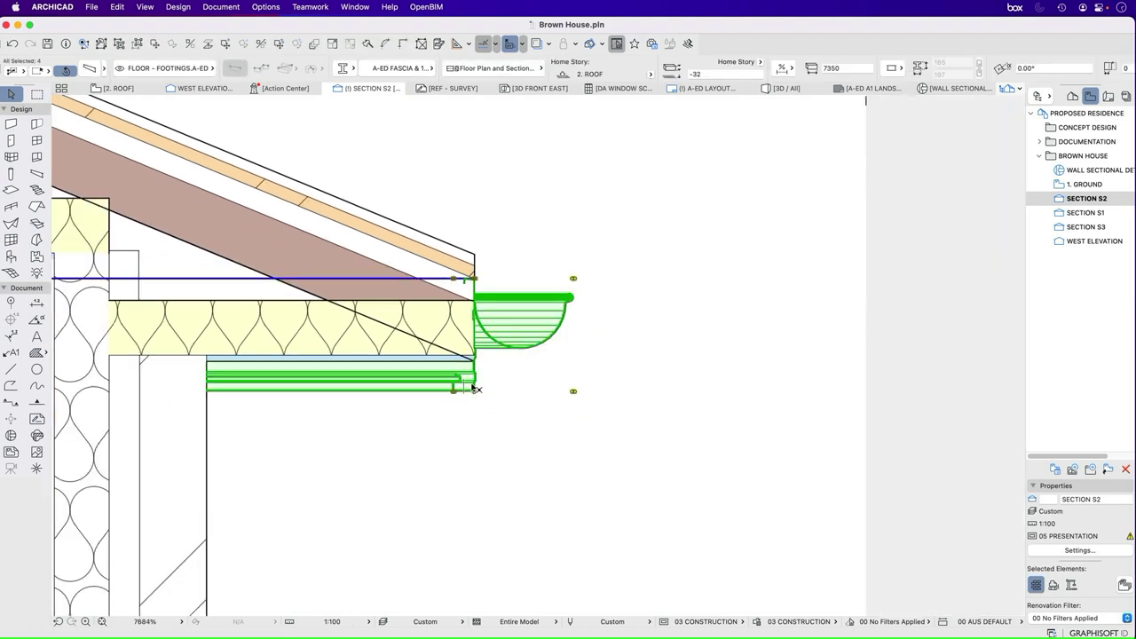
pyautogui.press('Escape')
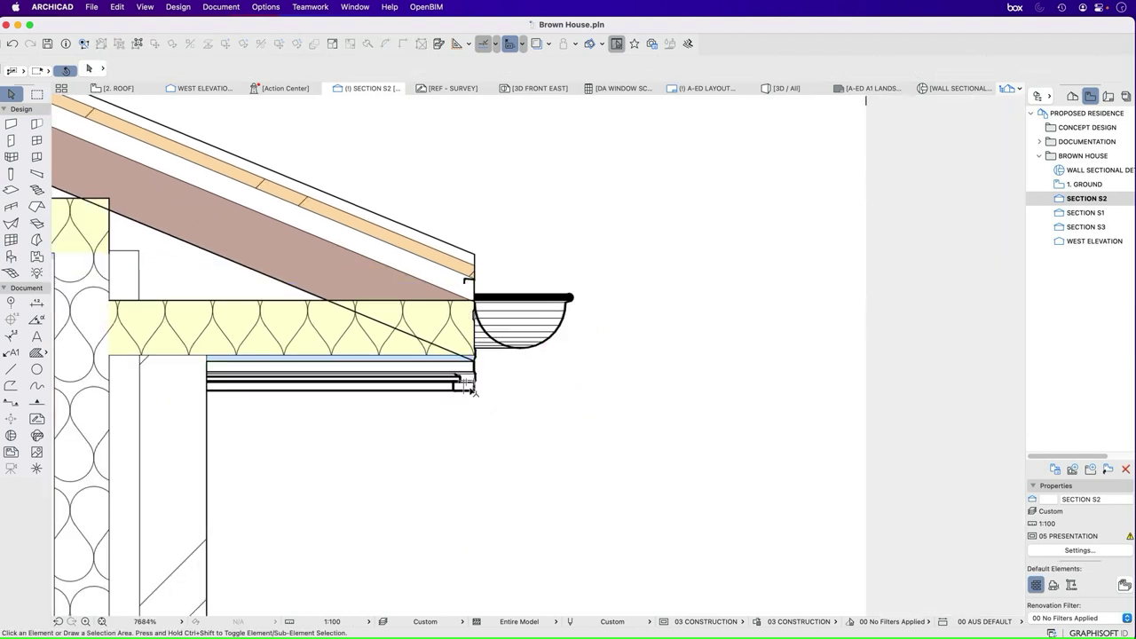
pyautogui.click(442, 365)
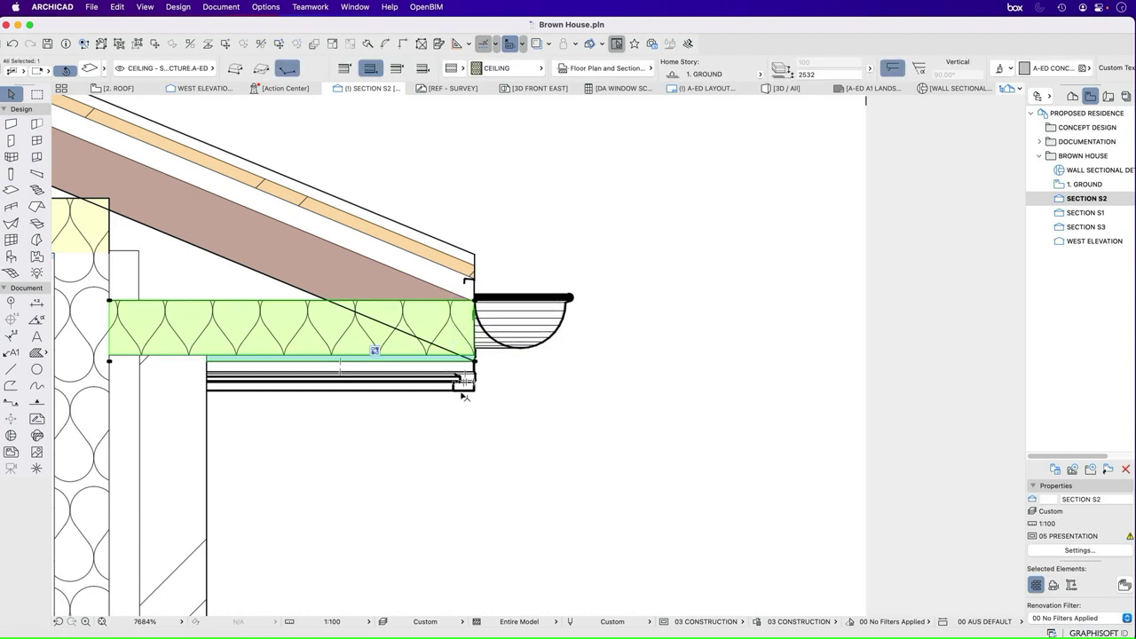
pyautogui.press('Escape')
pyautogui.click(477, 389)
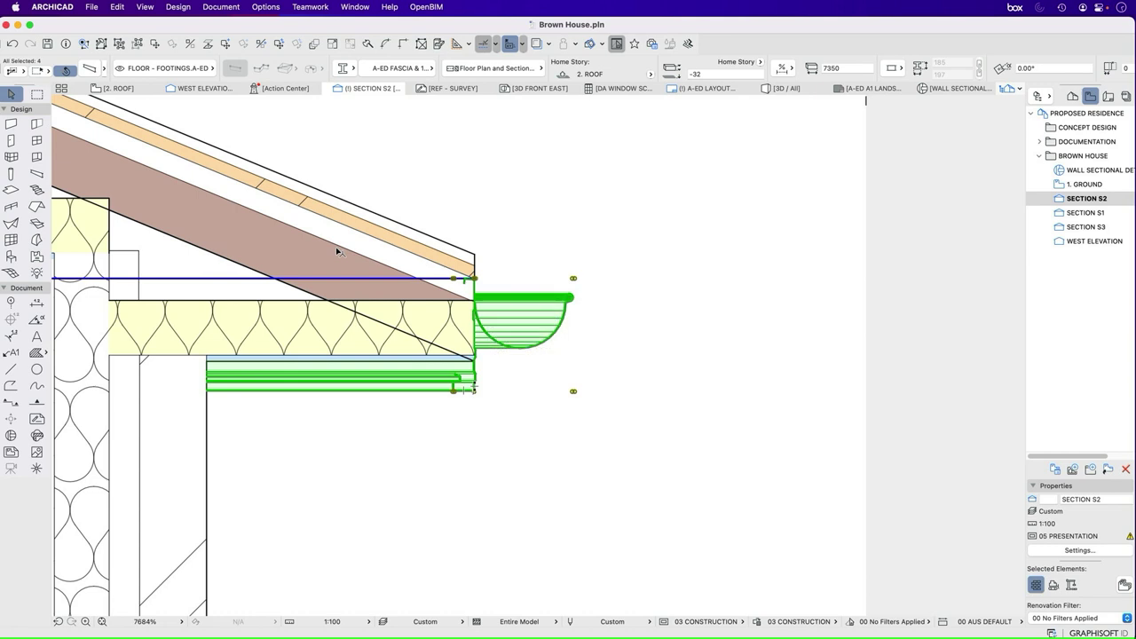
pyautogui.scroll(-3, 382, 347)
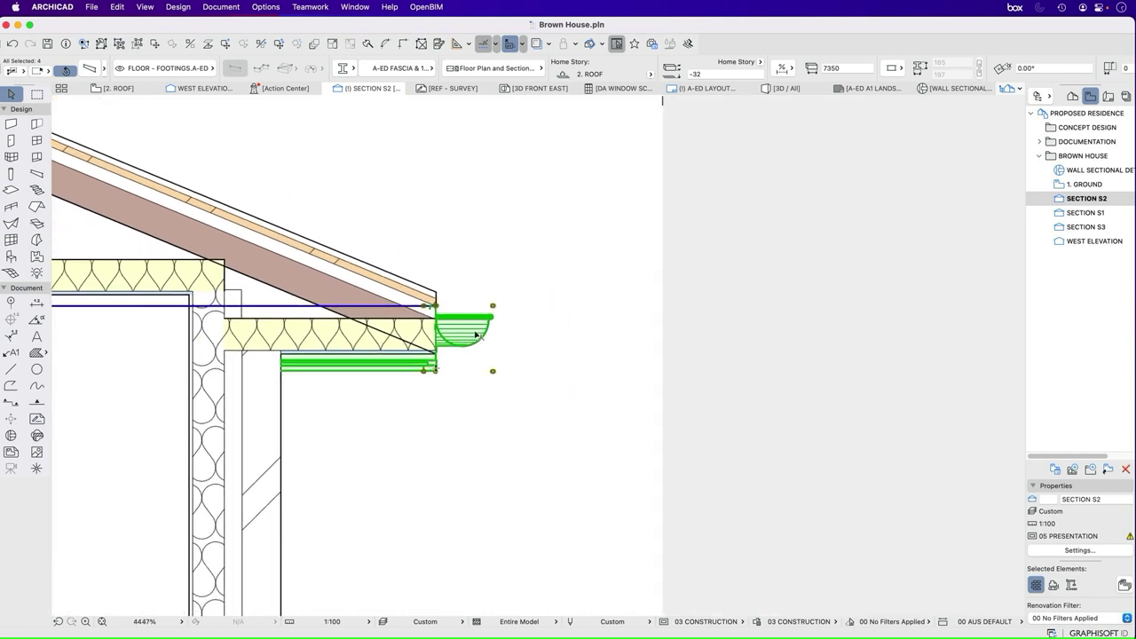
pyautogui.scroll(2, 476, 332)
pyautogui.press('Escape')
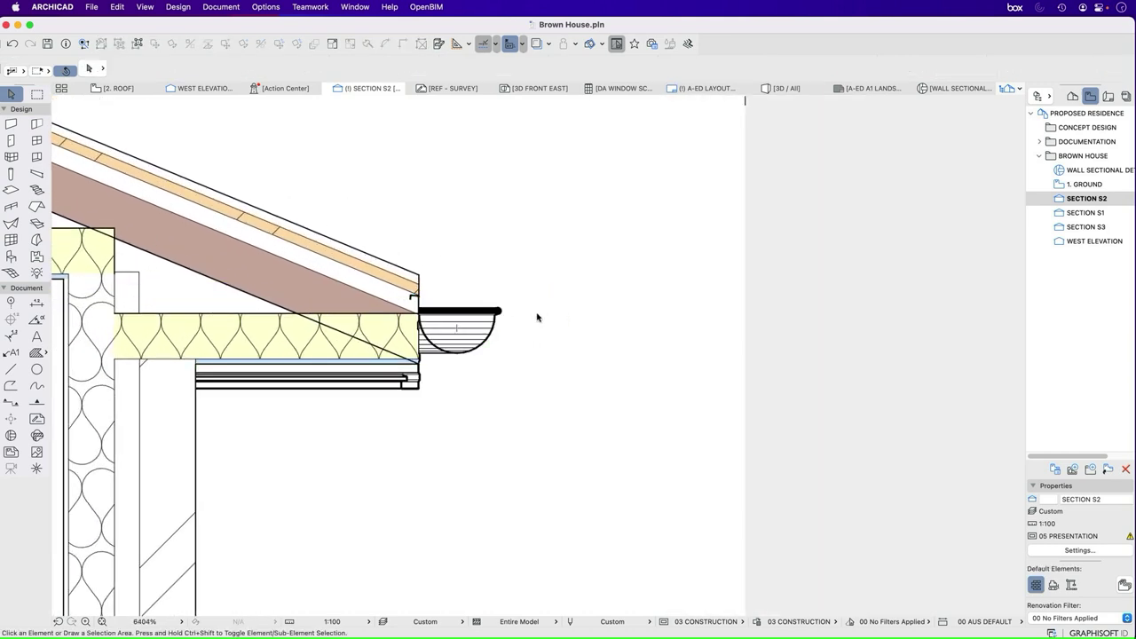